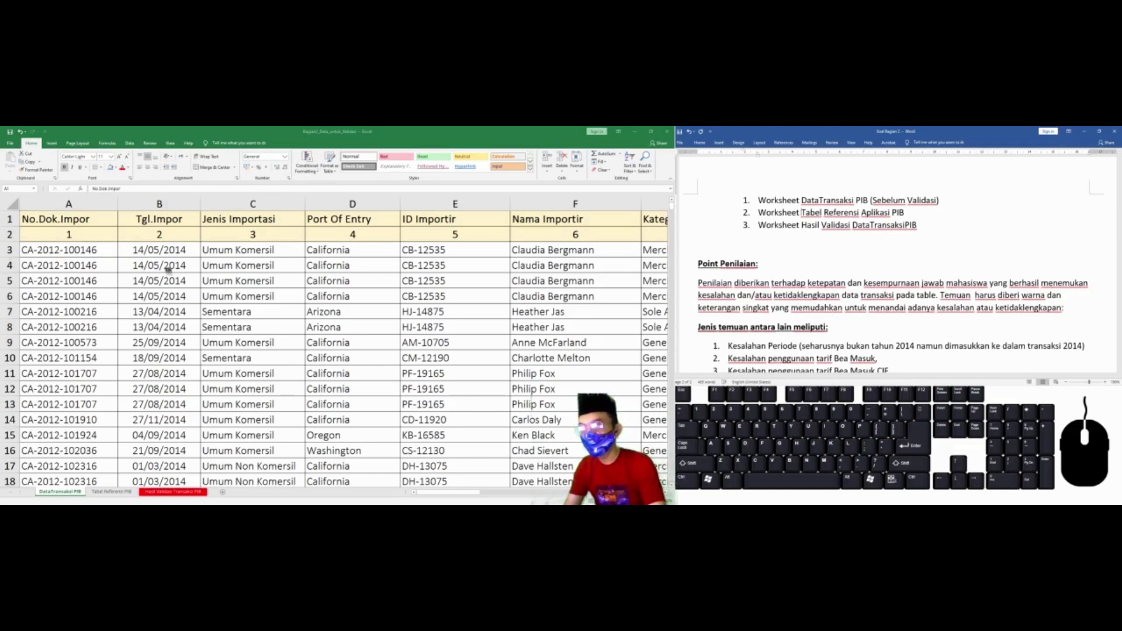
Read through the thirteen error types under "Jenis temuan antara lain meliputi" and the closing instruction in the Word document.
click(215, 249)
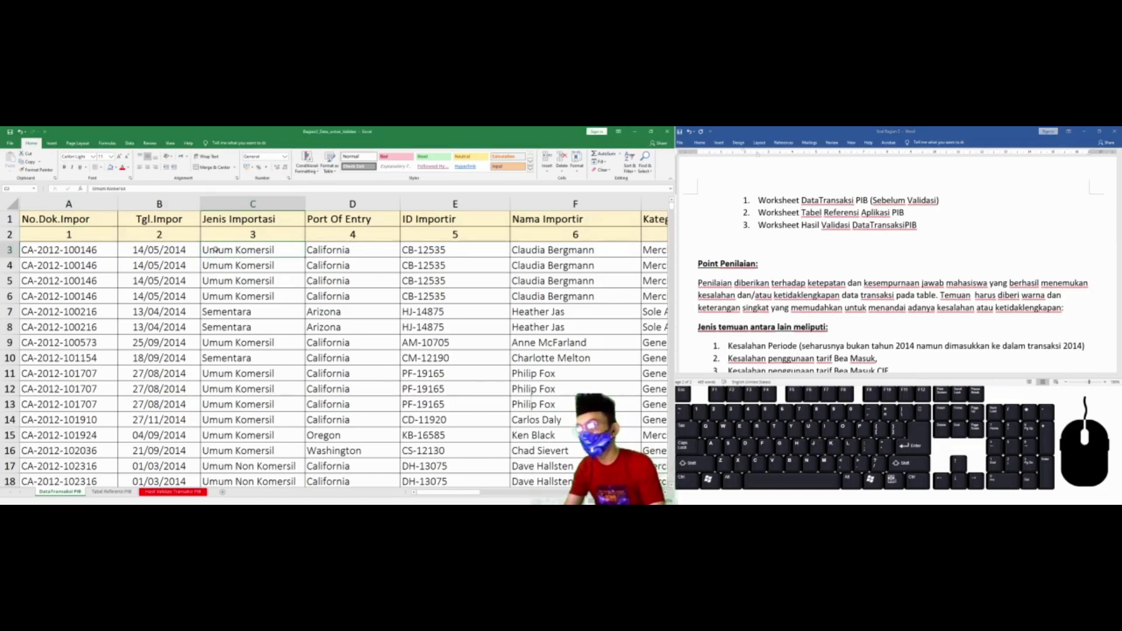
right_click(215, 250)
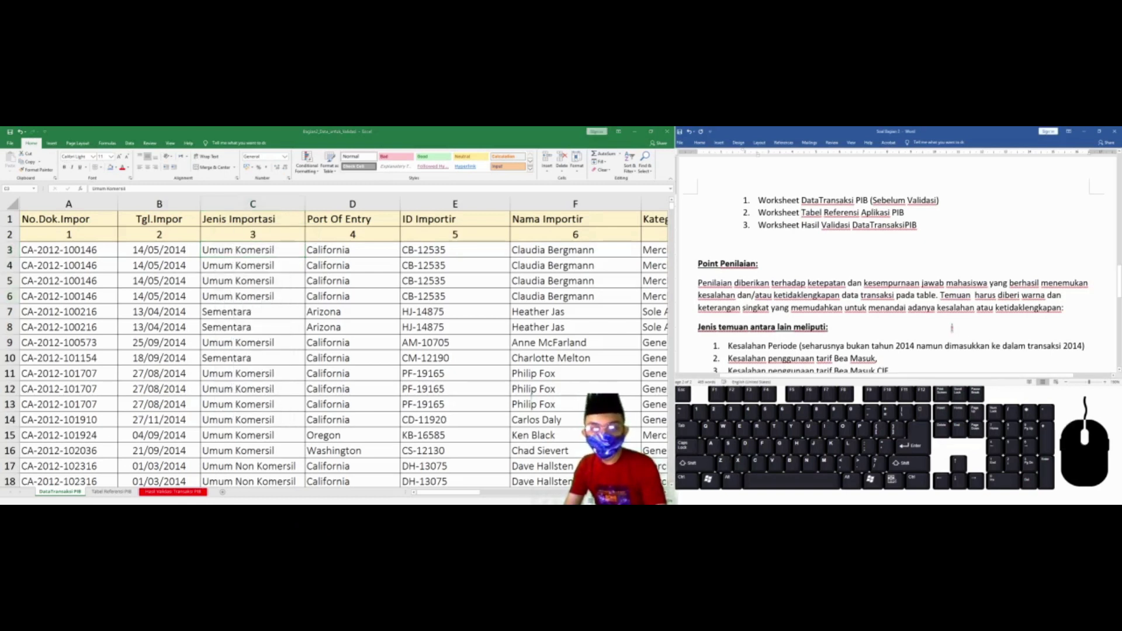
scroll(952, 329, down, 1)
scroll(953, 329, down, 5)
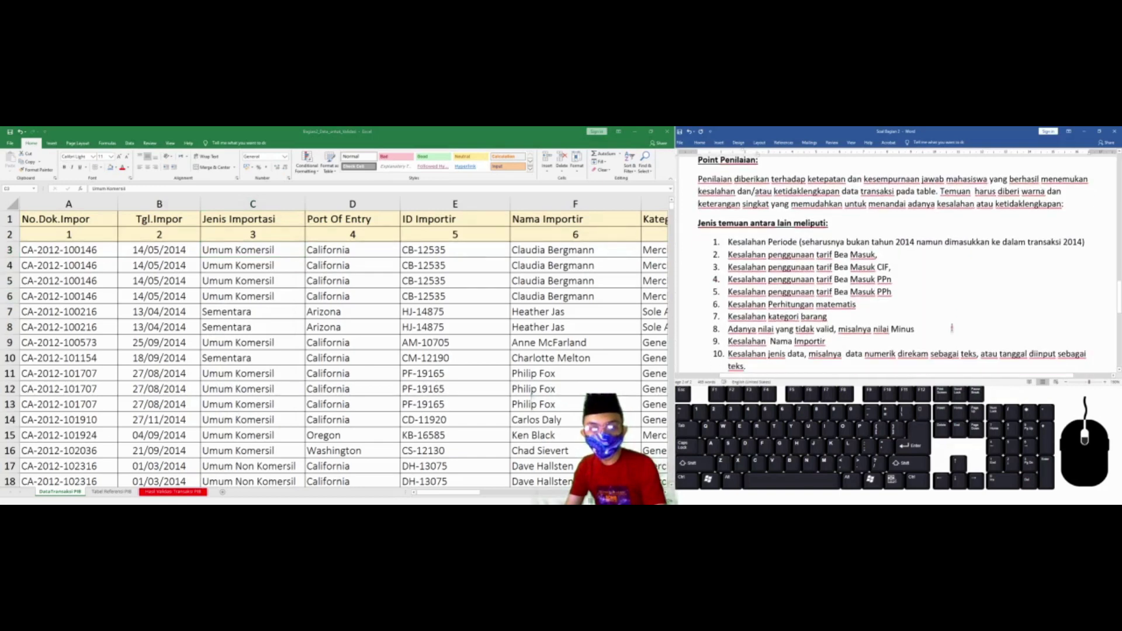
scroll(952, 330, down, 2)
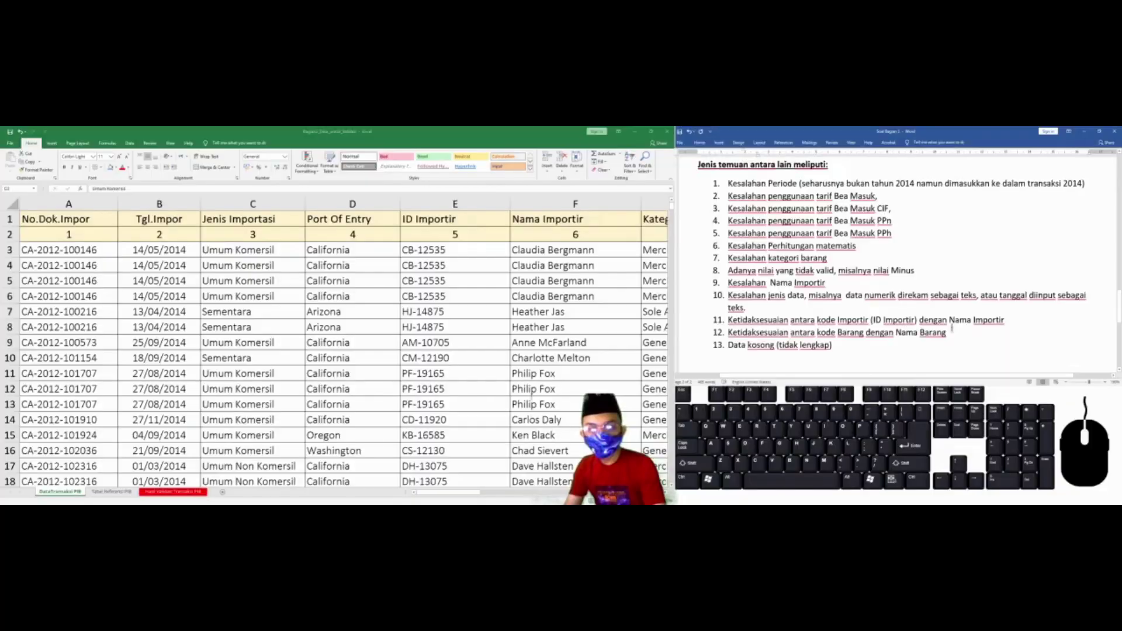
scroll(951, 328, down, 2)
scroll(951, 327, down, 1)
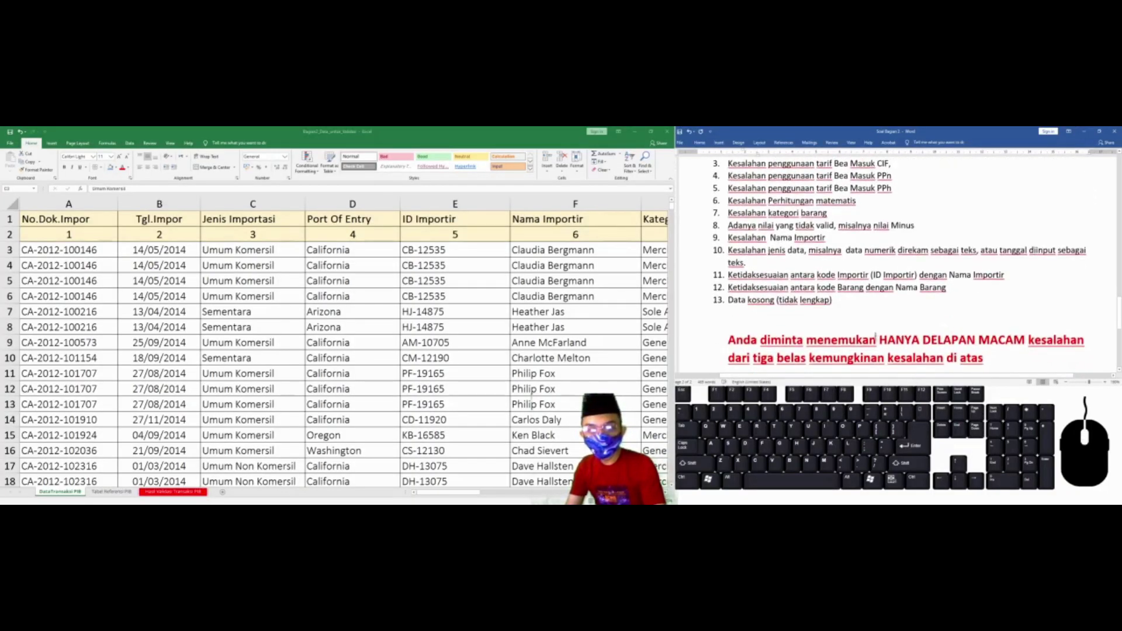
scroll(930, 264, up, 2)
scroll(930, 264, up, 3)
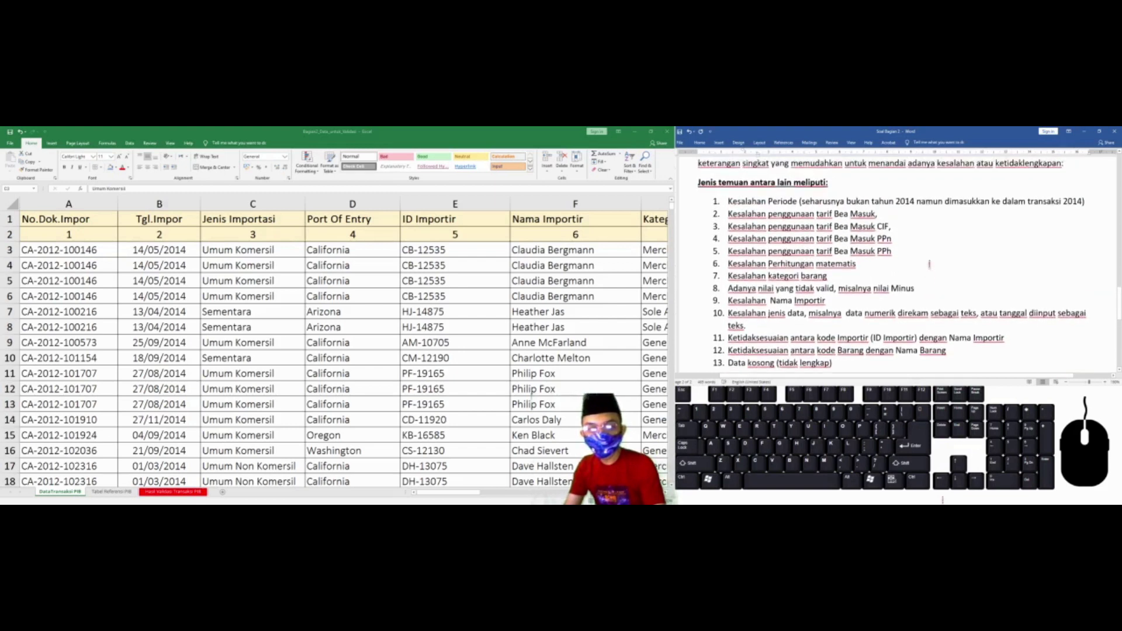
scroll(930, 264, down, 1)
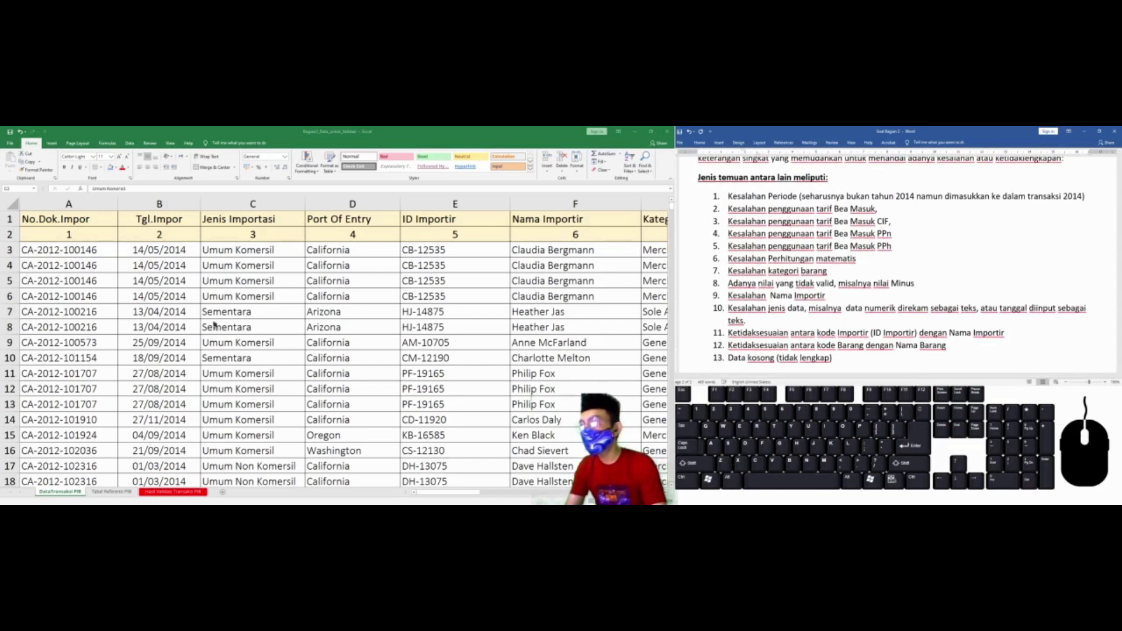
Review the column headers and calculation rules of the DataTransaksi PIB worksheet, from No.Dok.Impor to Penerimaan Negara atas Impor.
click(194, 281)
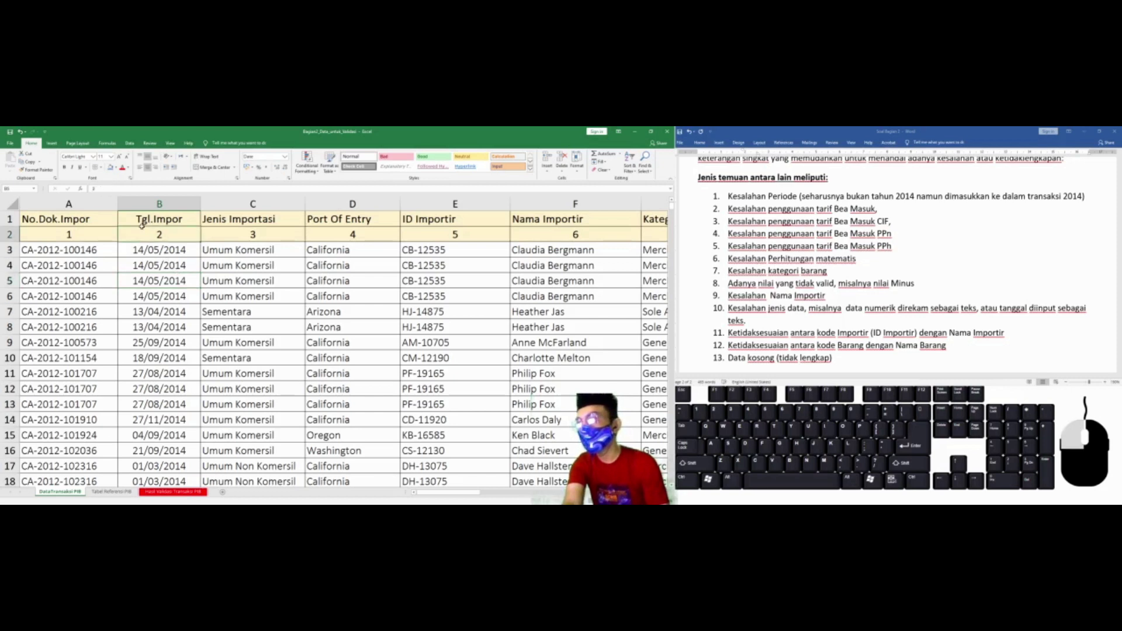
click(97, 221)
key(Down)
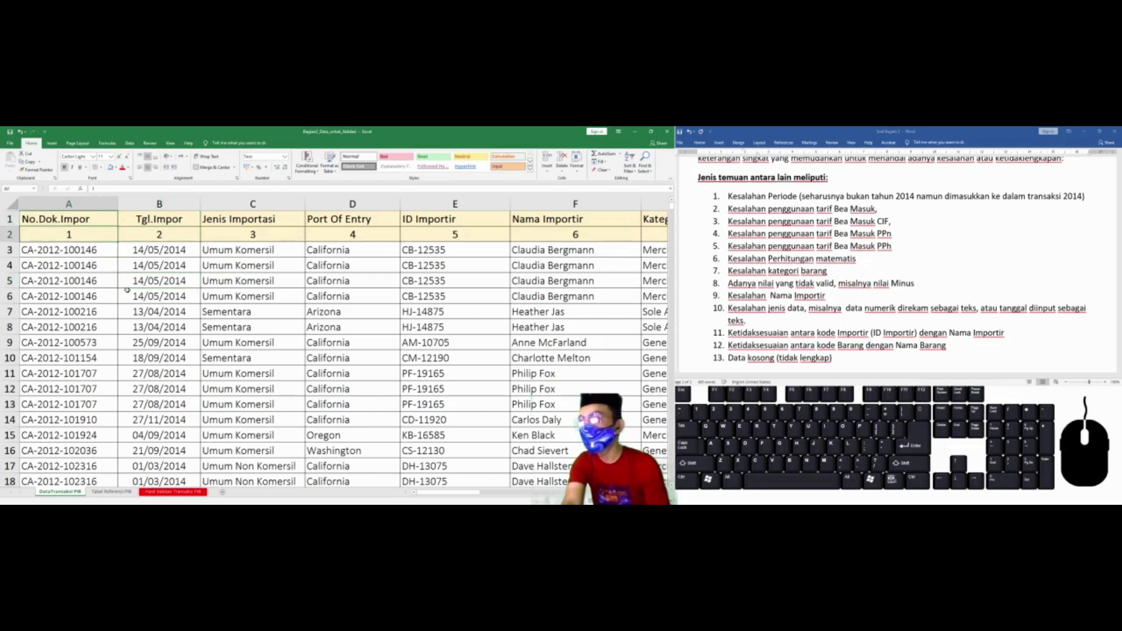
key(Up)
key(Down)
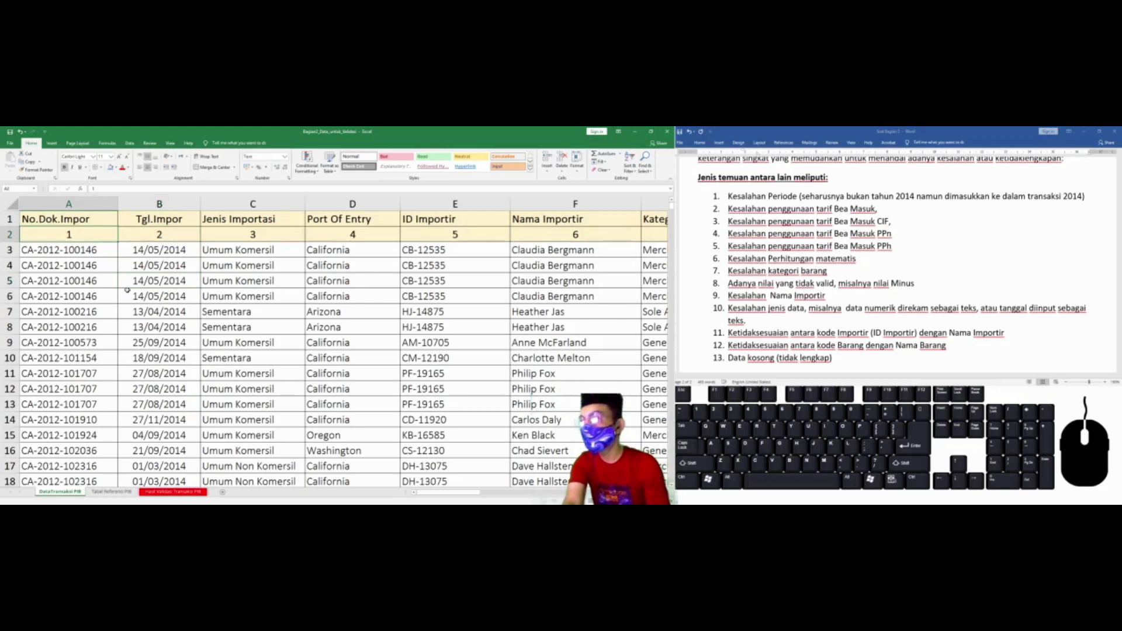
key(ctrl+Right)
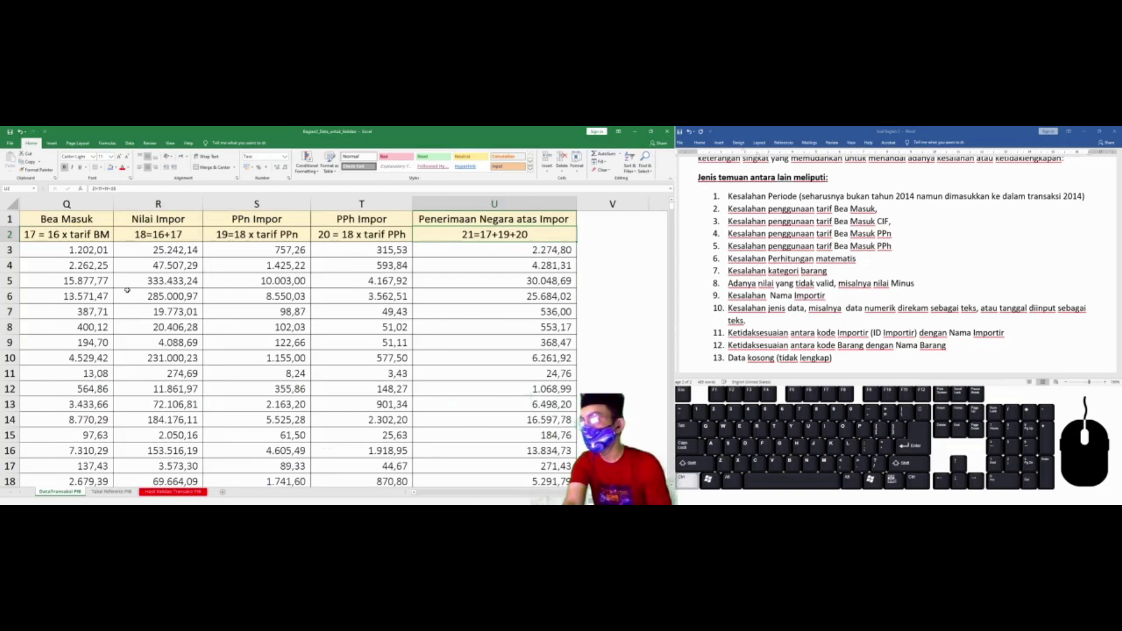
key(ctrl+Left)
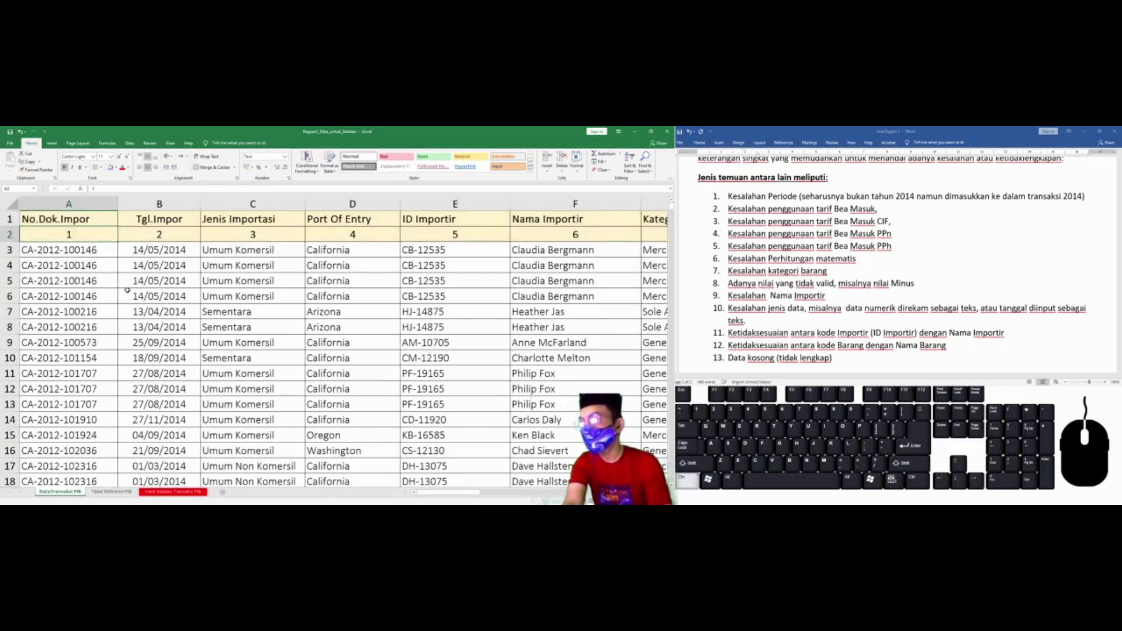
key(ctrl+Right)
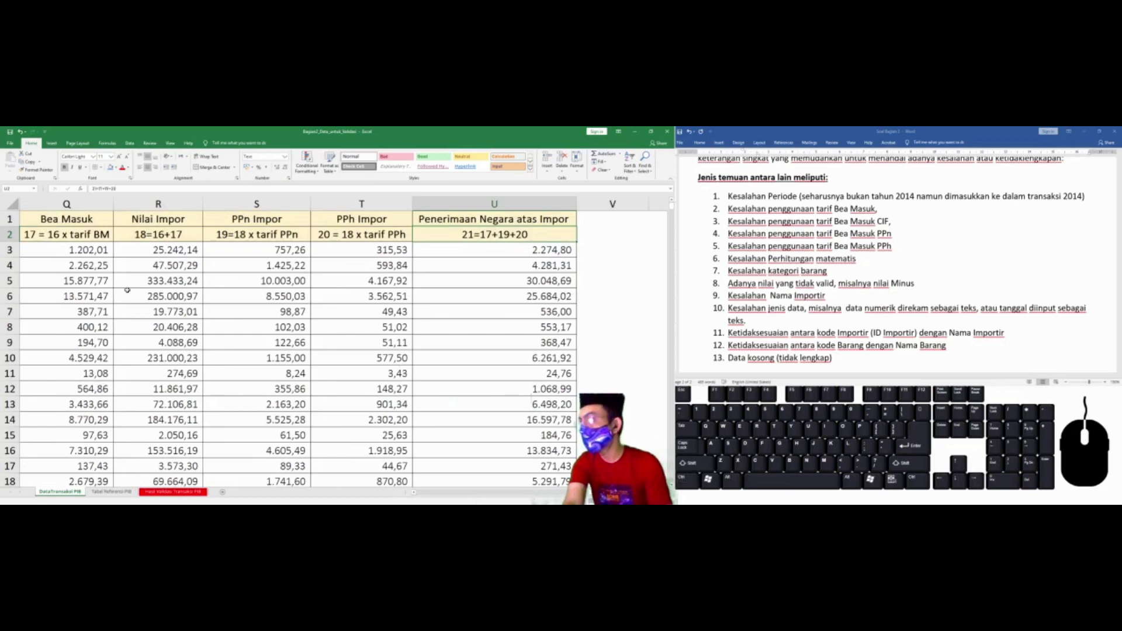
click(323, 222)
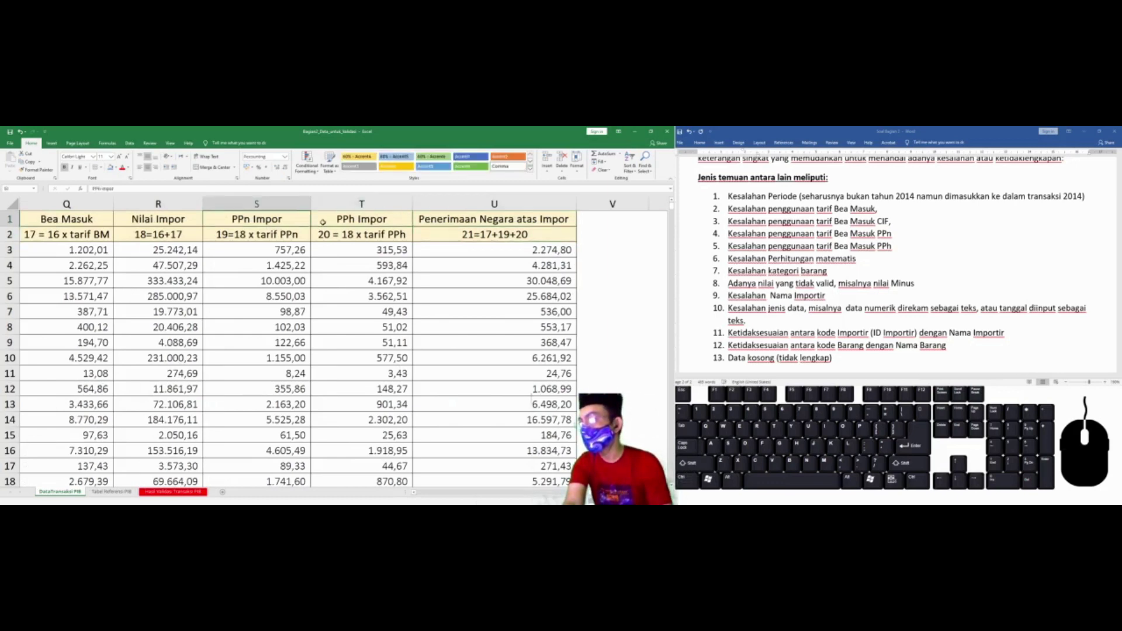
key(ctrl+Left)
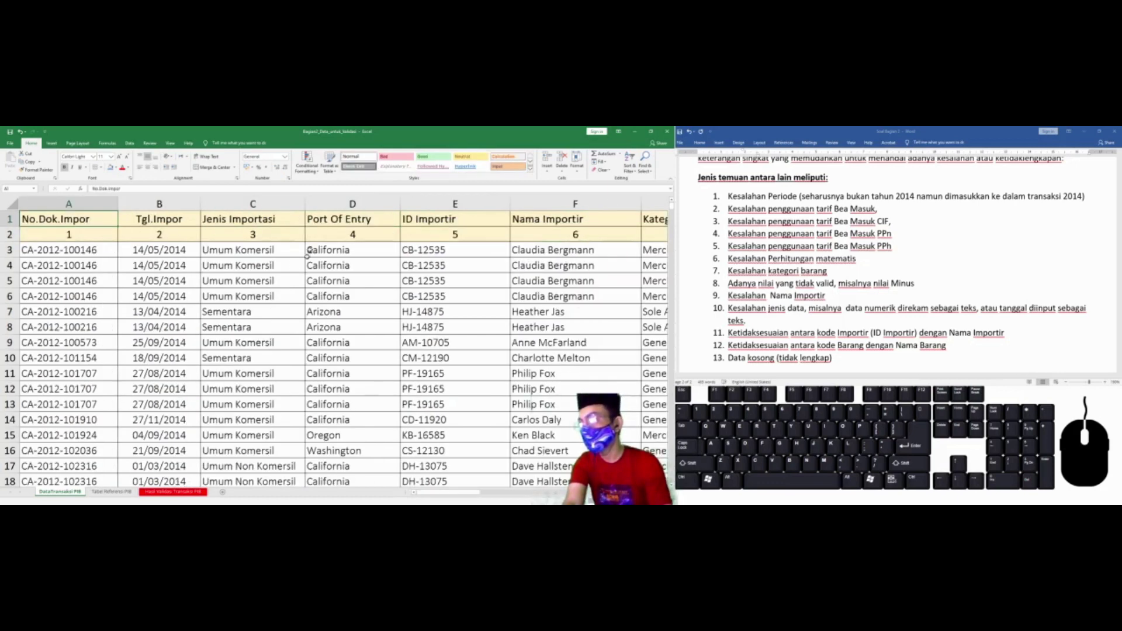
Open the Tabel Referensi PIB worksheet and view the Kategori Barang and Sub Kategori Barang table at a readable size.
click(112, 492)
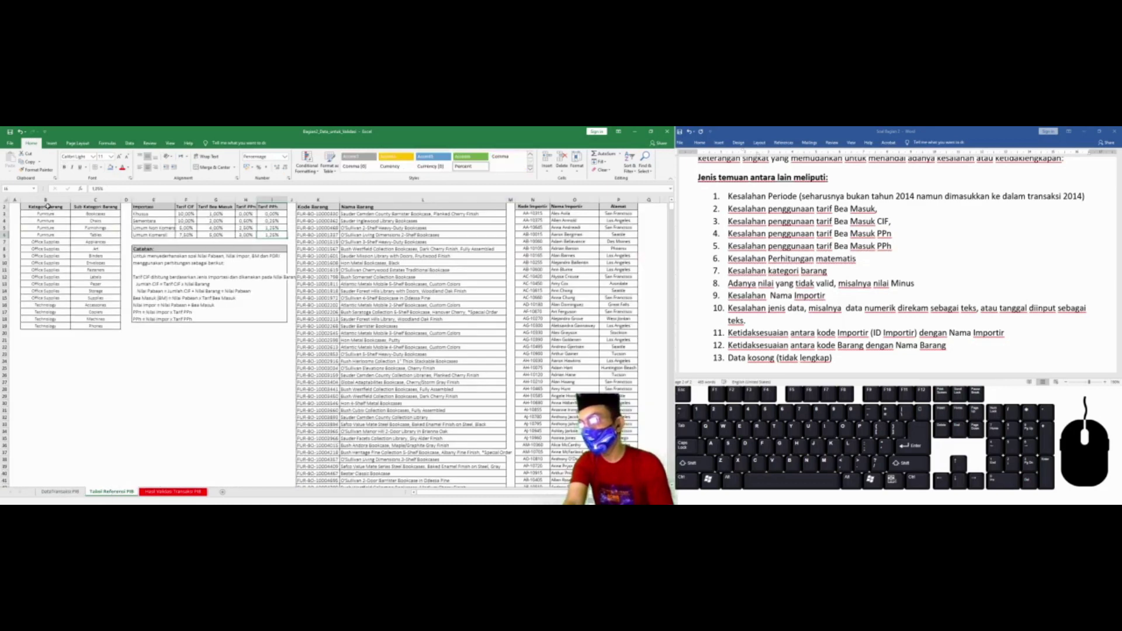
drag(49, 208, 117, 331)
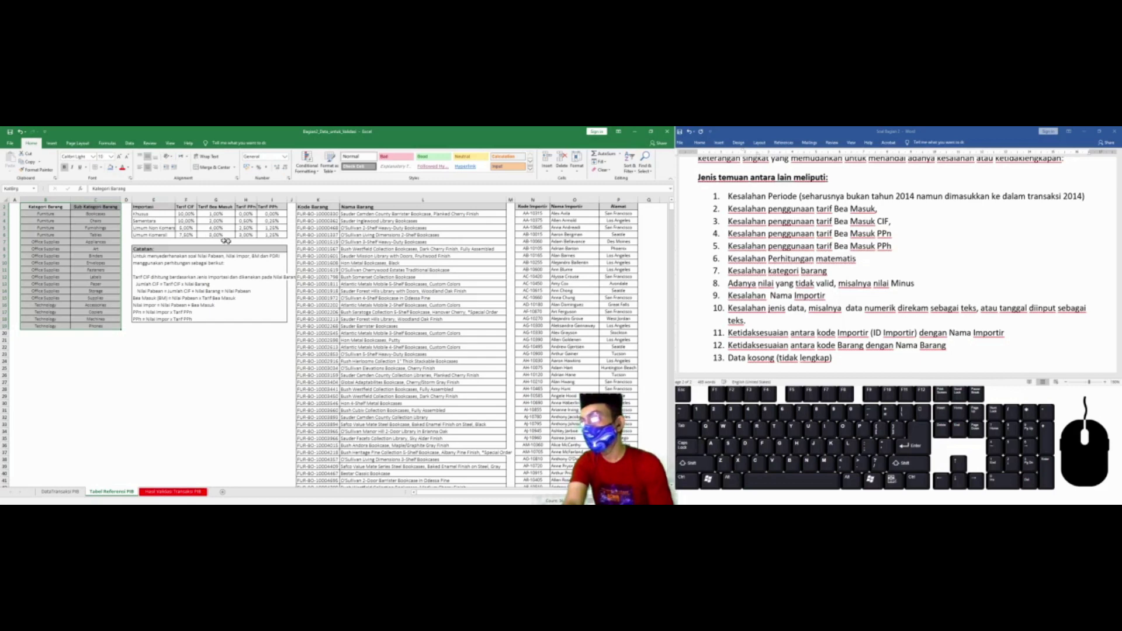
scroll(215, 239, up, 5)
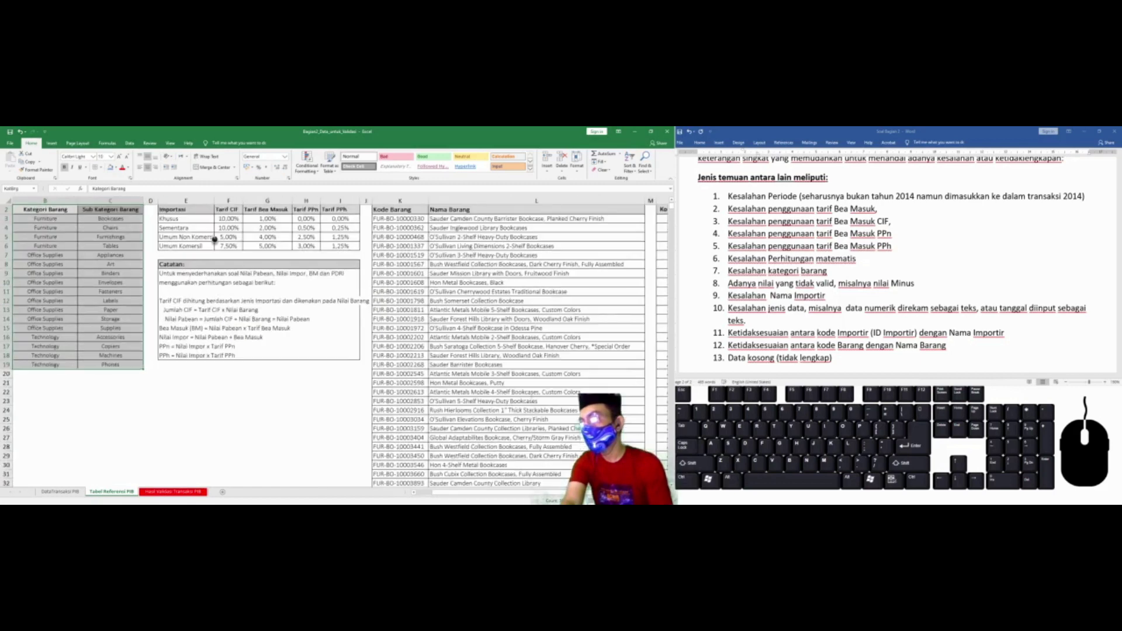
scroll(215, 238, up, 1)
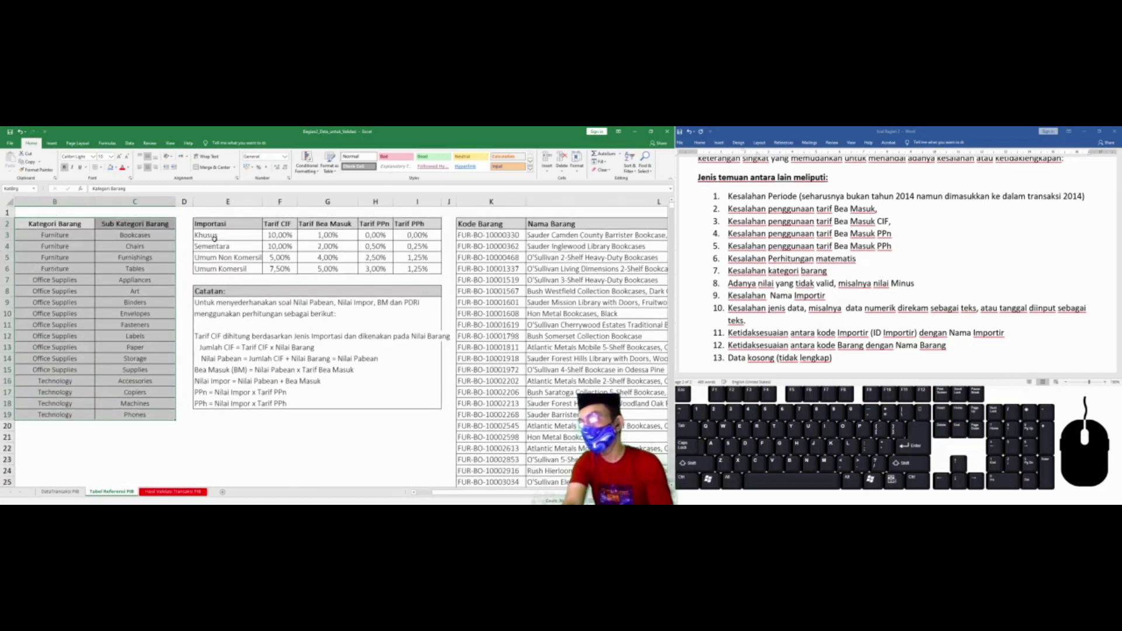
scroll(214, 237, left, 1)
click(57, 234)
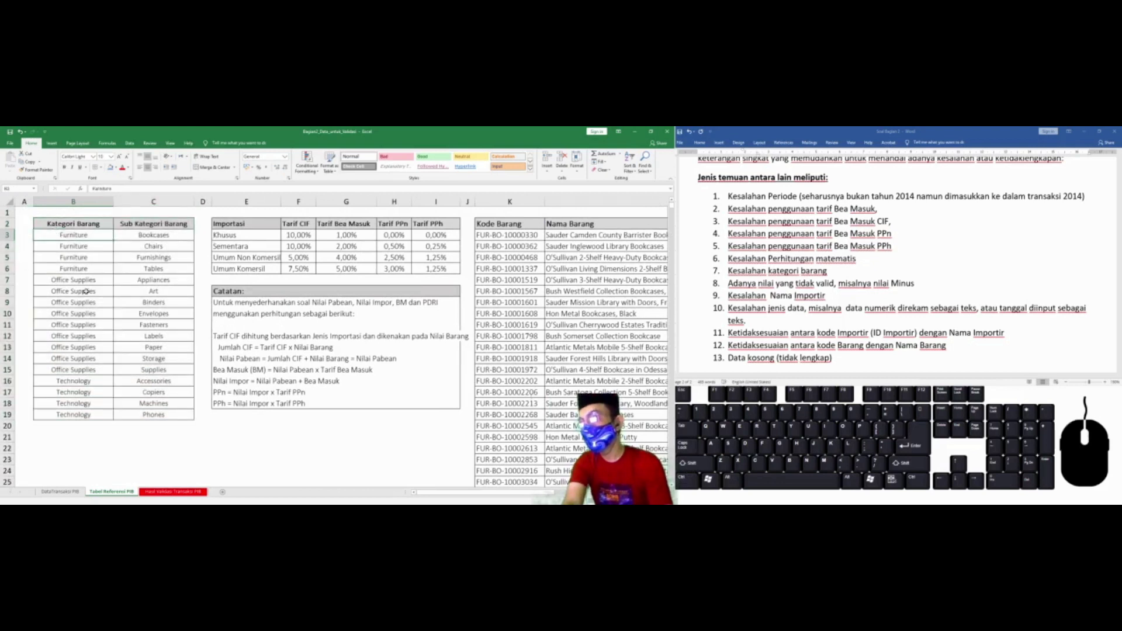
Select the whole Kategori Barang and Sub Kategori Barang table, header included, to check its range name.
key(Up)
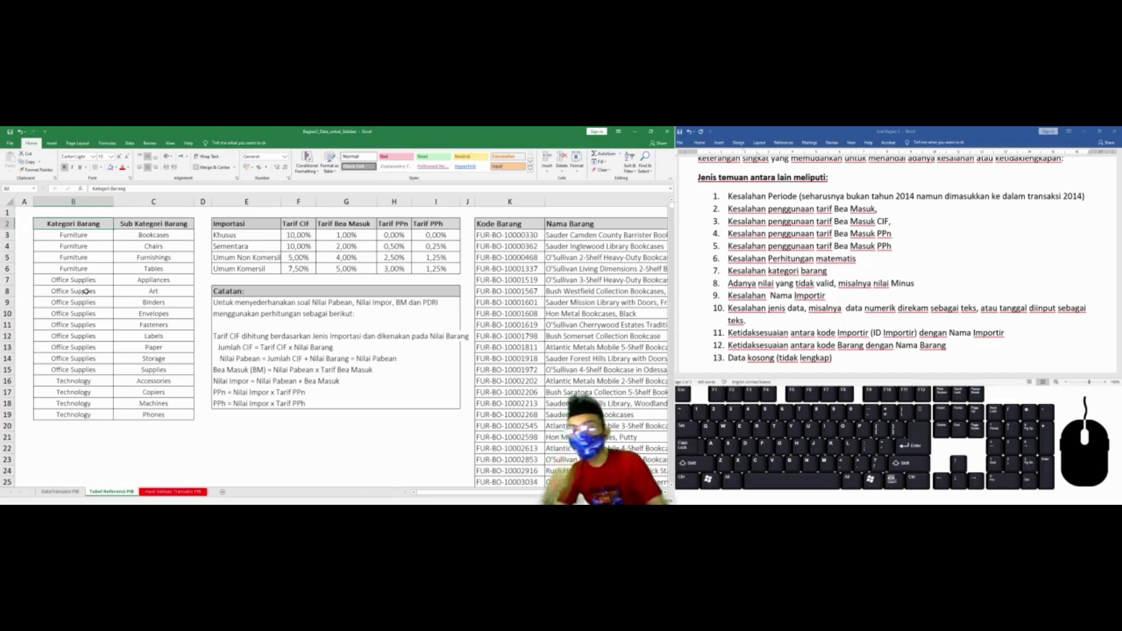
key(ctrl+shift+Down)
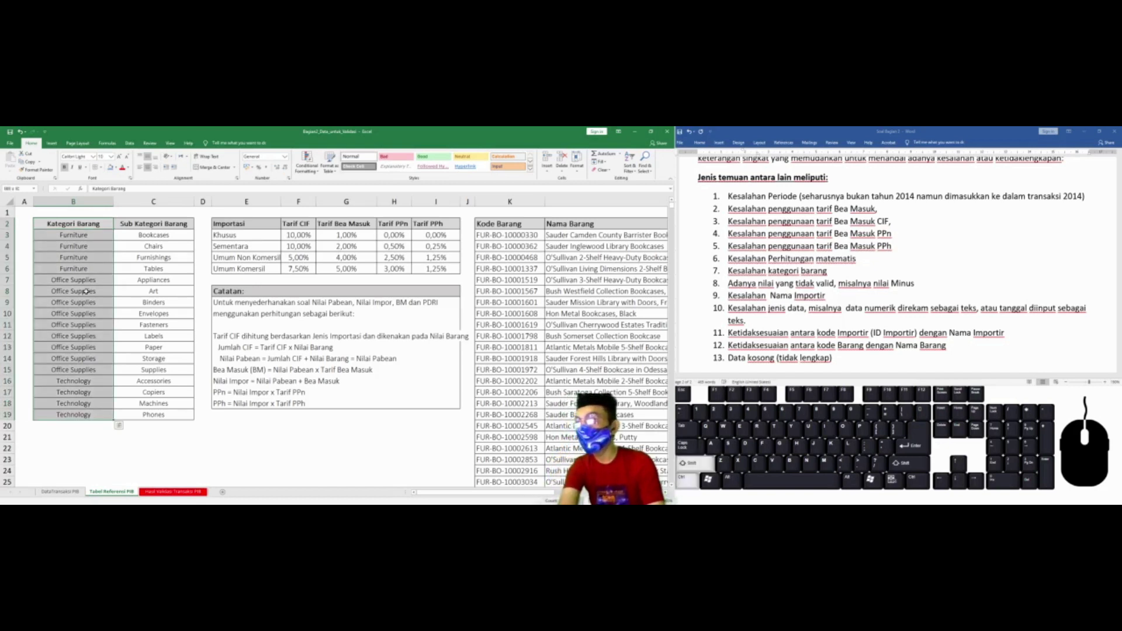
key(shift+Right)
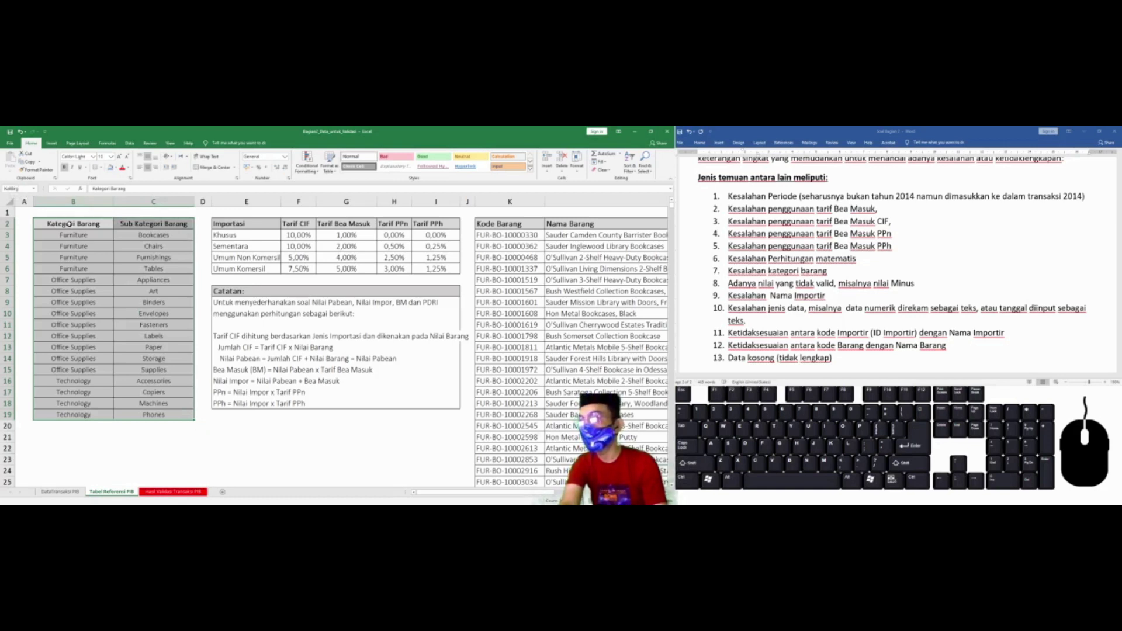
drag(65, 221, 133, 418)
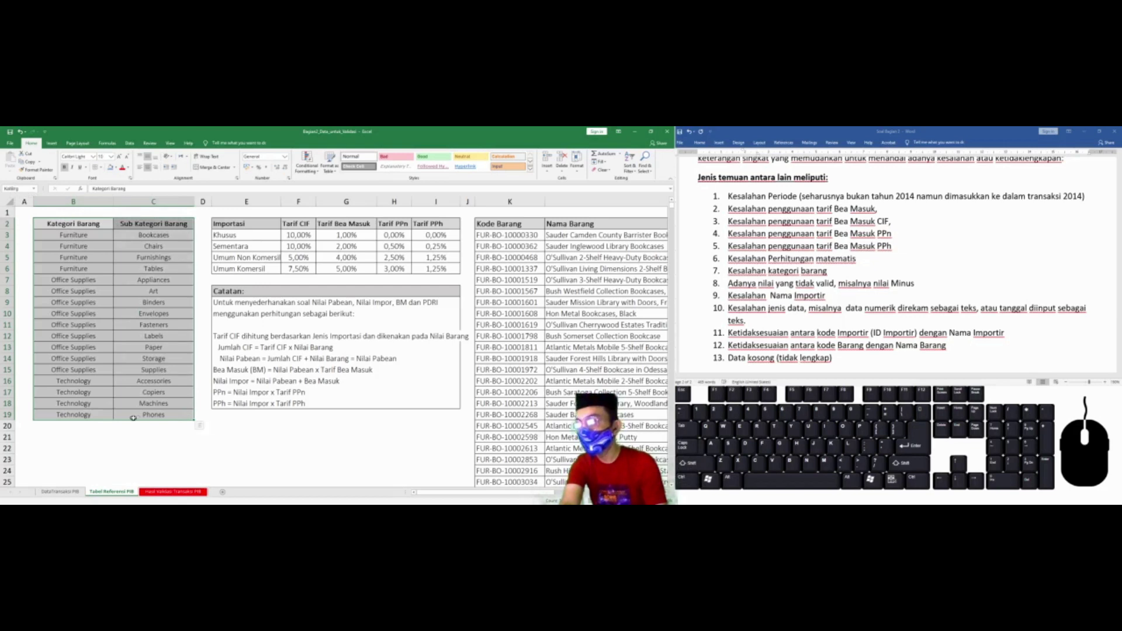
click(232, 228)
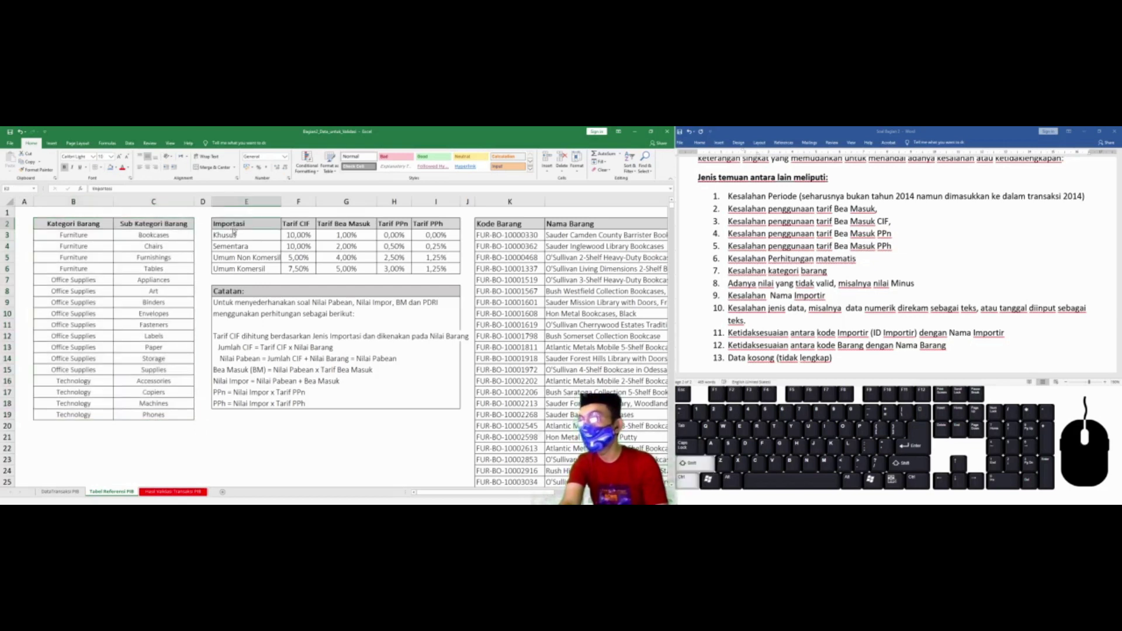
key(ctrl+Left)
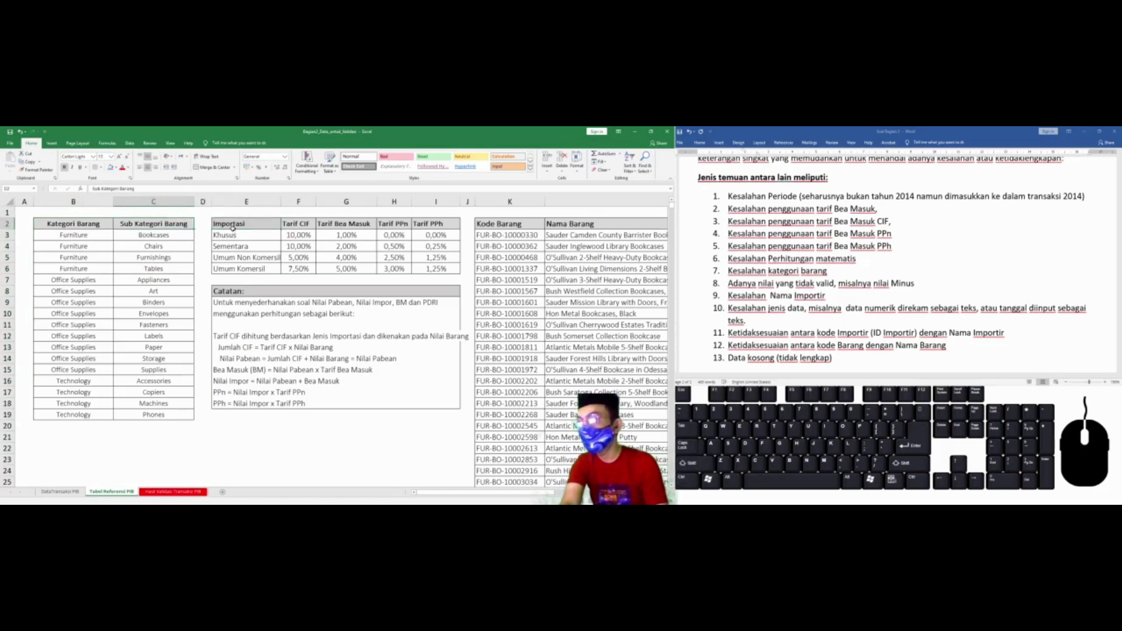
key(Left)
key(ctrl+shift+Down)
key(ctrl+shift+Right)
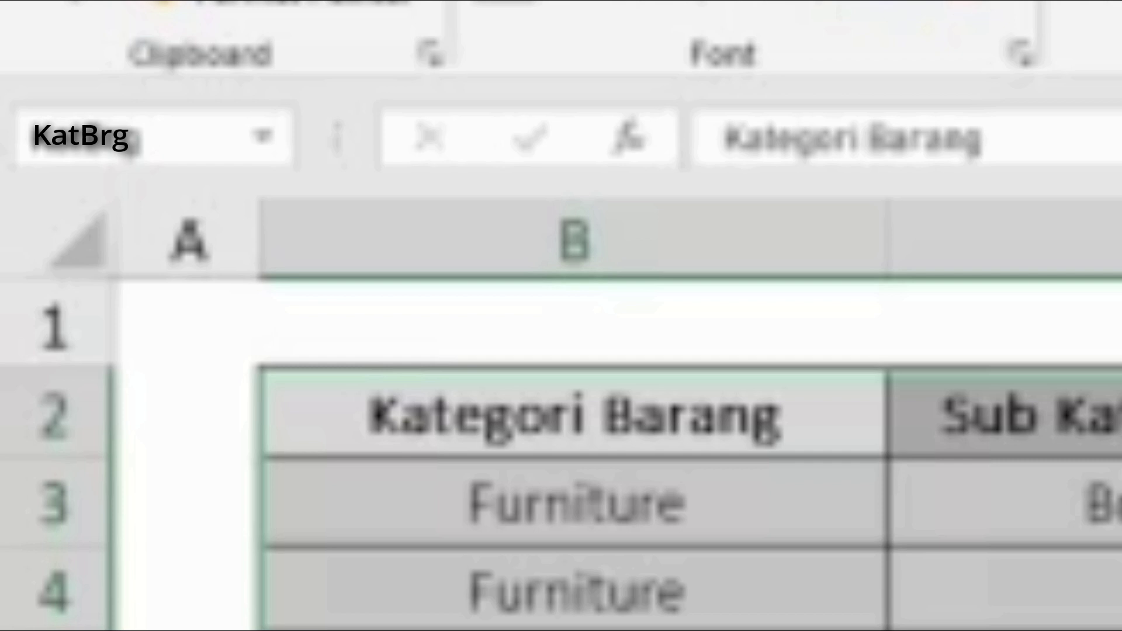
Select the Importasi tariff table, from its header through the Tarif PPh column, to check its range name.
click(239, 223)
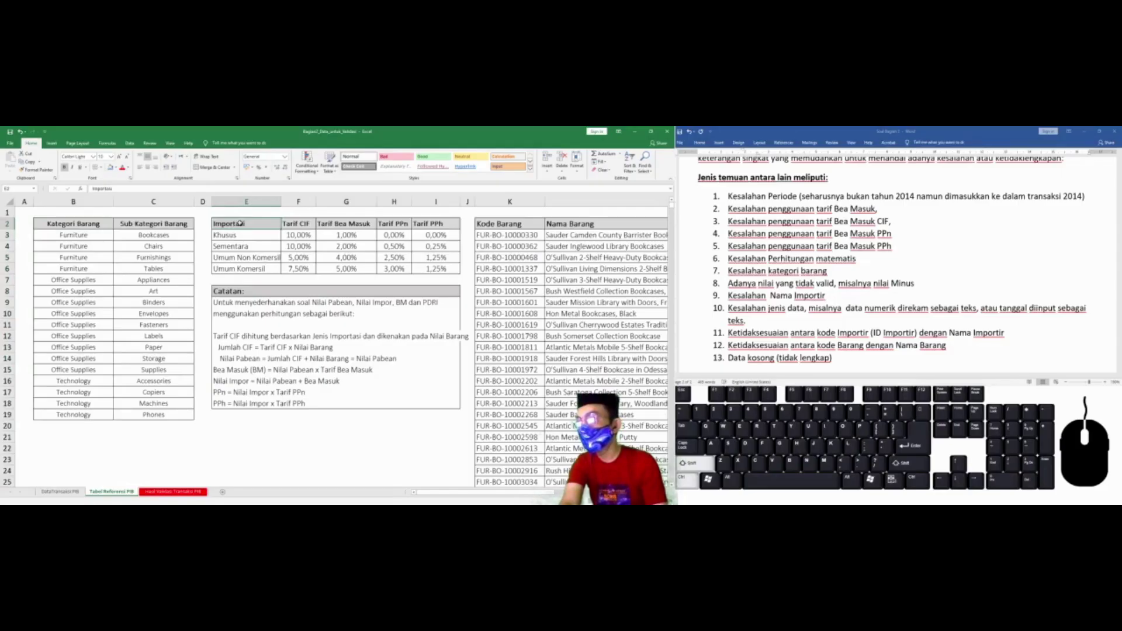
key(ctrl+shift+Down)
key(ctrl+shift+Right)
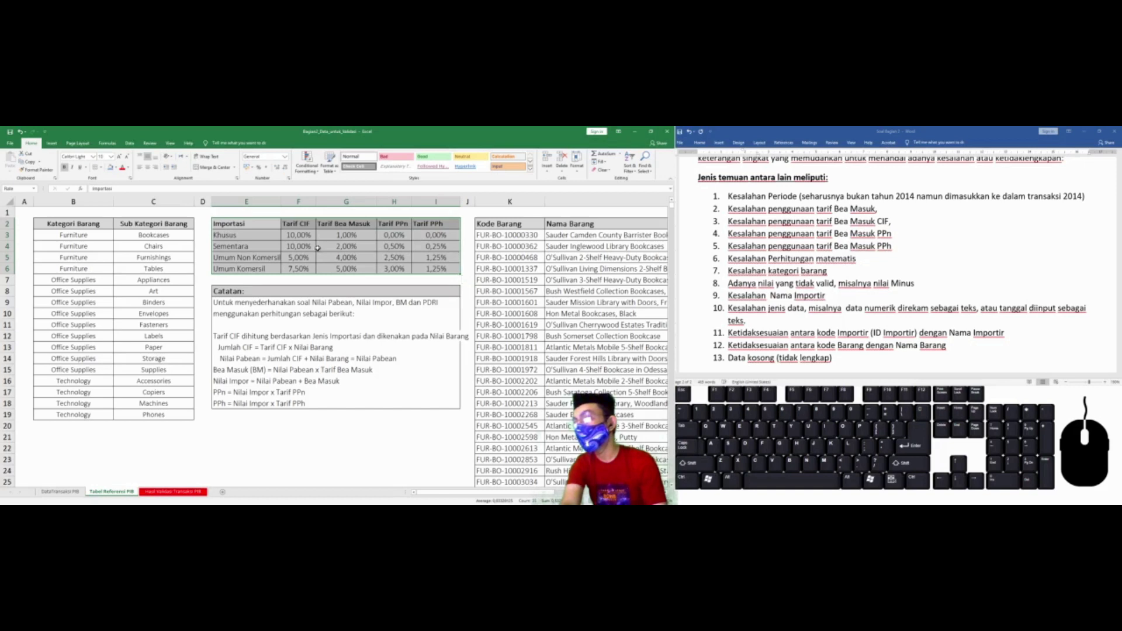
Select the full Kode Barang and Nama Barang list down to its last row to inspect the reference range.
click(485, 228)
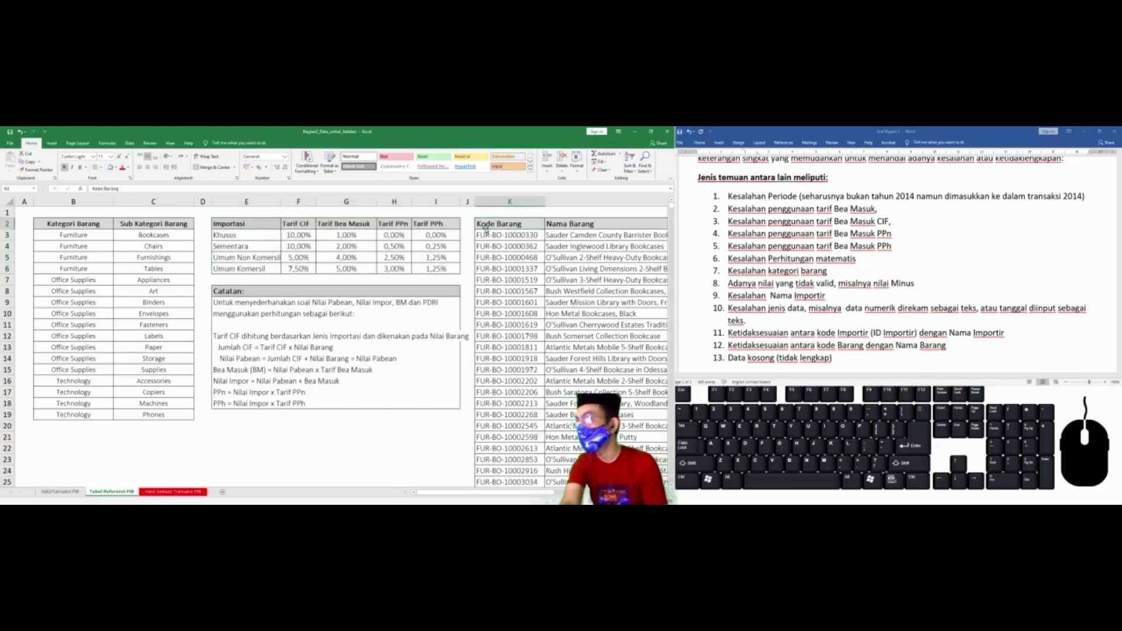
key(ctrl+shift+Down)
key(ctrl+shift+Right)
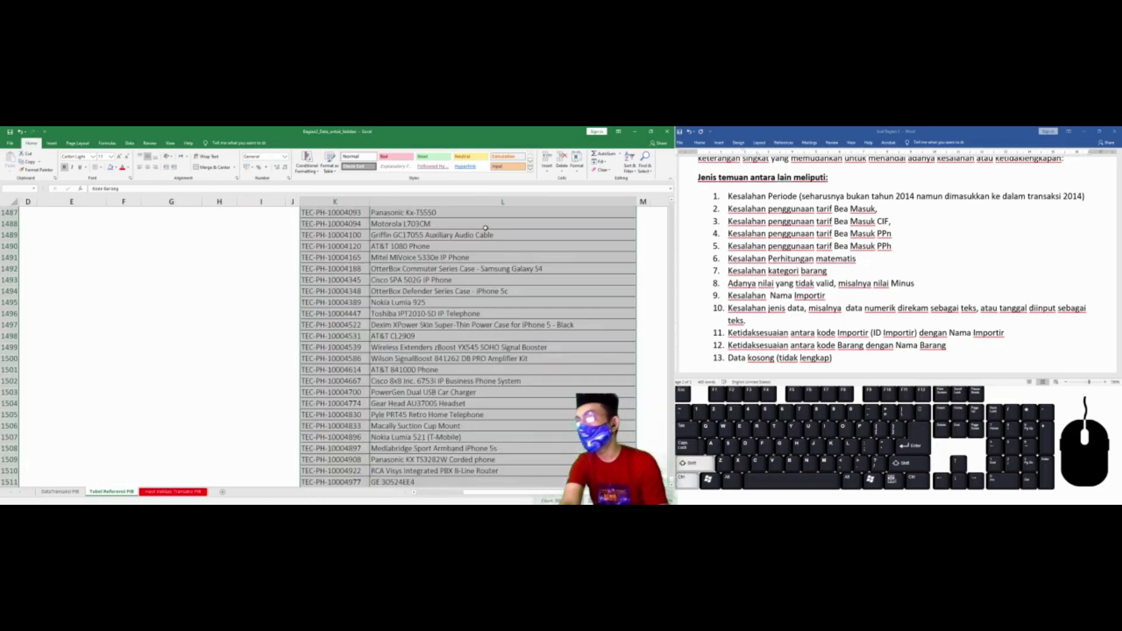
Select the full importer reference table from Kode Importir to Alamat to check its range name, and return to the header row.
click(558, 232)
key(ctrl+Up)
key(ctrl+Right)
key(ctrl+shift+Right)
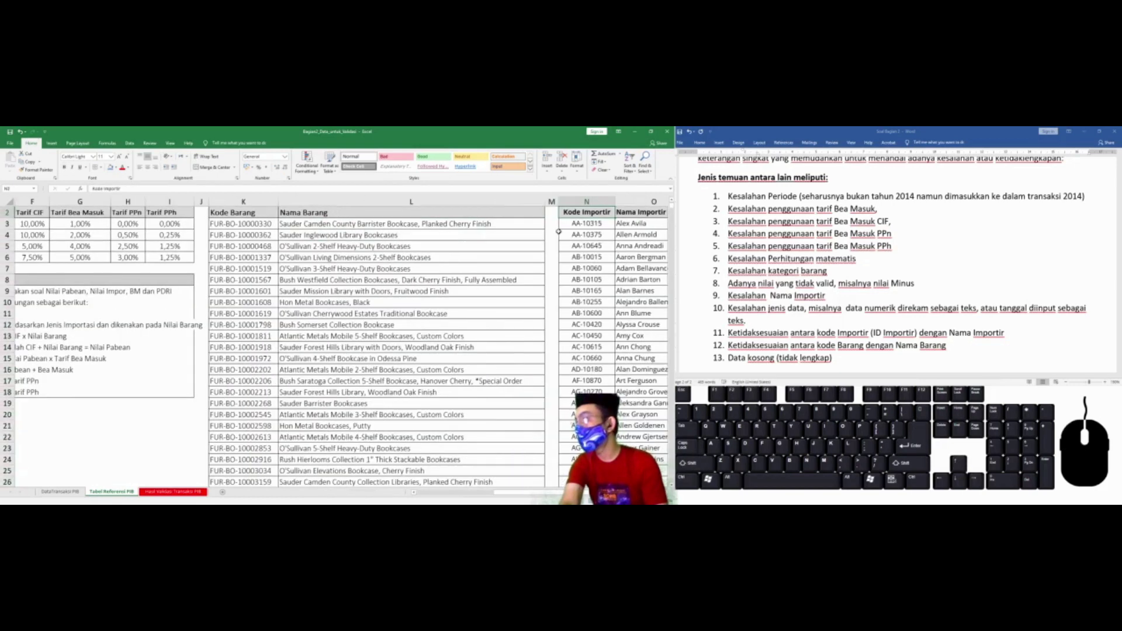
key(ctrl+shift+Down)
click(558, 232)
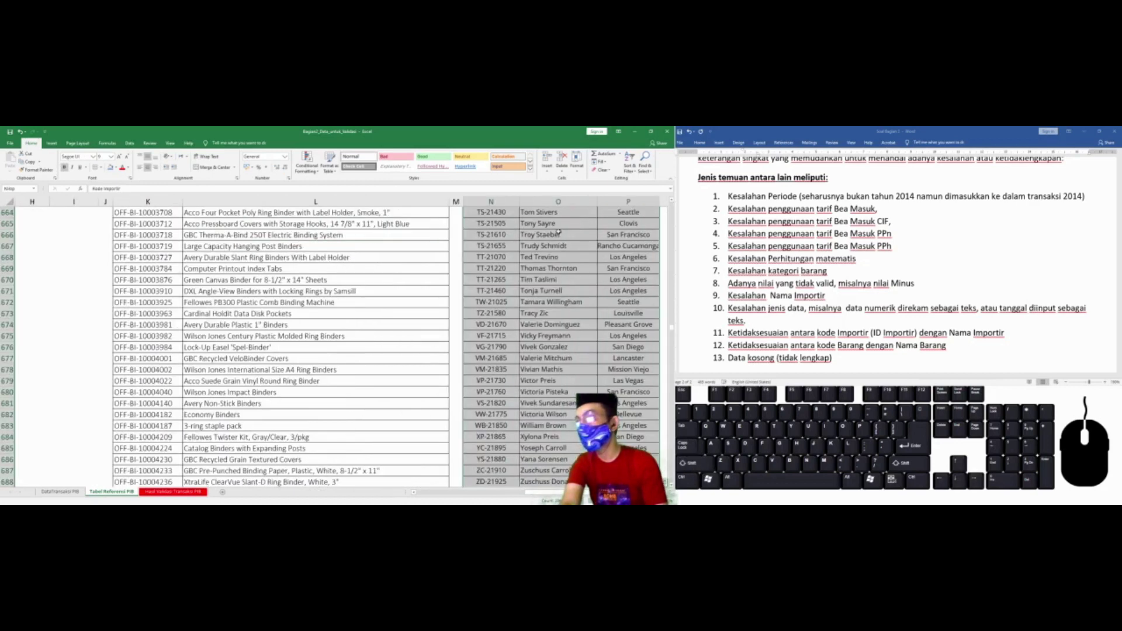
key(ctrl+Up)
key(Right)
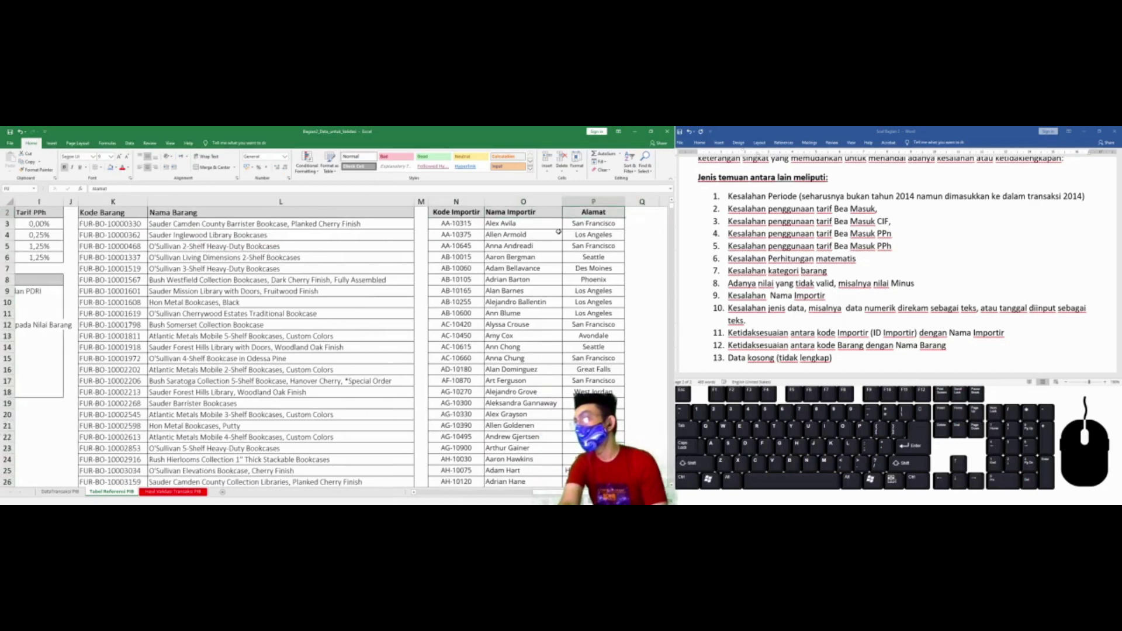
key(Left)
key(Left)
key(Left)
key(Left)
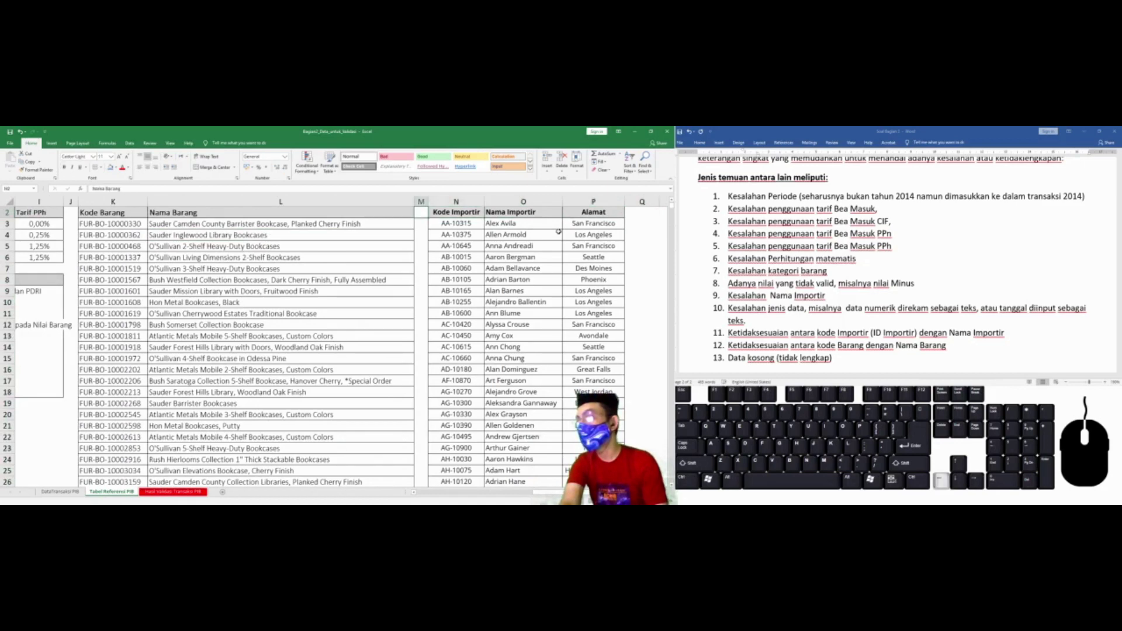
Return to the start of the reference sheet and review the category table, tariff table and calculation notes.
key(Left)
key(Left)
key(Left)
key(Left)
key(Left)
key(Left)
key(Left)
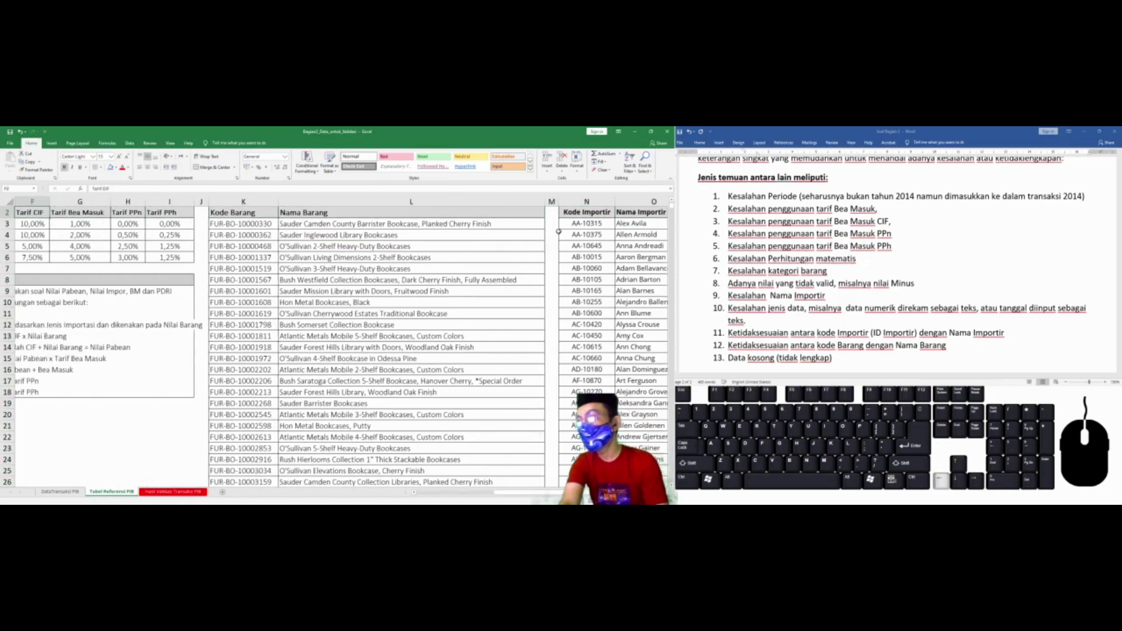
key(Left)
key(Left)
key(Left)
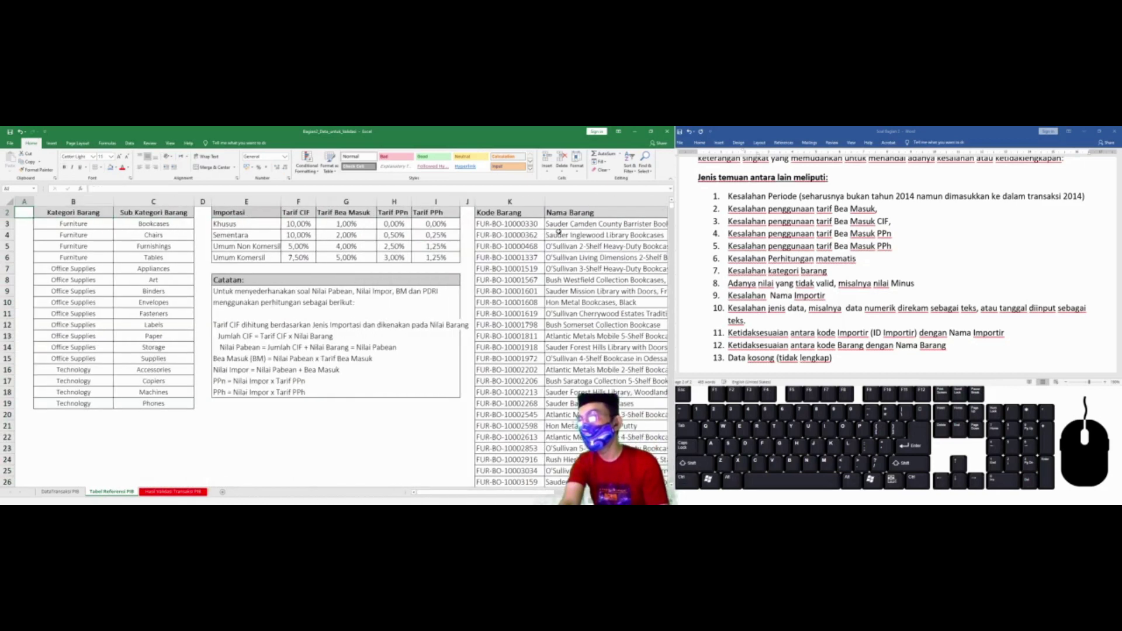
key(Up)
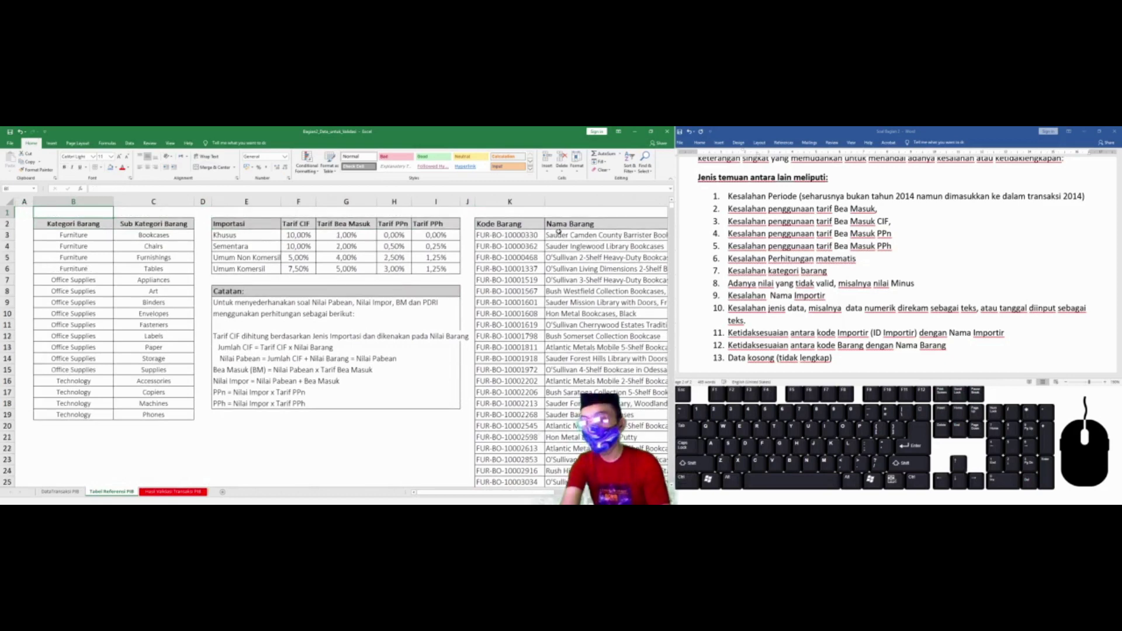
Open the Hasil Validasi Transaksi PIB sheet and examine the Validasi Periode header, its date limits and the first empty result cell.
key(ctrl+Page_Down)
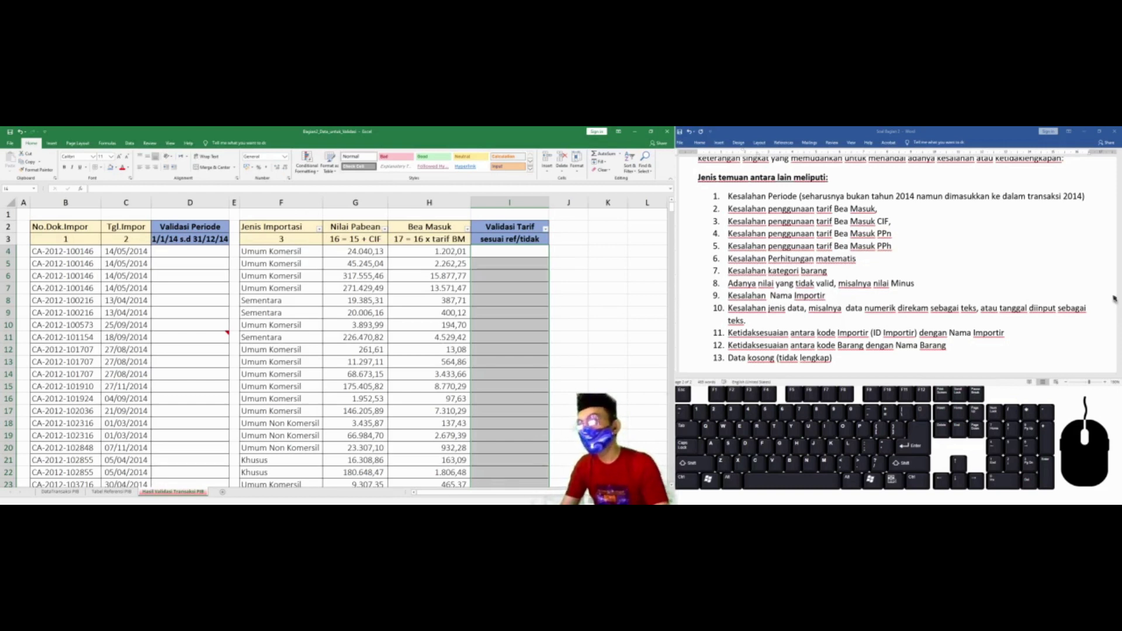
click(181, 228)
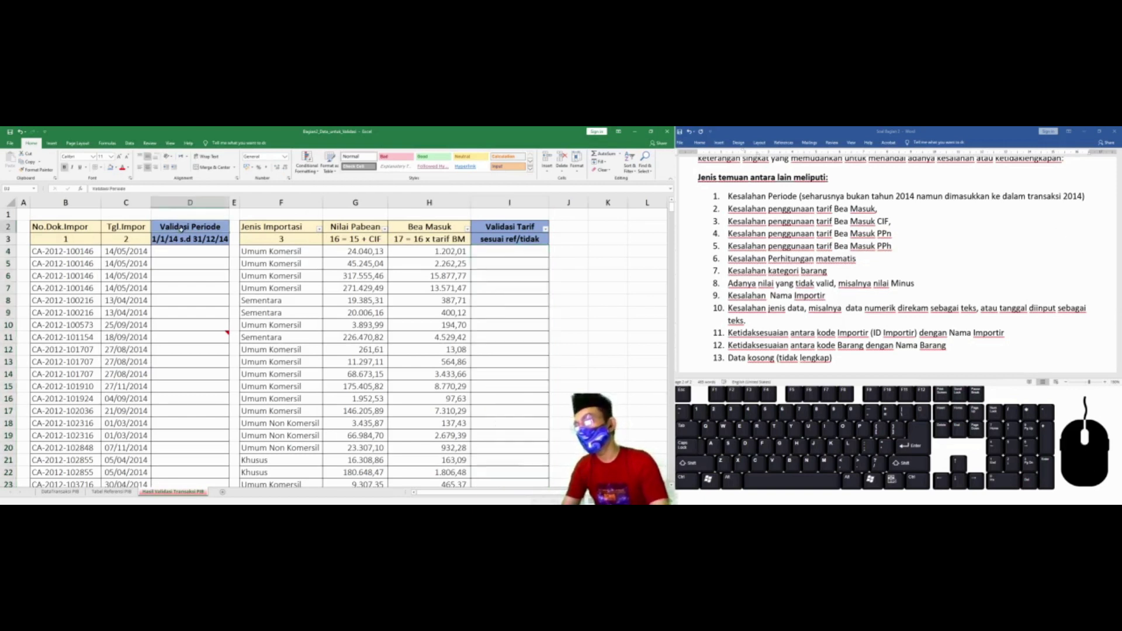
click(173, 240)
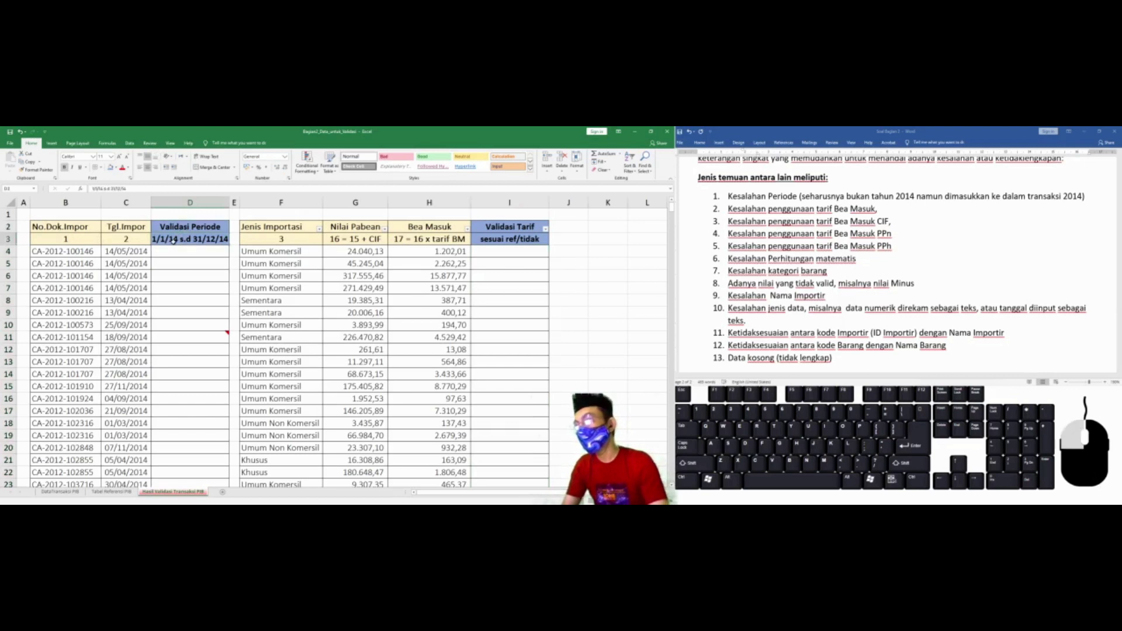
click(157, 253)
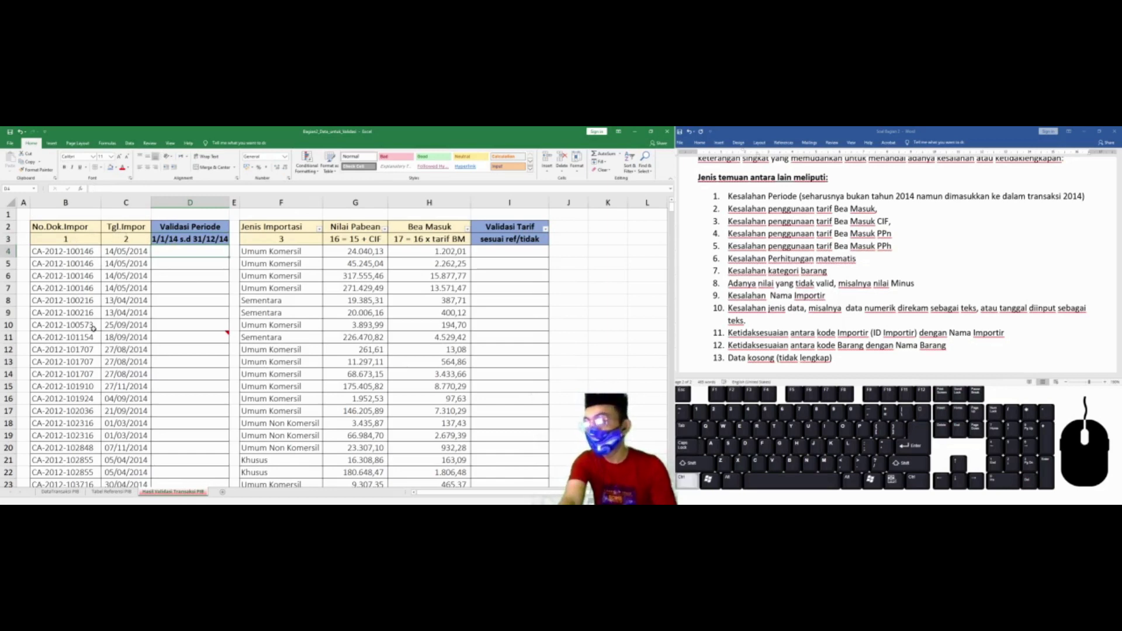
Compare the No.Dok.Impor and Tgl.Impor columns of the transaction data sheet with the same columns on the Hasil Validasi Transaksi PIB sheet.
key(ctrl+Page_Up)
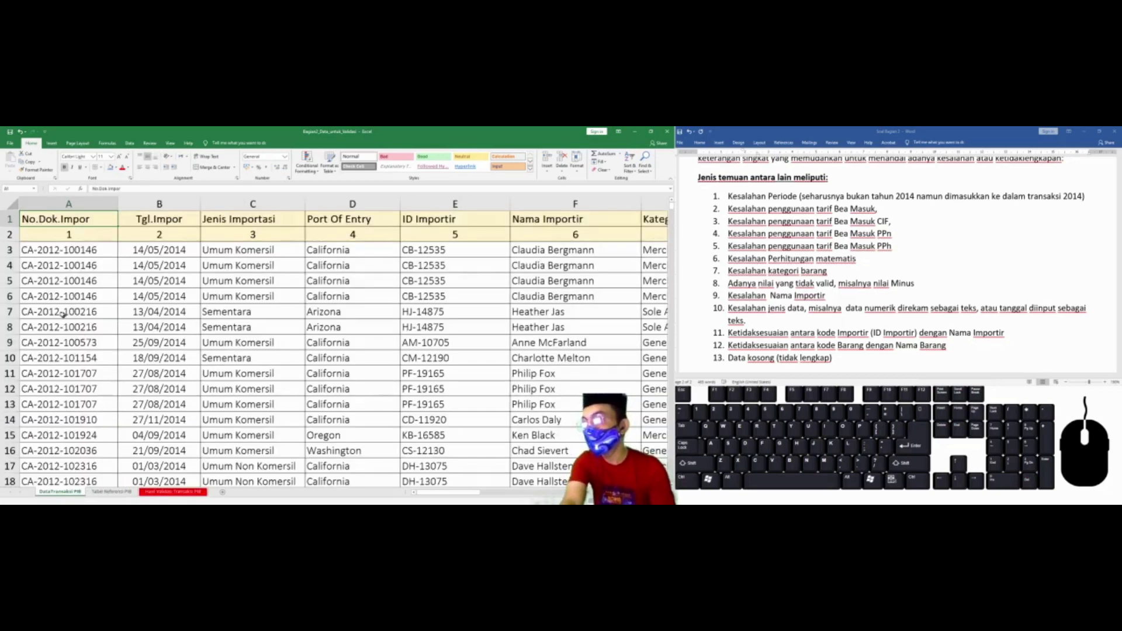
key(Right)
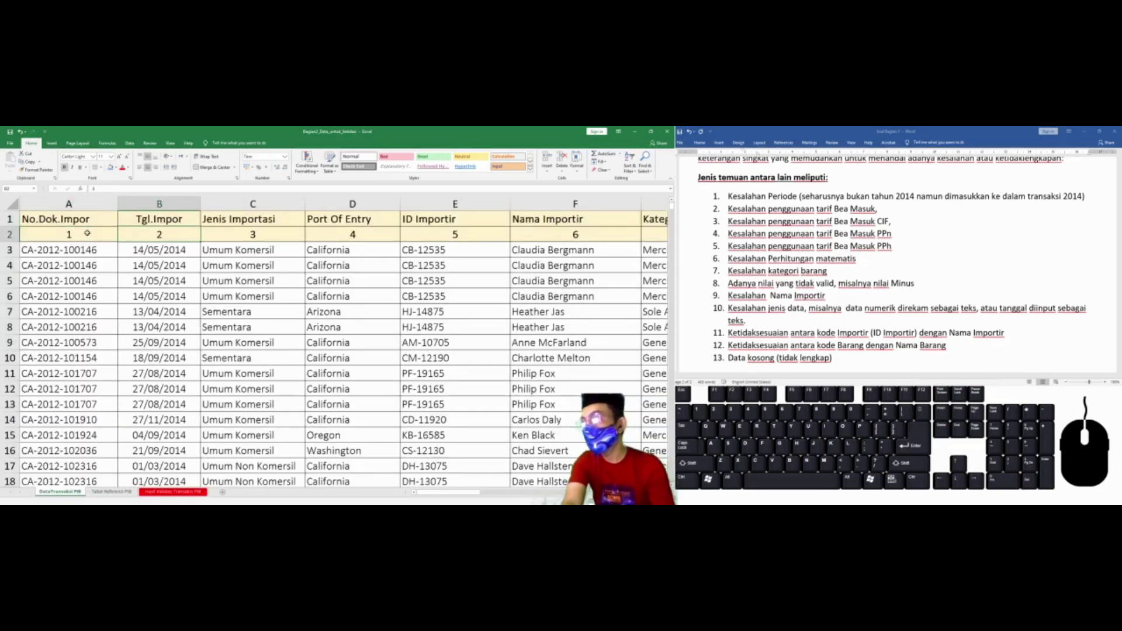
key(ctrl+Page_Down)
key(ctrl+Page_Down)
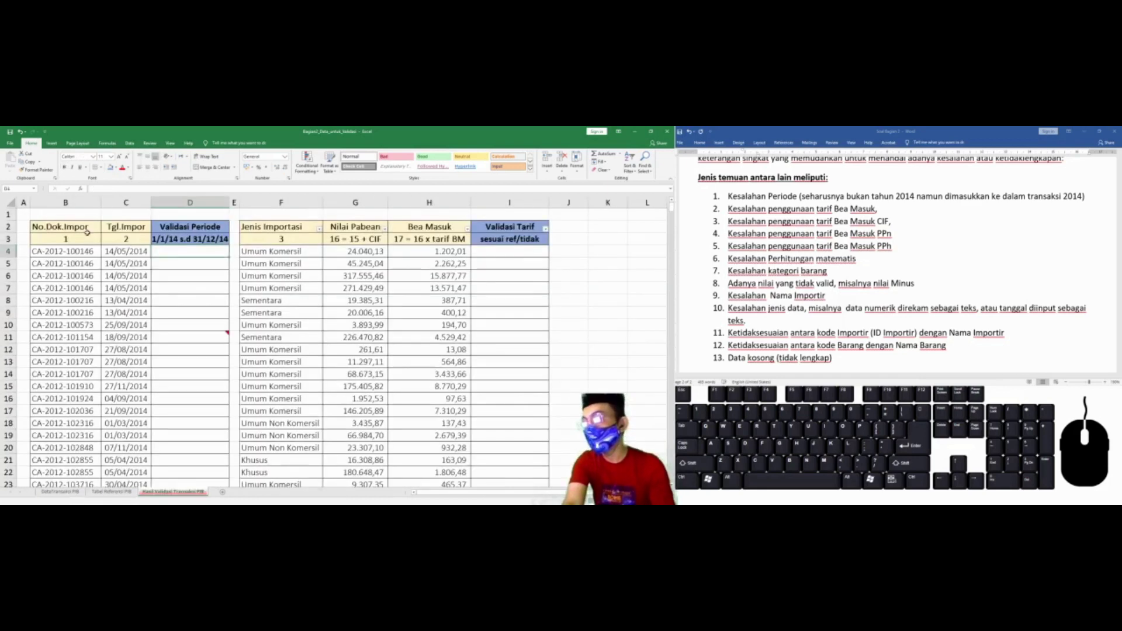
click(77, 235)
key(Right)
key(Right)
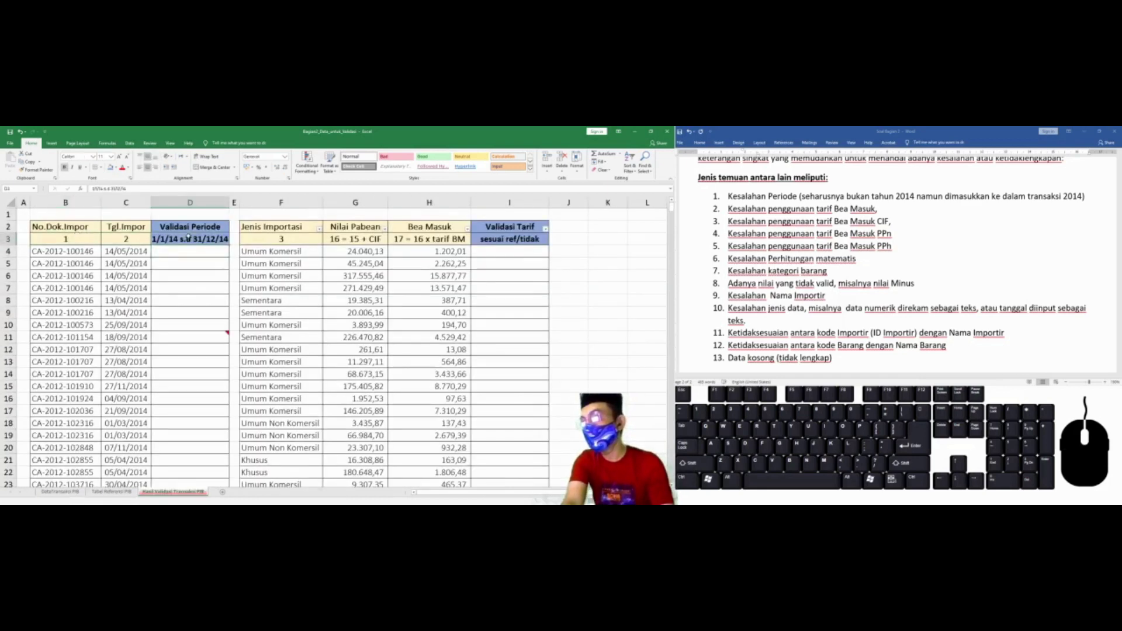
Check the first Tgl.Impor entry in row 4 against the period stated under Validasi Periode.
click(195, 226)
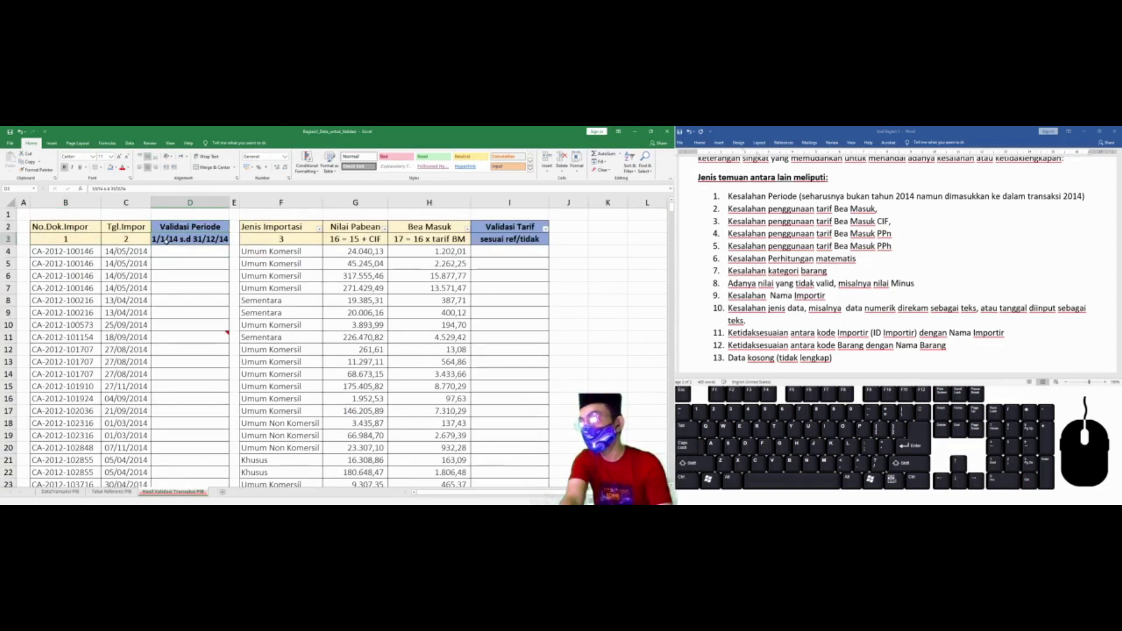
click(203, 259)
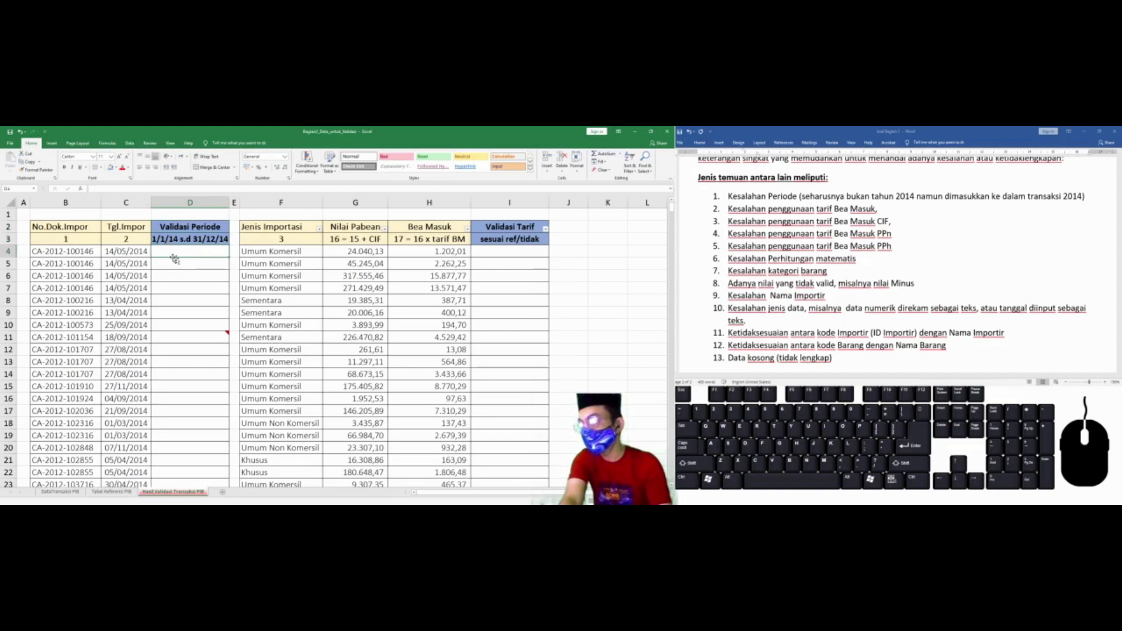
click(138, 252)
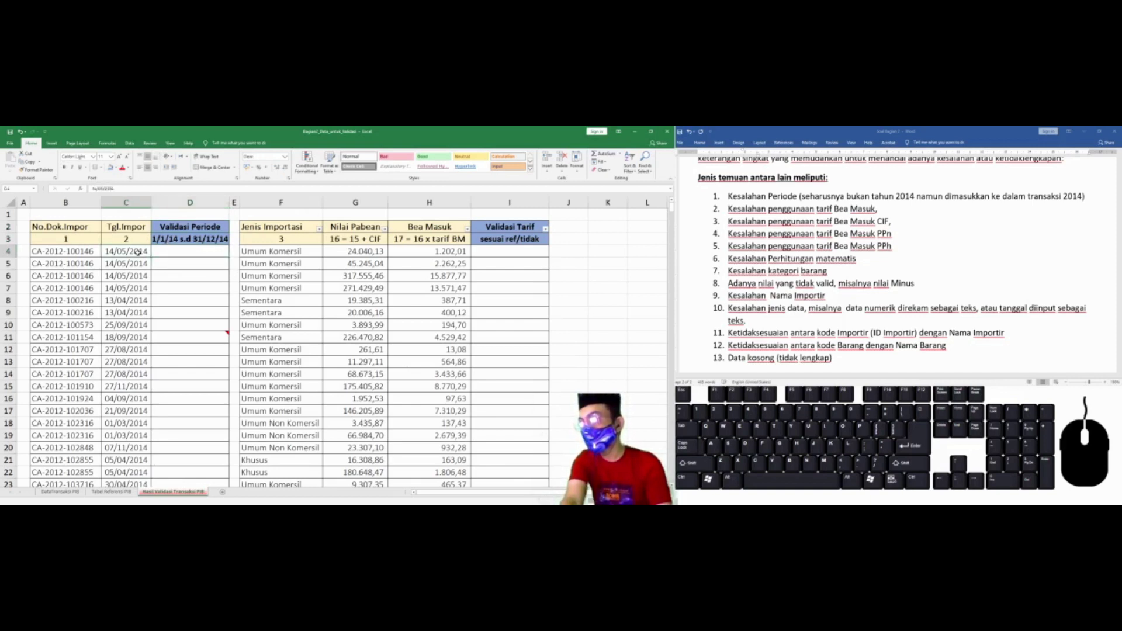
click(187, 255)
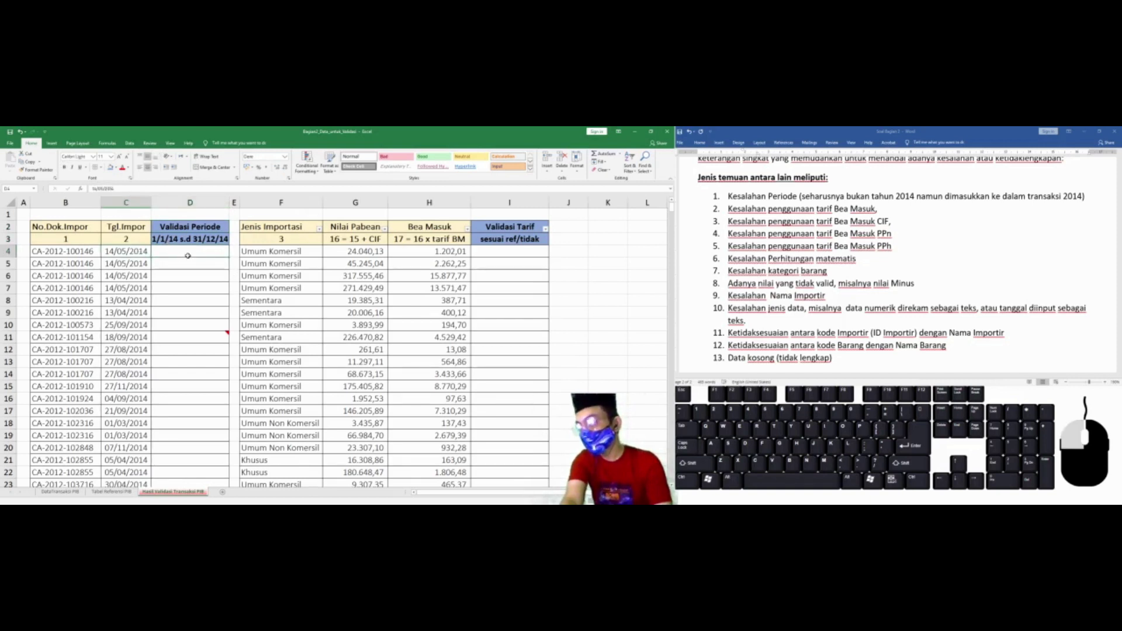
Insert a new sheet column E directly after the Validasi Periode column.
click(234, 242)
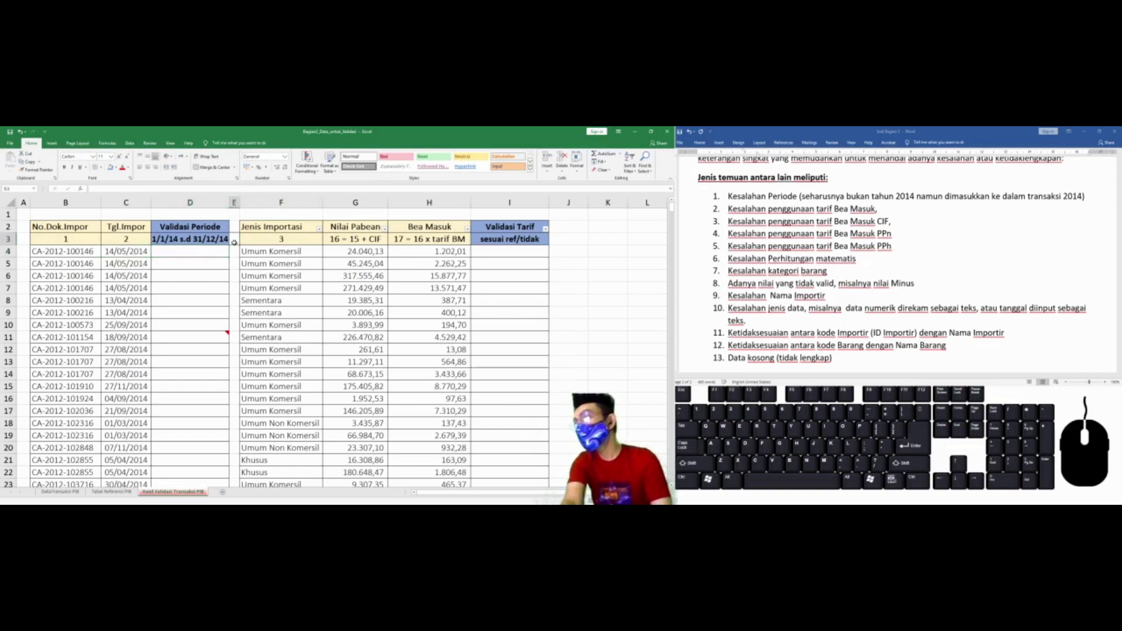
click(544, 175)
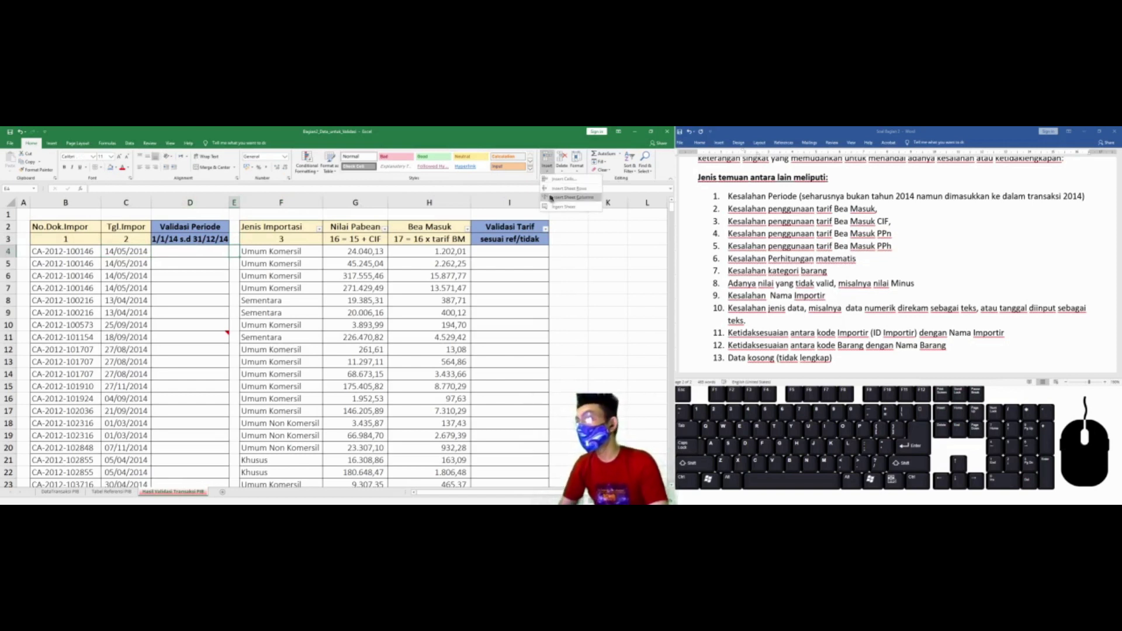
click(551, 198)
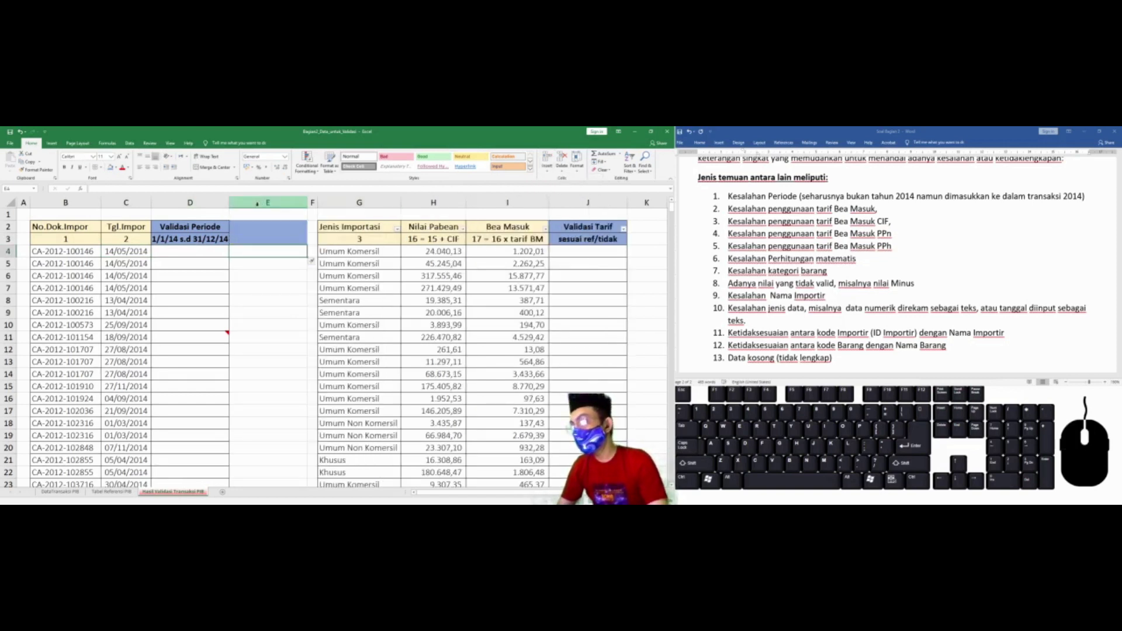
Remove the blue fill from header cells E2:E3 of the new column.
click(249, 235)
drag(244, 227, 249, 241)
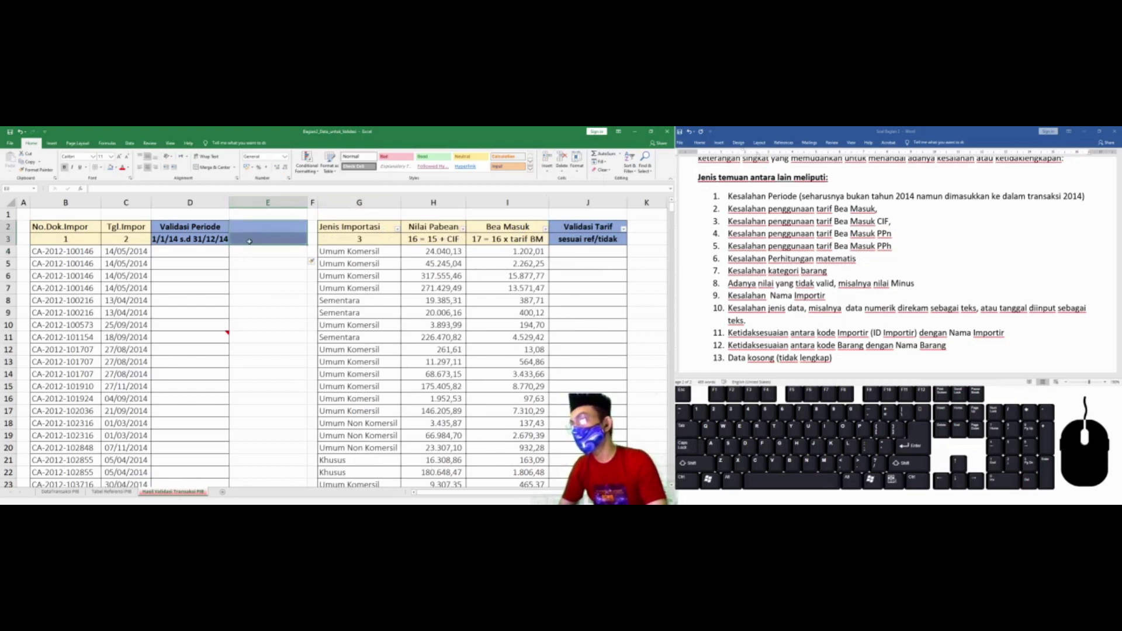
click(117, 168)
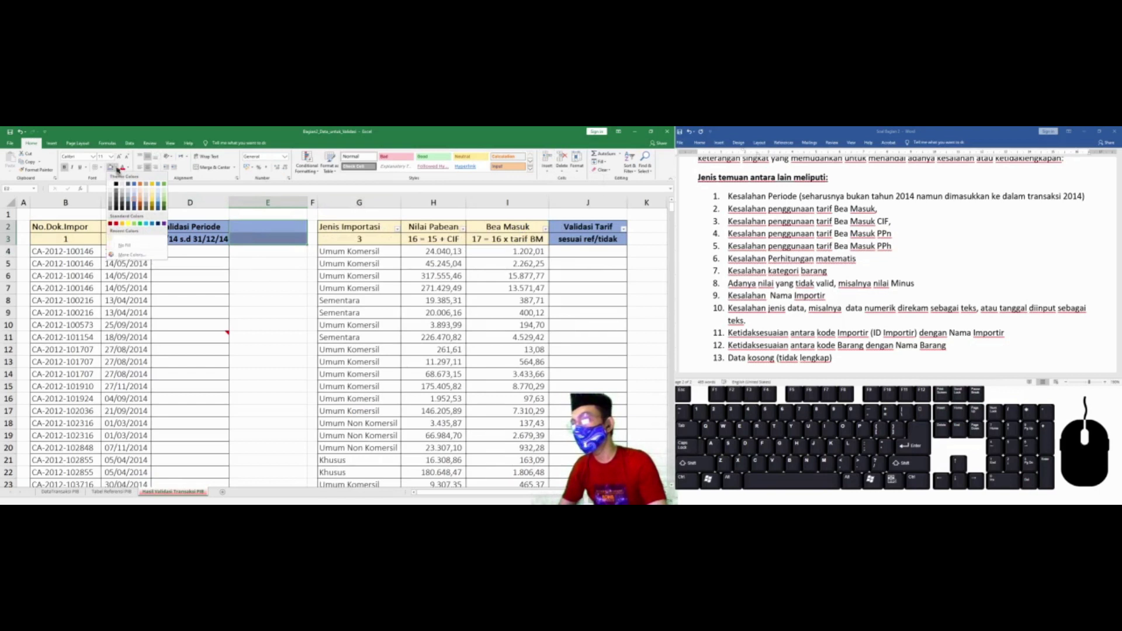
click(118, 246)
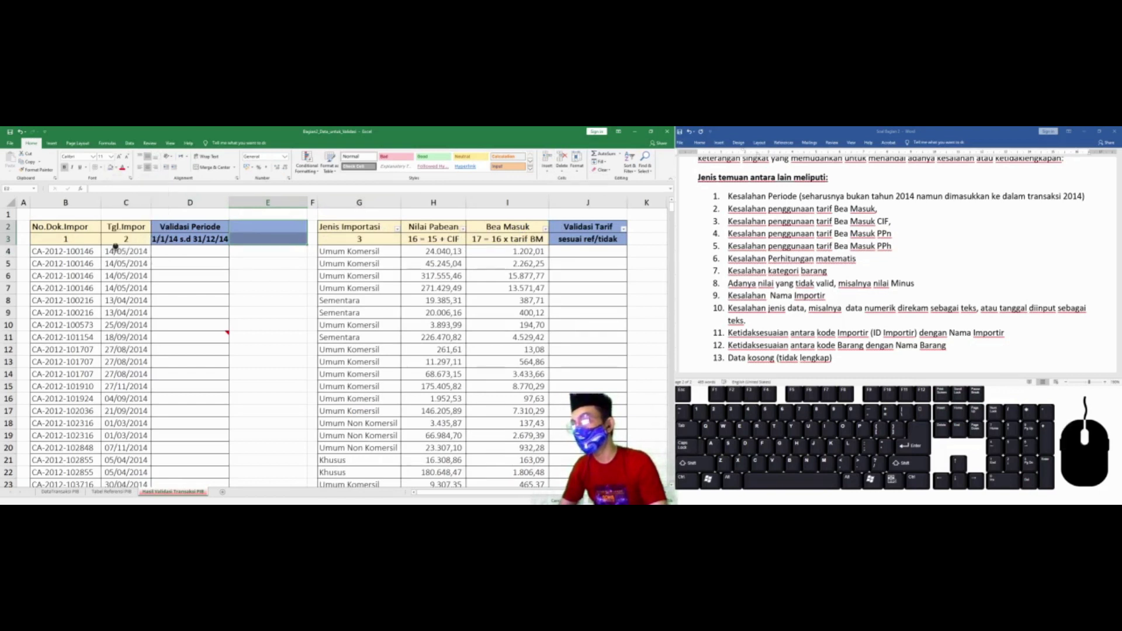
double_click(240, 255)
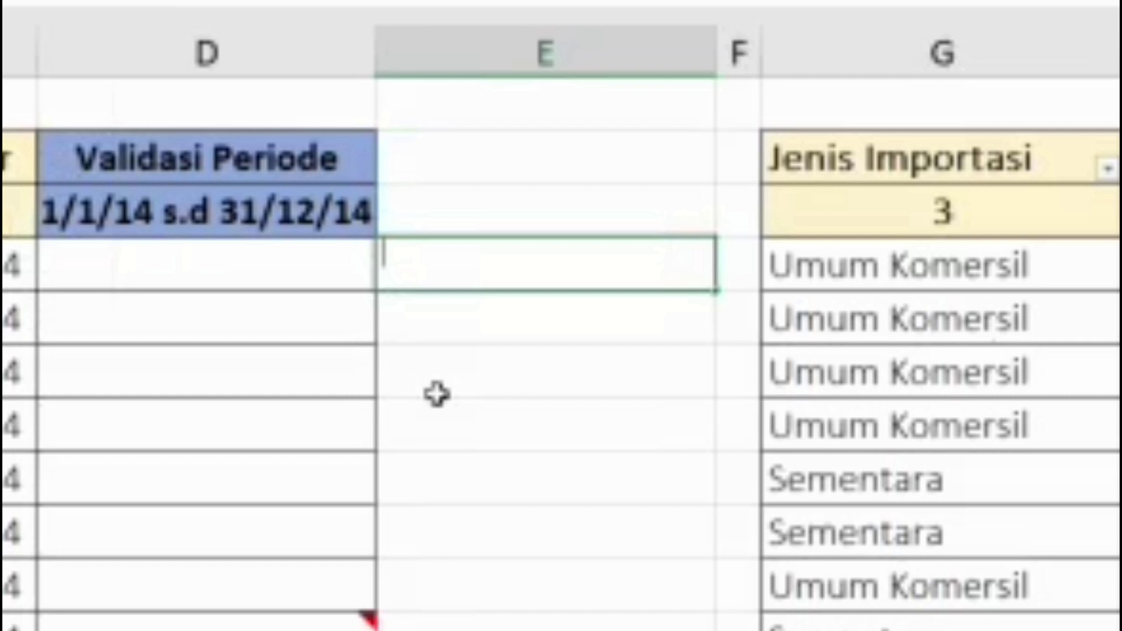
text(OR)
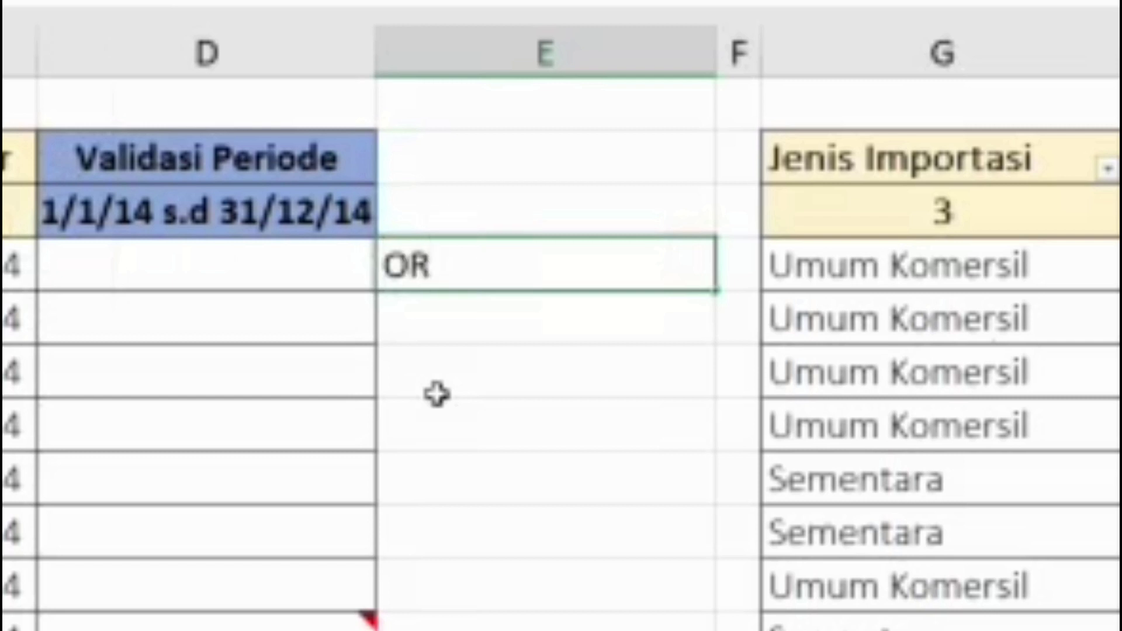
key(BackSpace)
key(BackSpace)
text(=OR()
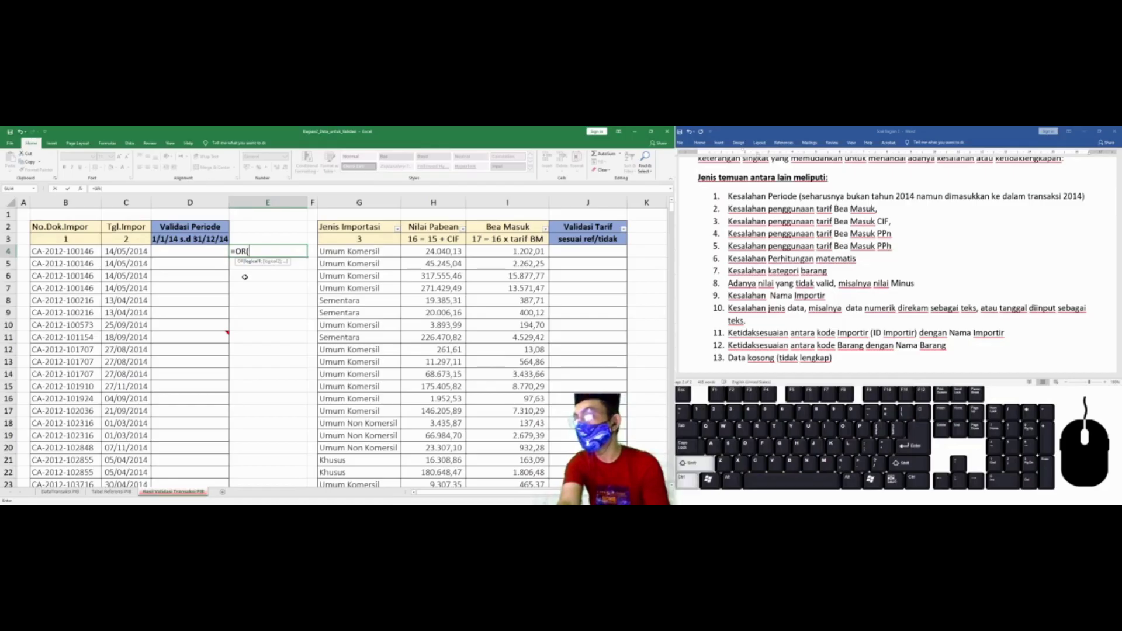
key(shift+Left)
key(shift+Left)
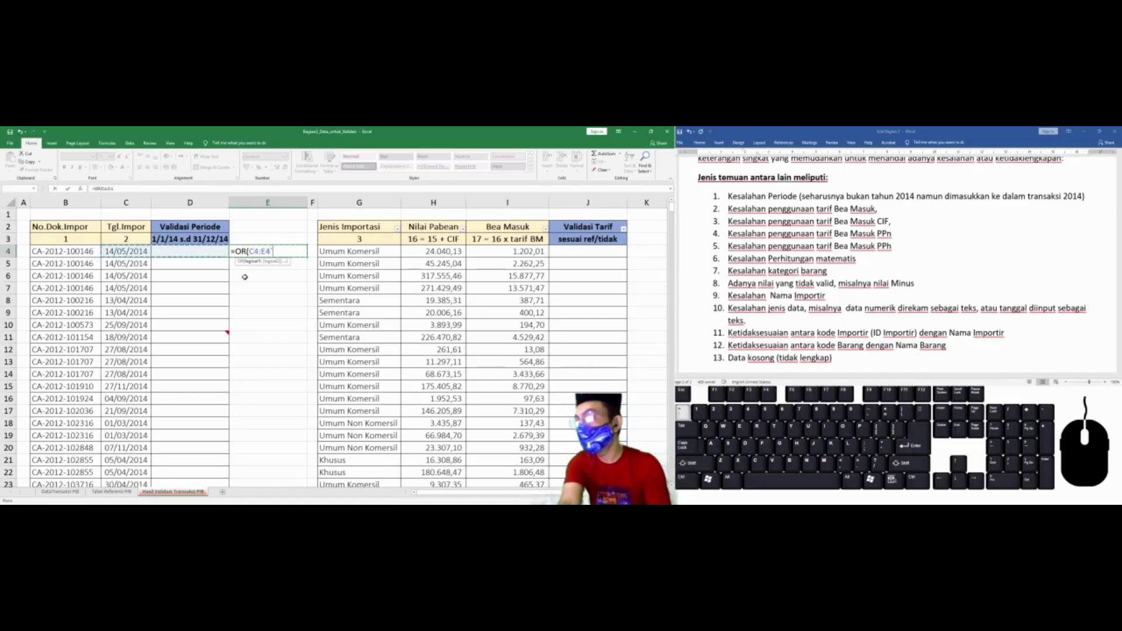
key(Escape)
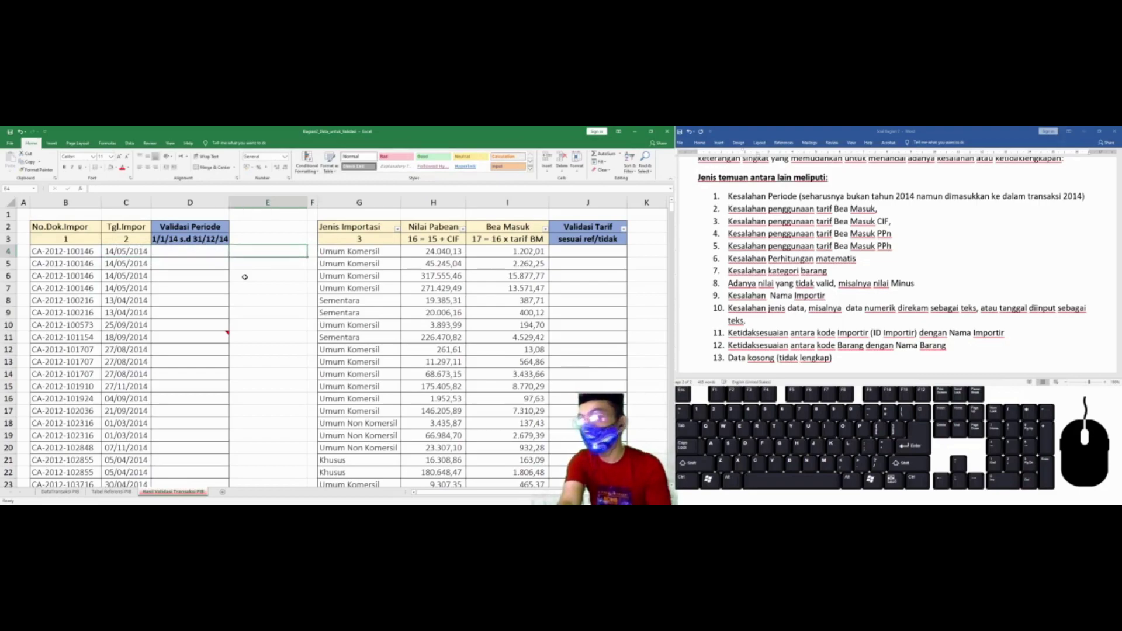
Start an AND formula in cell E4 with the first condition C4>=1/1/14, testing the import date against the period start.
text(=AND()
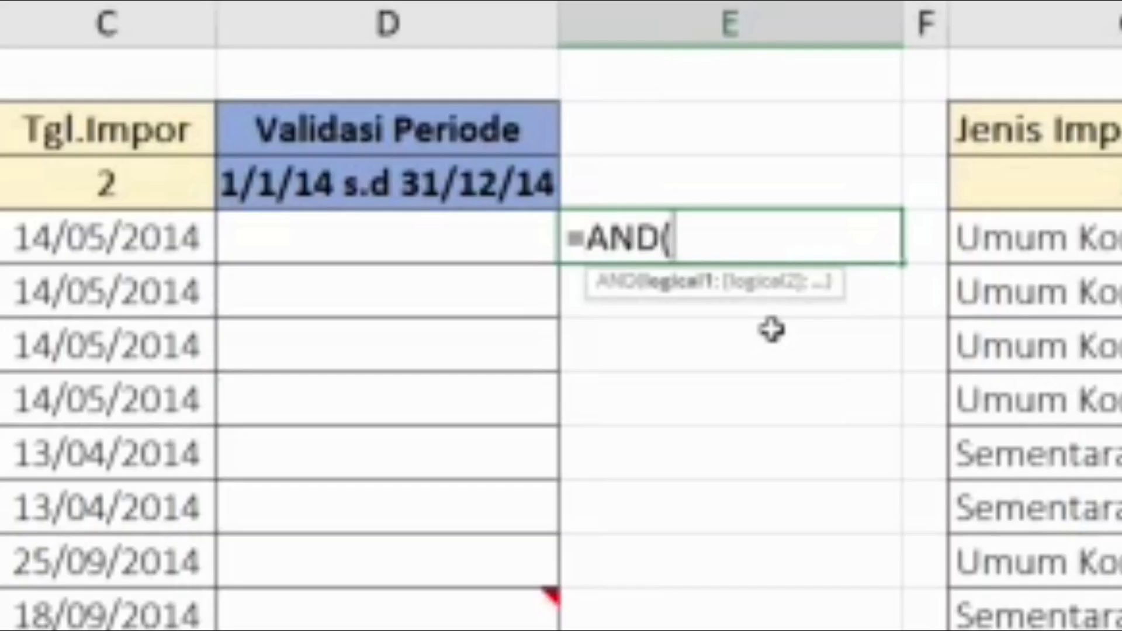
click(74, 240)
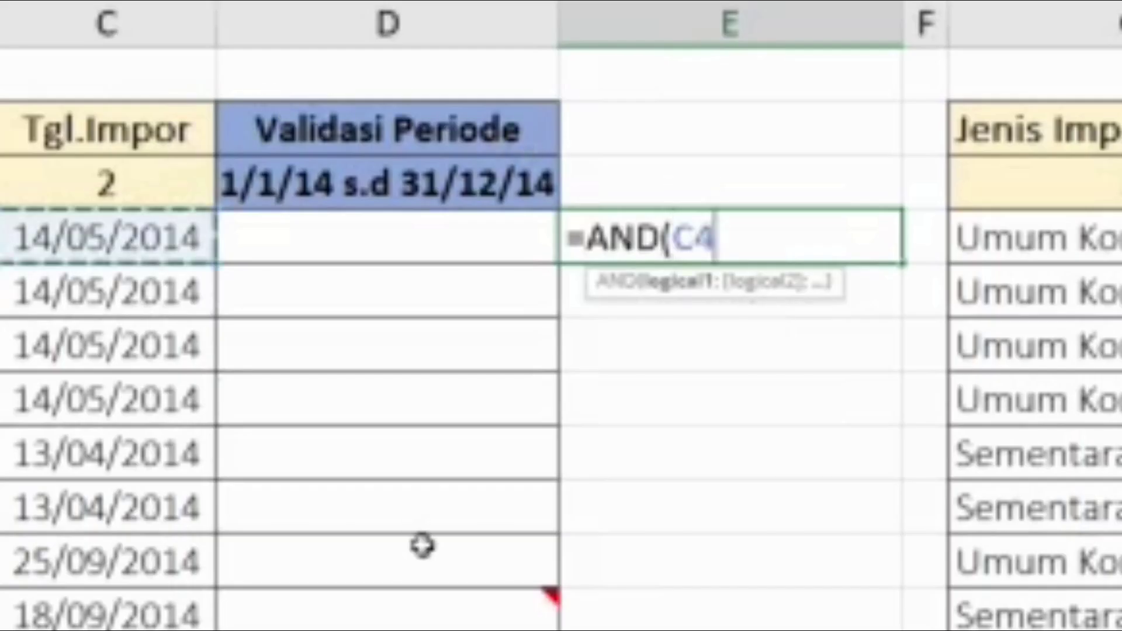
text(>)
text(=)
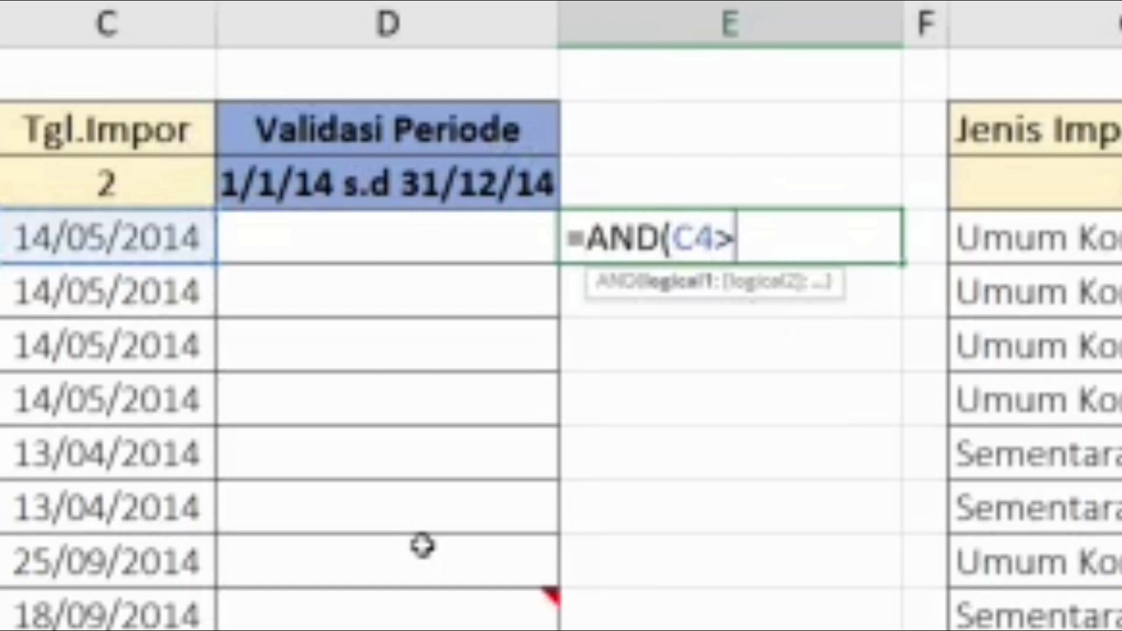
text(1/1/)
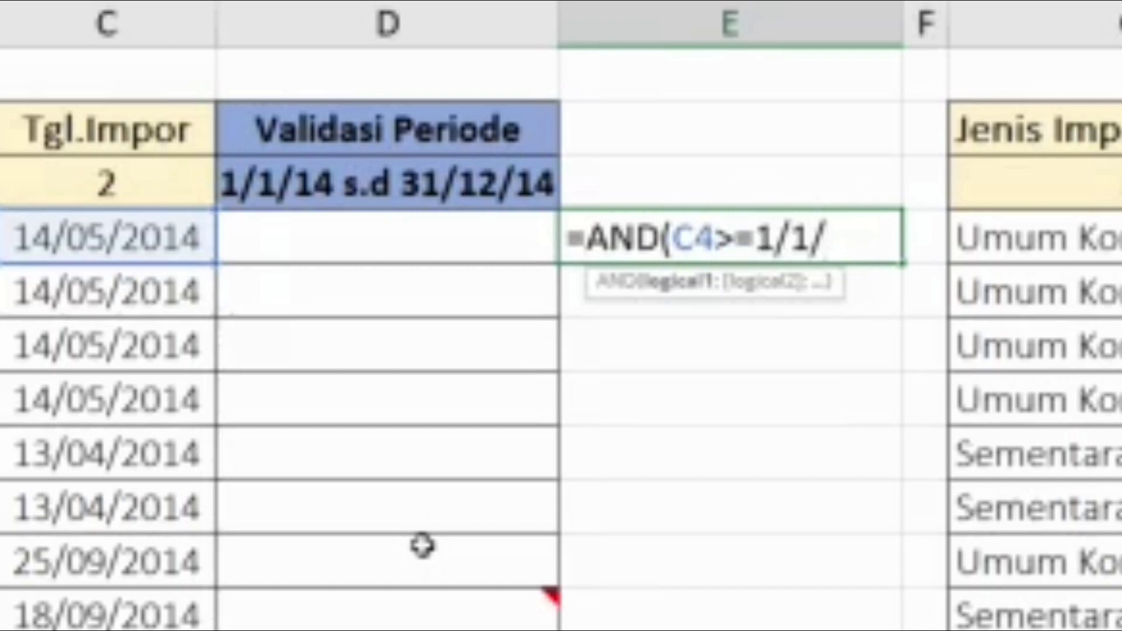
text(14;)
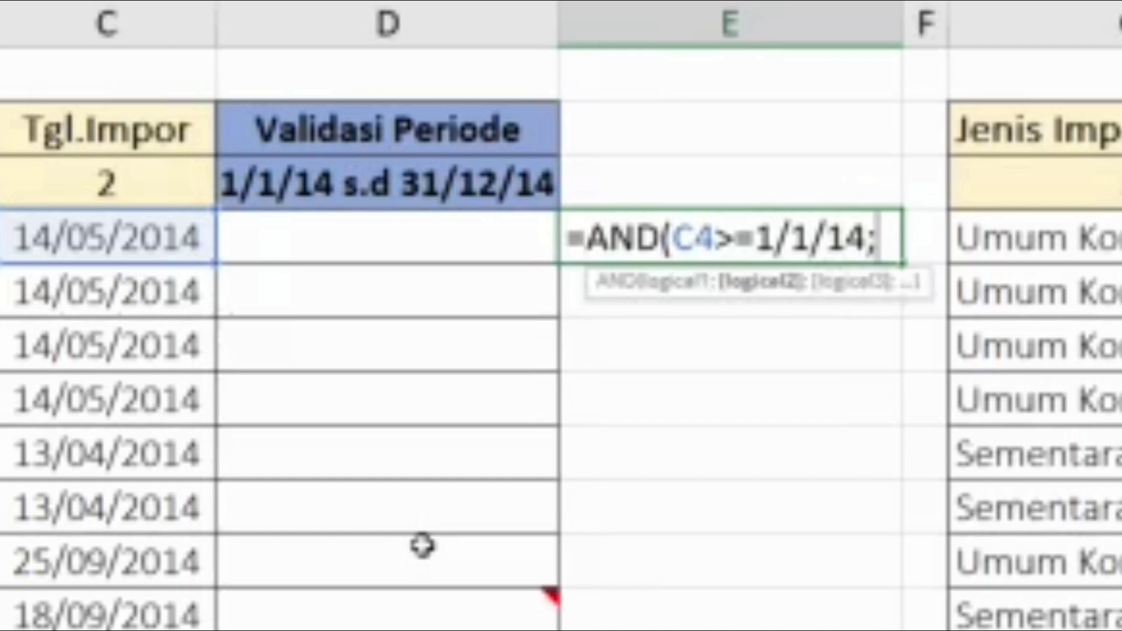
Add the second condition C4<=31/12/14 to the AND formula in E4 and close its parenthesis.
text(C4)
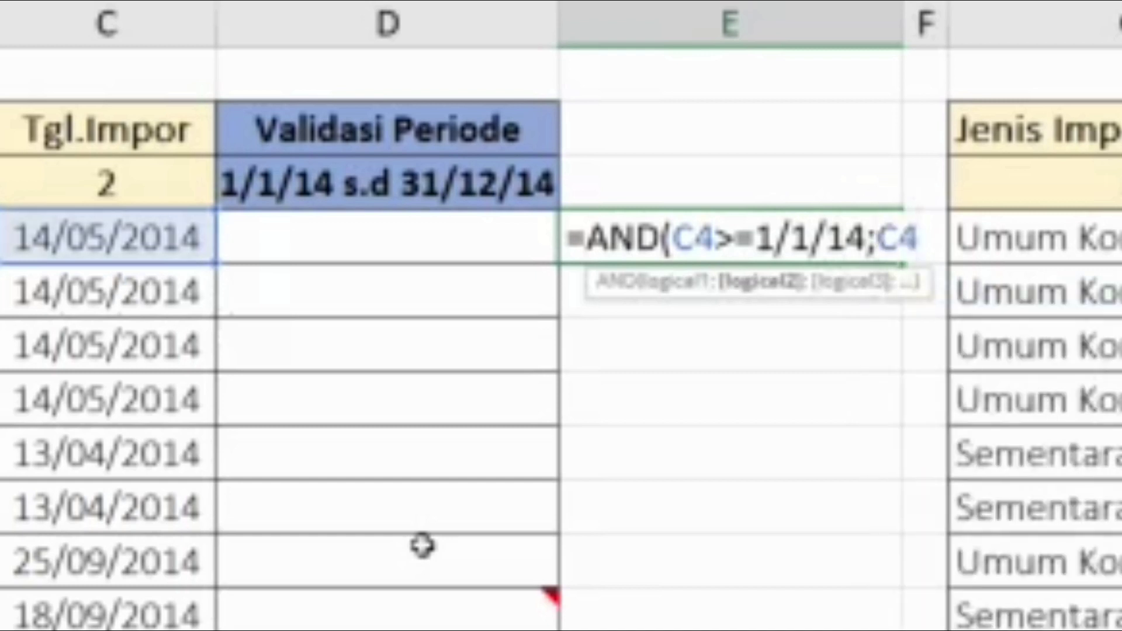
text(<=31/)
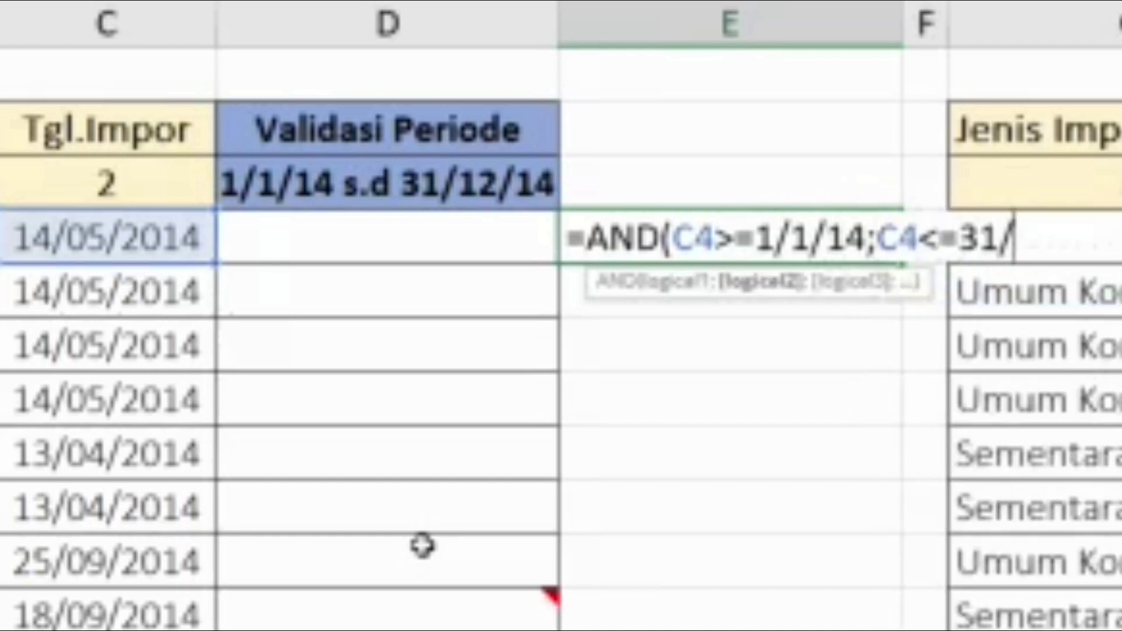
text(12/201)
key(BackSpace)
key(BackSpace)
key(BackSpace)
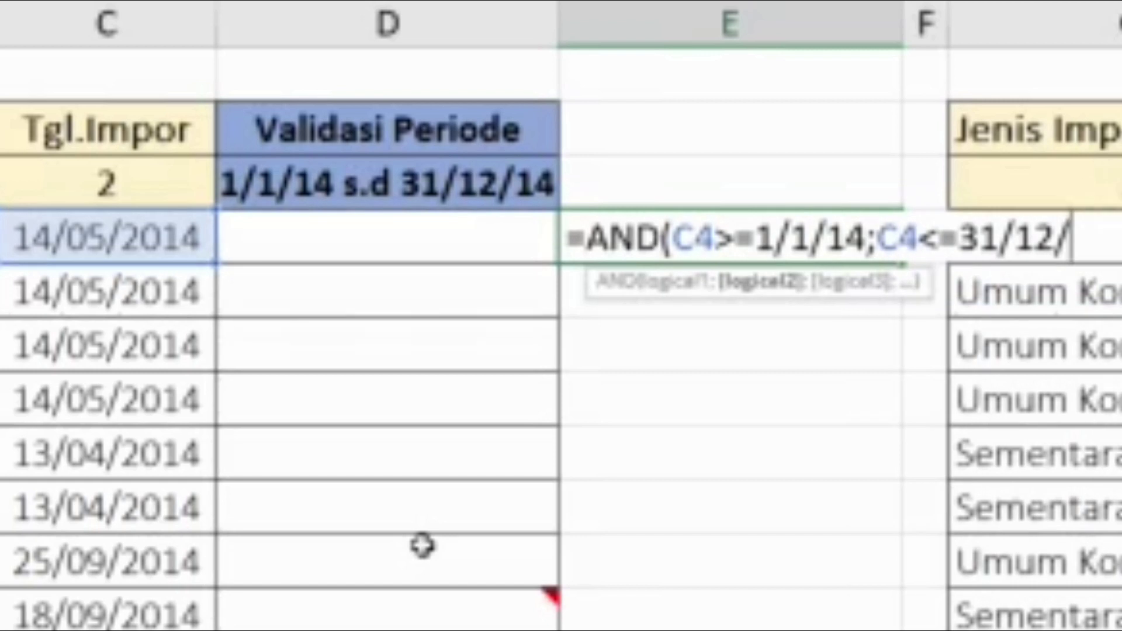
text(14)
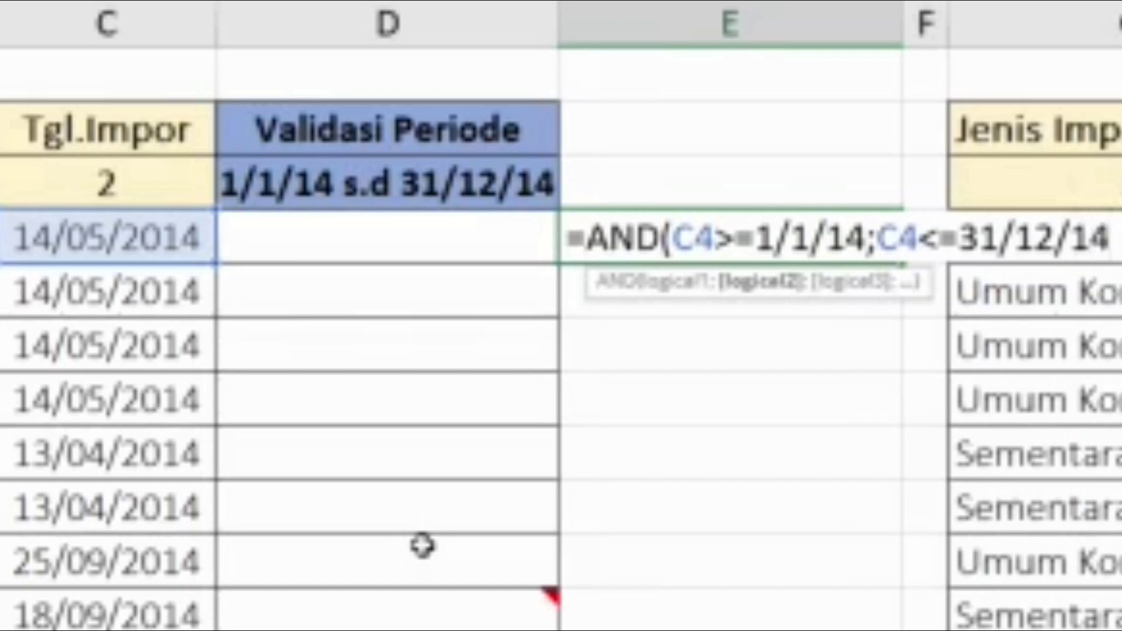
text())
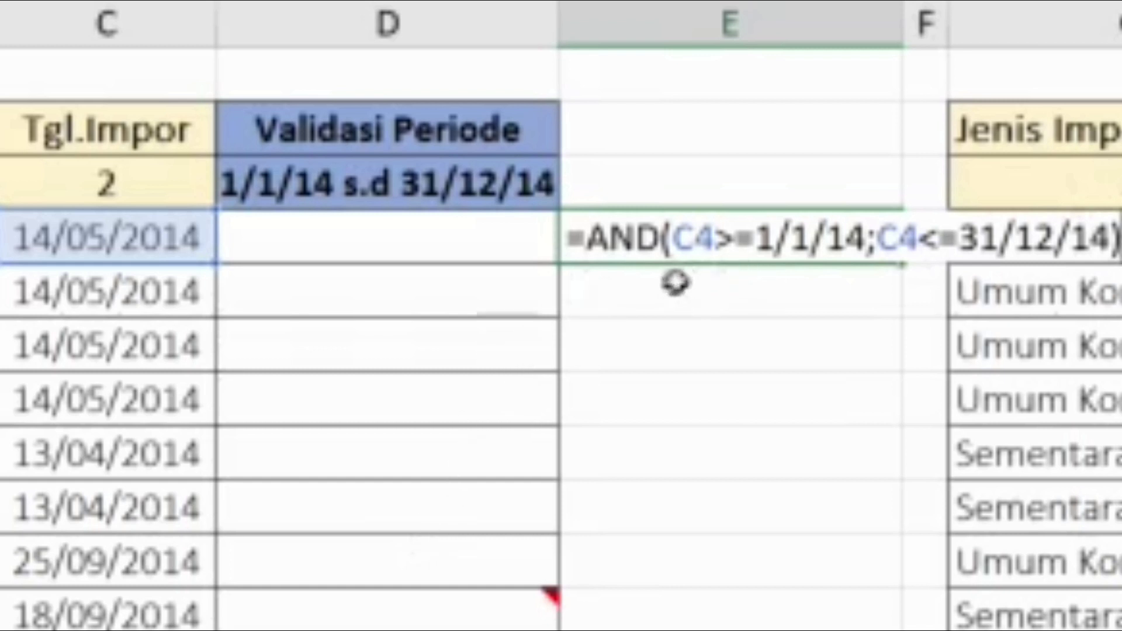
Highlight the 1/1/14 start date inside the E4 formula for review, and commit the formula.
click(753, 240)
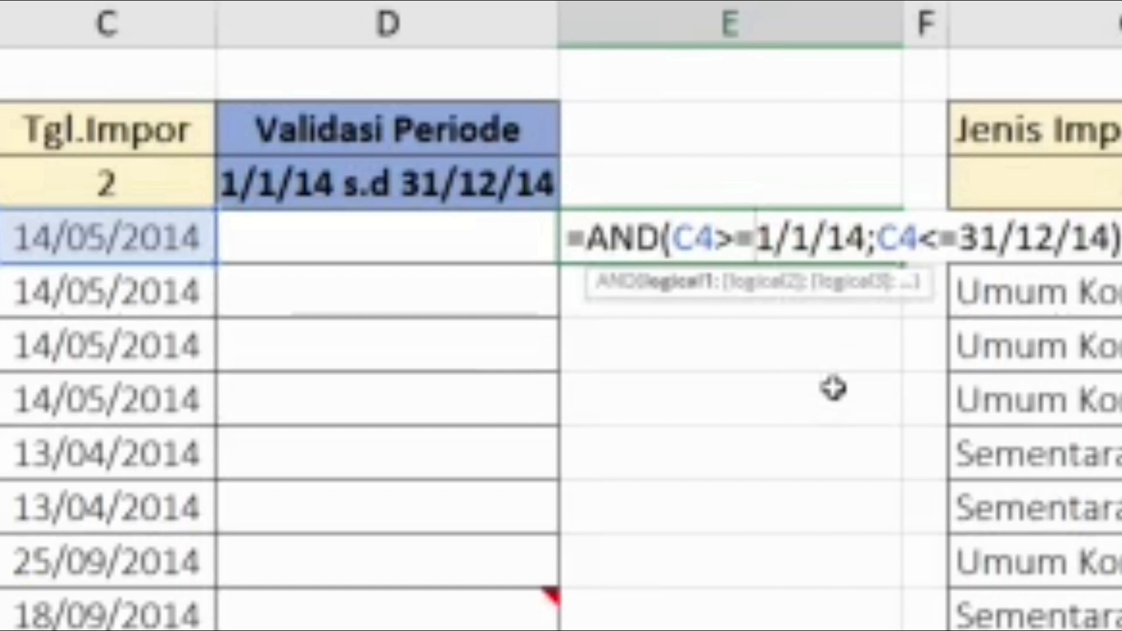
key(shift+Right)
key(shift+Right)
key(shift+Right)
key(shift+Right)
key(shift+Right)
key(shift+Right)
key(shift+Right)
key(shift+Left)
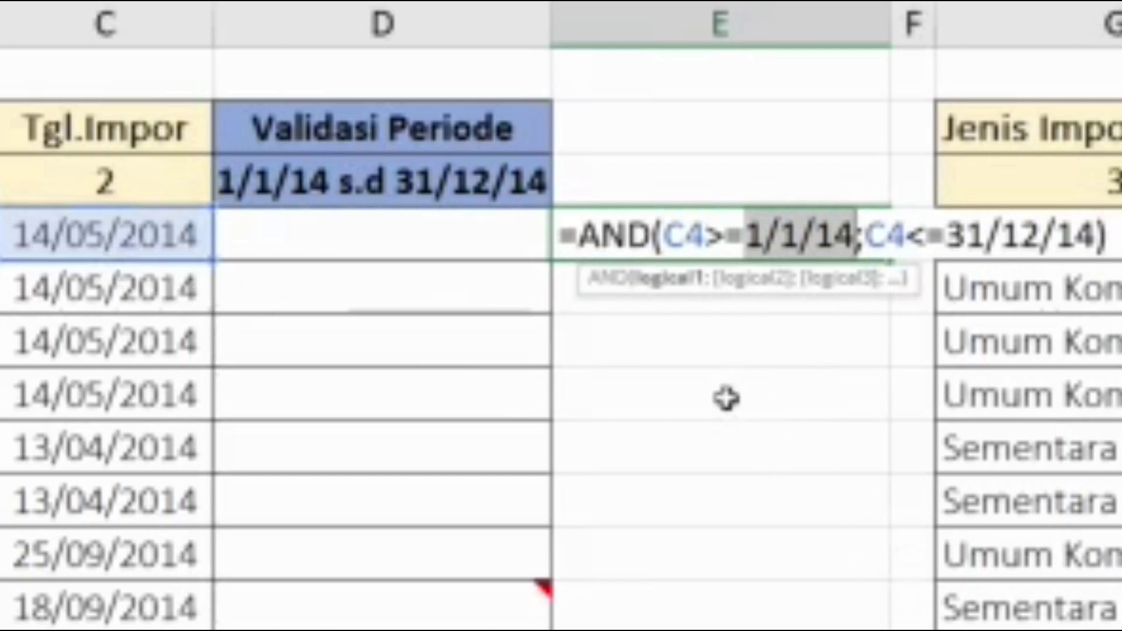
key(Return)
key(Up)
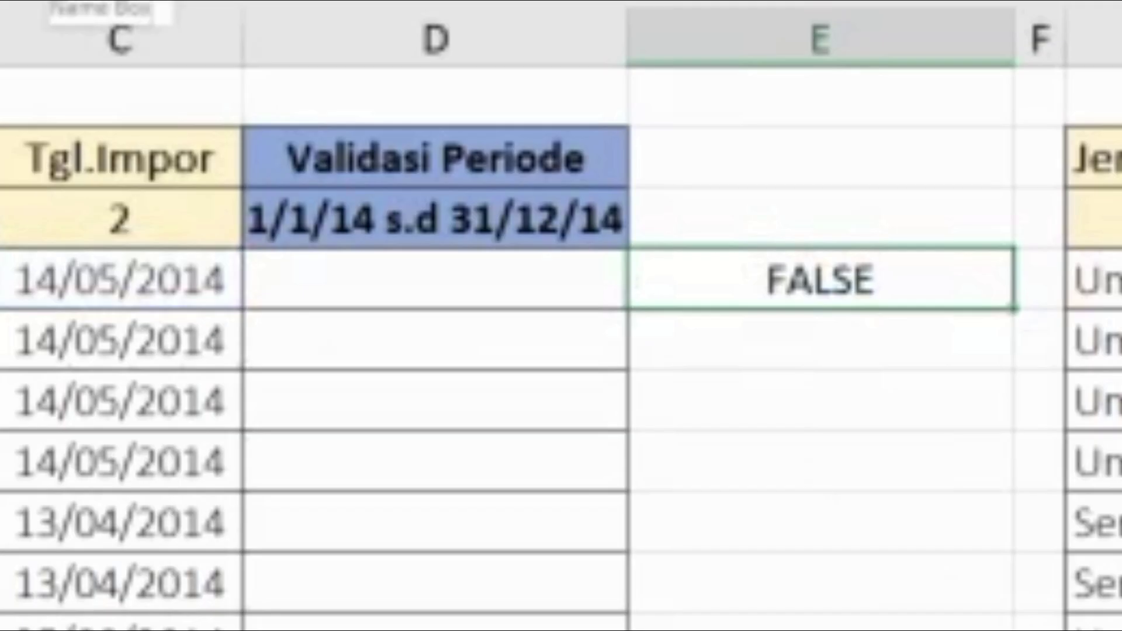
Replace the 1/1/14 start date in the E4 formula with DATE(2014;1;1).
key(F2)
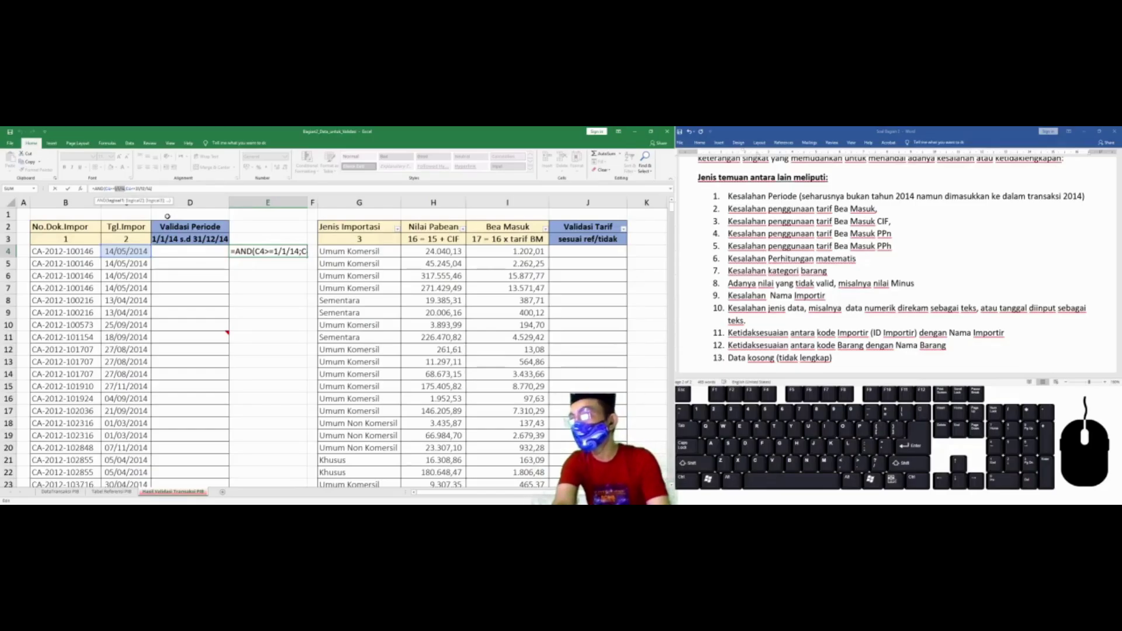
text(DATE)
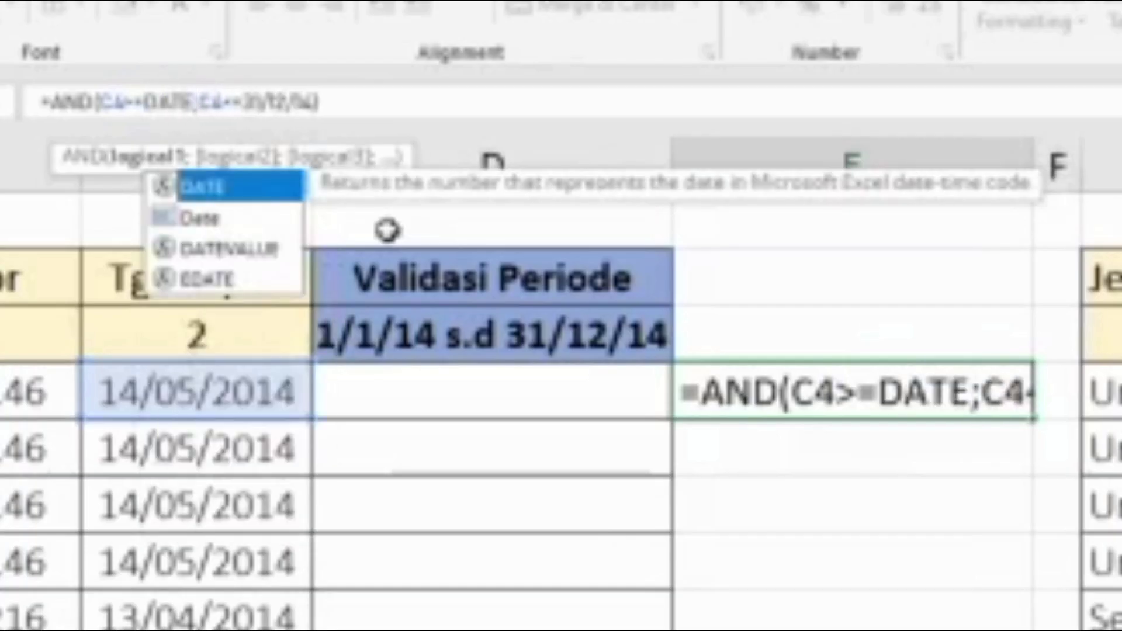
key(Tab)
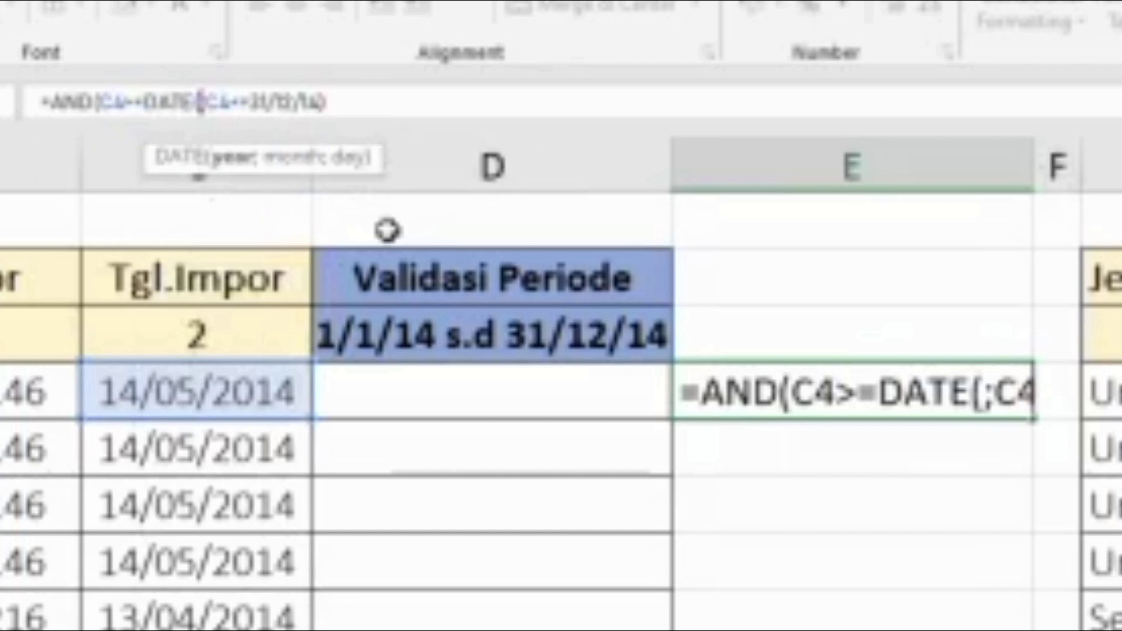
text(2014;)
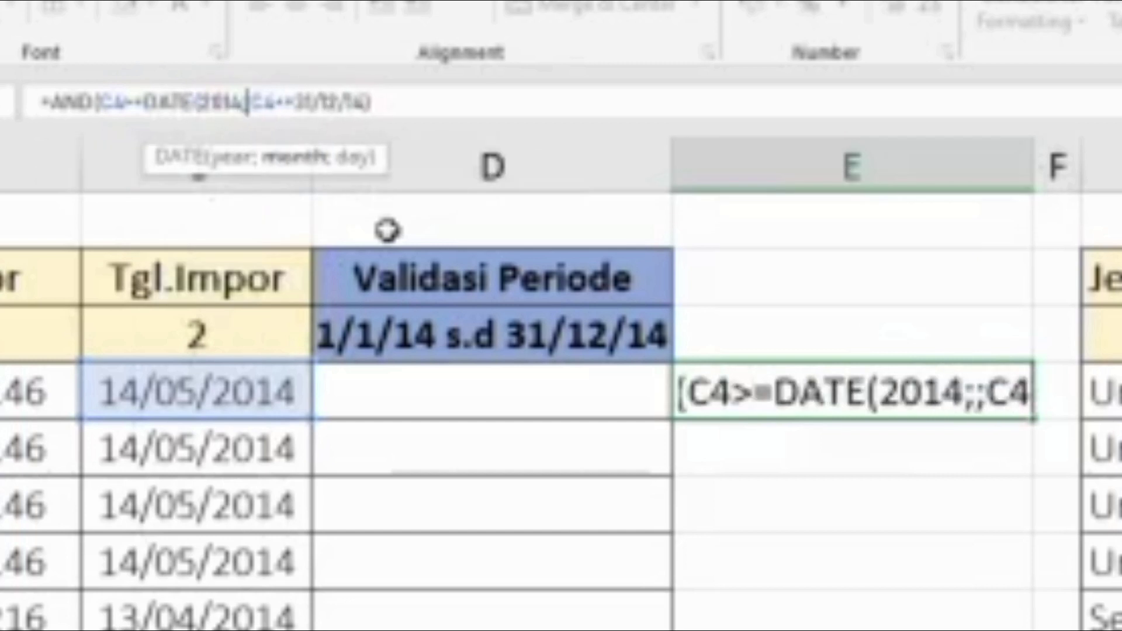
text(1;)
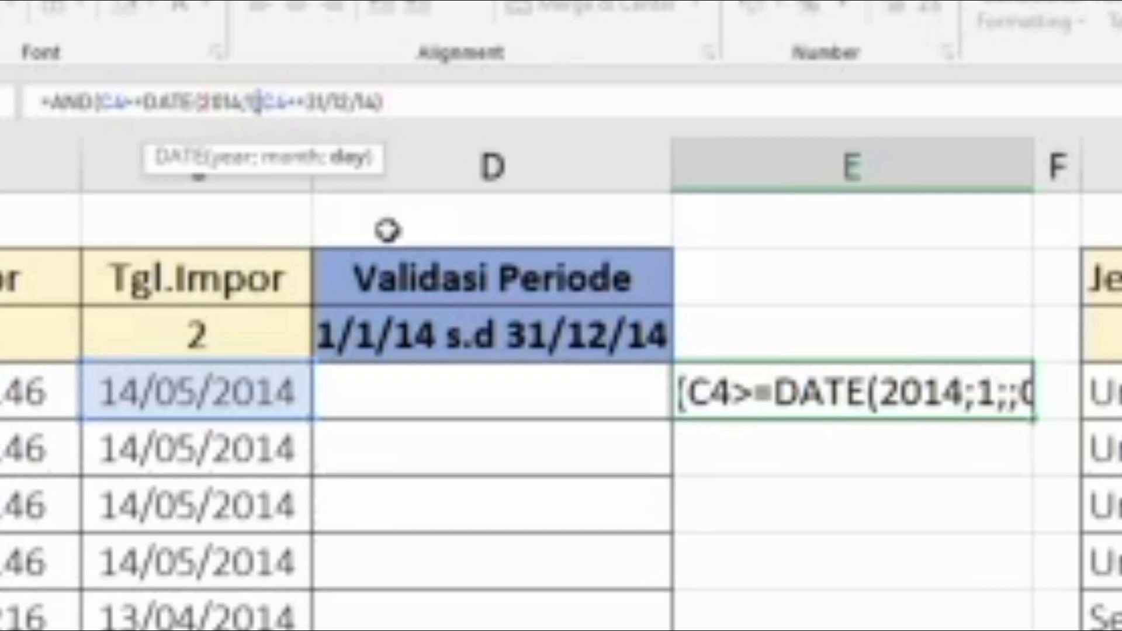
text(1))
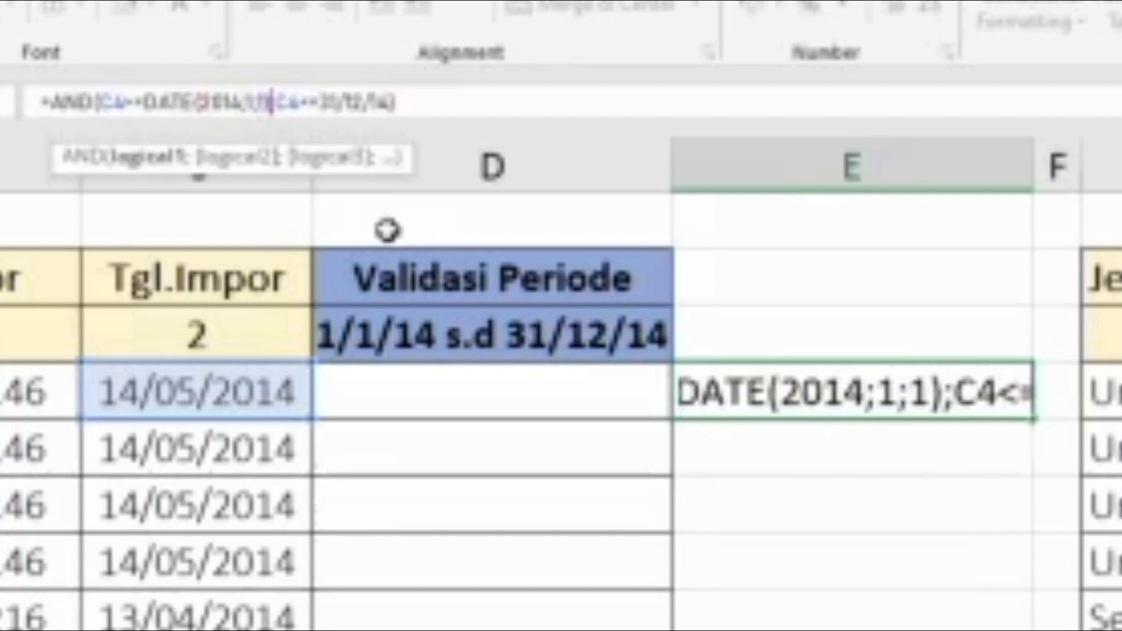
Copy the DATE(2014;1;1) expression over the 31/12/14 end date in the E4 formula.
key(shift+Left)
key(shift+Left)
key(shift+Left)
key(shift+Left)
key(shift+Left)
key(shift+Left)
key(shift+Left)
key(shift+Left)
key(shift+Left)
key(shift+Left)
key(shift+Left)
key(shift+Left)
key(shift+Left)
key(shift+Left)
key(ctrl+c)
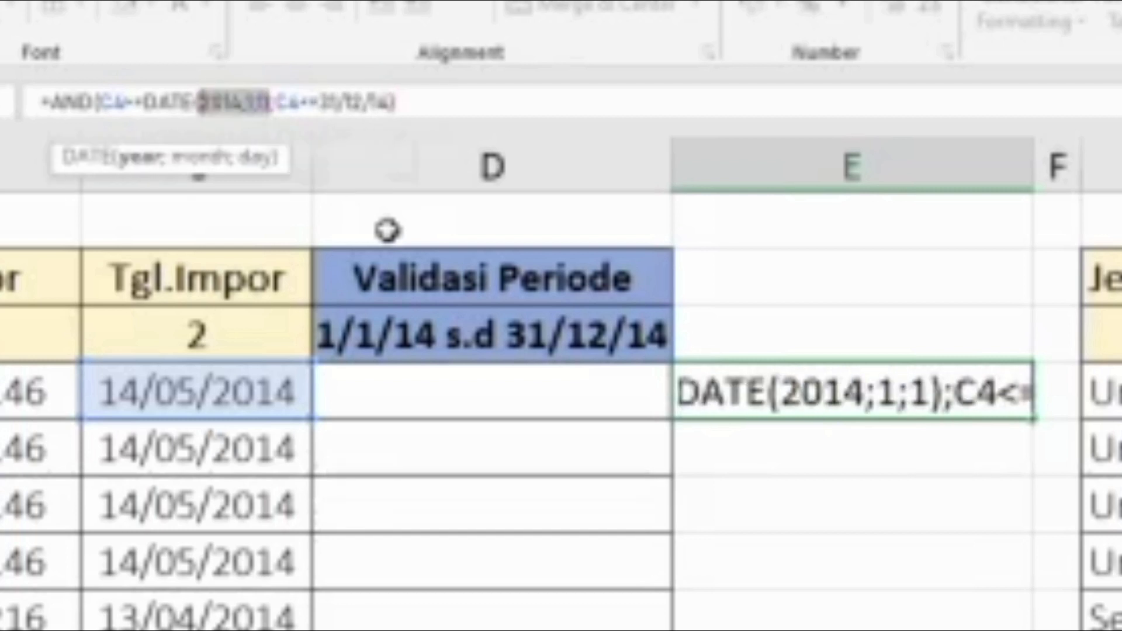
click(321, 102)
key(shift+Right)
key(shift+Right)
key(shift+Right)
key(shift+Right)
key(shift+Right)
key(shift+Right)
key(shift+Right)
key(shift+Right)
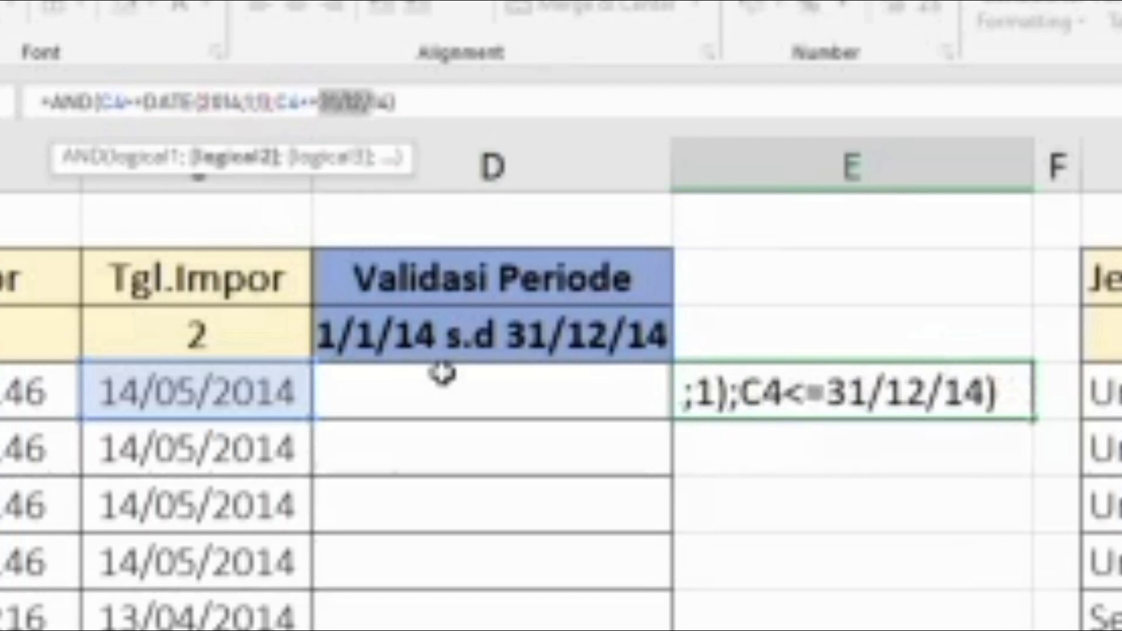
key(ctrl+v)
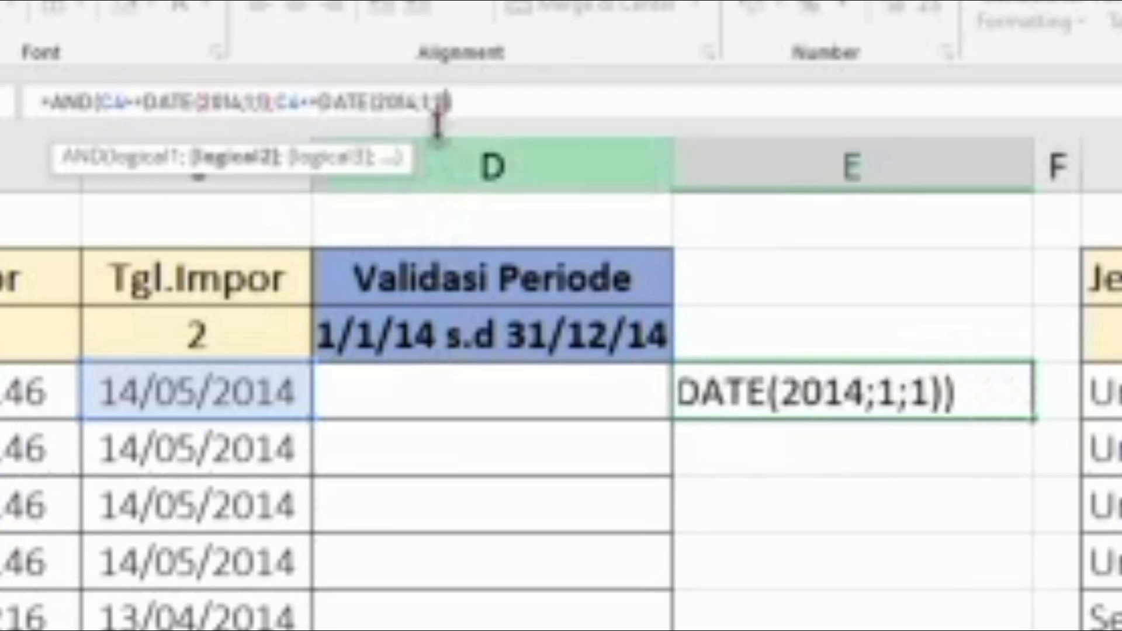
Change the end date expression to DATE(2014;12;31) and commit the E4 formula.
drag(450, 108, 430, 119)
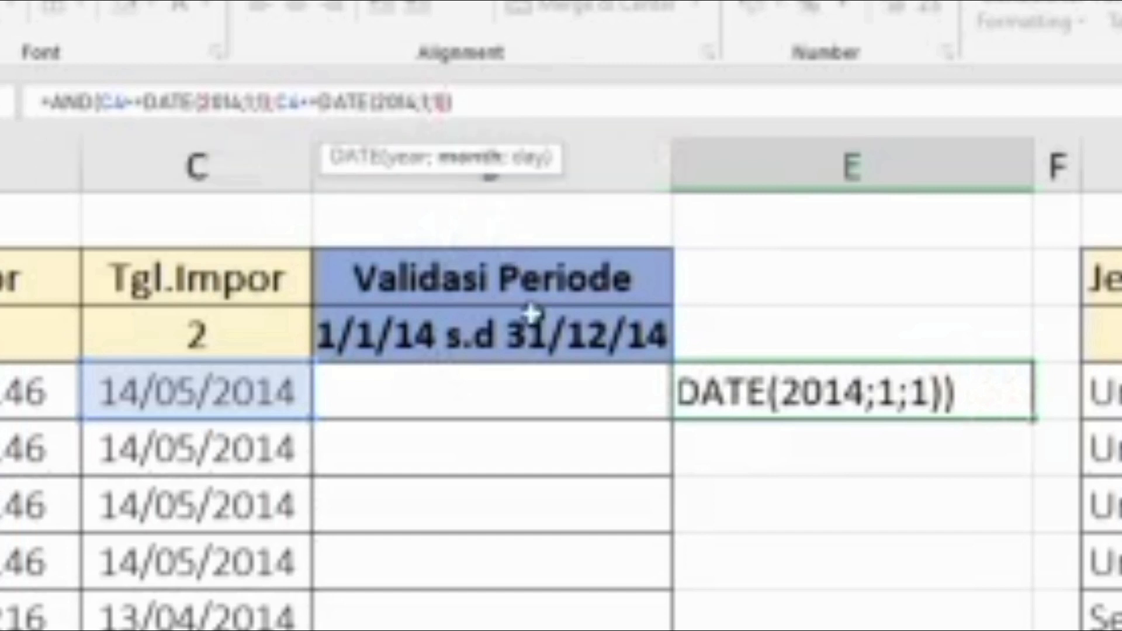
text(12)
key(Right)
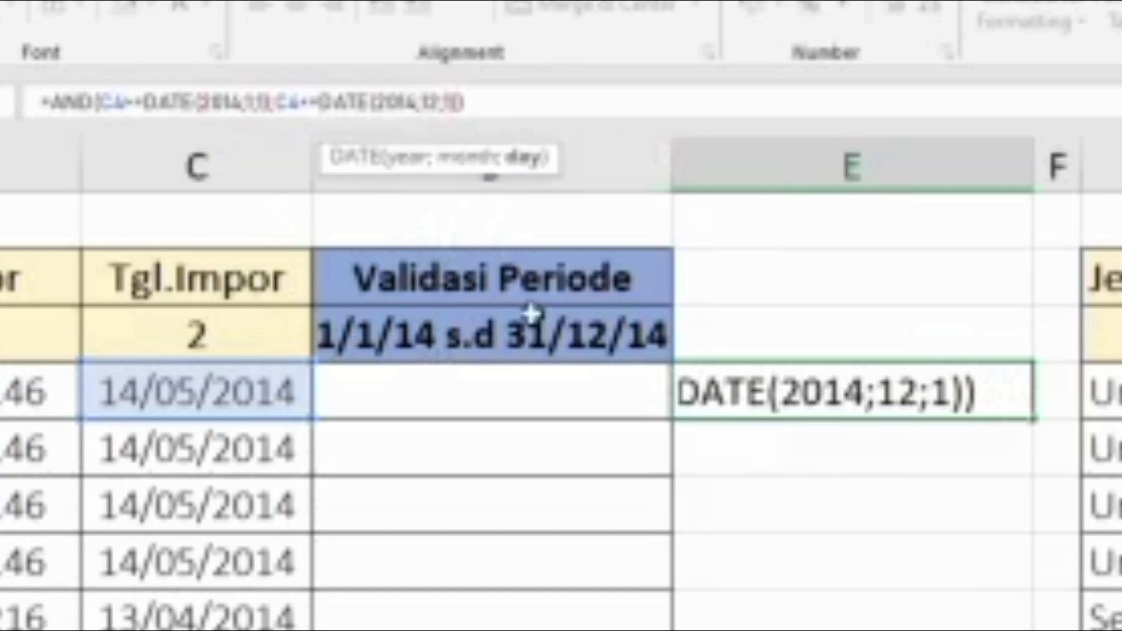
text(3)
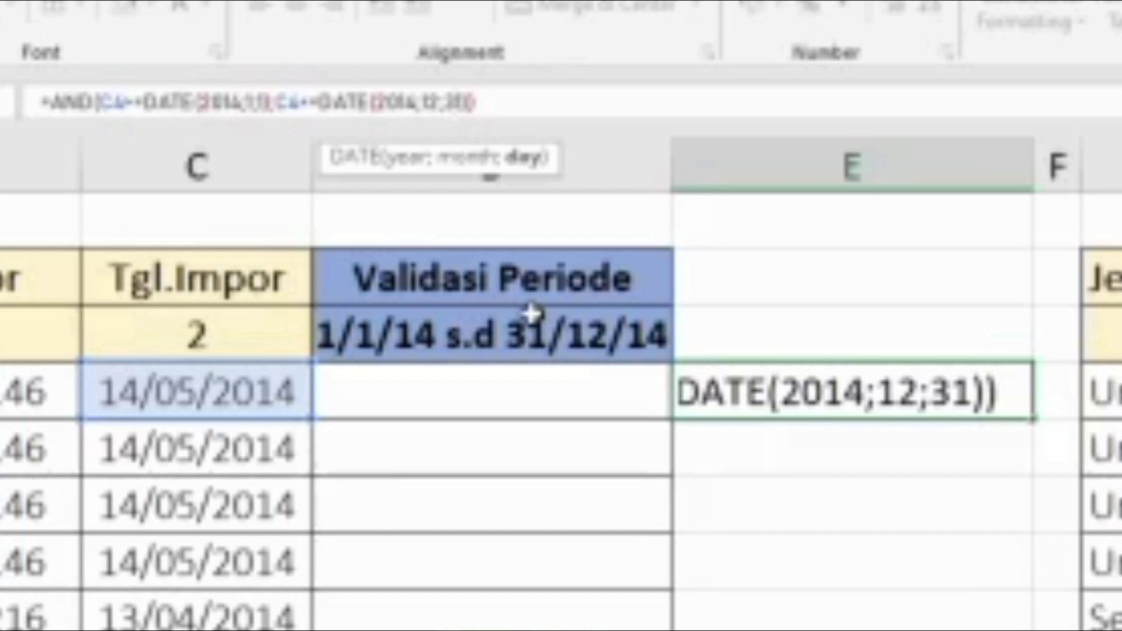
key(Return)
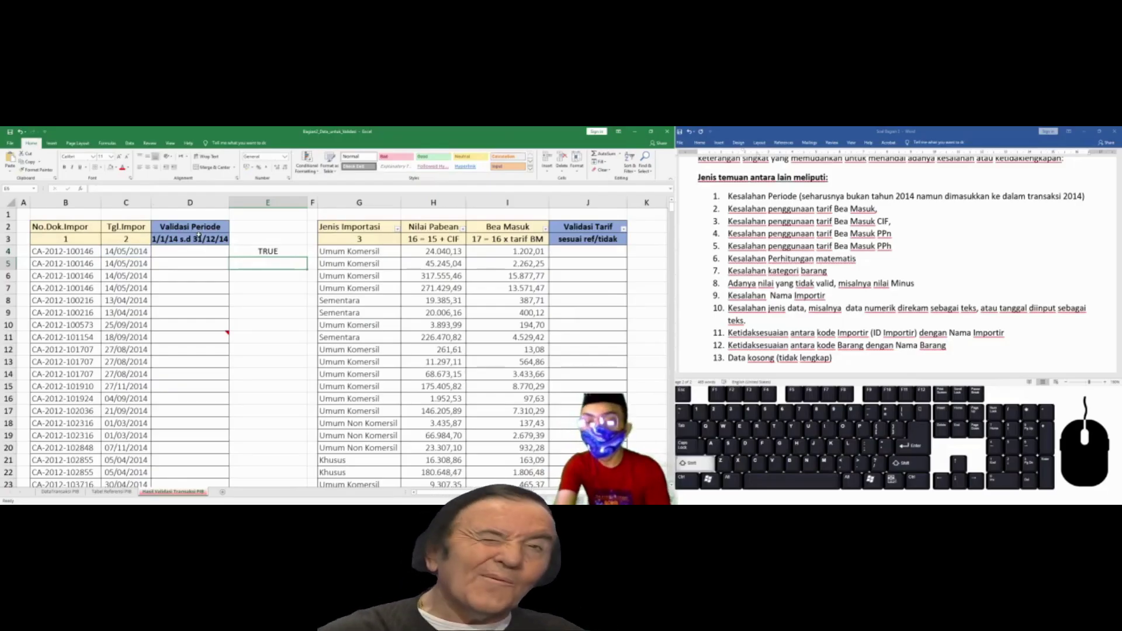
Start an IF formula in cell E5 whose logical test begins with C4>=.
text(=IF()
key(BackSpace)
key(BackSpace)
key(BackSpace)
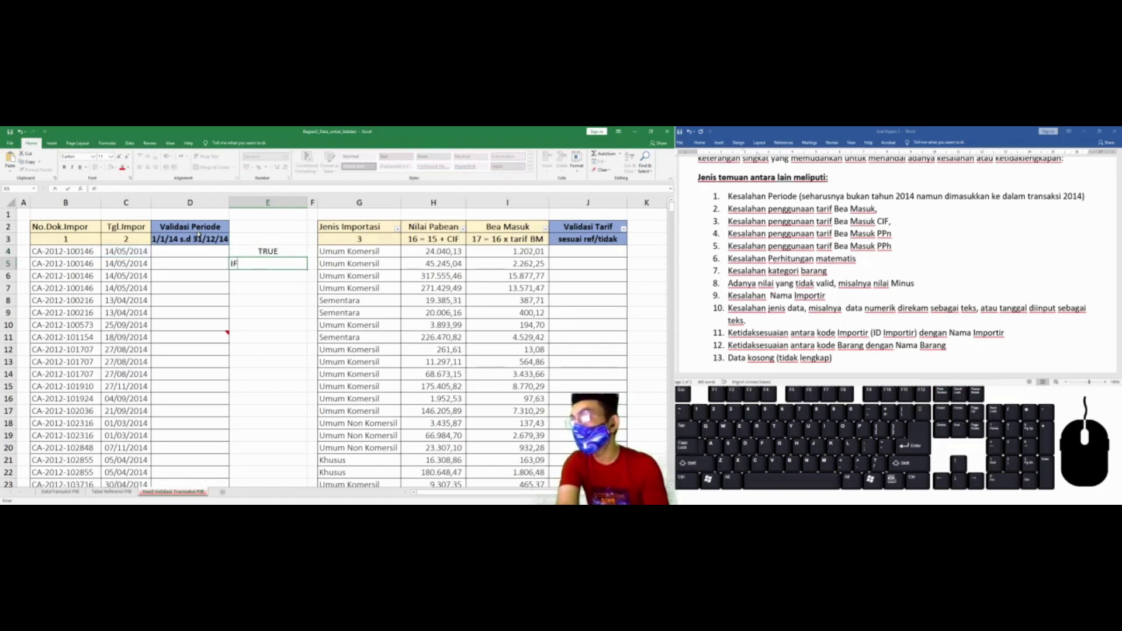
text(IF()
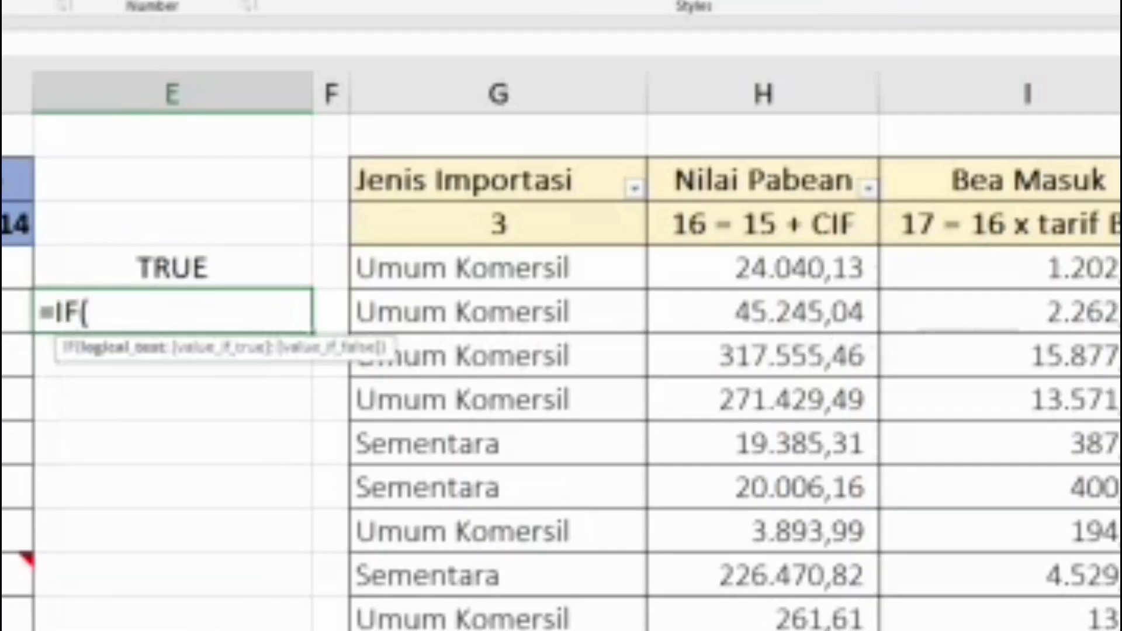
text(DAT)
key(BackSpace)
key(BackSpace)
key(BackSpace)
text(C)
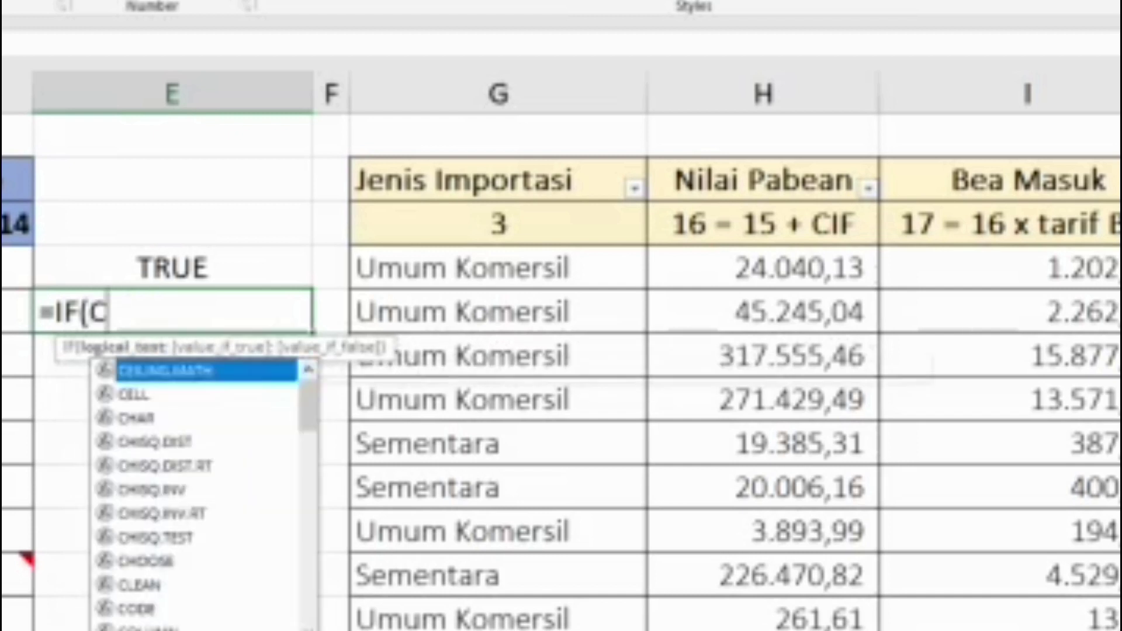
text(4>)
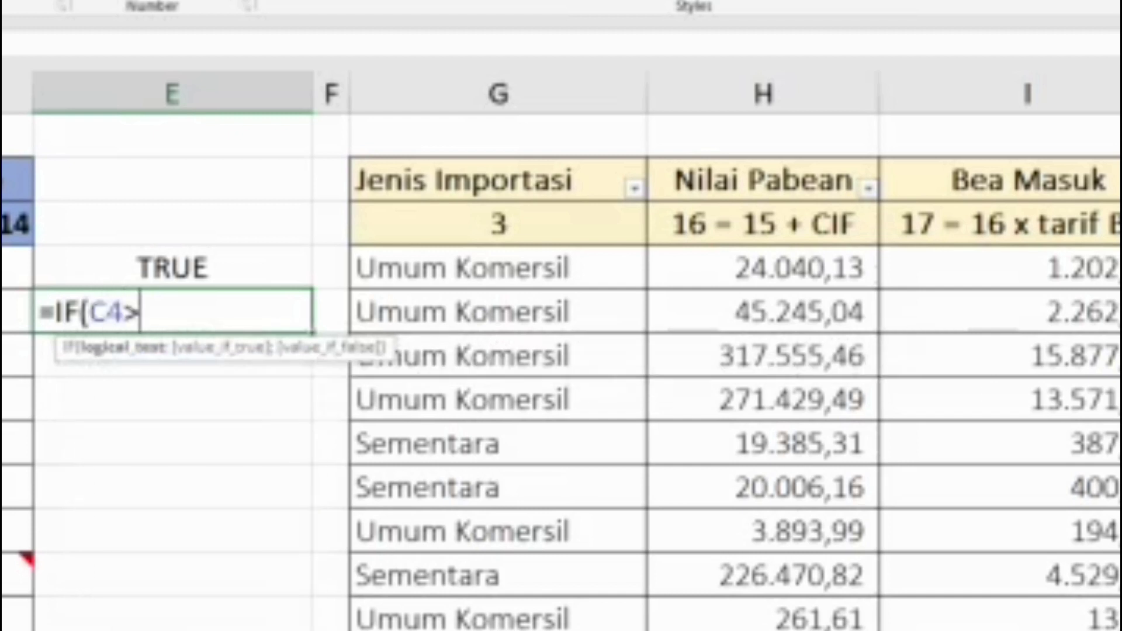
text(=)
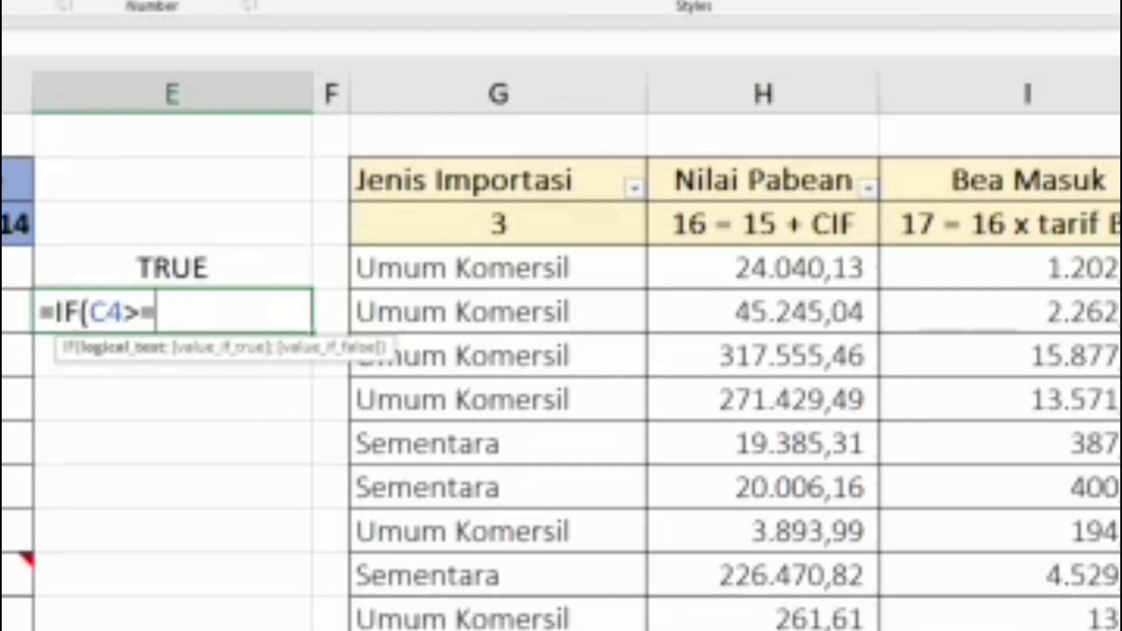
Complete the logical test of the E5 IF formula with date(2014;1;1) as the comparison date.
text(()
text(D)
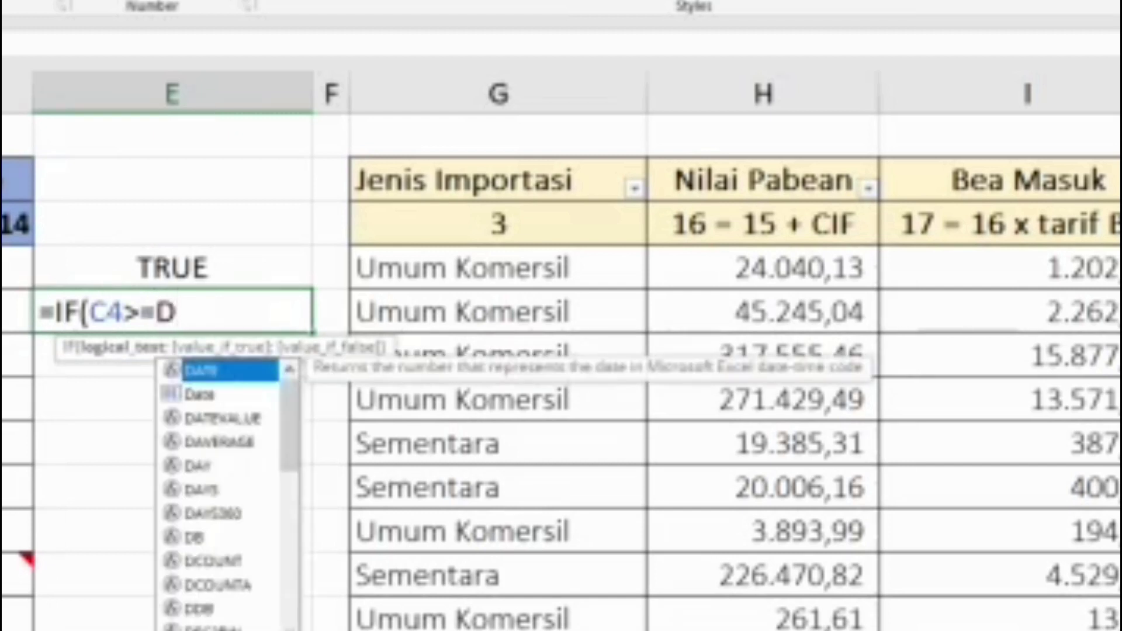
key(BackSpace)
text(datae)
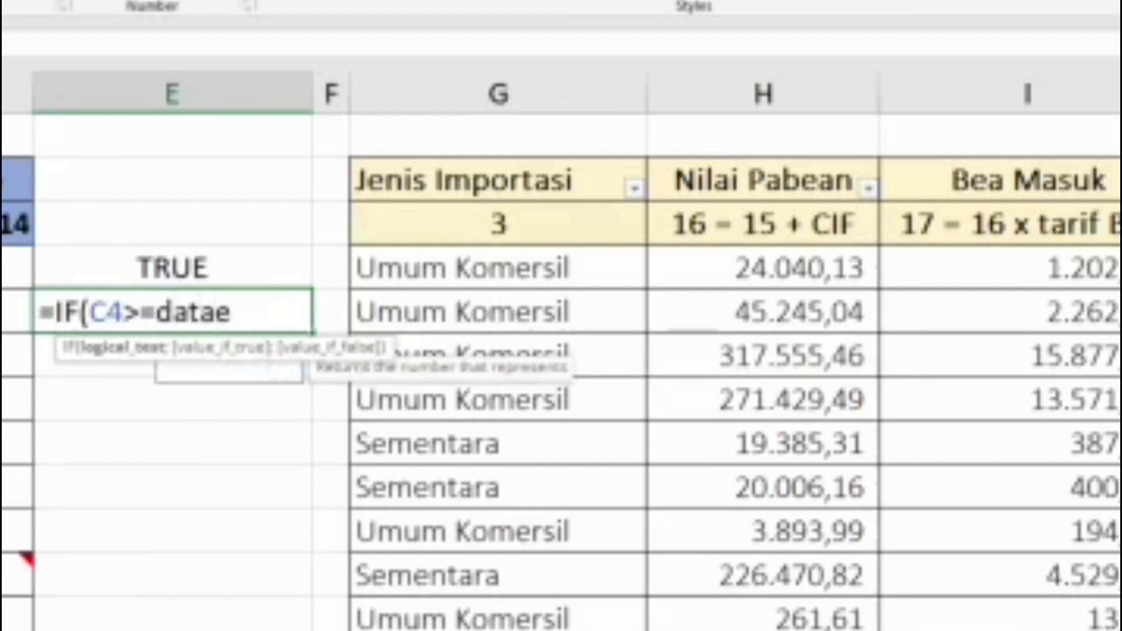
key(BackSpace)
key(BackSpace)
text(e)
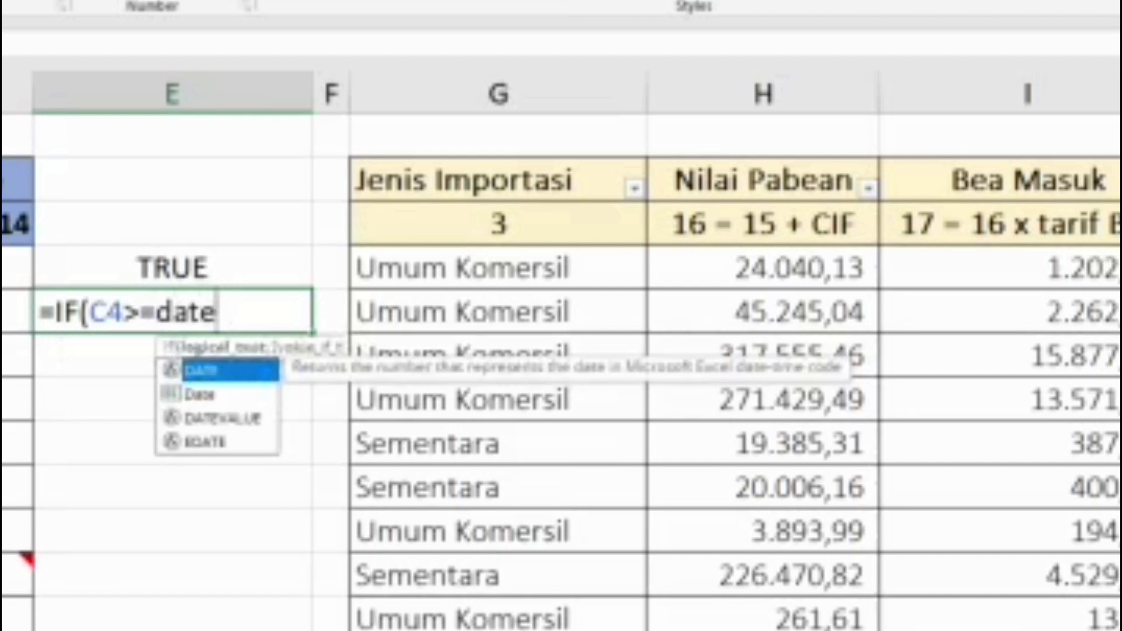
text(()
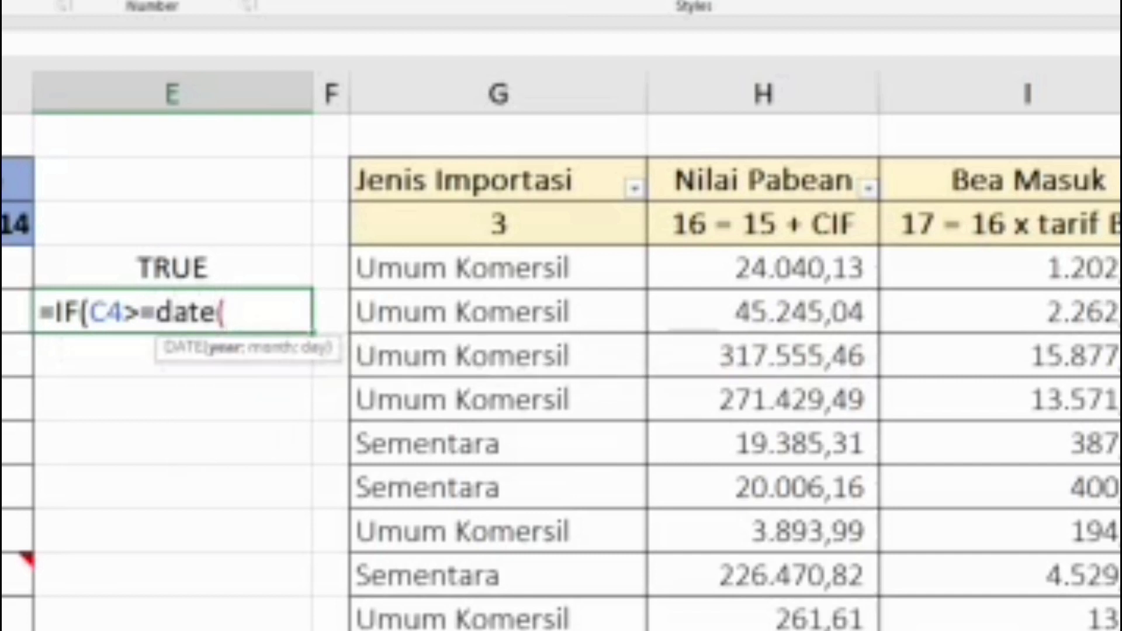
text(2014)
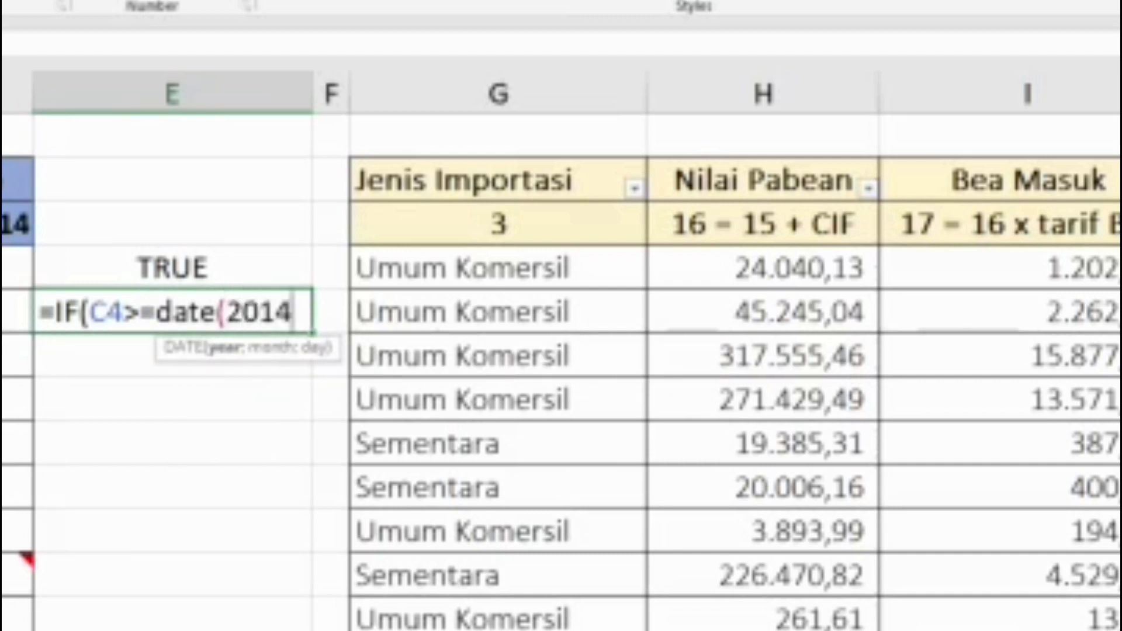
text(;1;1)
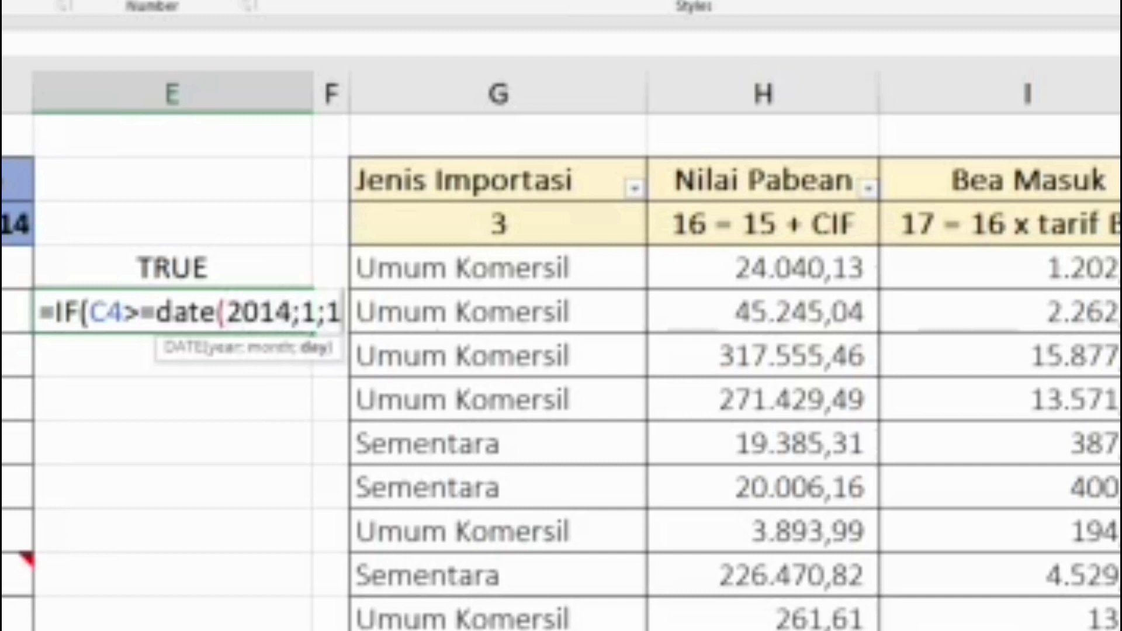
text())
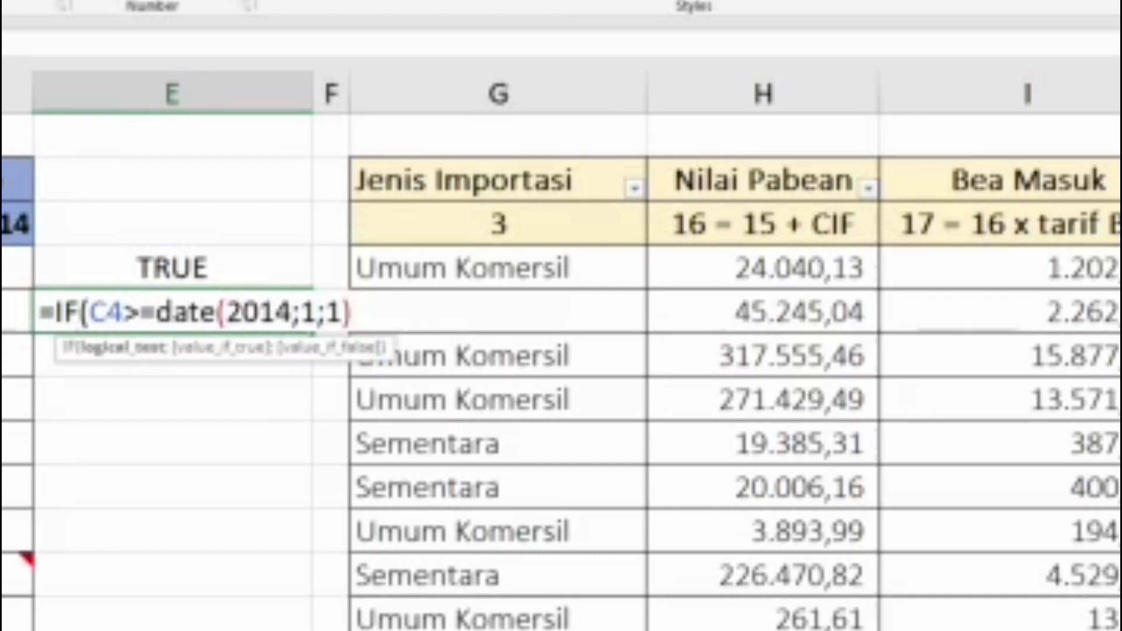
Enter "BENAR" as the value-if-true argument of the IF formula in cell E5.
text(;)
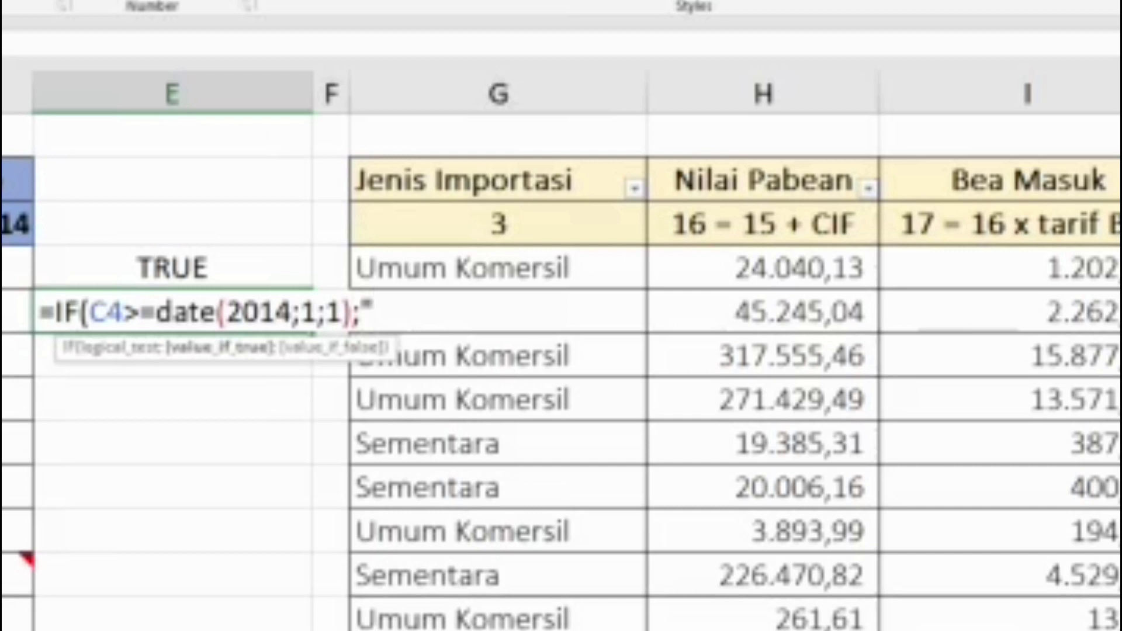
text("S)
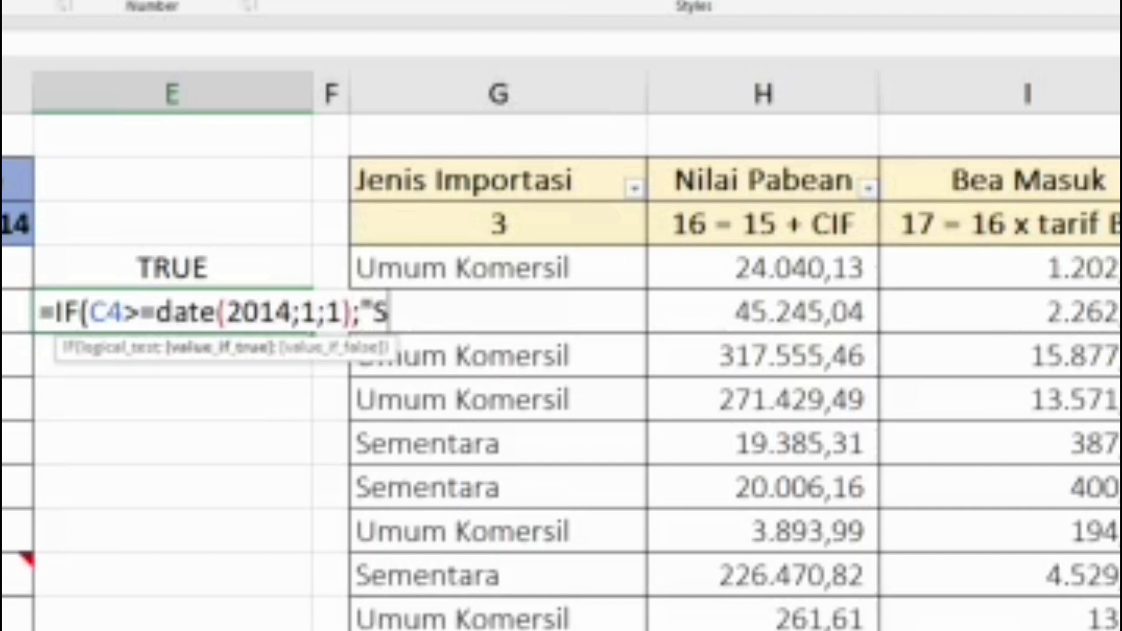
key(BackSpace)
text(NEM)
key(BackSpace)
key(BackSpace)
text(B)
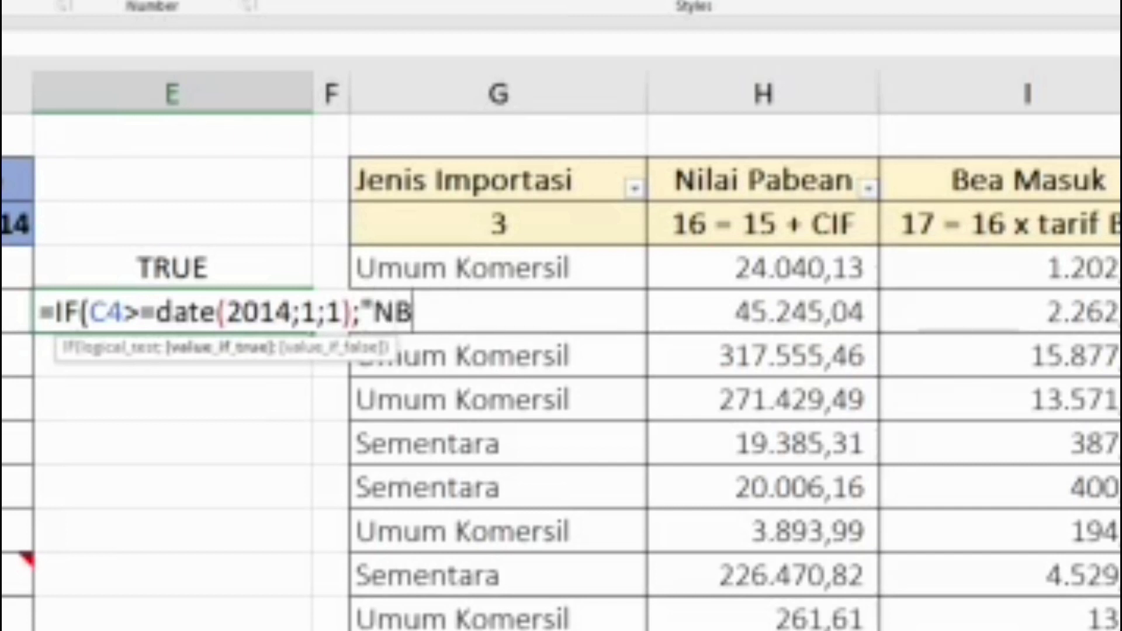
key(BackSpace)
key(BackSpace)
text(BENAR")
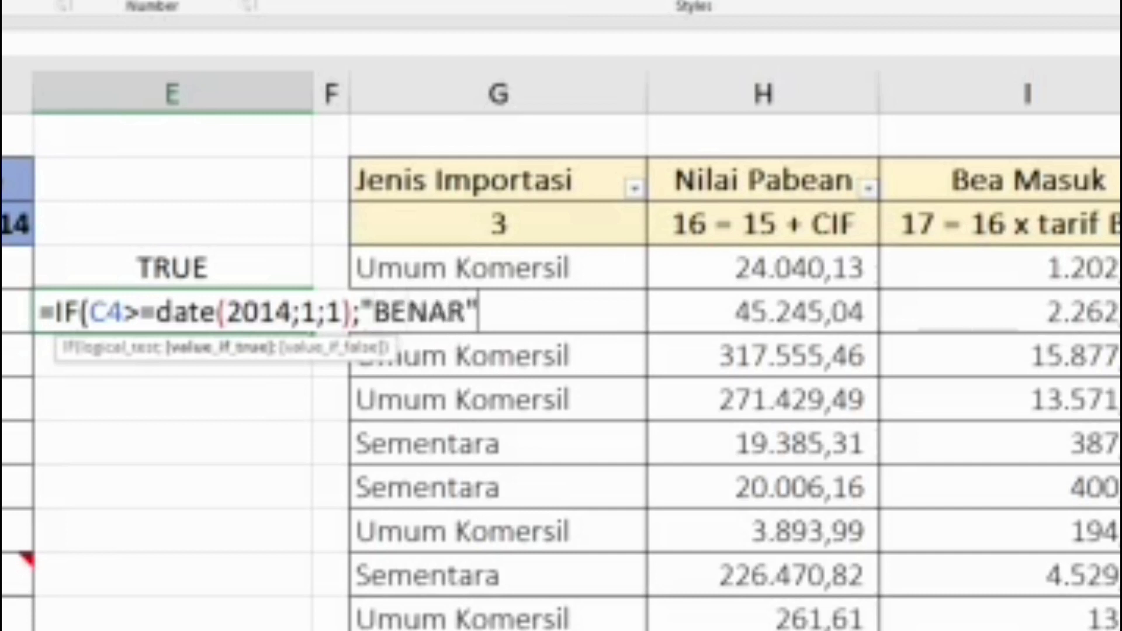
Nest a second IF as the value-if-false argument of the E5 formula, testing C4<=date(2014;12;31).
text(;IF()
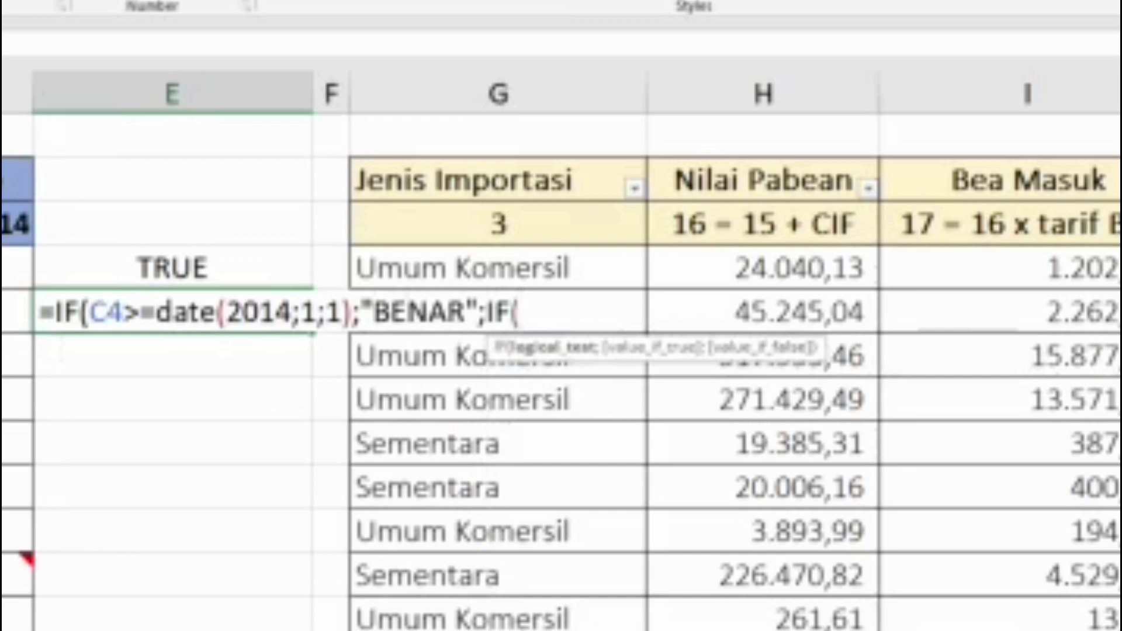
text(C4<-)
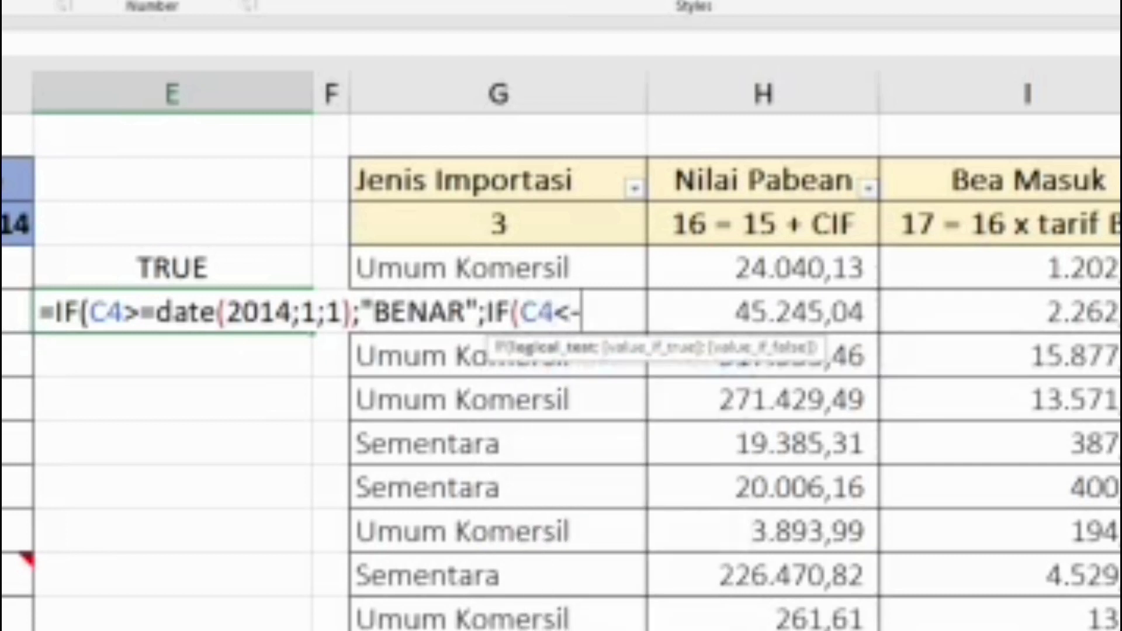
key(BackSpace)
text(=d)
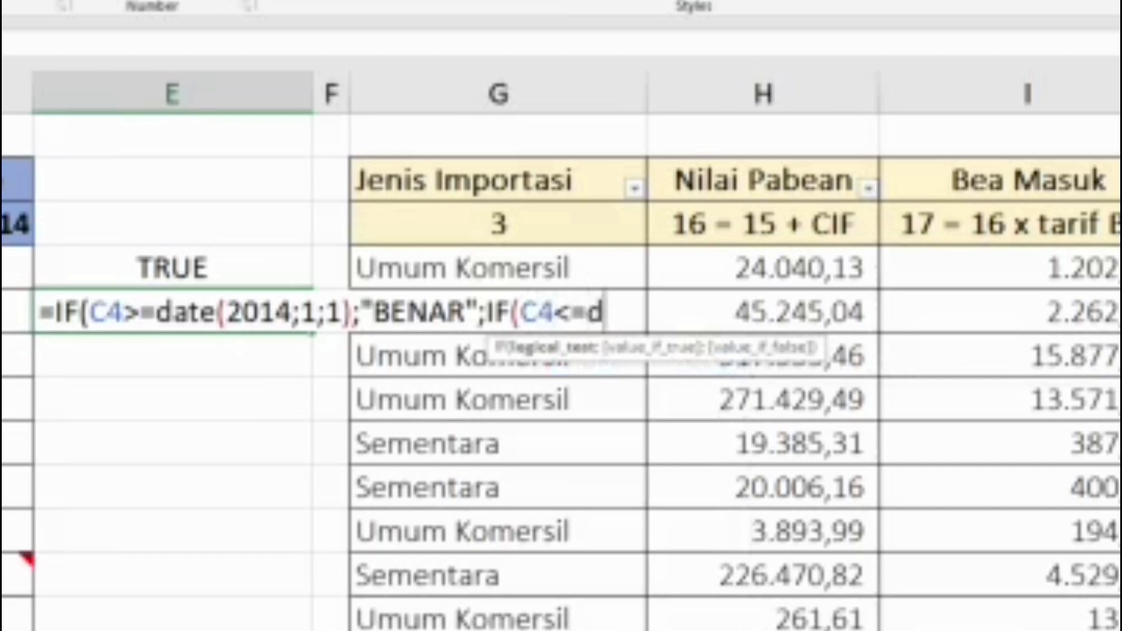
text(ate()
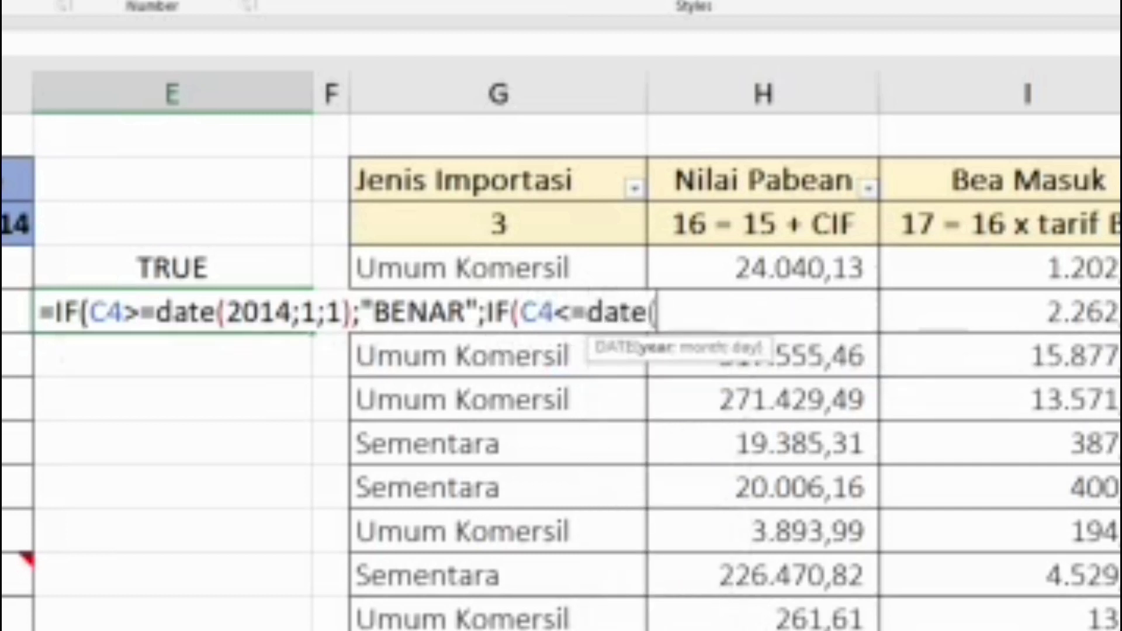
text(2014;)
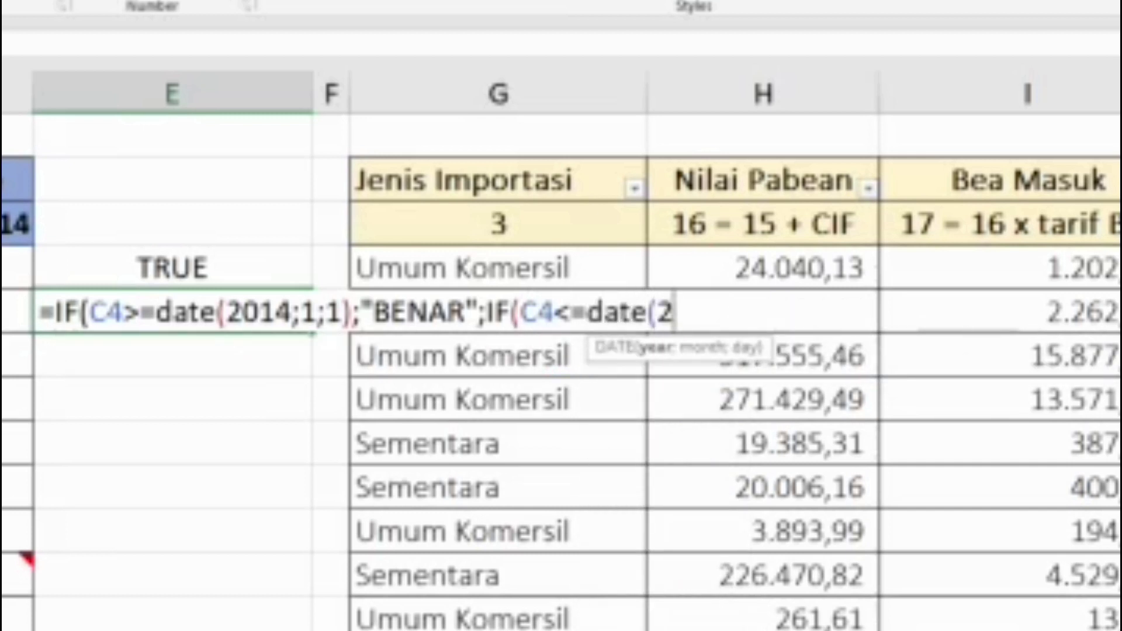
text(12;31)
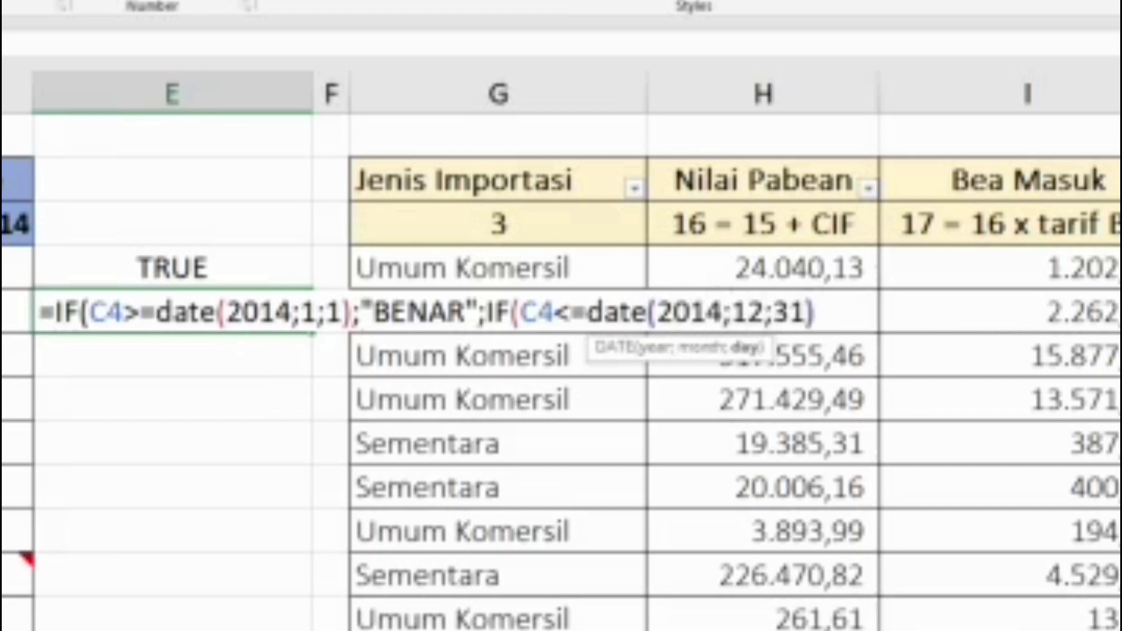
text();)
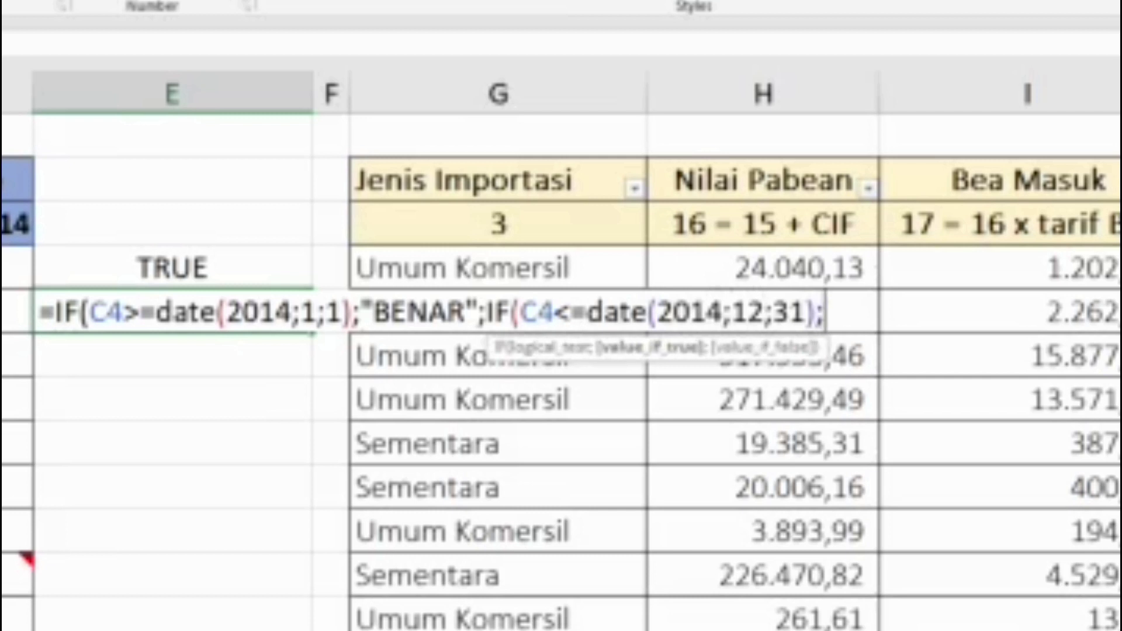
Give the nested IF in E5 "benar" as its true result and "salah" as its false result.
text("benar)
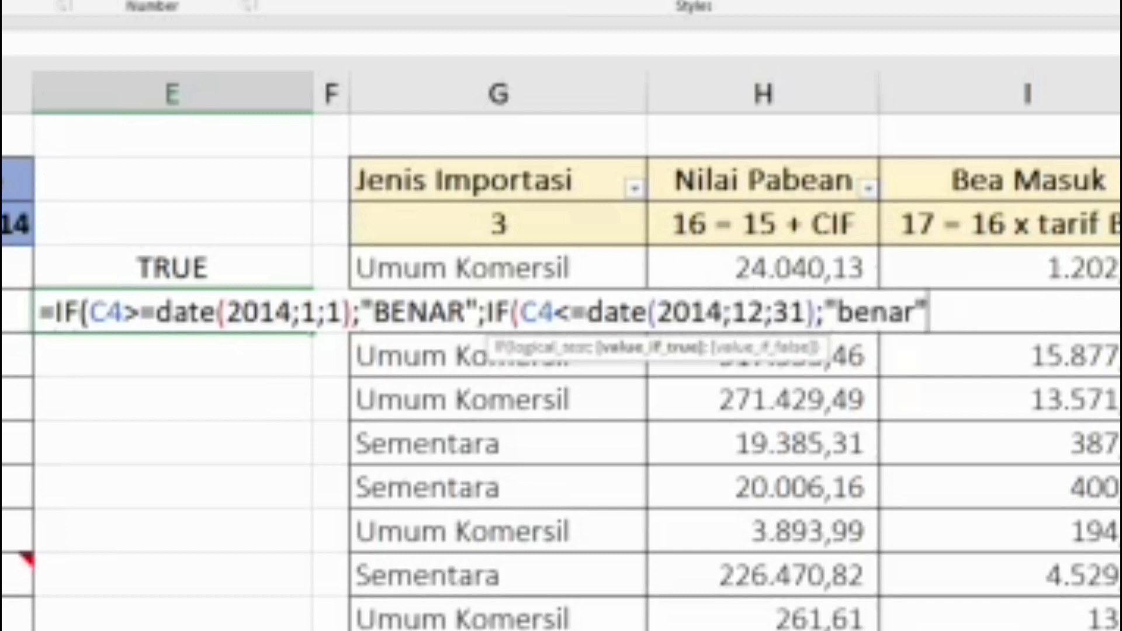
text(";)
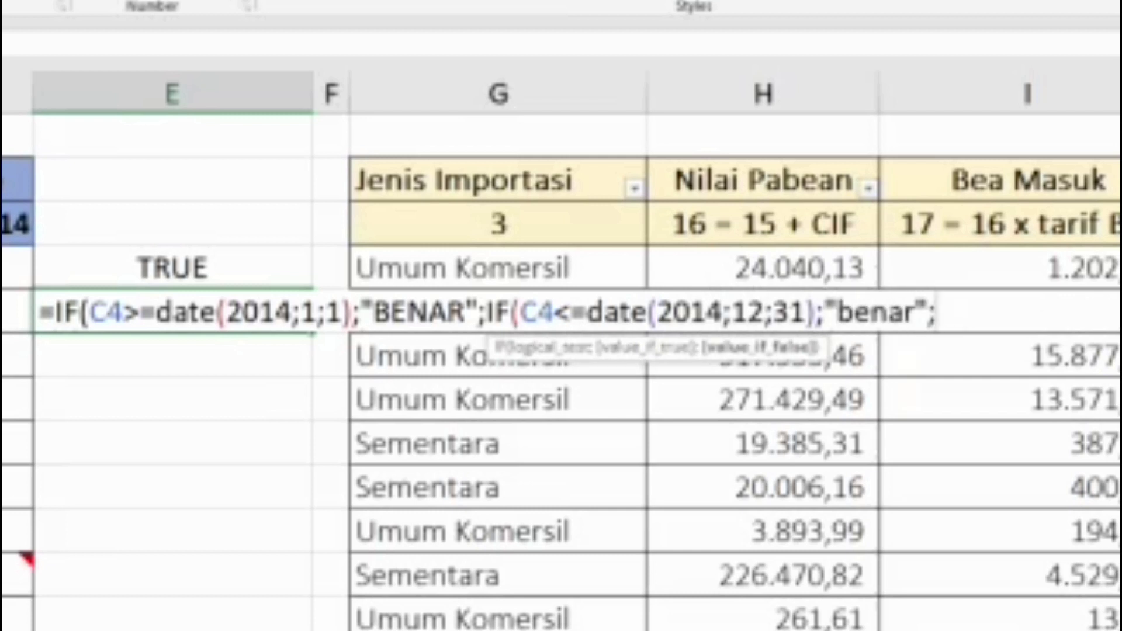
text("salda)
key(BackSpace)
key(BackSpace)
text(ah)
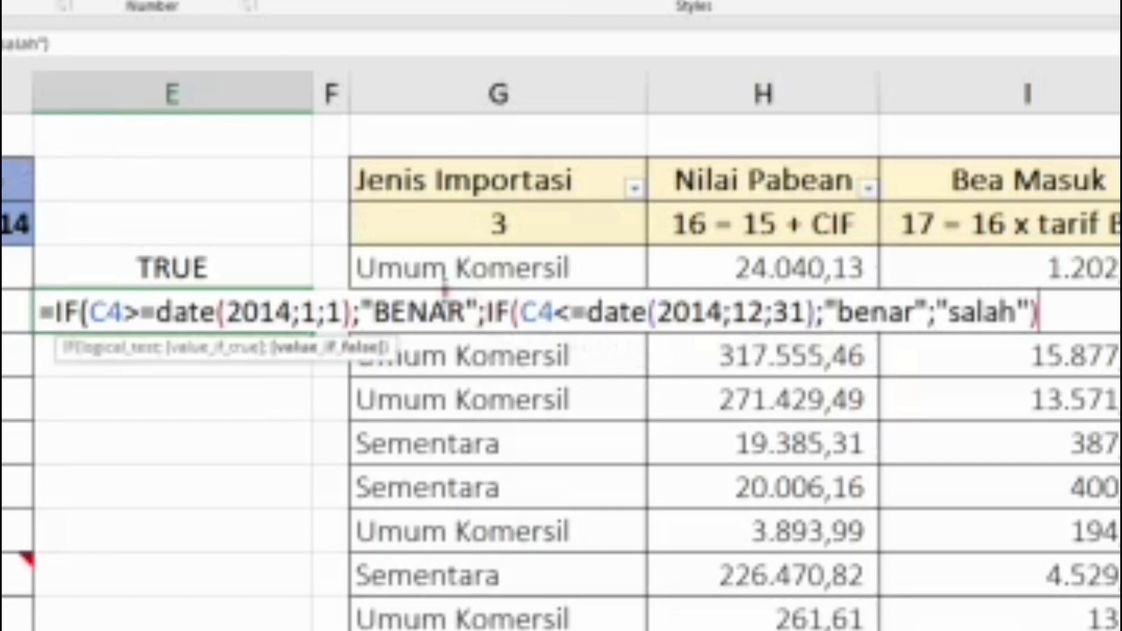
Change the first true result in the E5 formula to lowercase "benar" and commit the formula, accepting the proposed correction.
click(447, 298)
key(ctrl+shift+Left)
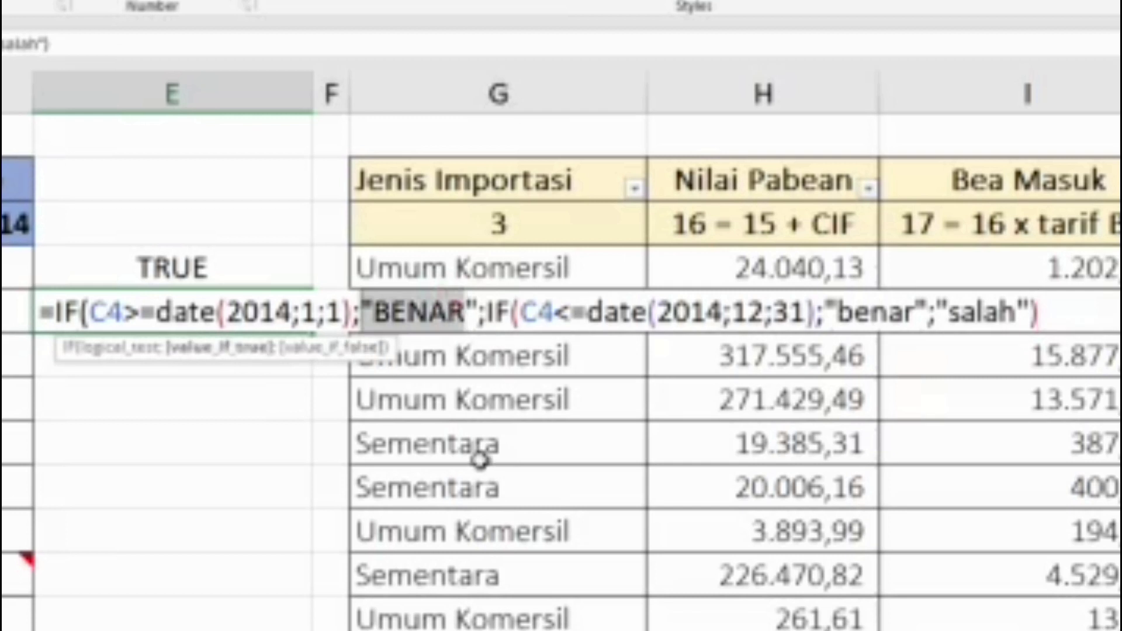
text(benar)
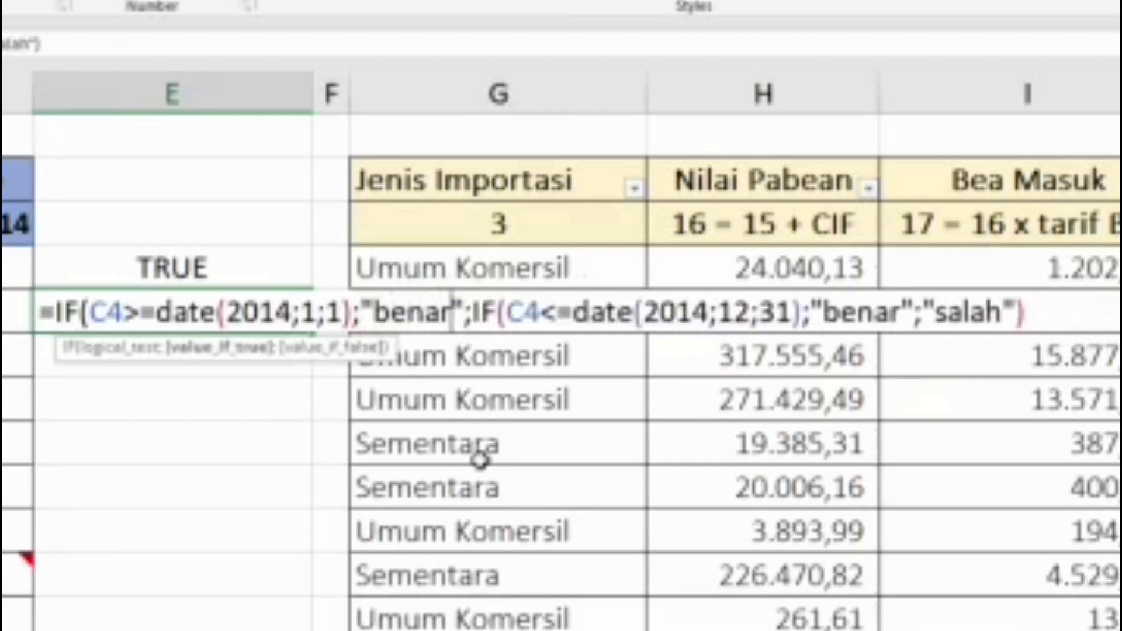
key(Return)
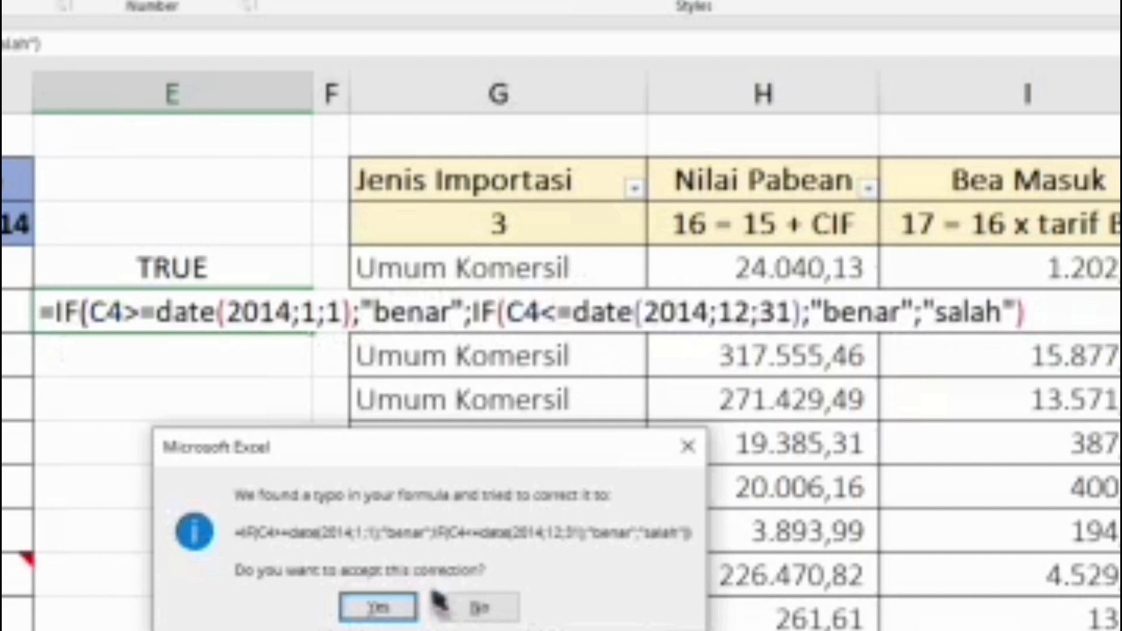
click(380, 608)
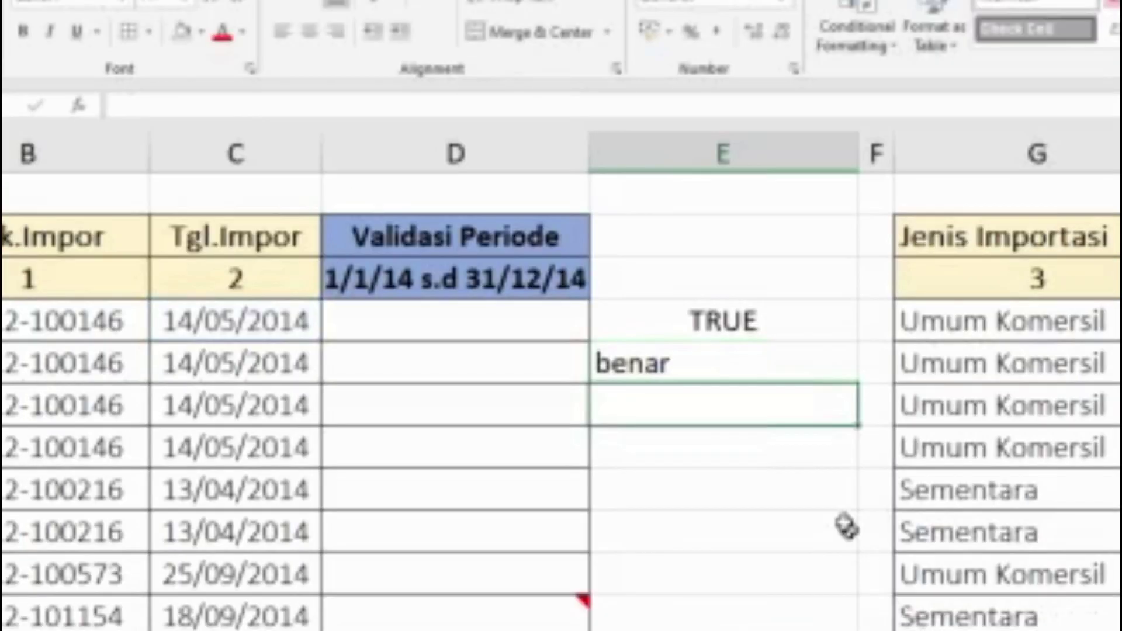
Copy the whole AND expression without its equals sign from the formula in cell E4, leaving the cell's formula as it is.
key(Up)
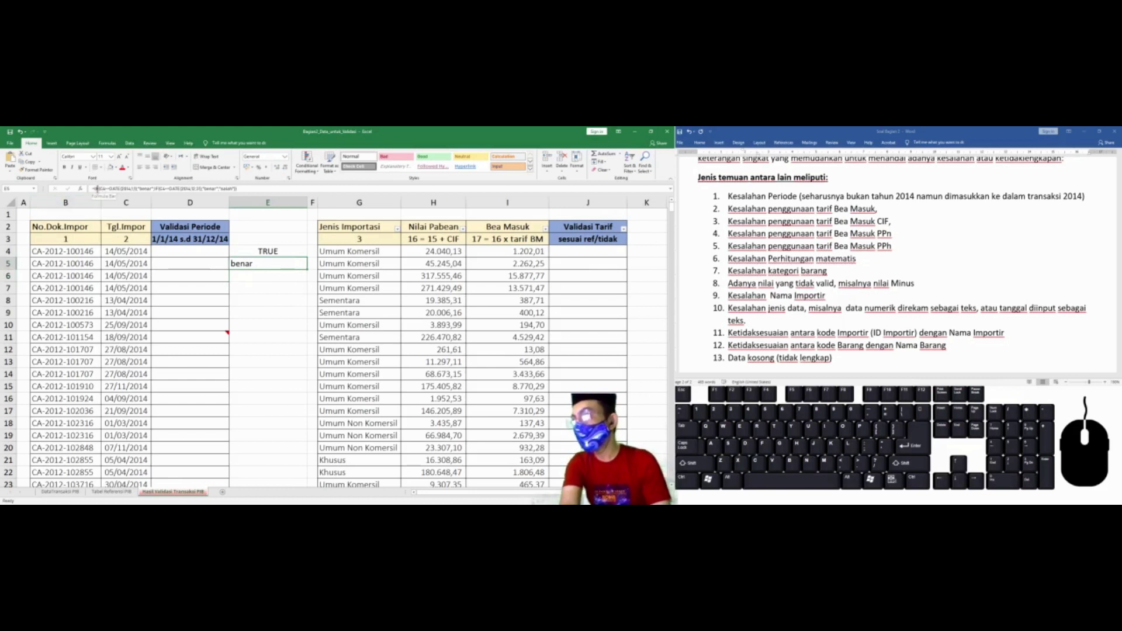
key(Up)
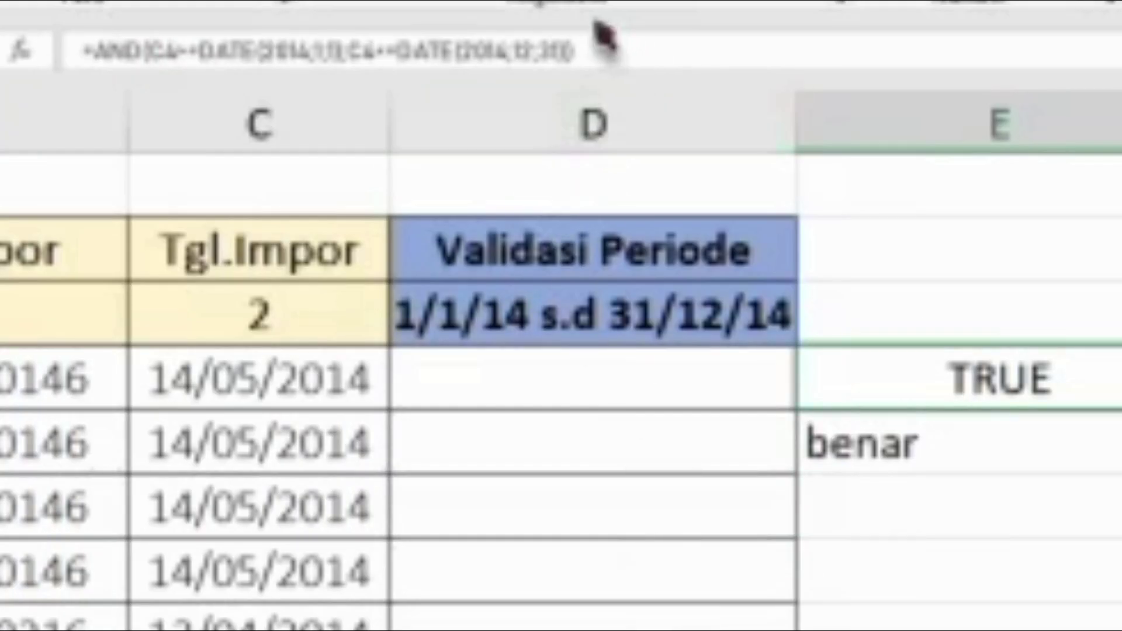
click(633, 61)
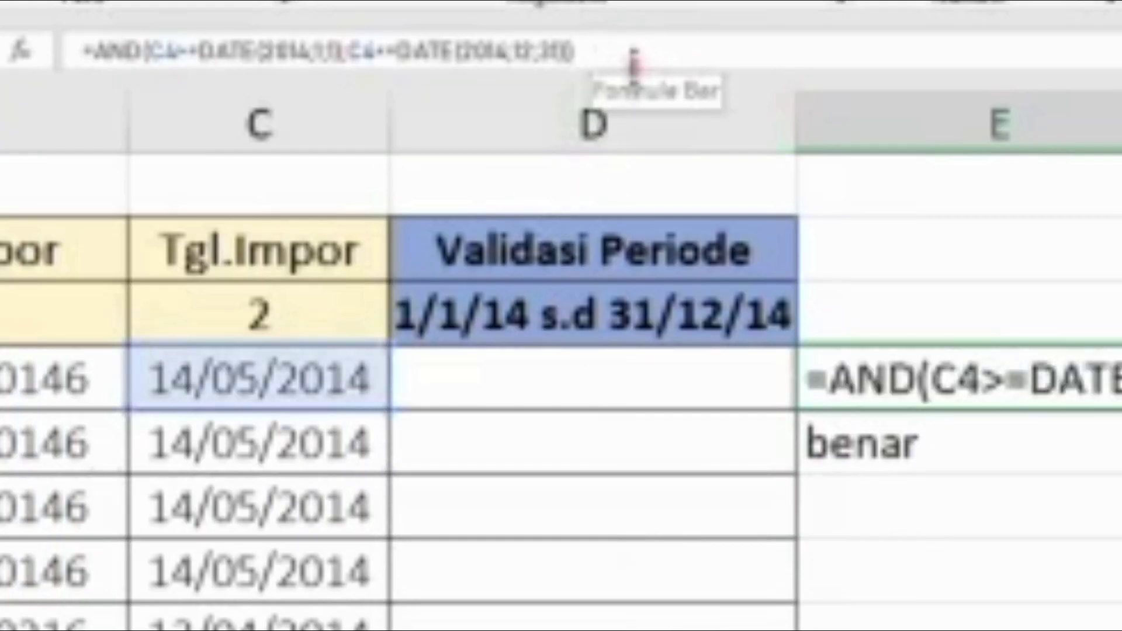
key(shift+Left)
key(shift+Left)
key(shift+Left)
key(shift+Left)
key(shift+Left)
key(shift+Left)
key(shift+Left)
key(shift+Left)
key(shift+Left)
key(shift+Left)
key(shift+Left)
key(shift+Left)
key(shift+Left)
key(shift+Left)
key(shift+Left)
key(shift+Left)
key(shift+Left)
key(shift+Left)
key(shift+Left)
key(shift+Left)
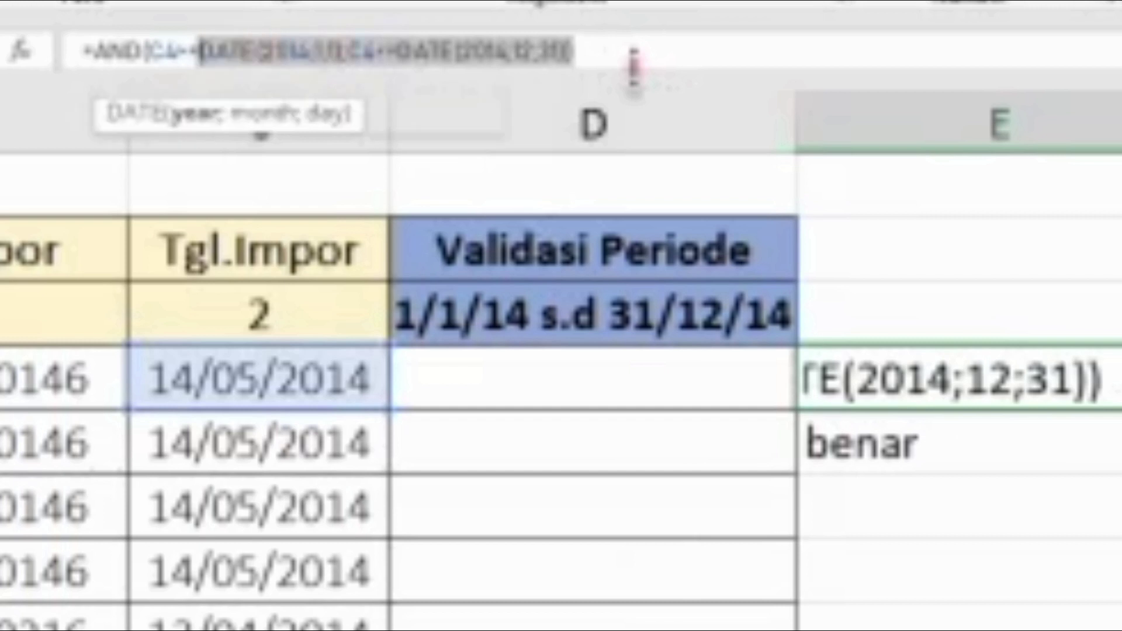
key(shift+Left)
key(shift+Left)
key(shift+Left)
key(shift+Left)
key(shift+Left)
key(shift+Left)
key(shift+Left)
key(shift+Left)
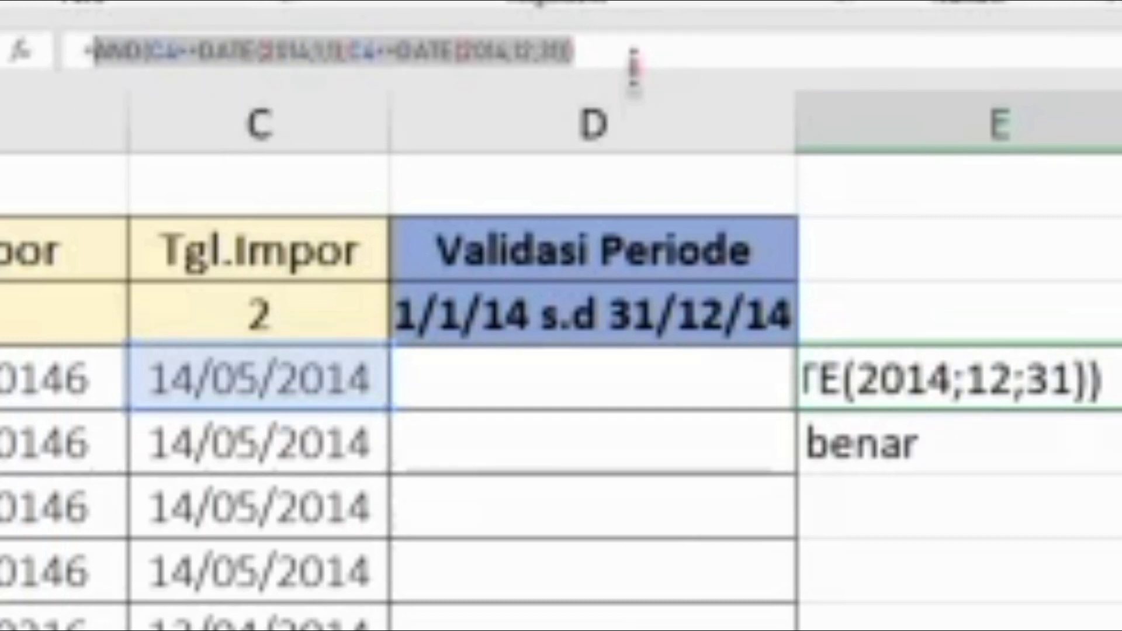
key(ctrl+Return)
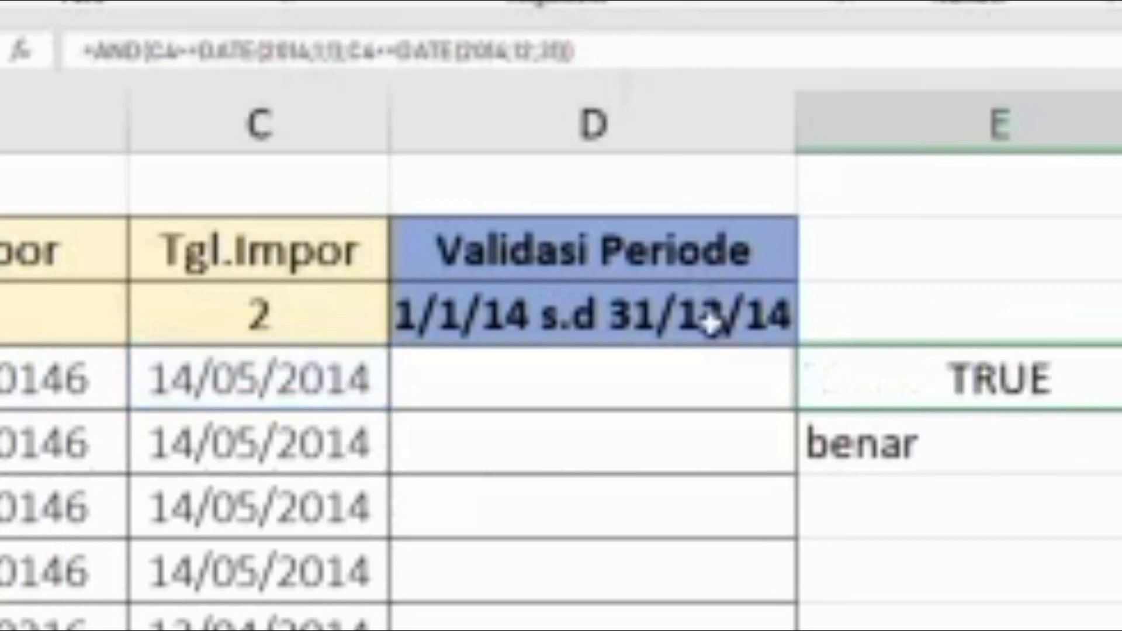
Clear the trial nested IF formula from cell E5 and select cell D4 in the Validasi Periode column.
key(Down)
key(Delete)
key(Up)
key(Left)
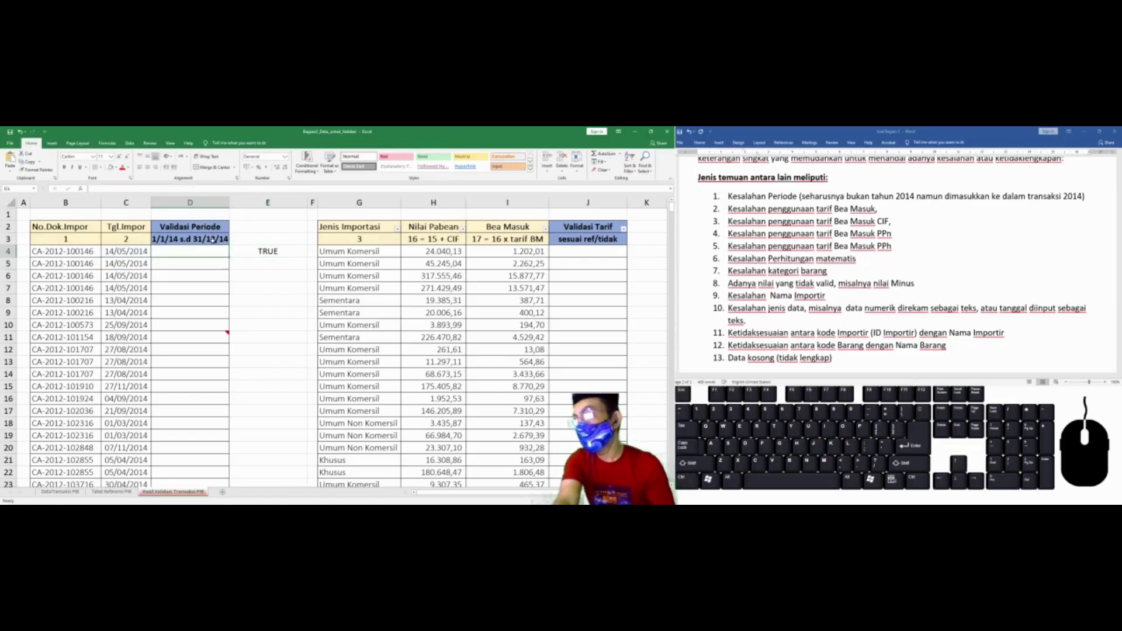
text(=I)
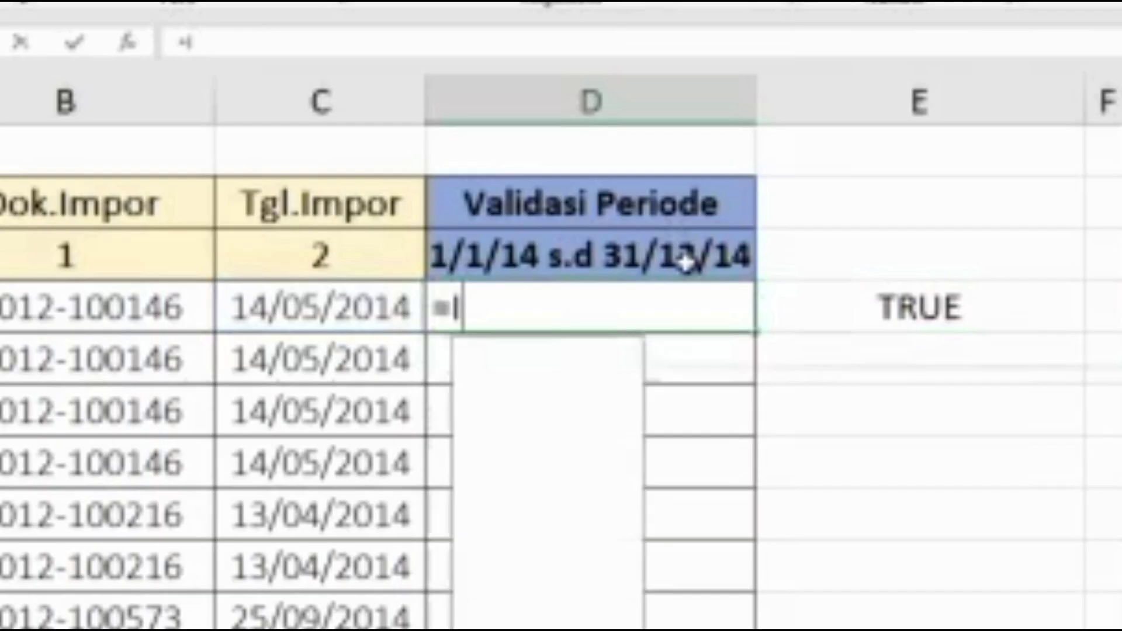
text(F()
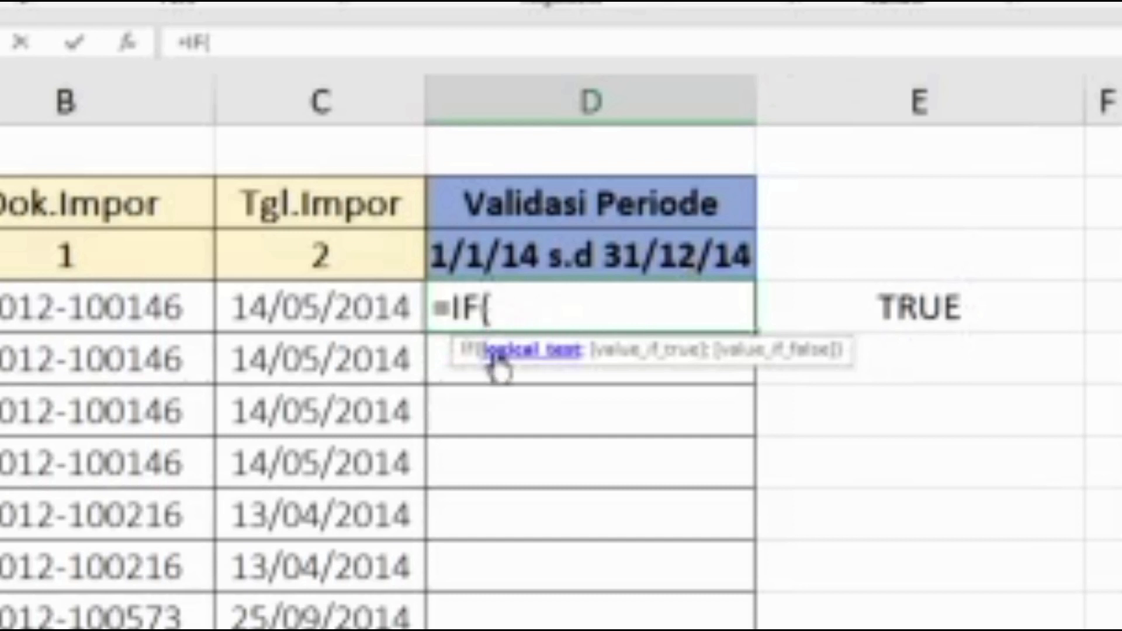
key(Escape)
Remove the trial AND formula from cell E4.
click(952, 319)
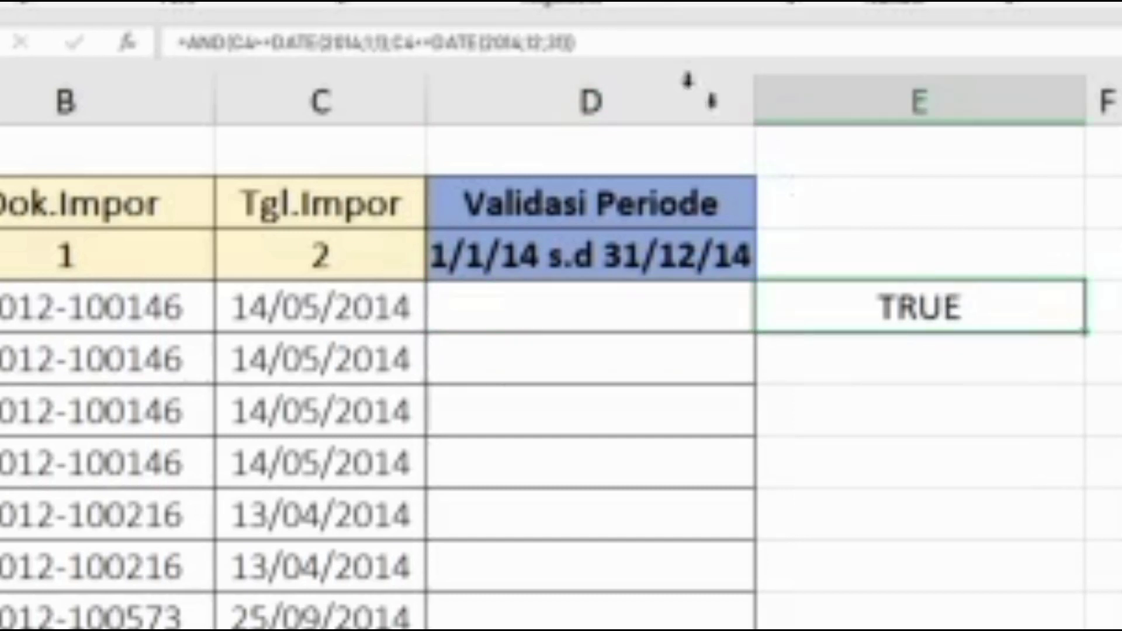
click(677, 44)
key(ctrl+a)
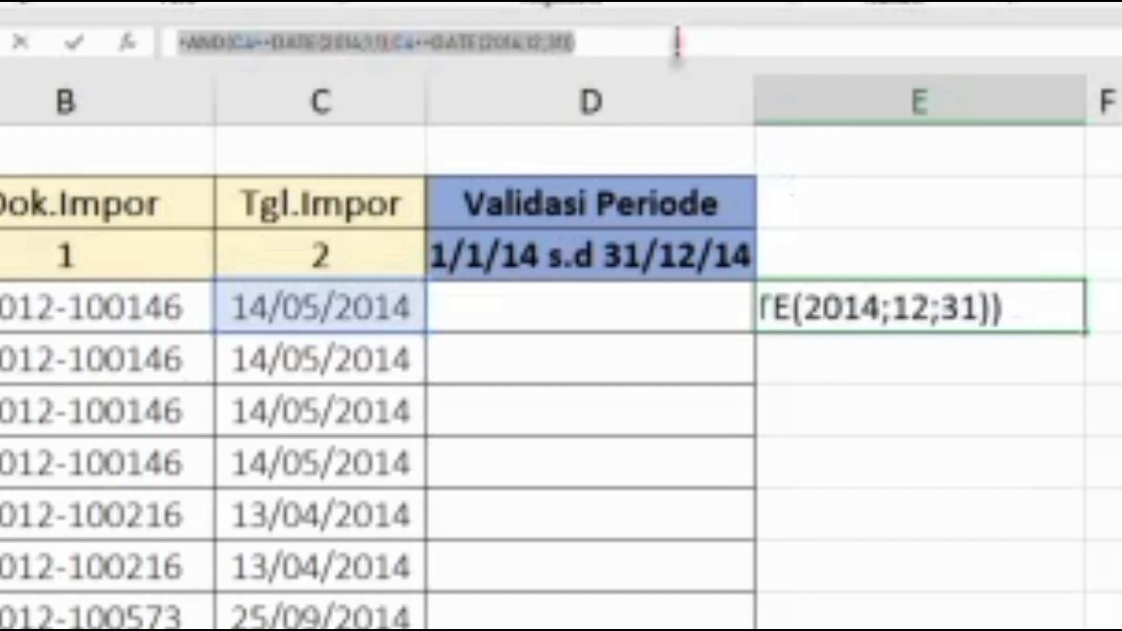
key(Delete)
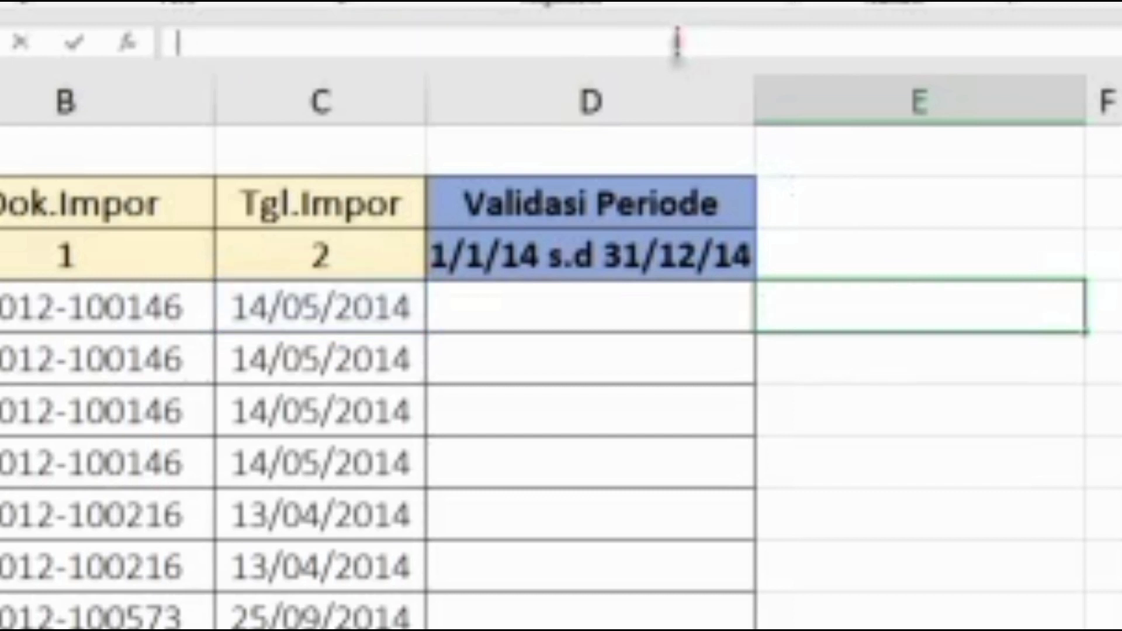
key(Return)
Start an IF formula in cell D4 with AND(C4>=DATE(2014;1;1);C4<=DATE(2014;12;31)) as its logical test.
key(Up)
key(Left)
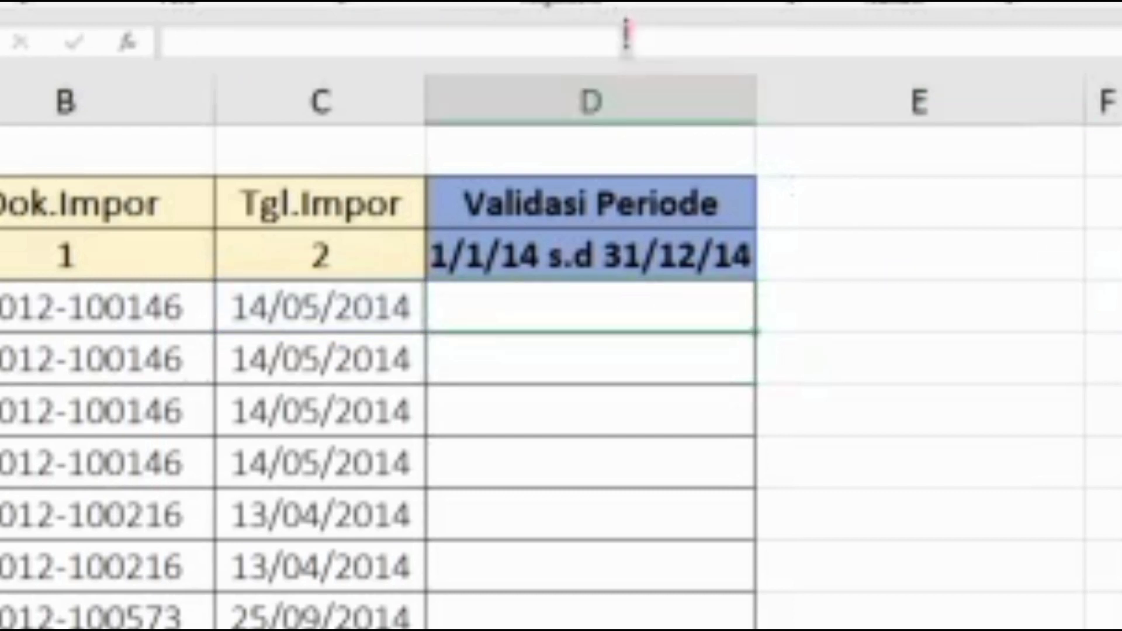
text(=if()
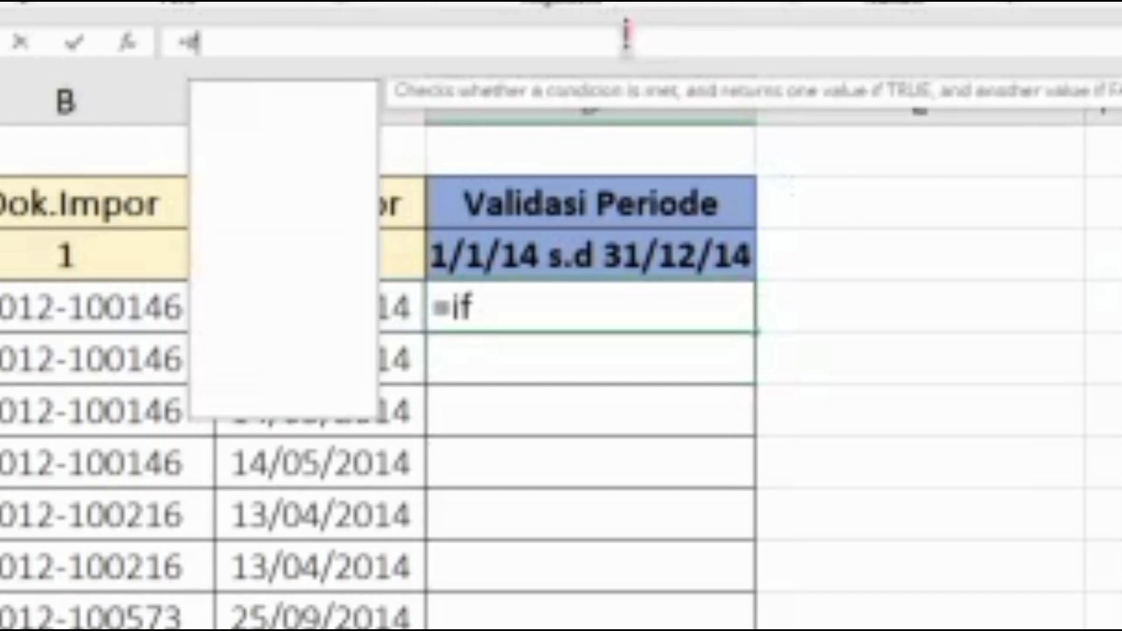
text(AND(C4>=DATE(2014;1;1);C4<=DATE(2014;12;31)))
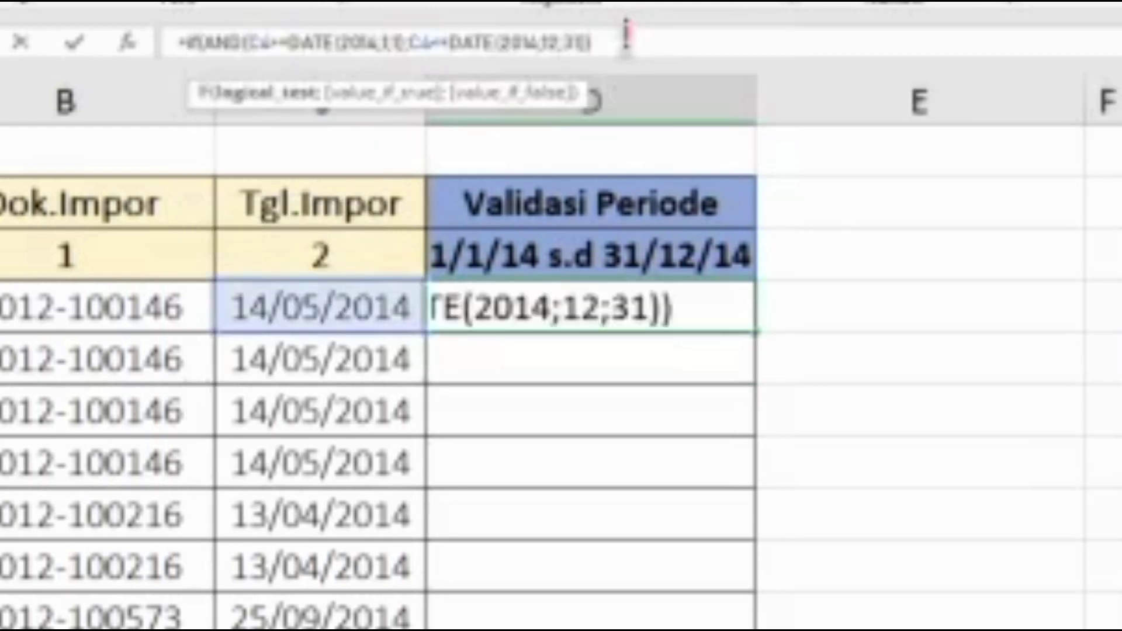
text(;)
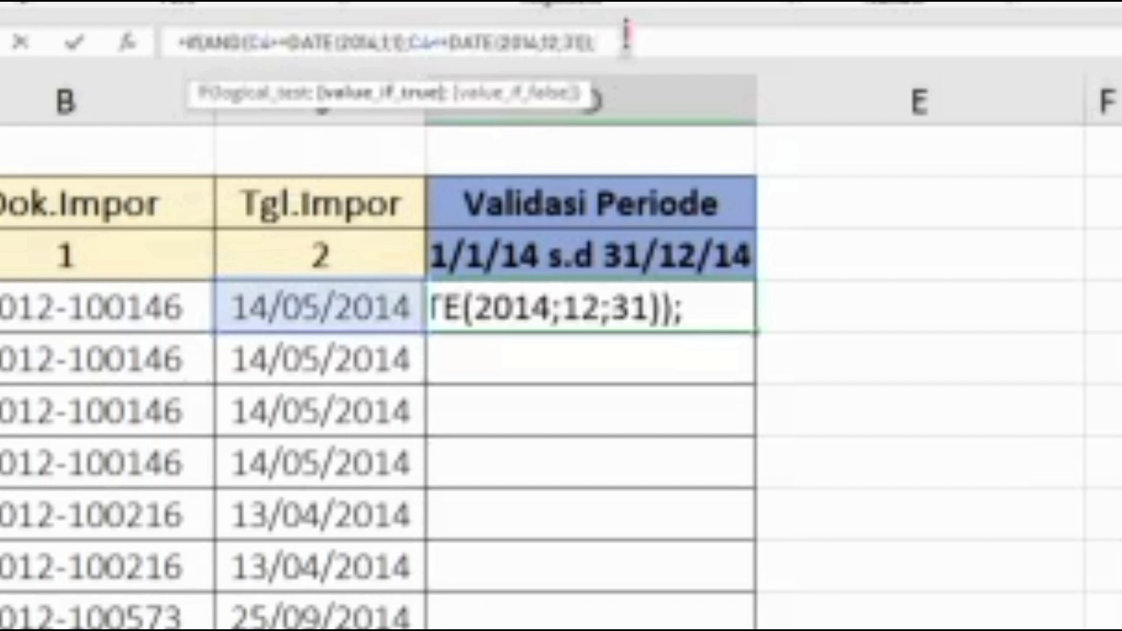
key(Return)
key(Return)
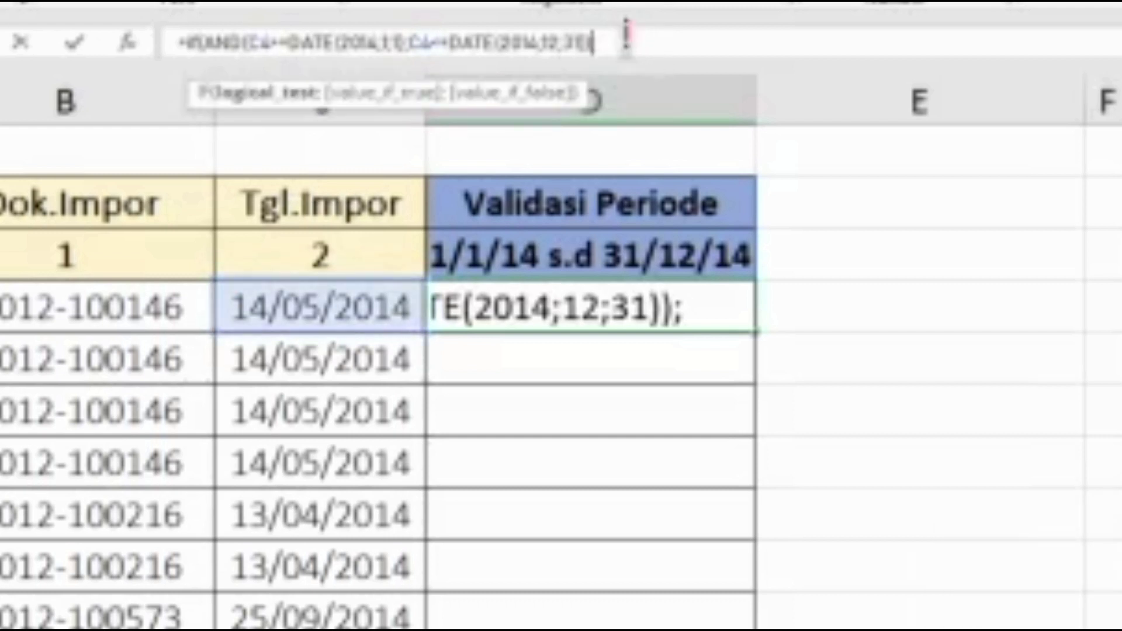
key(End)
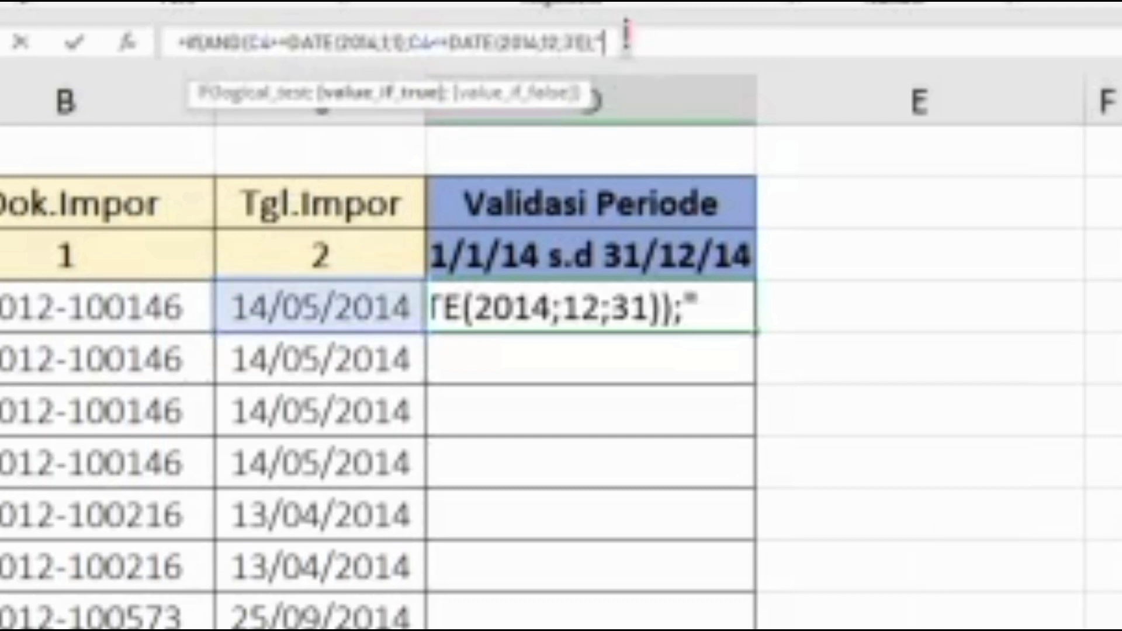
Complete the D4 formula with "Y" as the true result and "G" as the false result, and commit it.
text("Y")
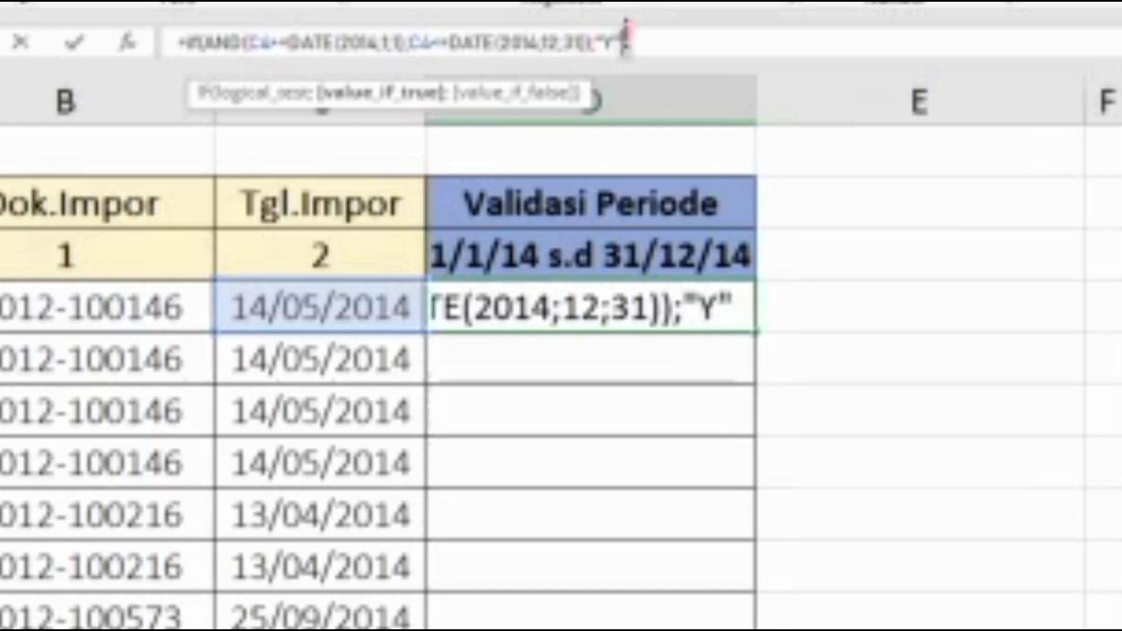
text(;")
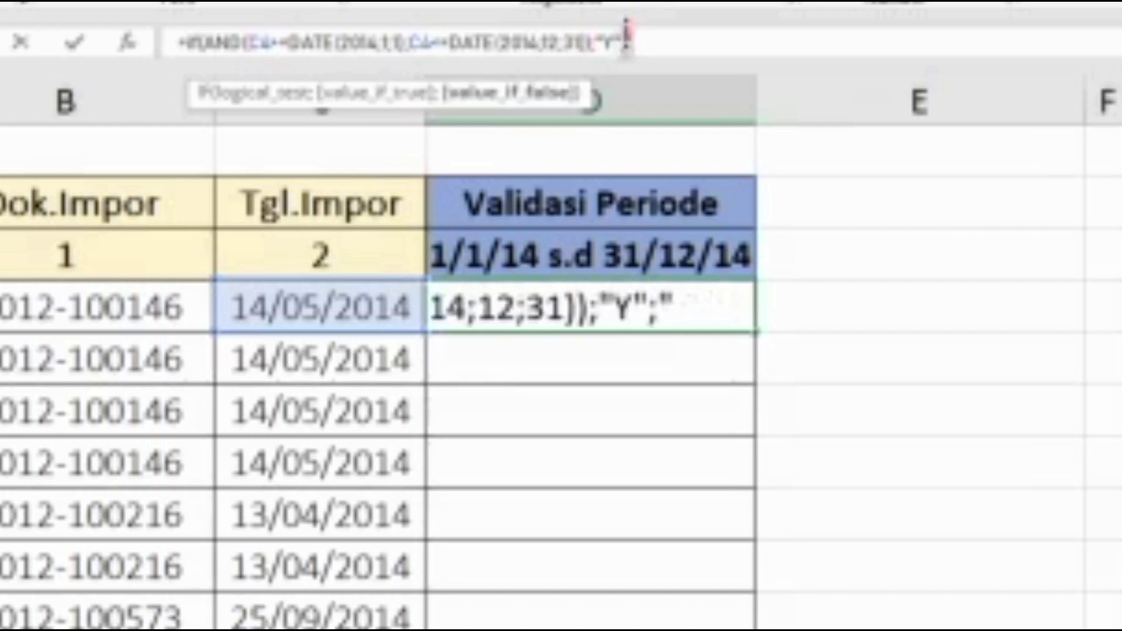
text(G)
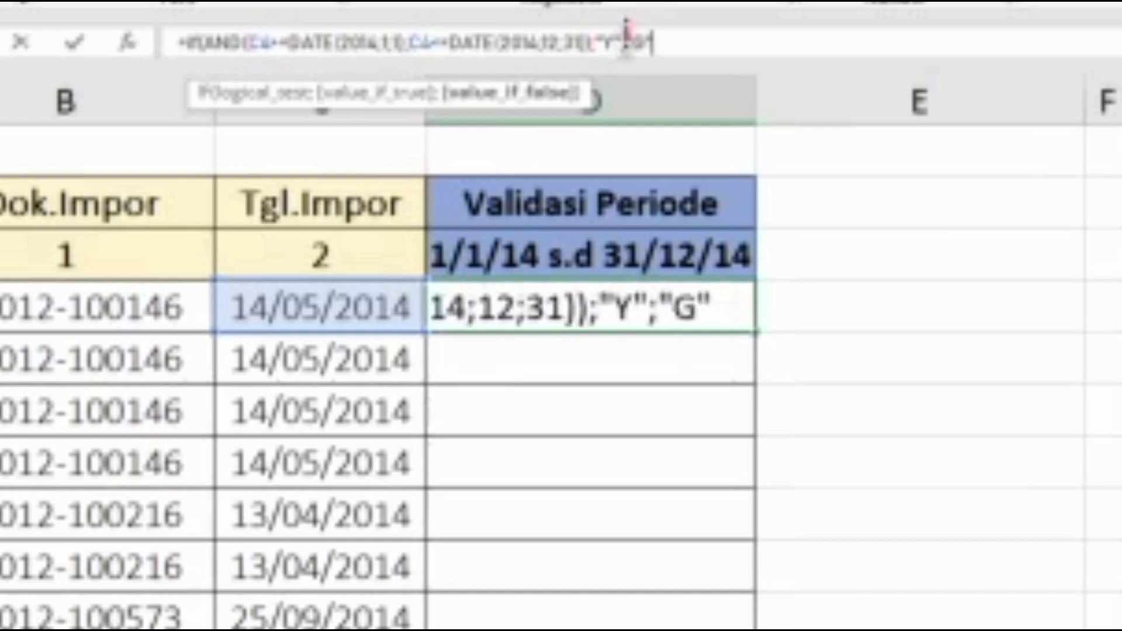
text("))
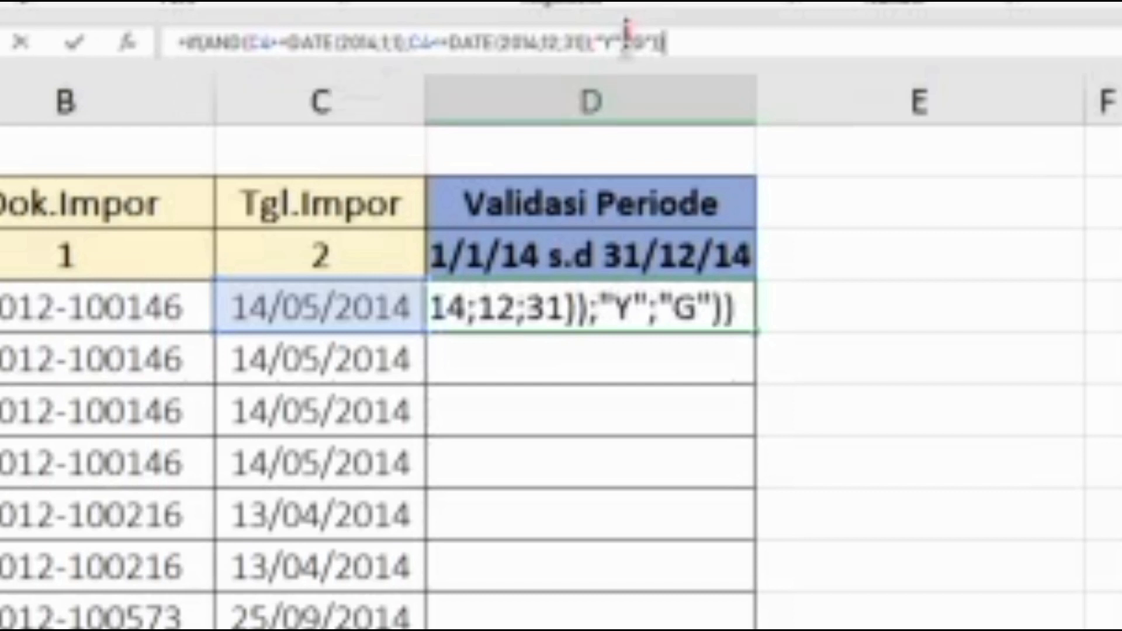
key(Return)
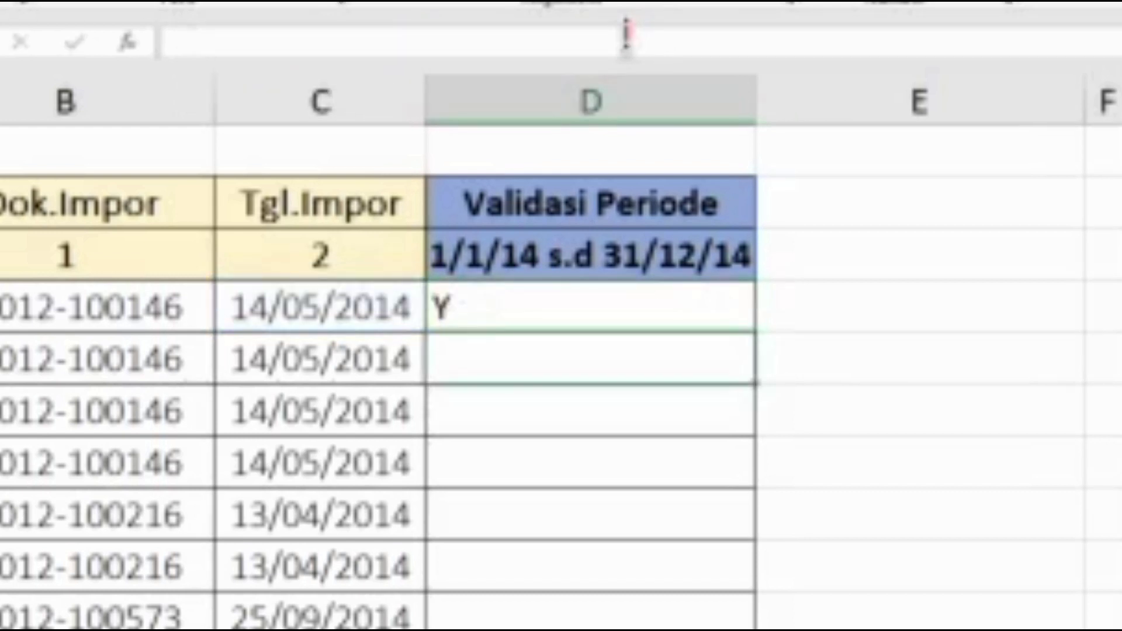
Copy the D4 formula down the whole Validasi Periode column to row 645.
key(Up)
key(ctrl+c)
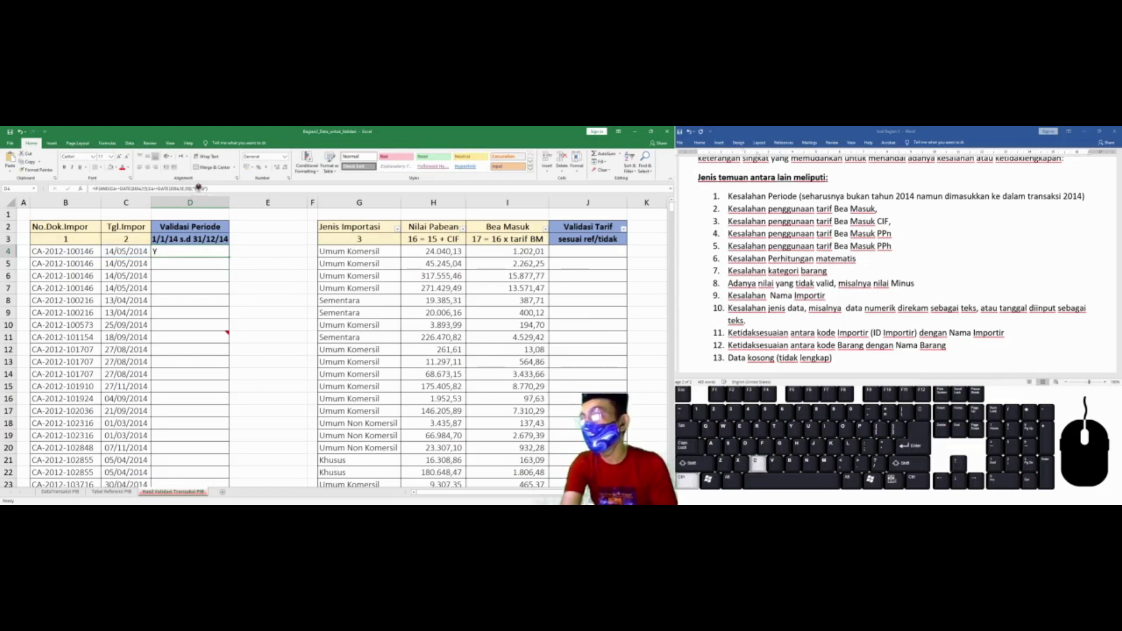
key(ctrl+shift+Down)
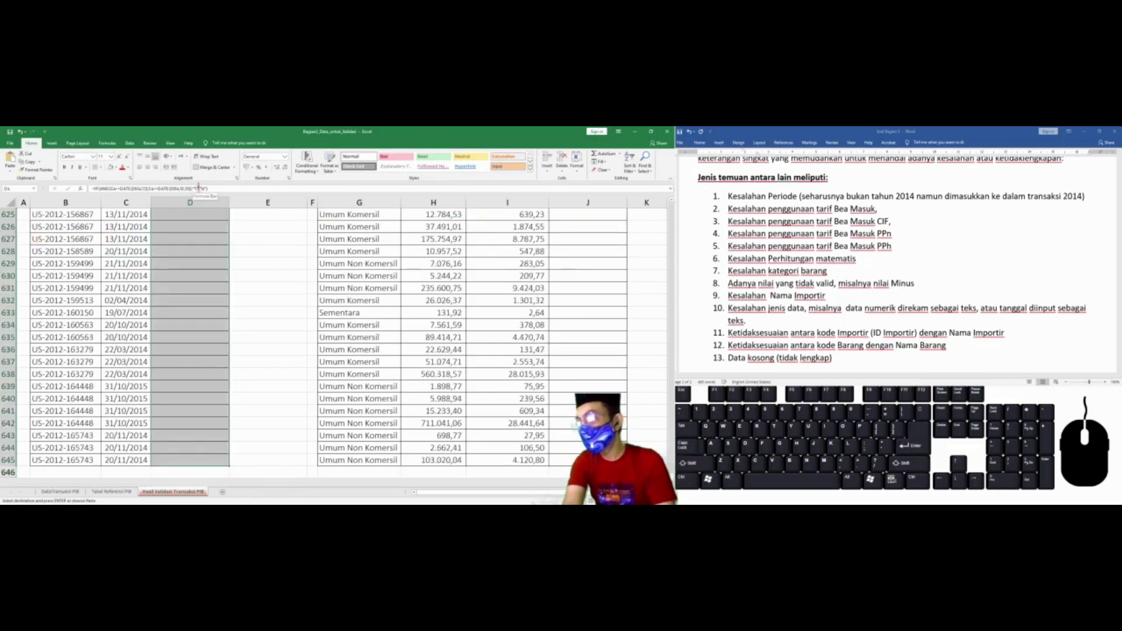
key(ctrl+v)
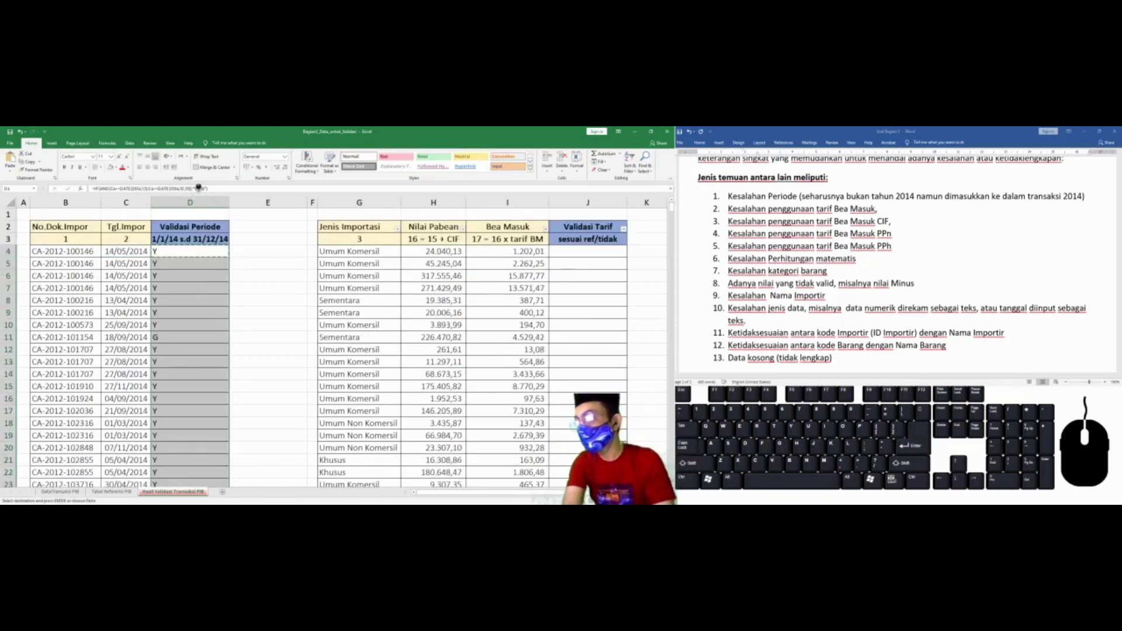
click(159, 252)
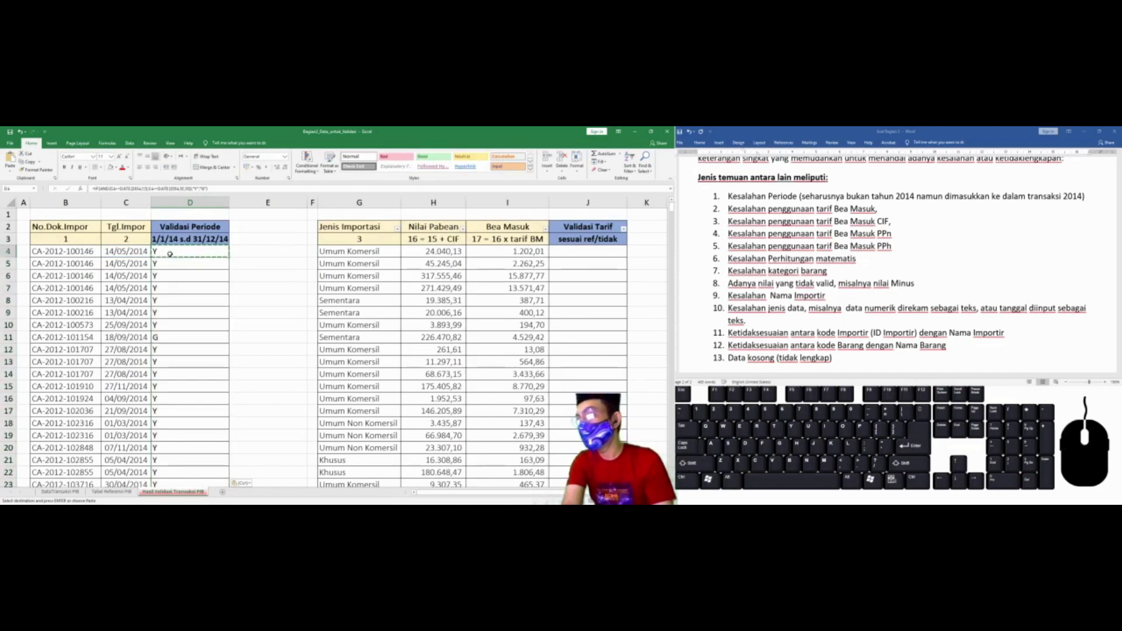
Examine the G result in D11 and how its import date in C11 is stored.
click(153, 337)
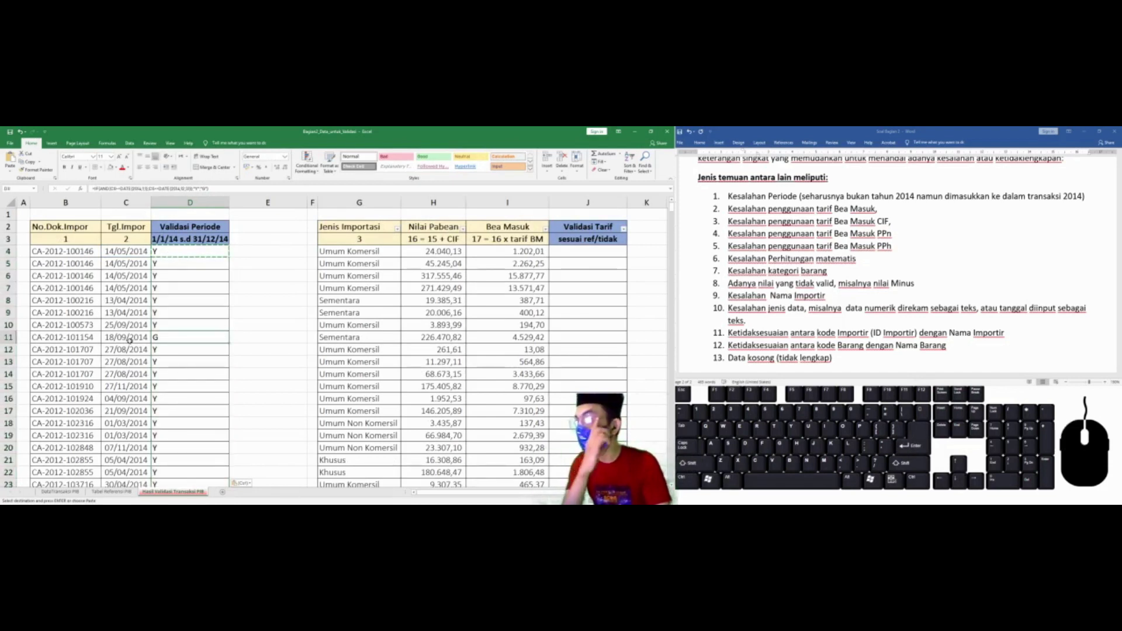
click(142, 339)
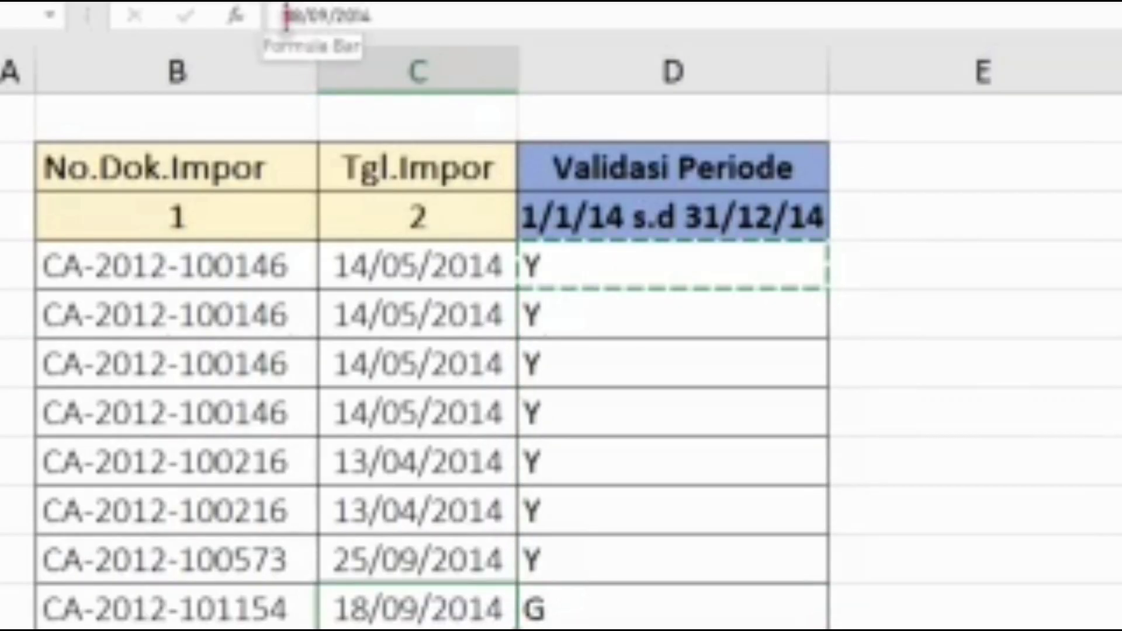
click(286, 16)
text(')
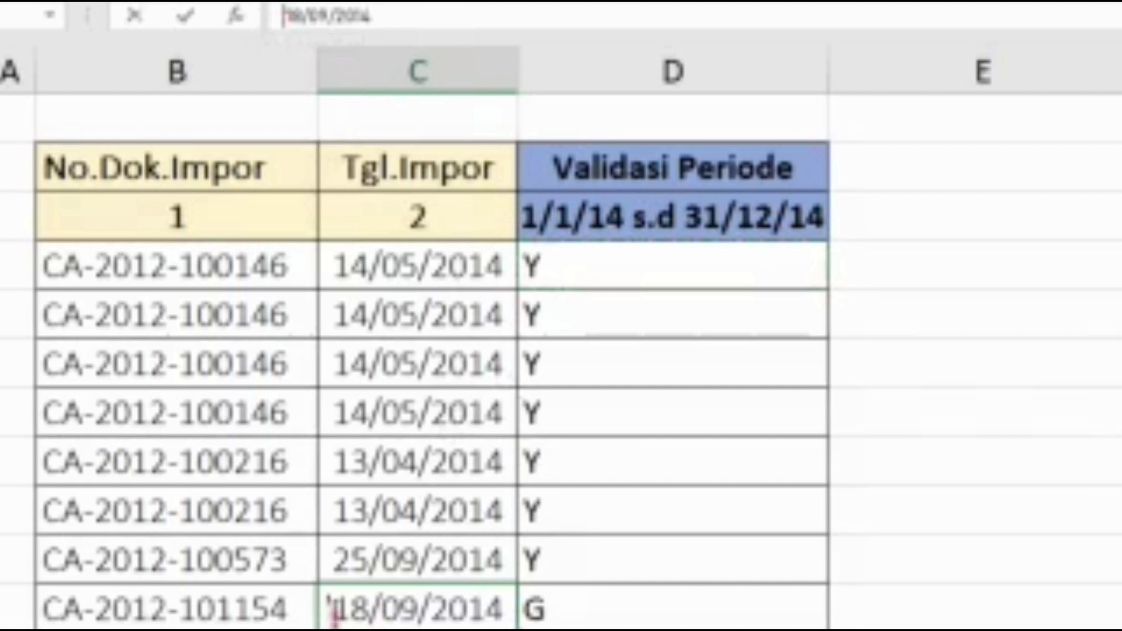
click(326, 611)
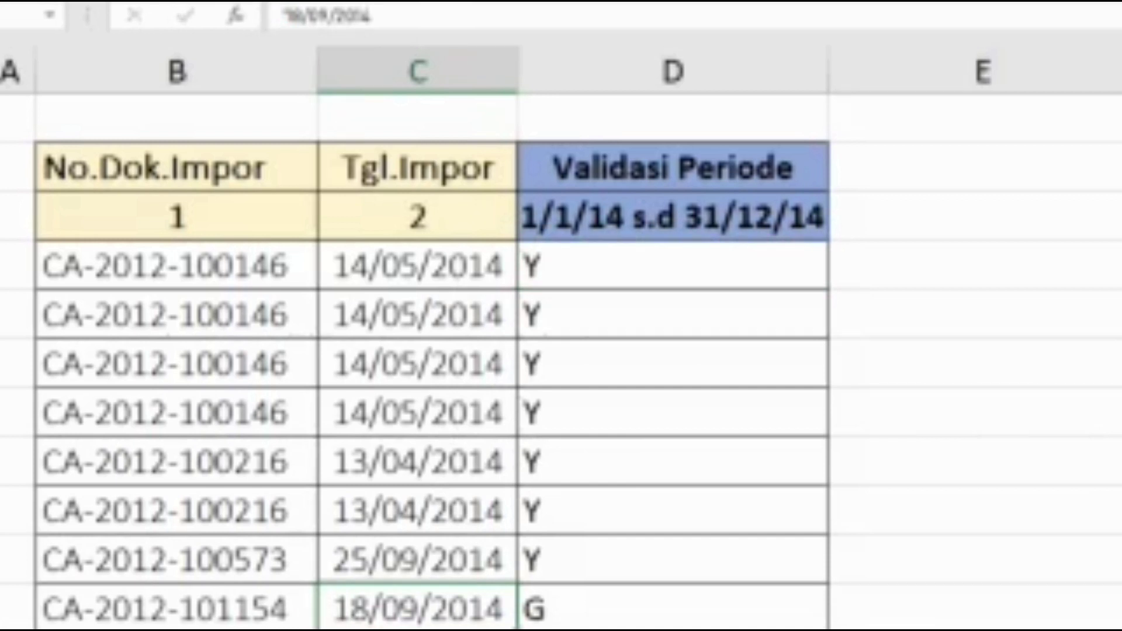
click(446, 19)
Enter 0123 as a trial number in cell E11 beside the G result.
key(Right)
key(Right)
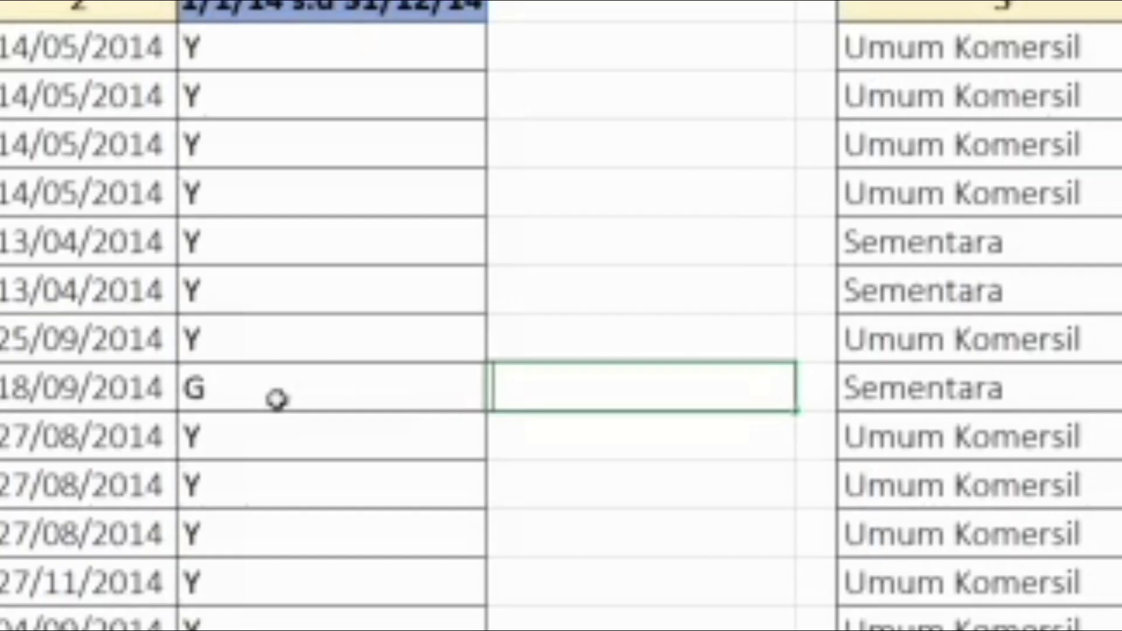
text(01)
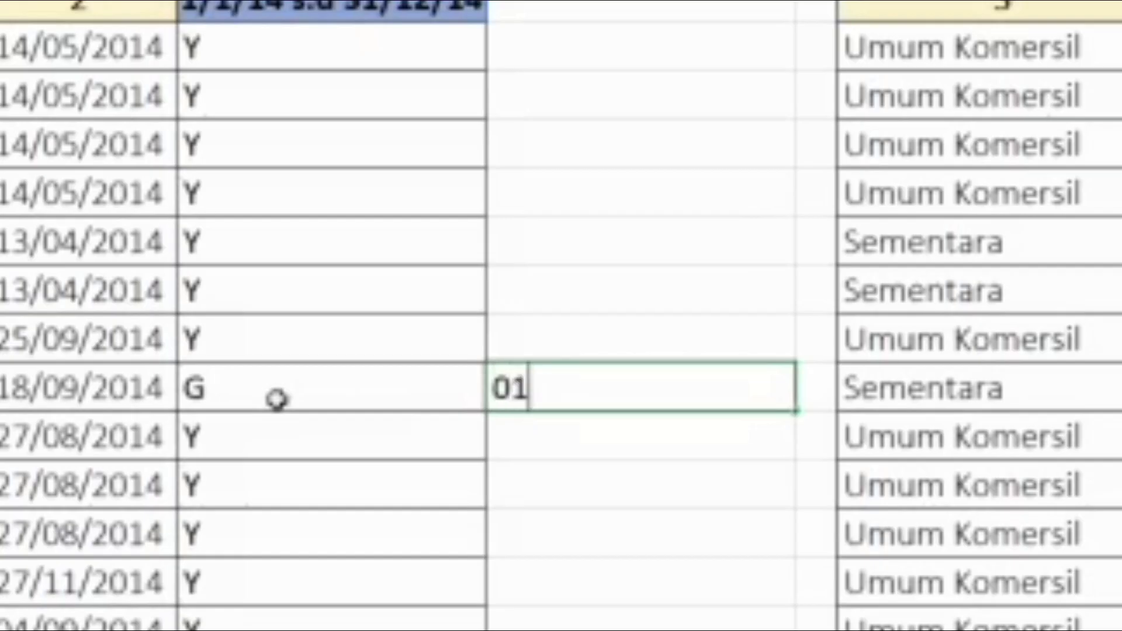
text(23)
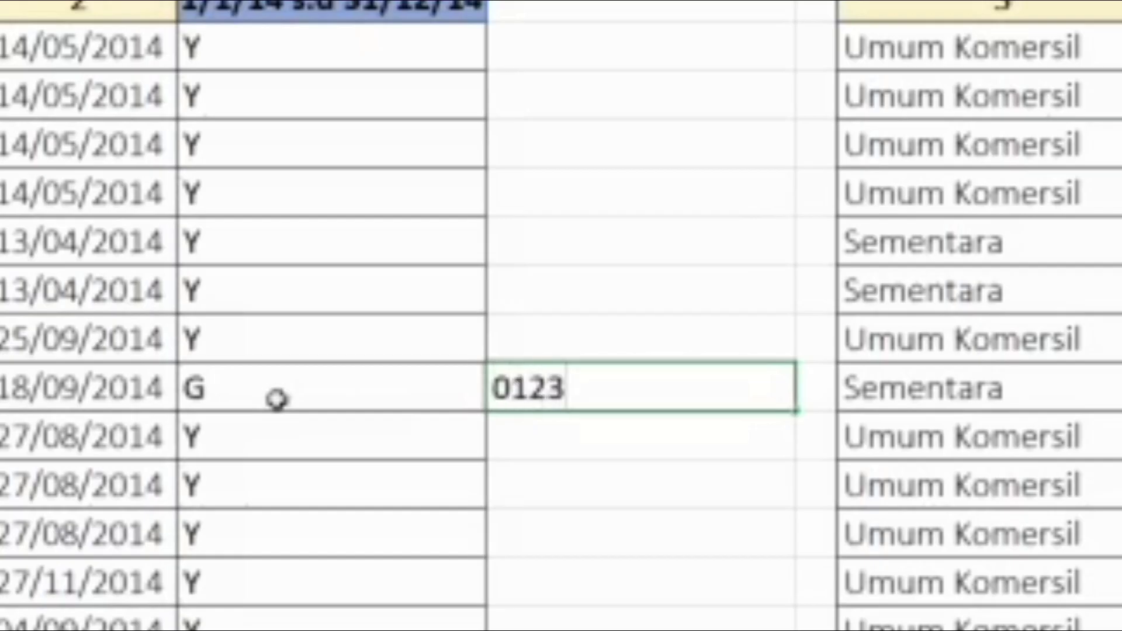
key(Return)
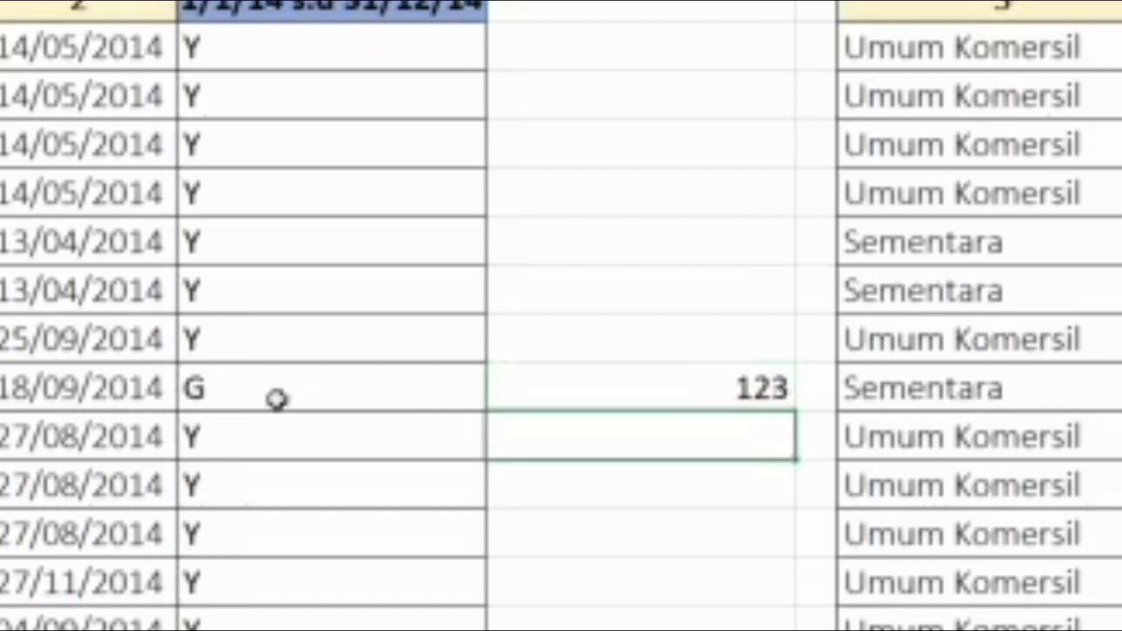
Change the trial entry in E11 to '0123 to store it as text with its leading zero.
key(Up)
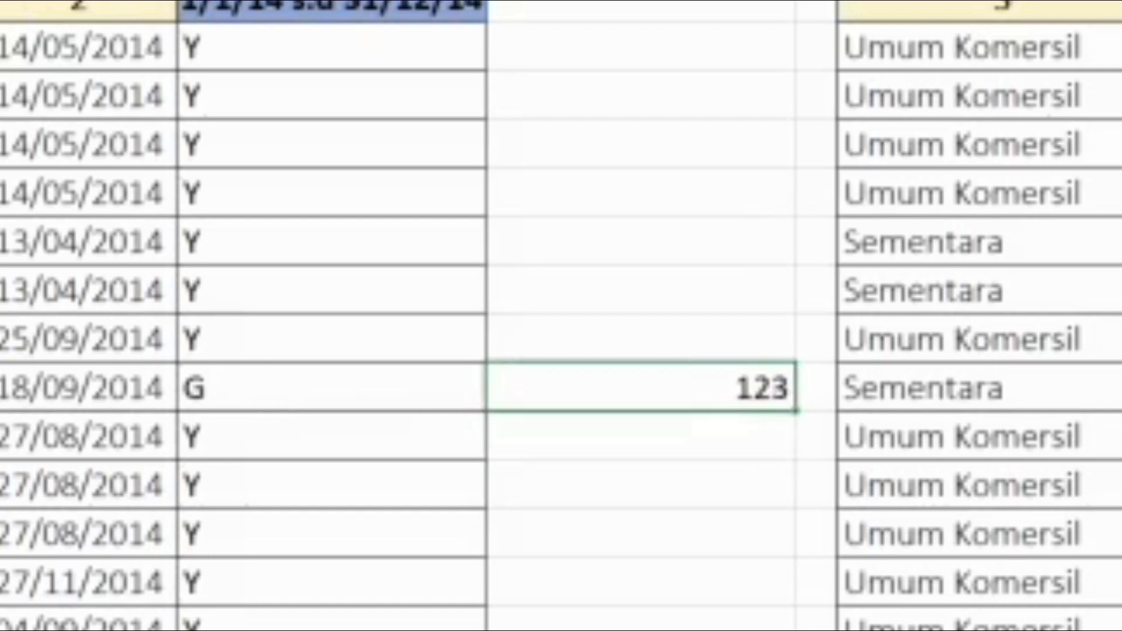
key(alt+h)
key(a)
key(l)
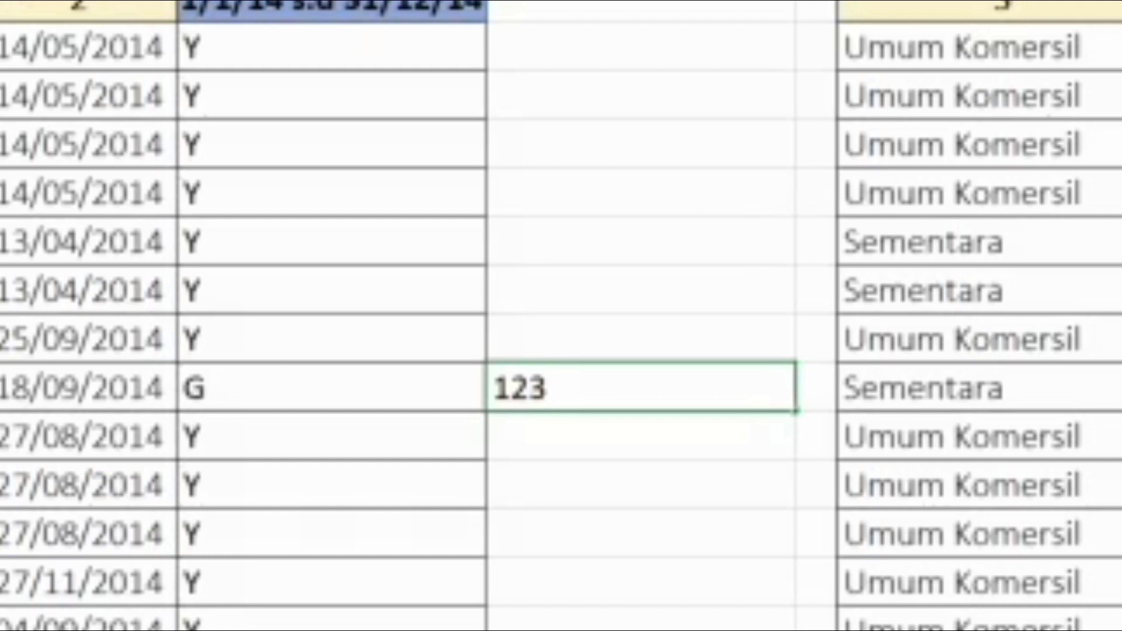
text('123)
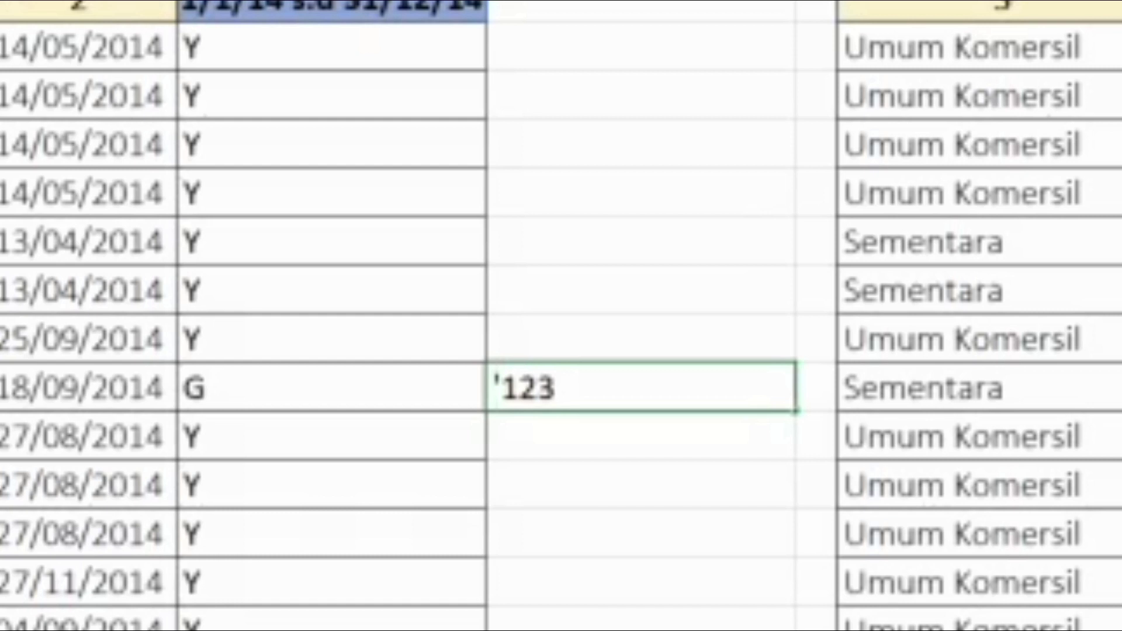
click(500, 388)
text(0)
key(Return)
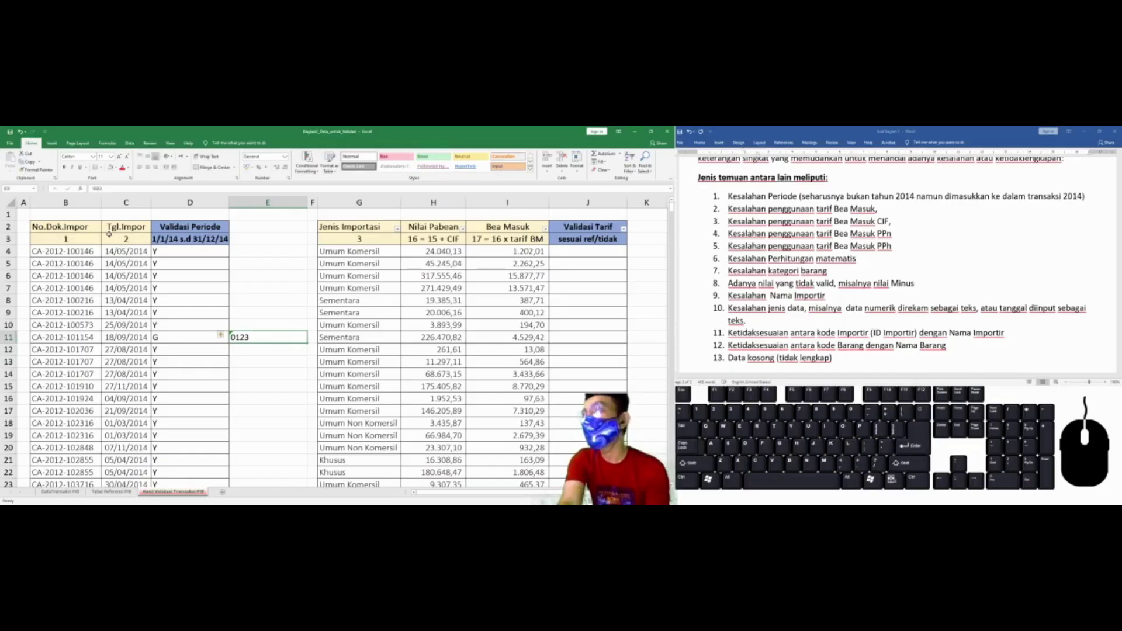
Clear the trial text from cell E11 and select cell D11.
key(Up)
key(Delete)
key(Left)
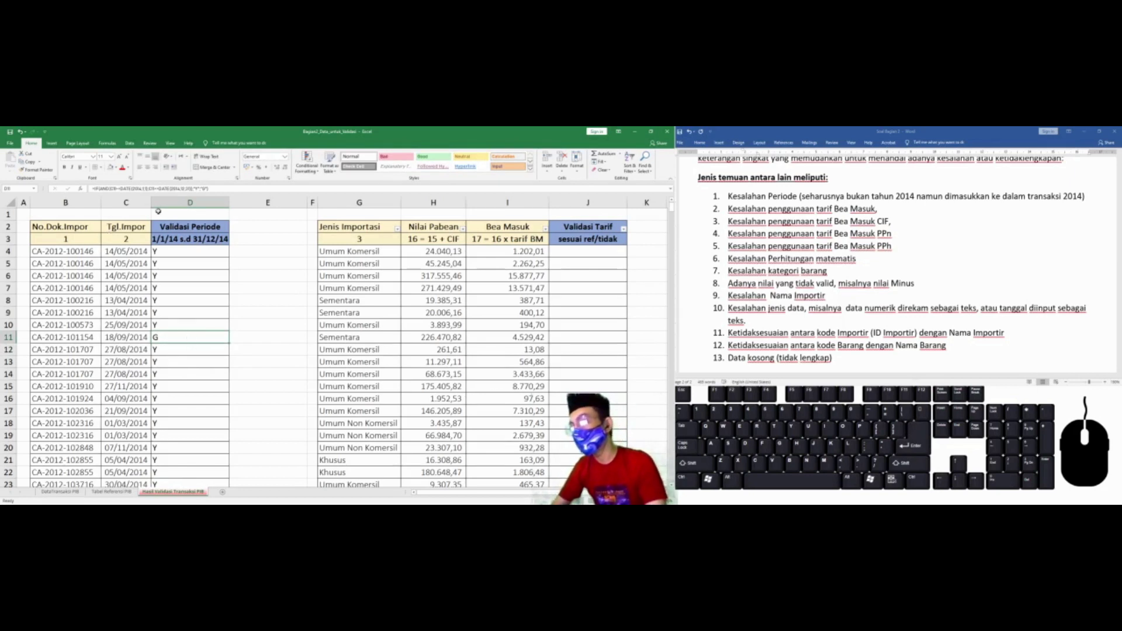
Remove the existing filter and apply a new one to the headers B2:D2, No.Dok.Impor through Validasi Periode.
drag(173, 228, 91, 230)
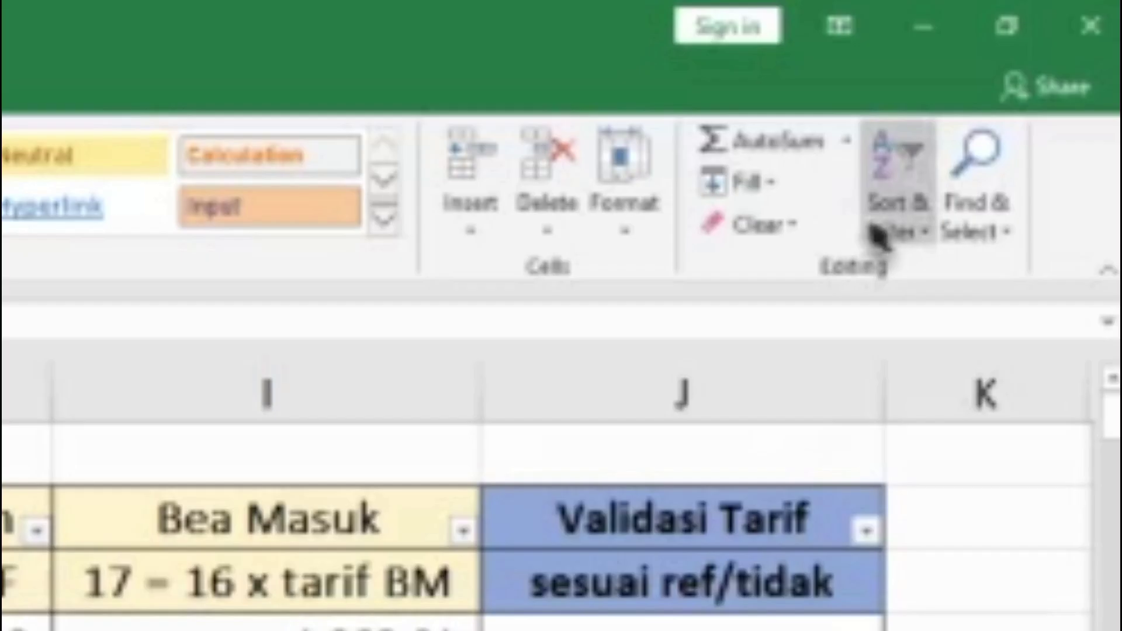
click(893, 237)
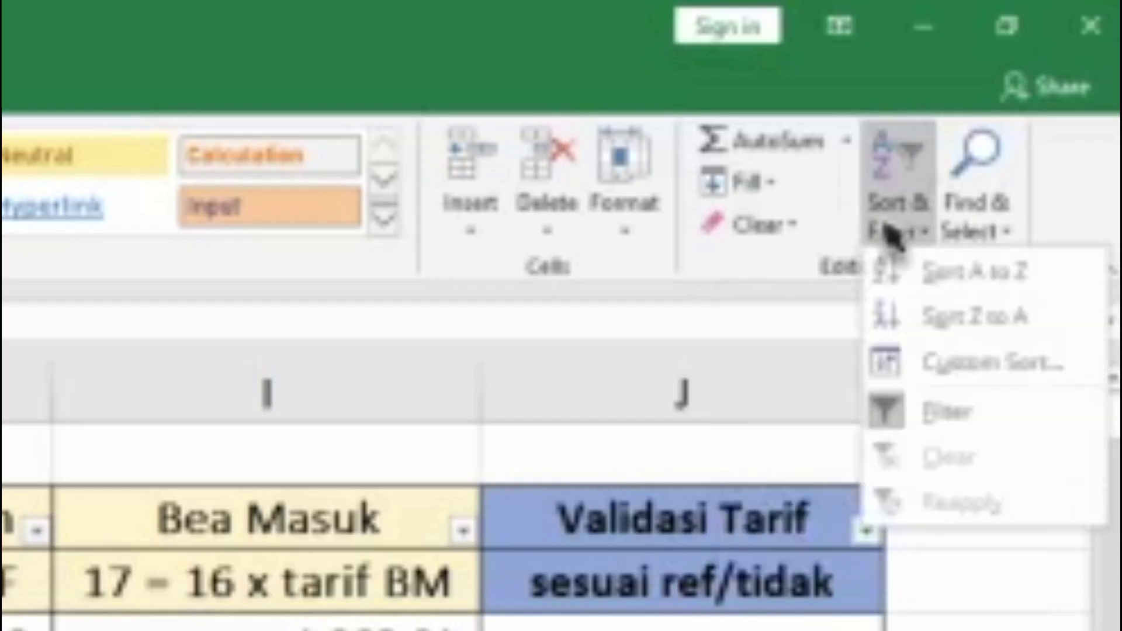
click(948, 418)
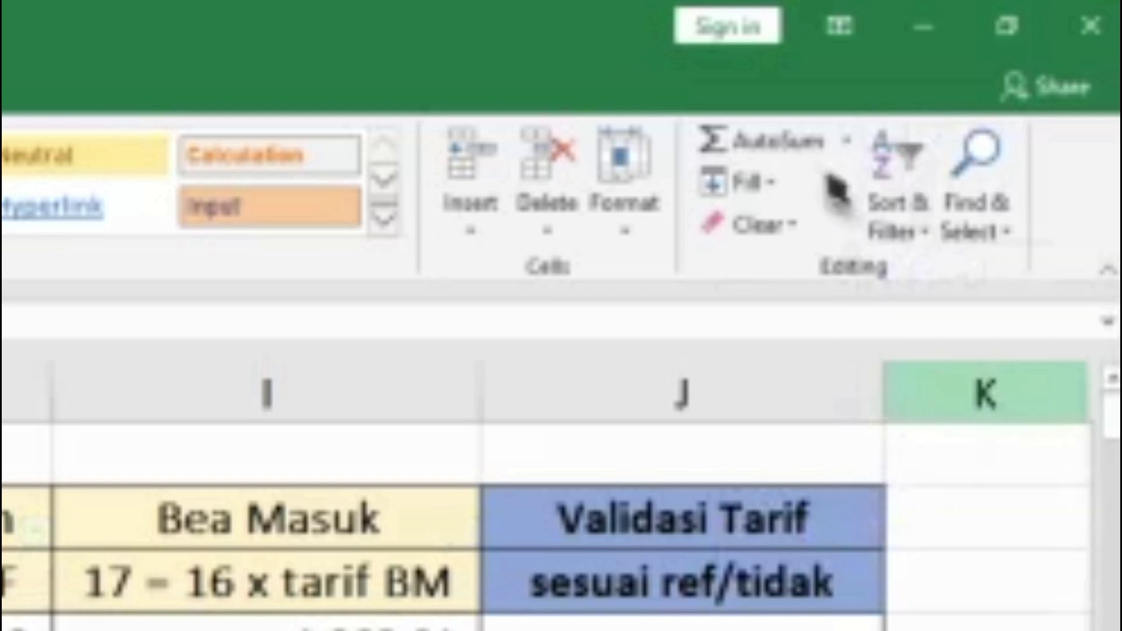
click(896, 225)
click(945, 410)
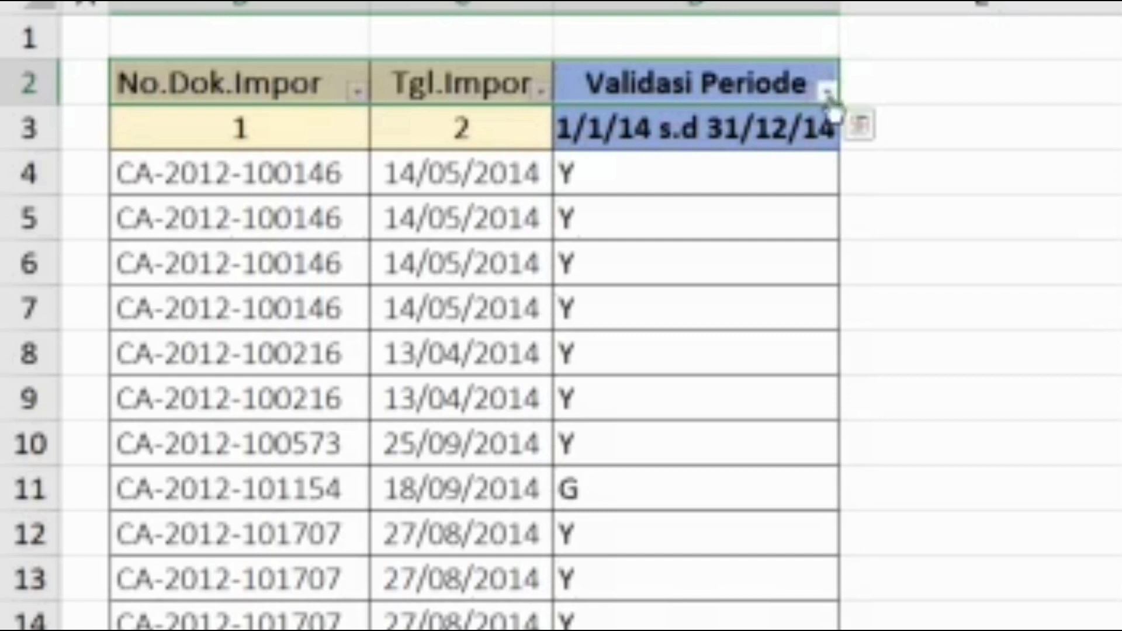
Filter the Validasi Periode column to show only G and the 1/1/14 s.d 31/12/14 header row.
click(827, 92)
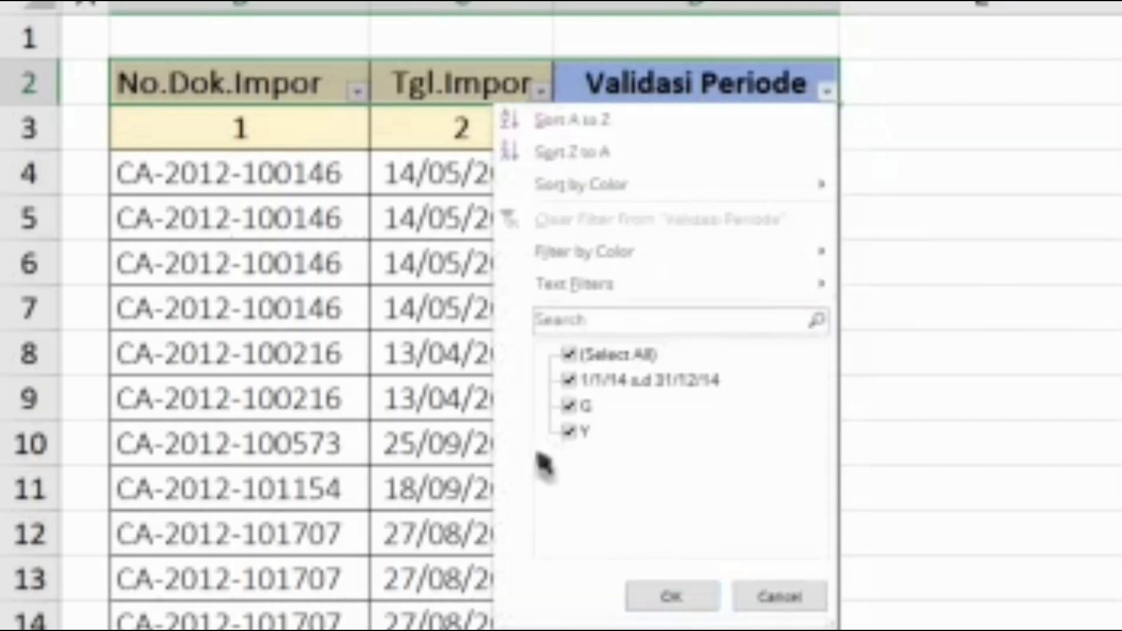
click(571, 355)
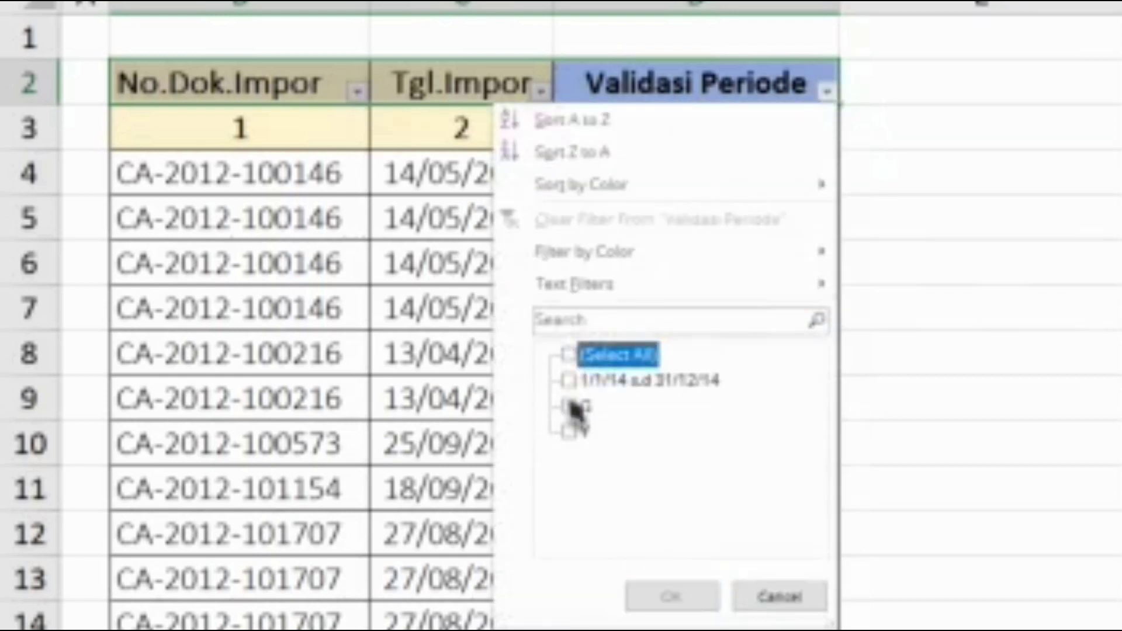
click(570, 405)
click(569, 380)
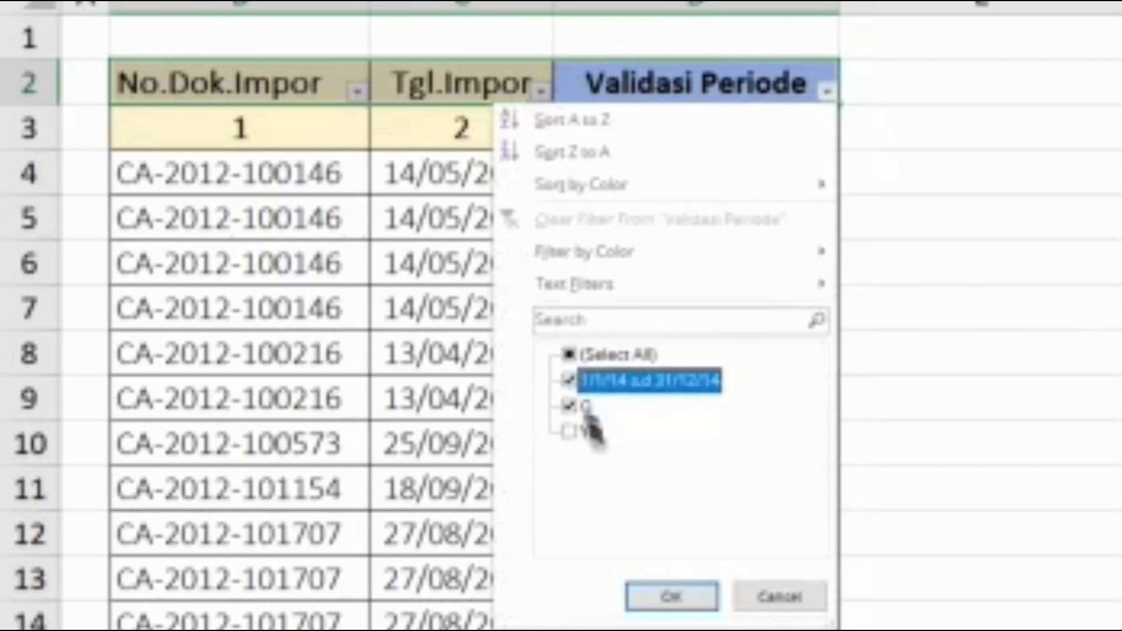
click(670, 596)
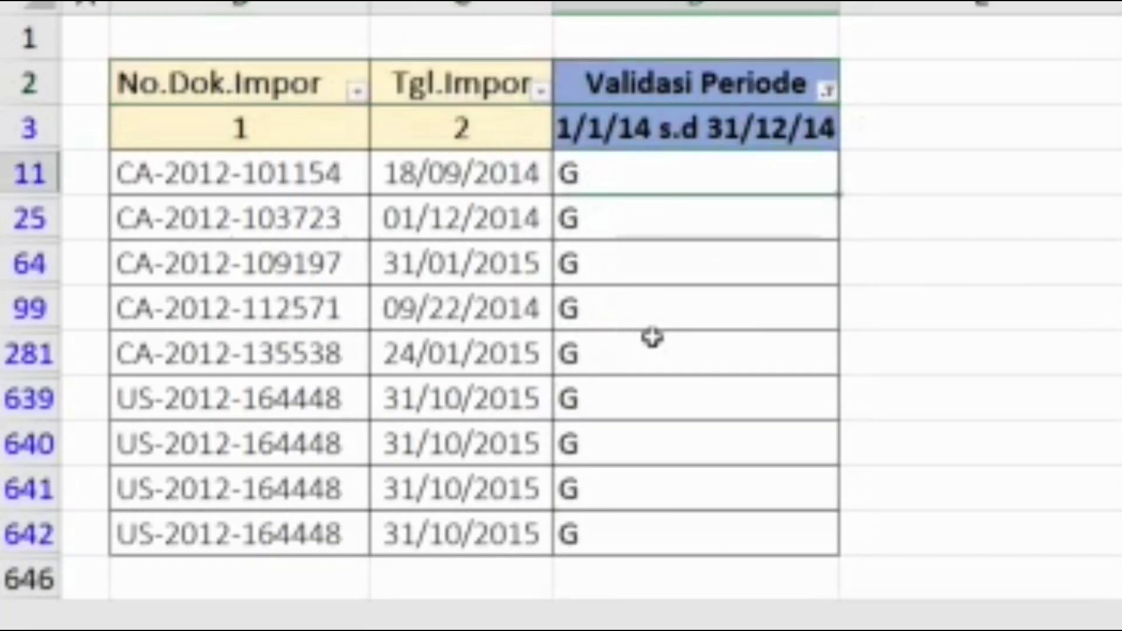
Examine the Tgl.Impor dates of the filtered G rows for text-formatted dates and dates outside 2014.
click(482, 190)
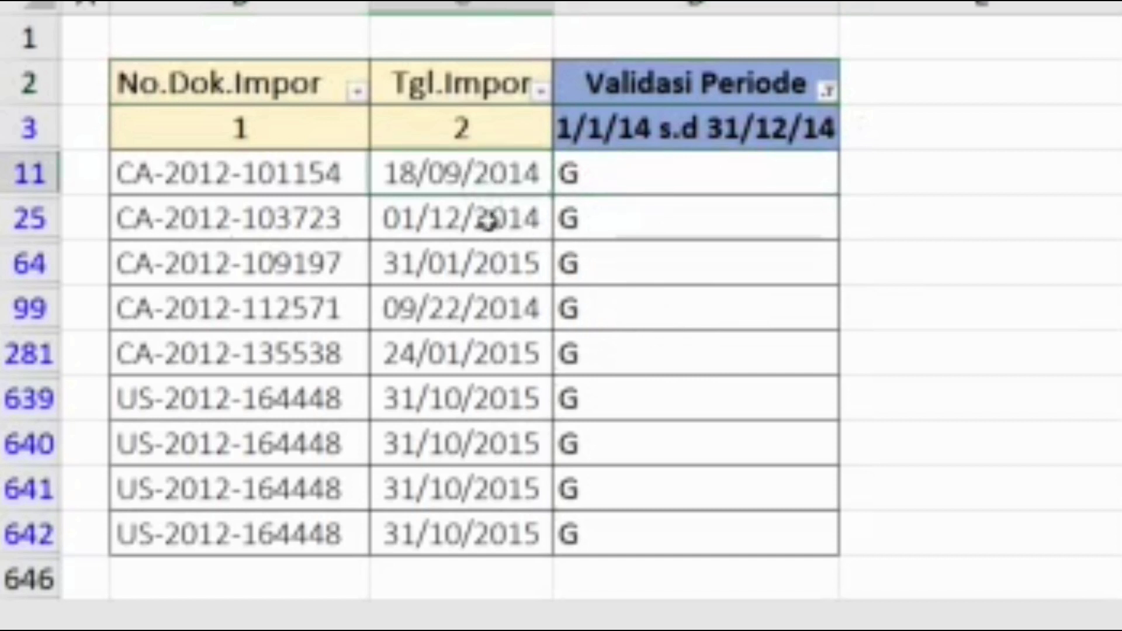
click(470, 211)
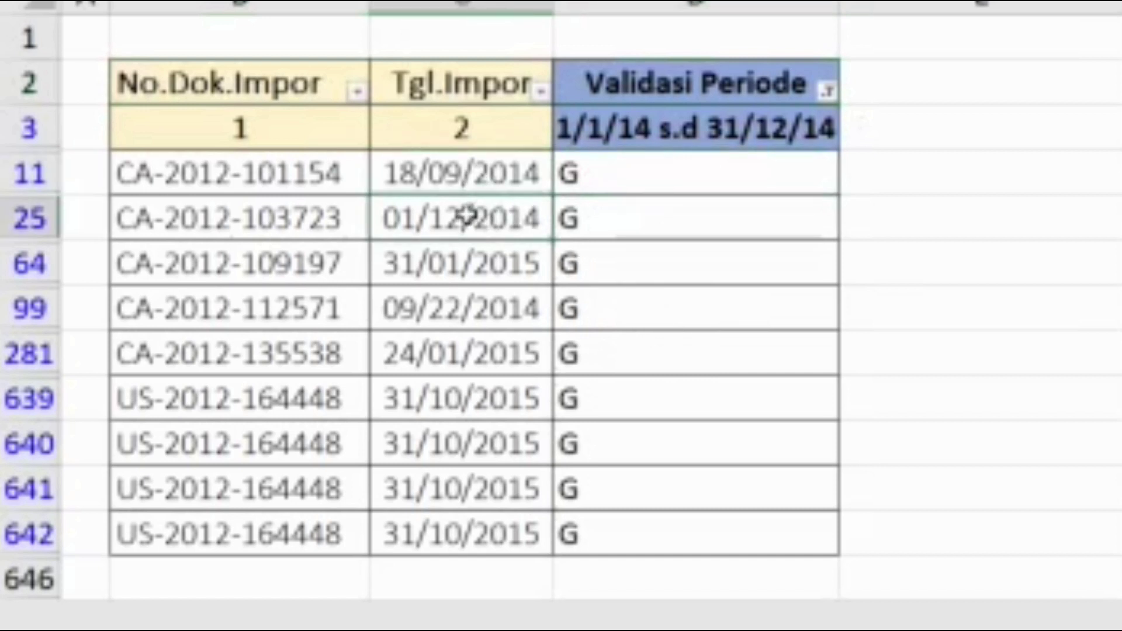
click(425, 316)
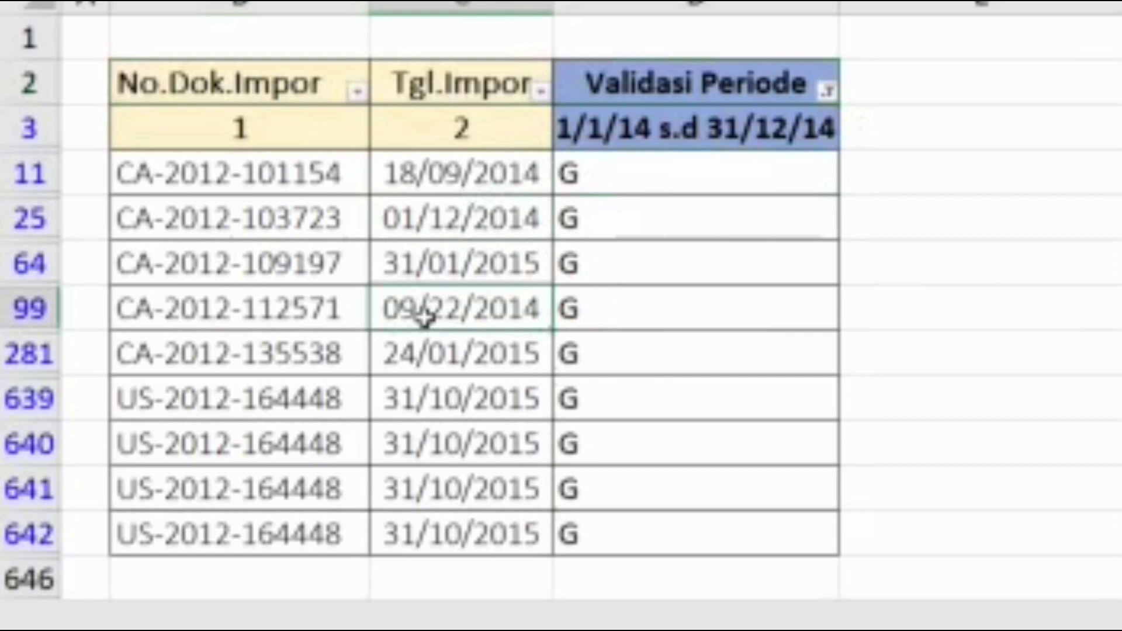
click(509, 267)
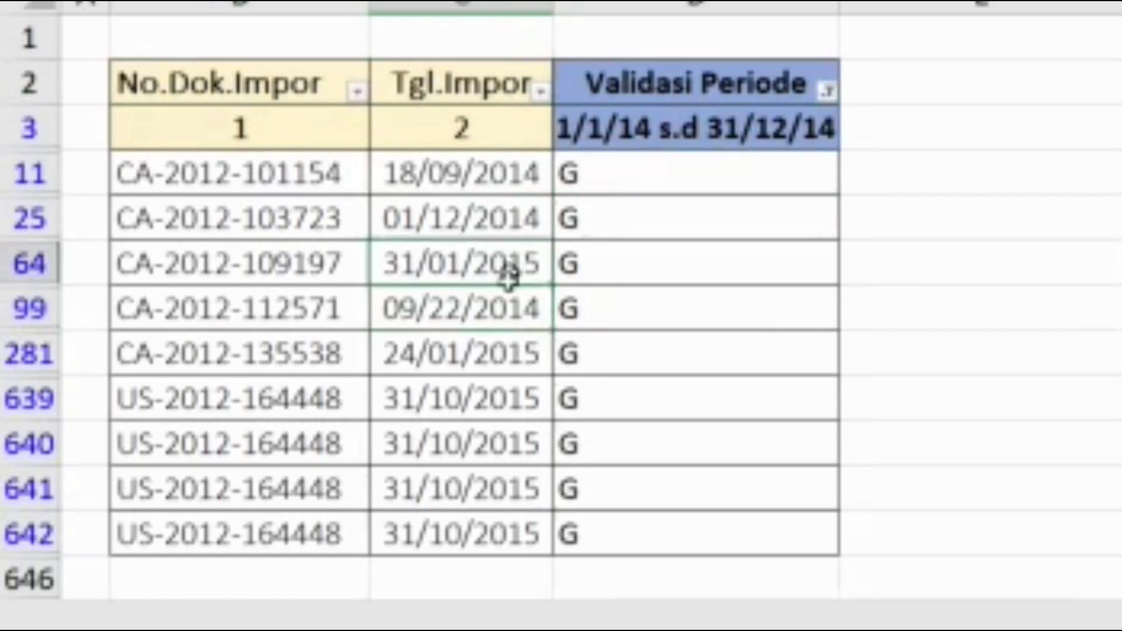
click(509, 351)
click(501, 429)
click(496, 534)
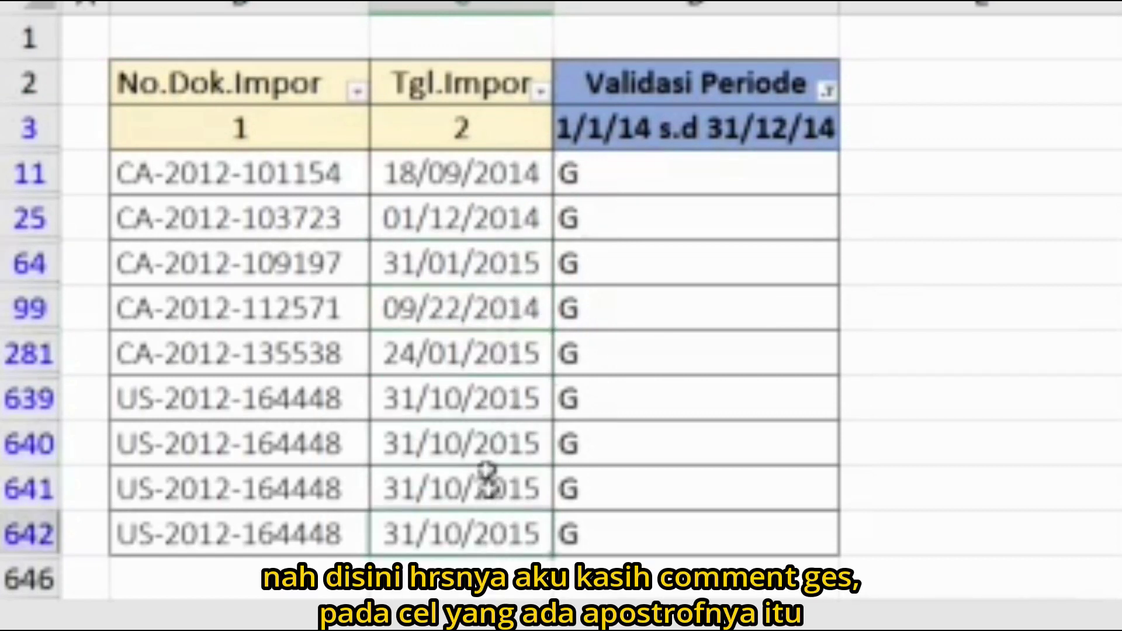
drag(488, 471, 468, 355)
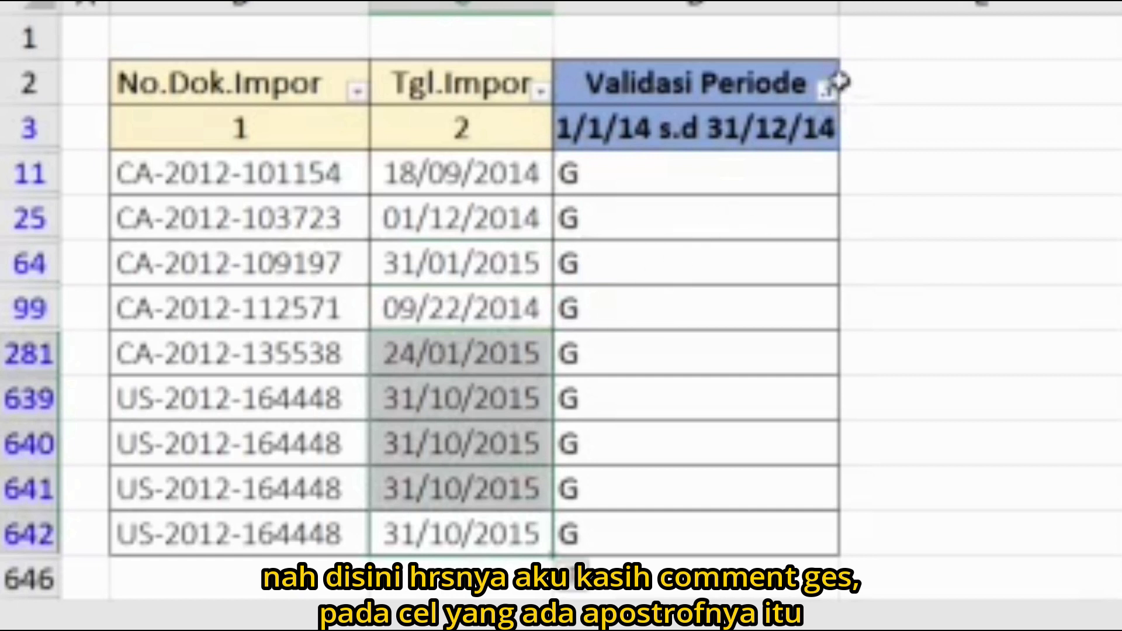
Restore all values in the Validasi Periode filter.
click(824, 90)
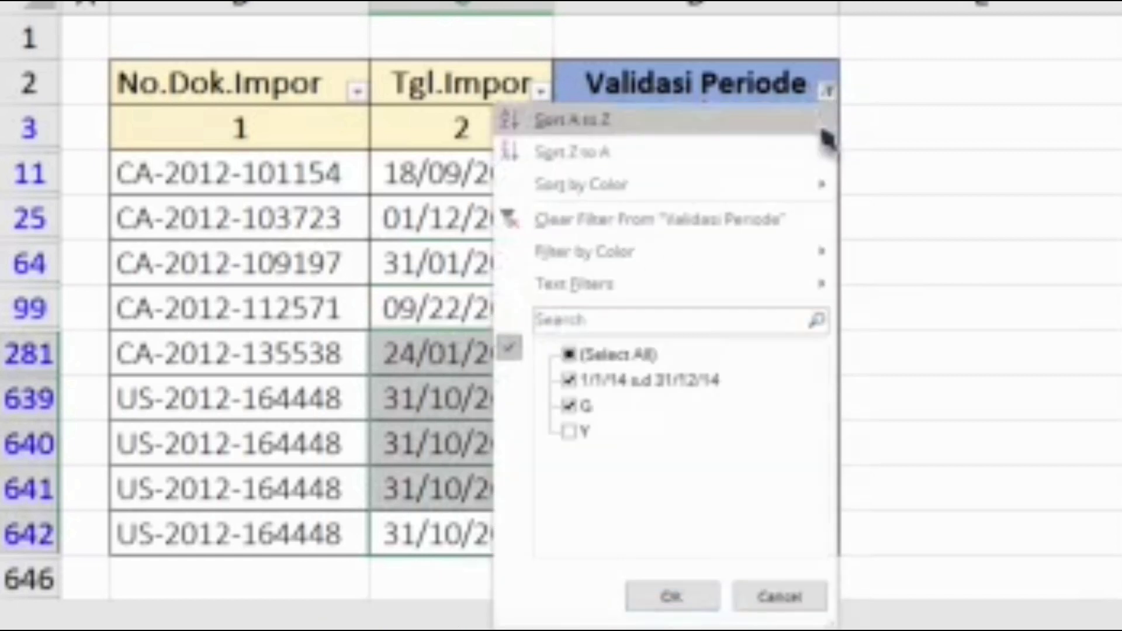
click(567, 357)
click(671, 597)
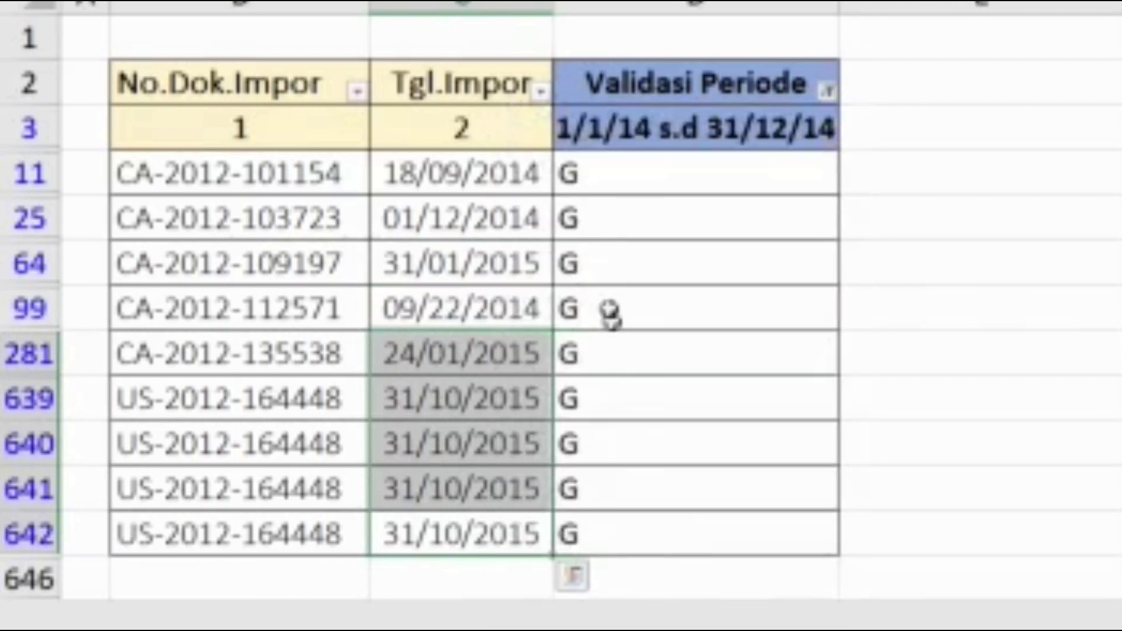
Select the validation results from D4 down to the last row and start a Text That Contains highlighting rule for G.
click(621, 183)
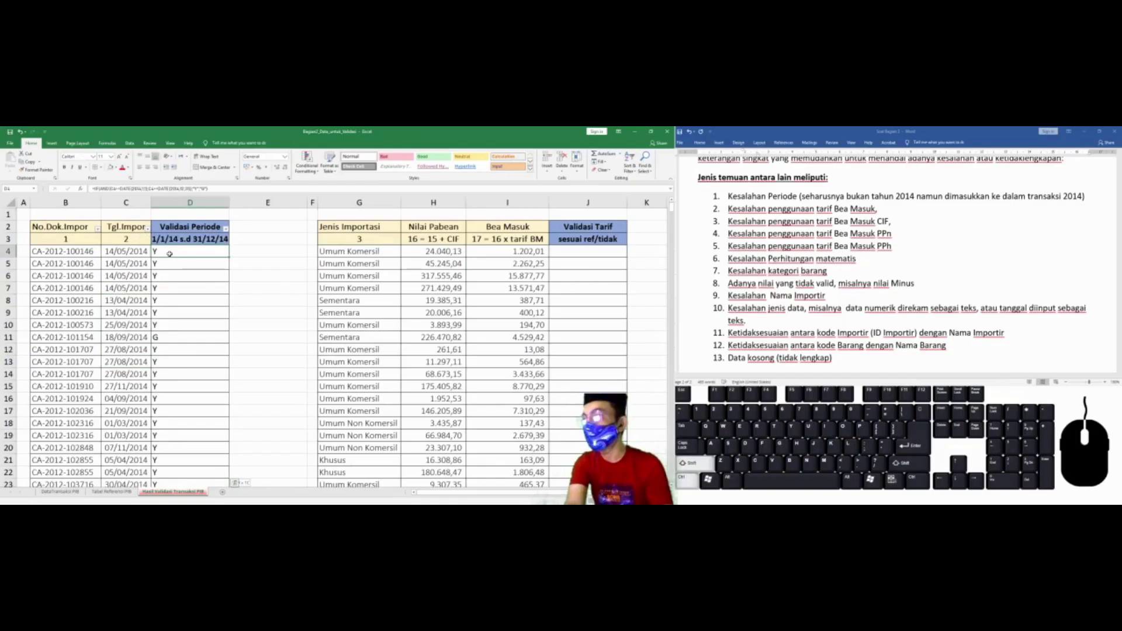
key(ctrl+shift+Down)
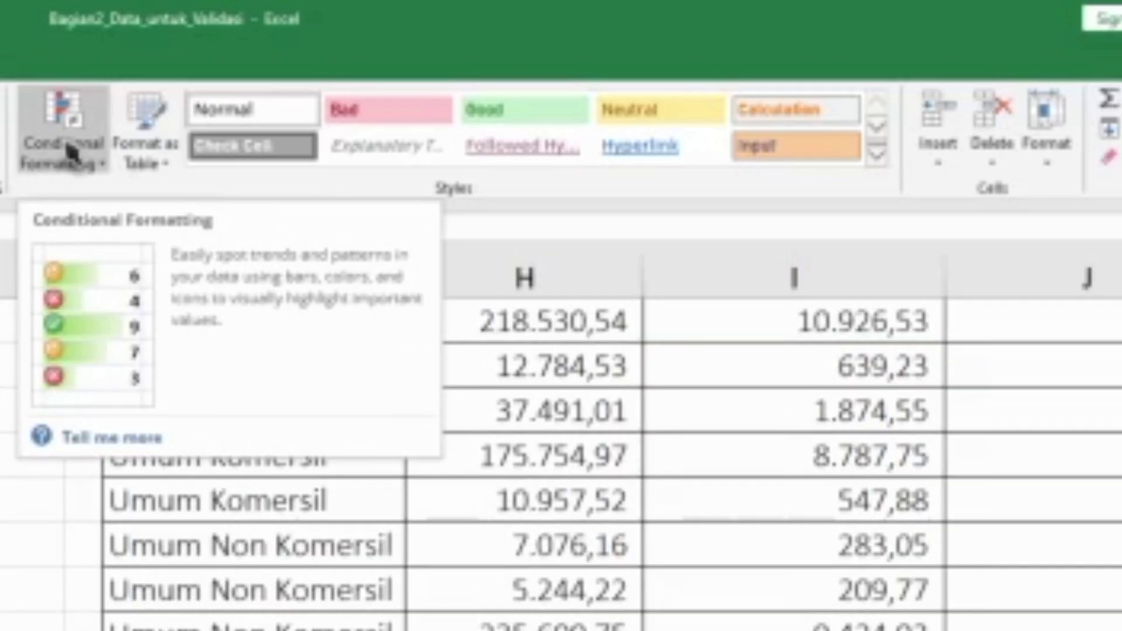
click(68, 151)
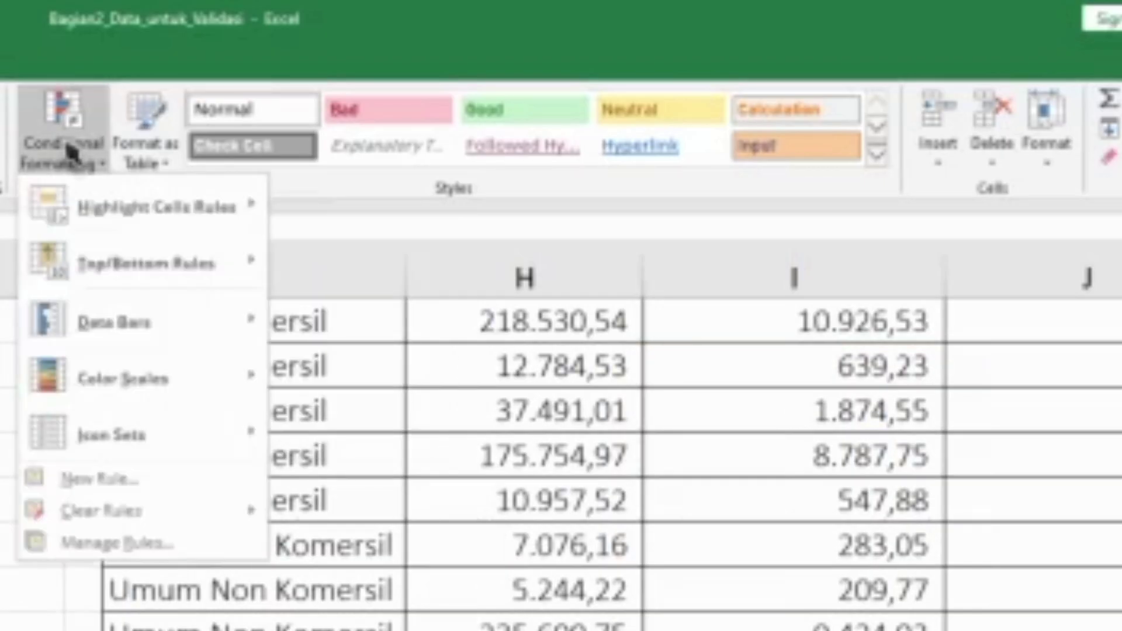
mouse_move(177, 237)
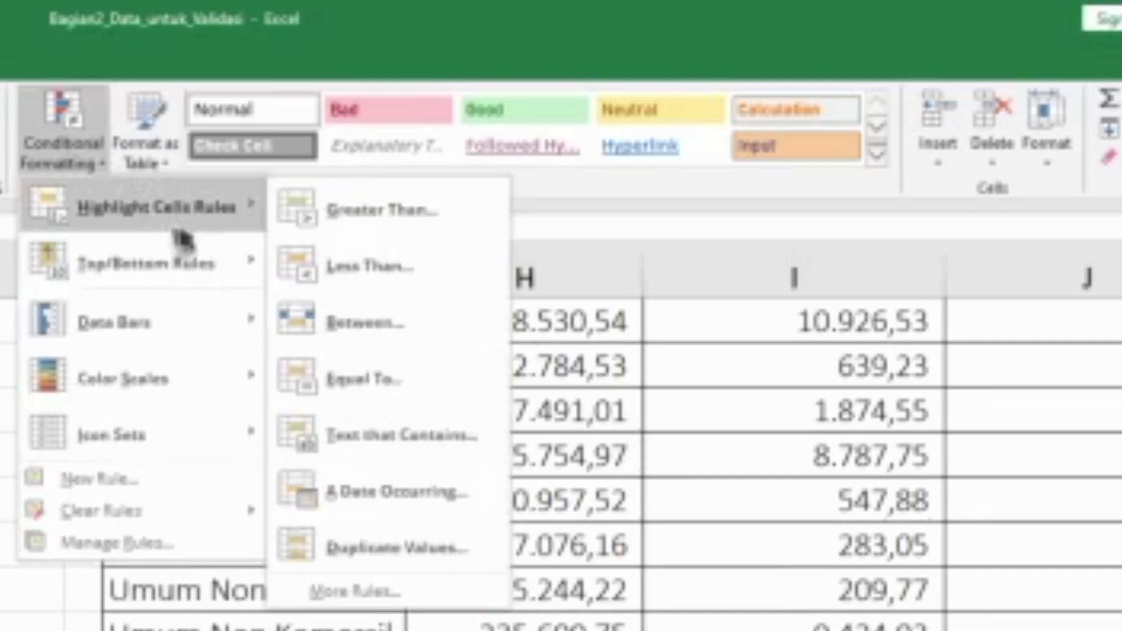
click(366, 452)
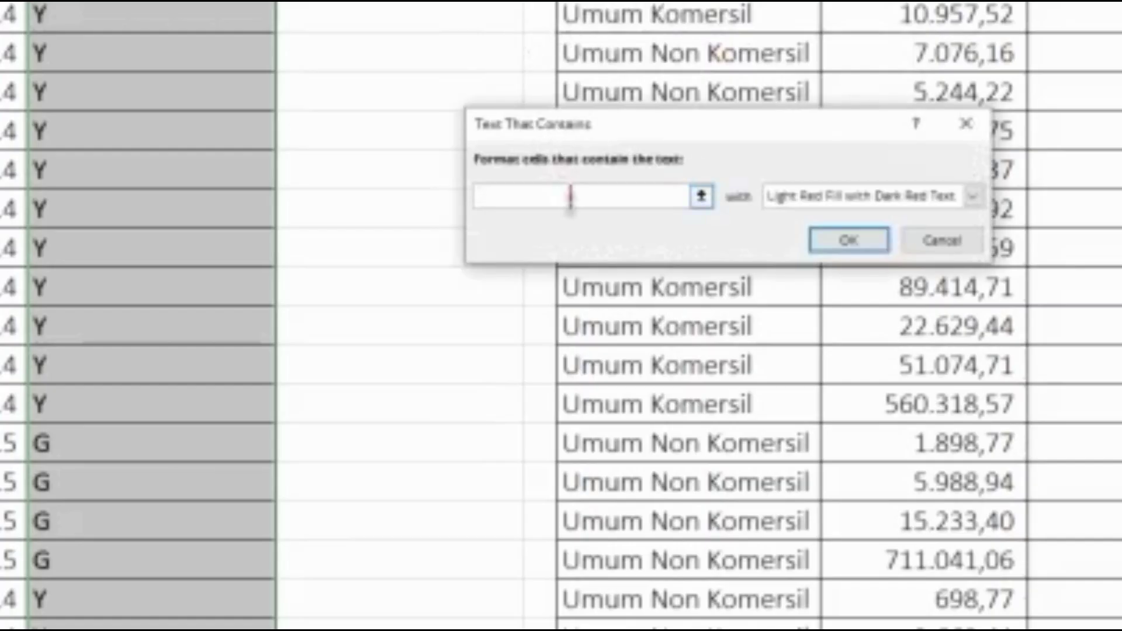
text(G)
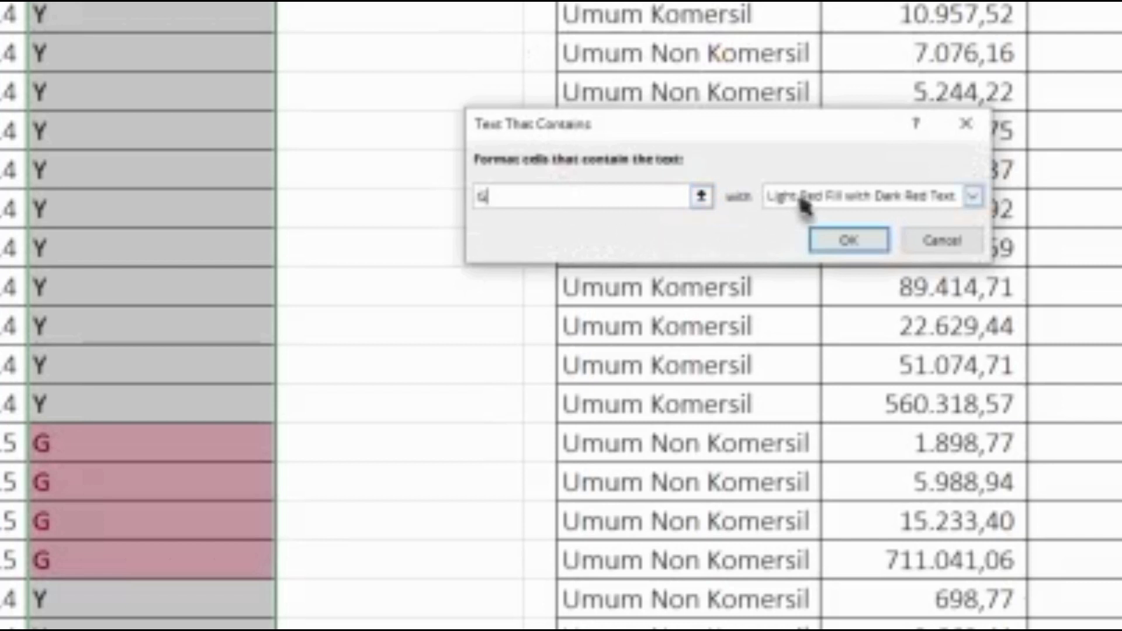
Try Yellow Fill with Dark Yellow Text, Light Red Fill, Red Text and Red Border as the rule's format.
click(828, 199)
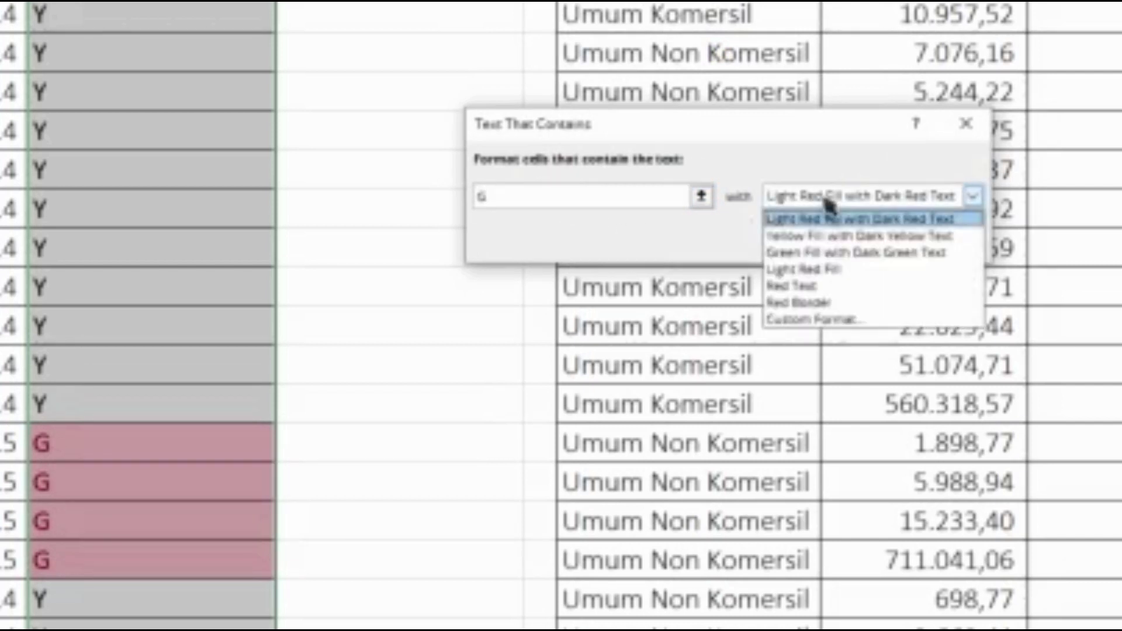
click(861, 236)
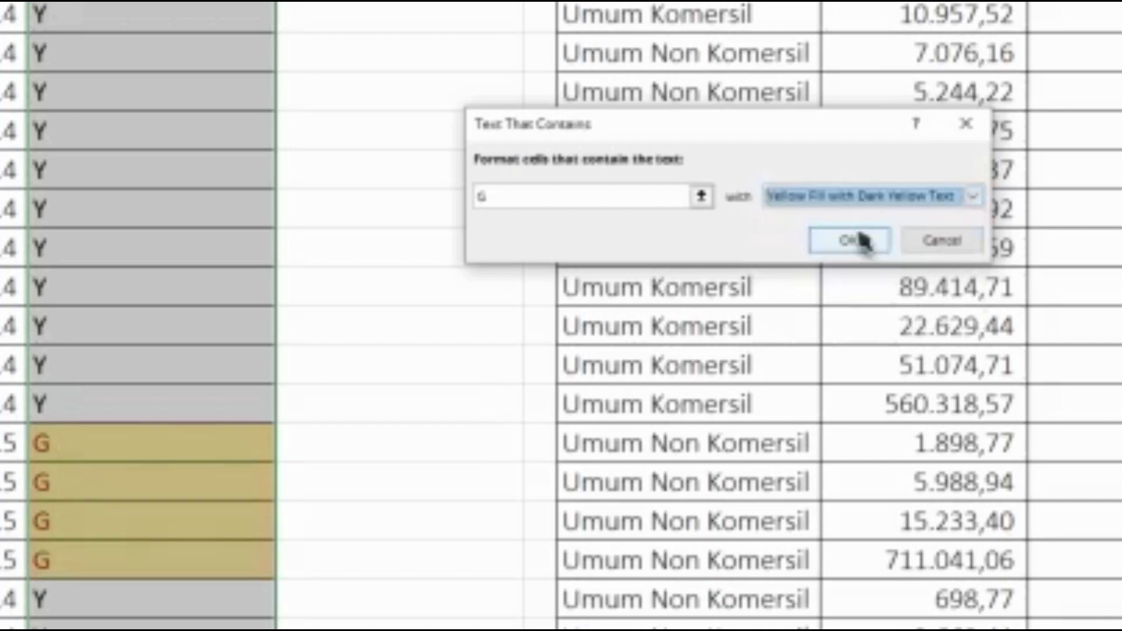
click(909, 198)
click(835, 269)
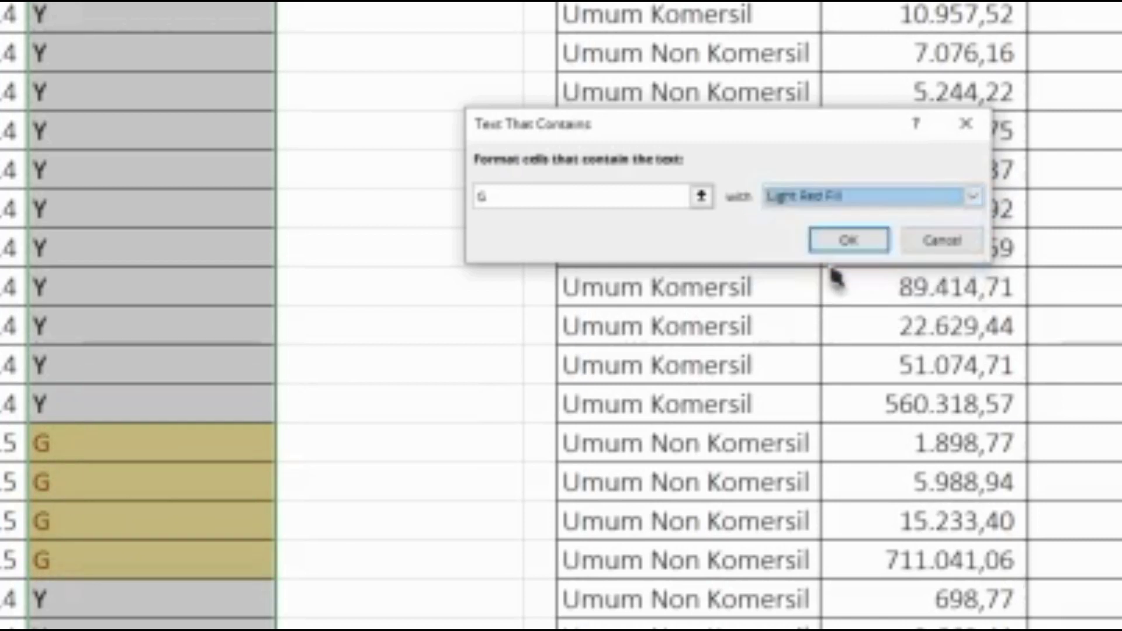
click(826, 198)
click(806, 286)
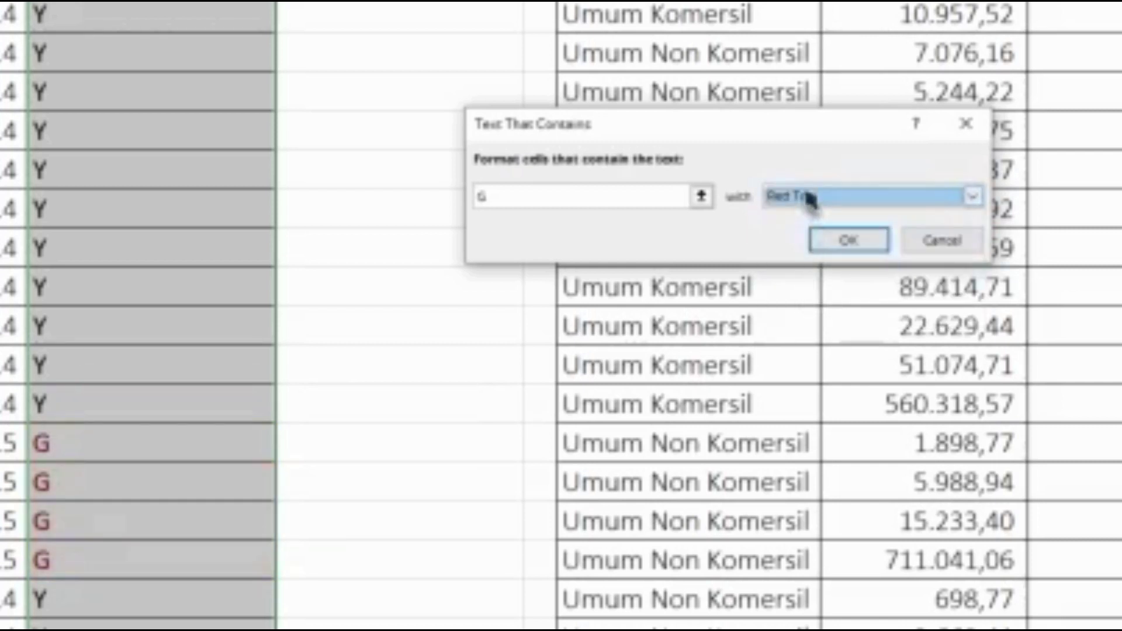
click(807, 198)
click(813, 302)
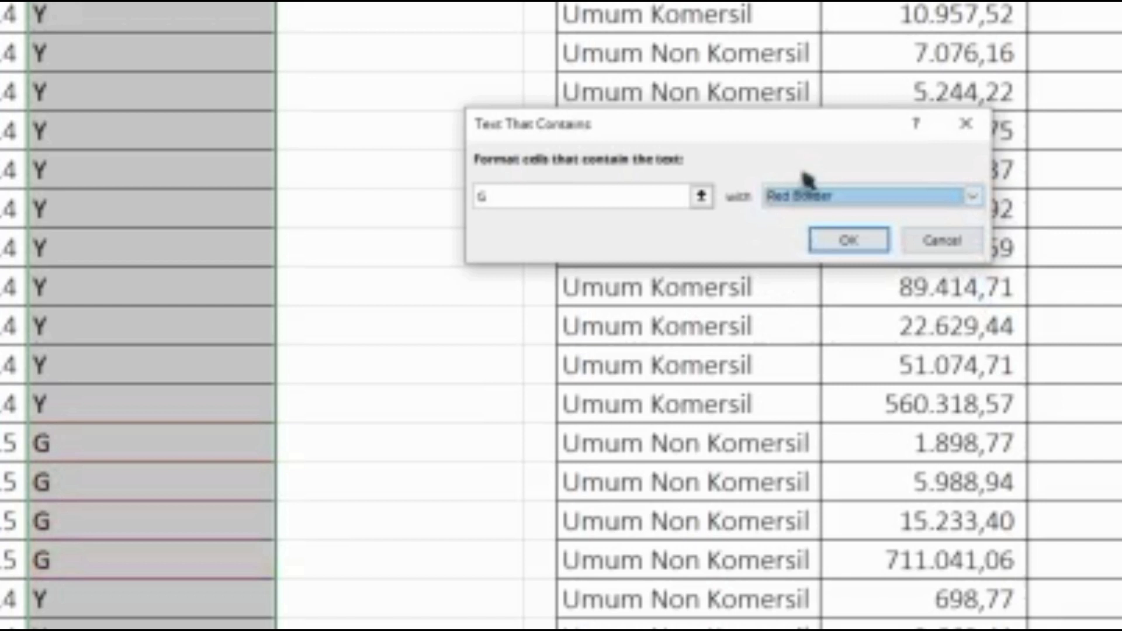
Apply the rule with Light Red Fill with Dark Red Text and return to the Validasi Periode header.
click(827, 197)
click(815, 218)
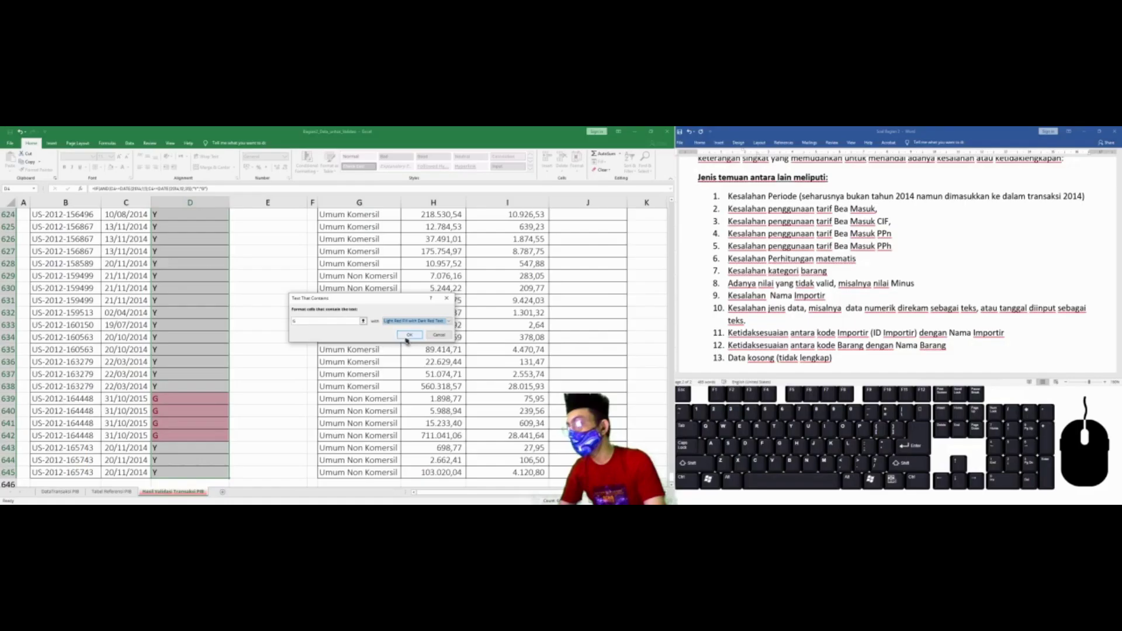
click(407, 338)
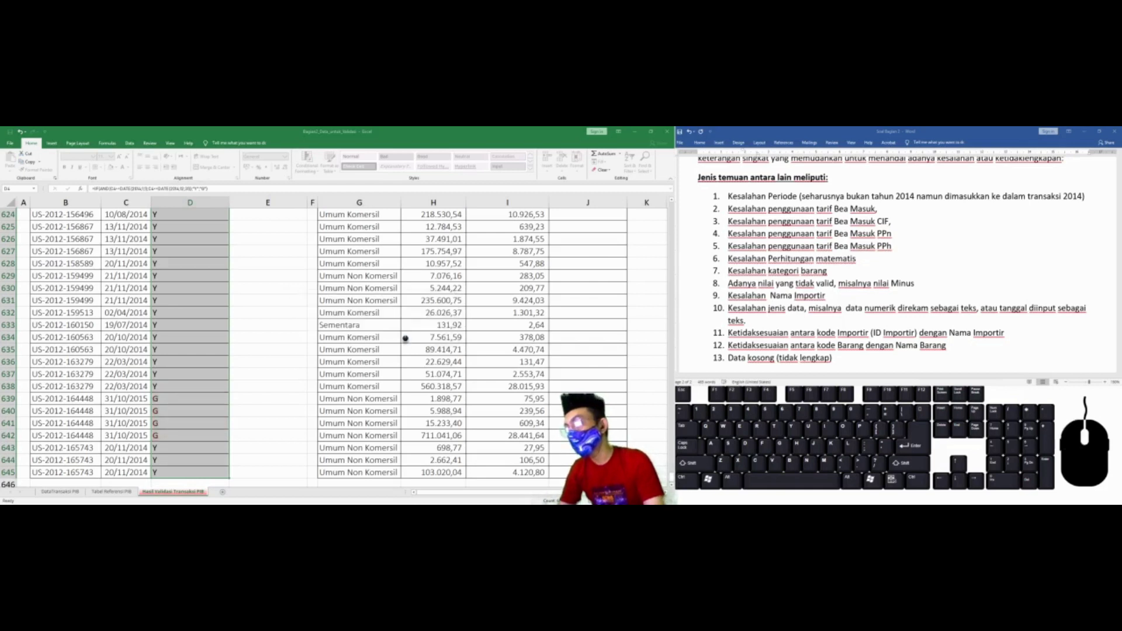
click(154, 402)
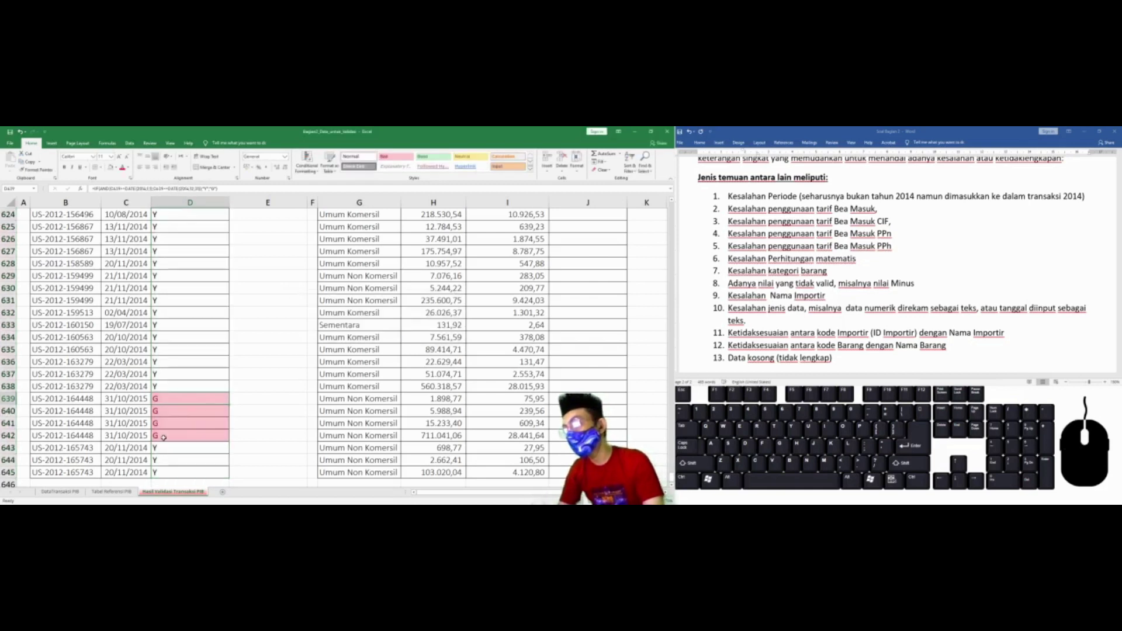
key(ctrl+Up)
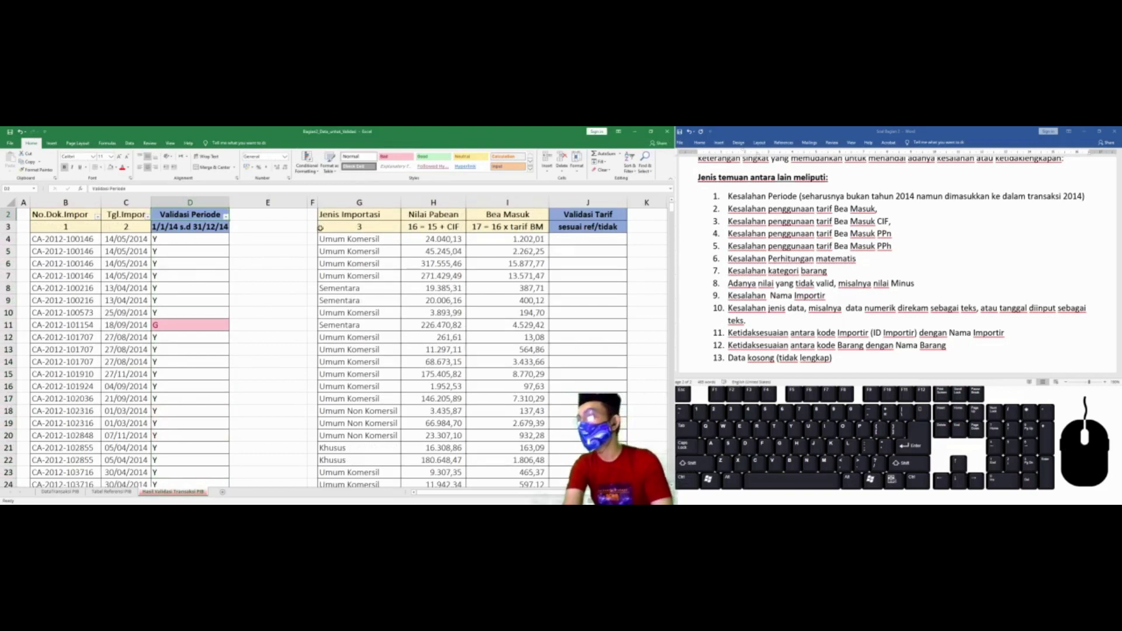
Examine the Importasi types and their tariff rates on the Tabel Referensi PIB sheet, starting from the Jenis Importasi column.
click(325, 226)
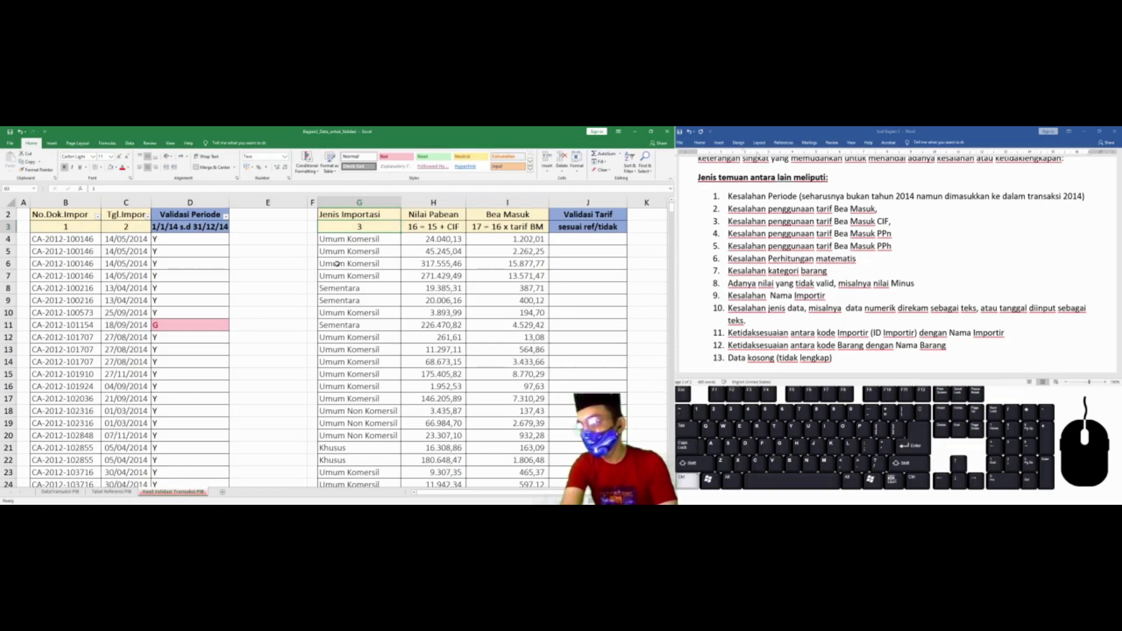
key(ctrl+Page_Up)
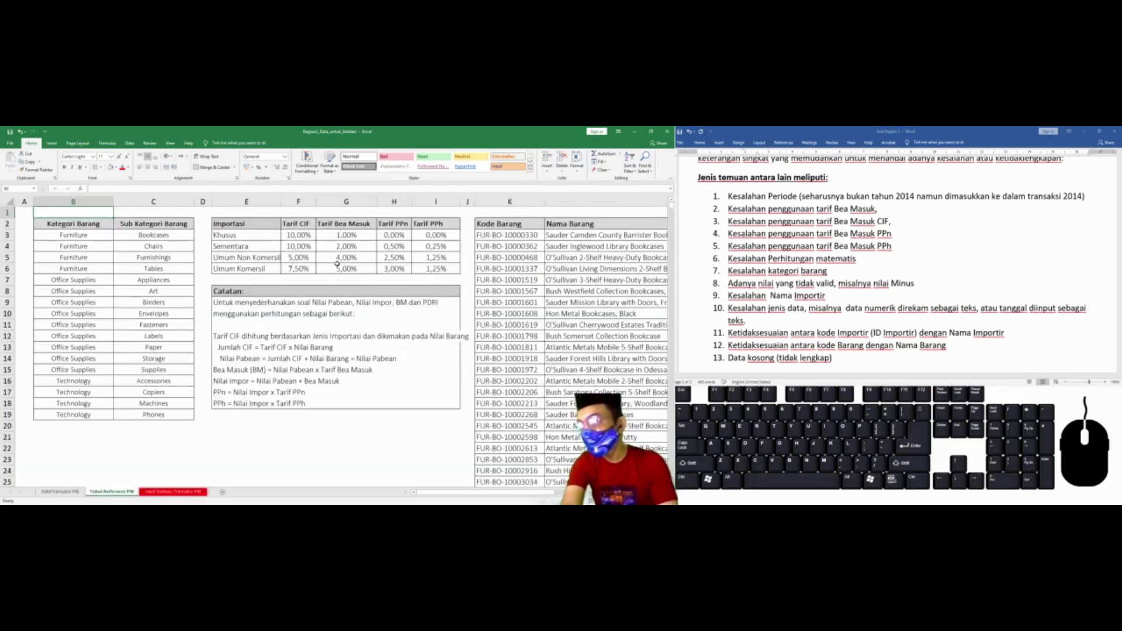
click(224, 223)
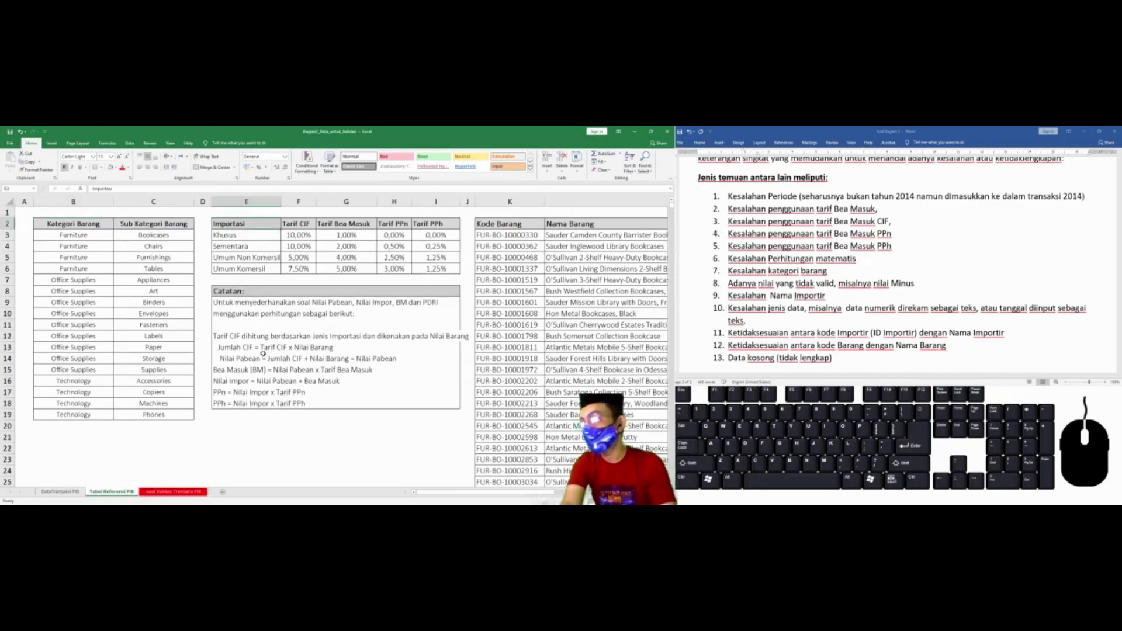
key(Down)
key(Up)
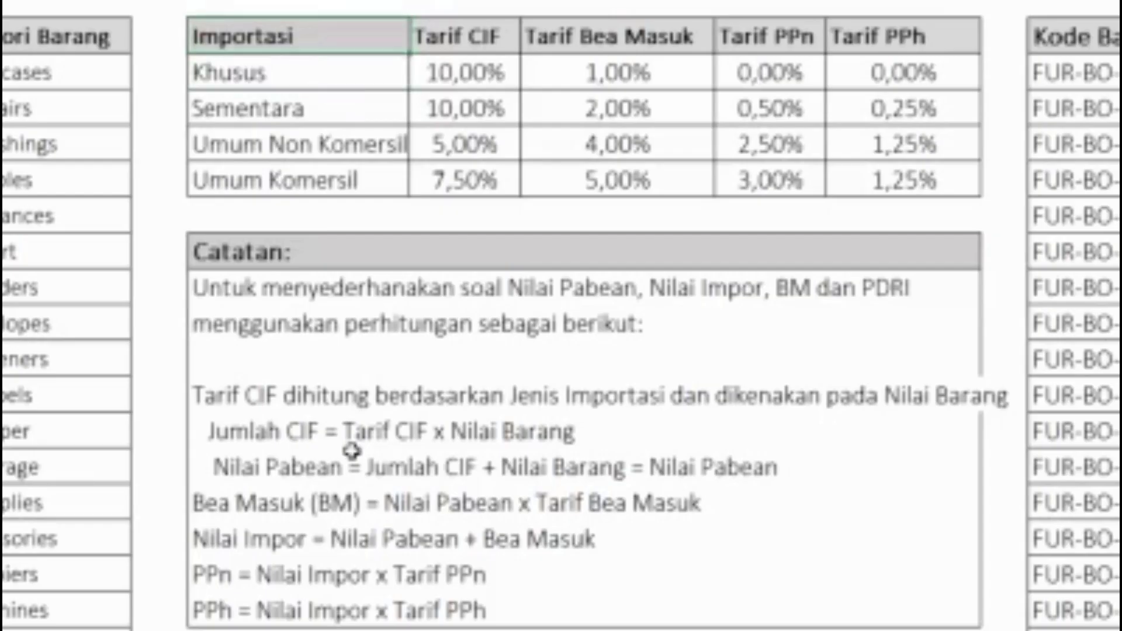
key(ctrl+shift+Down)
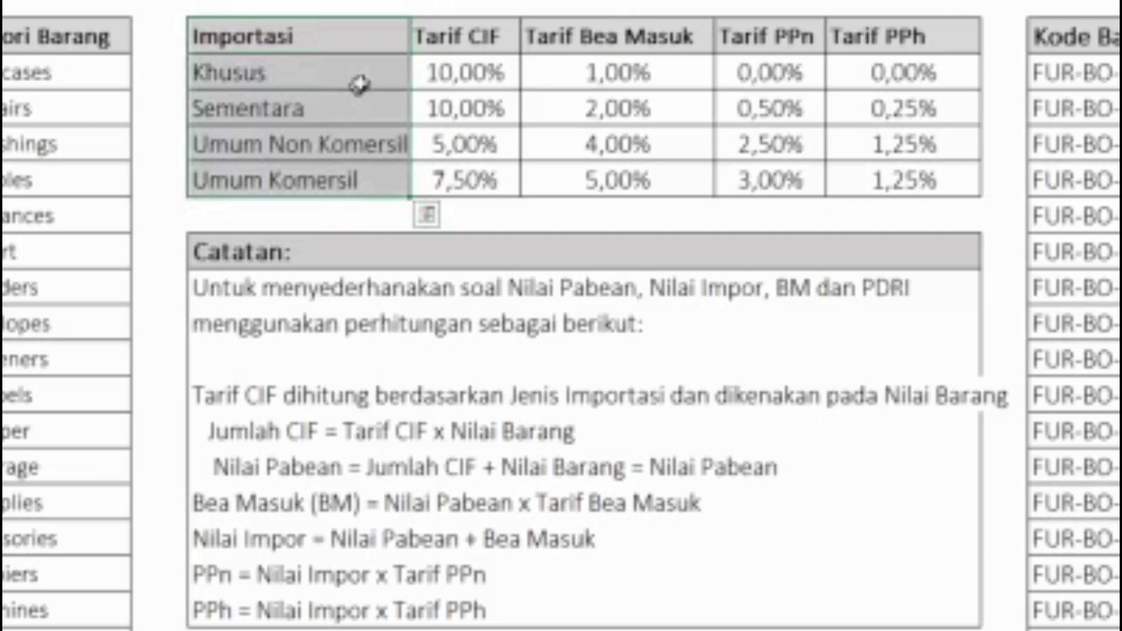
click(339, 70)
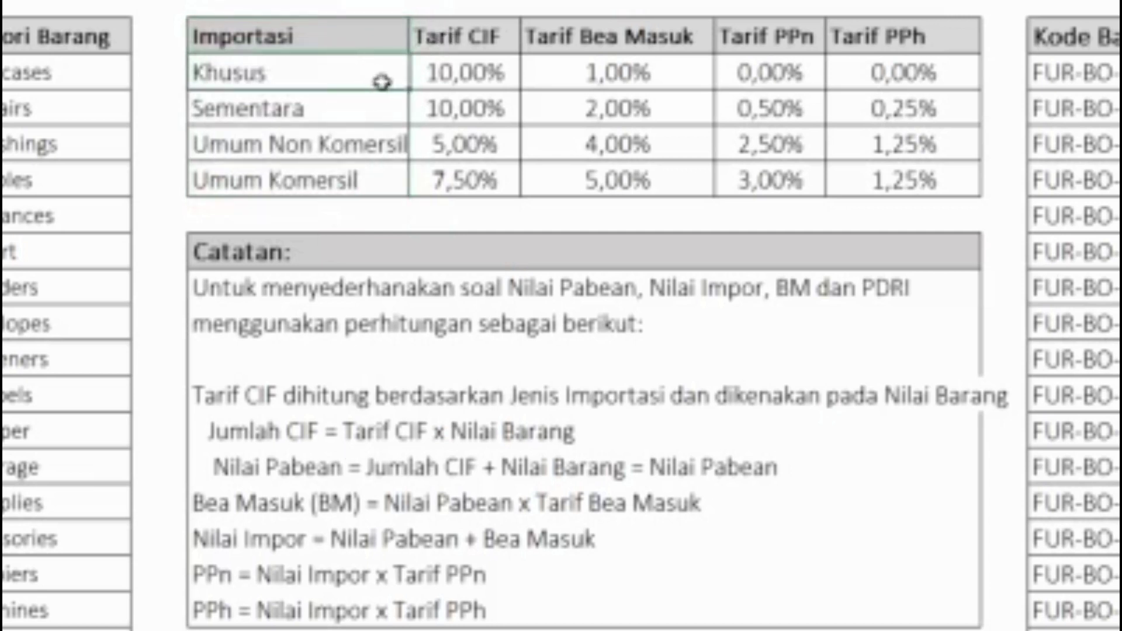
click(434, 71)
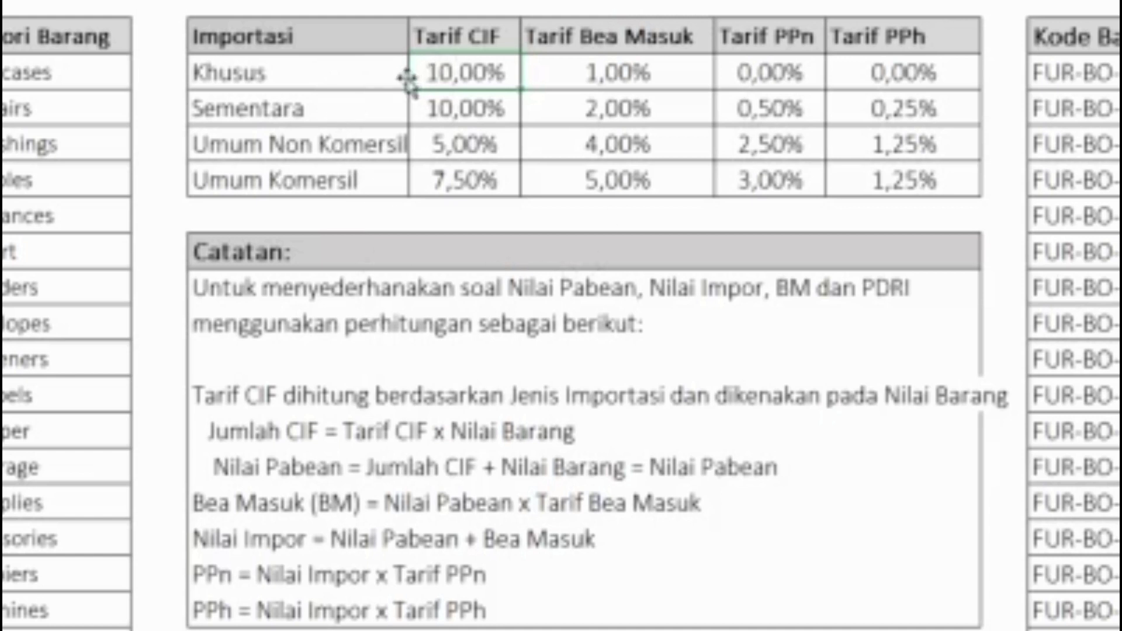
click(325, 74)
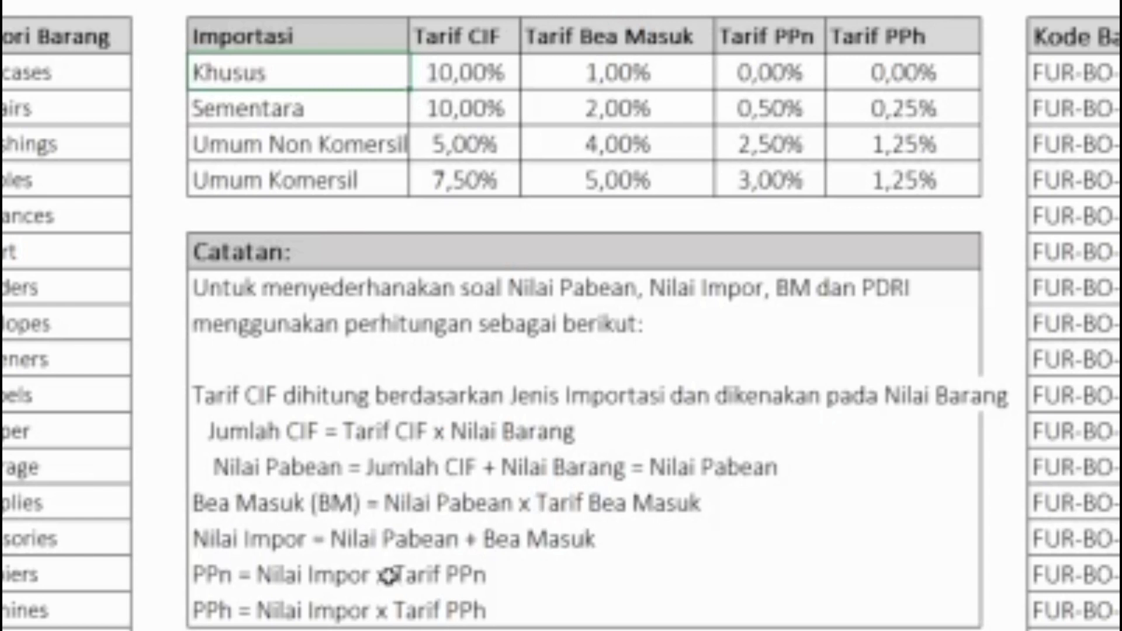
Check the Bea Masuk formula in the reference notes, then locate the Bea Masuk and Nilai Impor columns on the DataTransaksi PIB sheet.
click(236, 497)
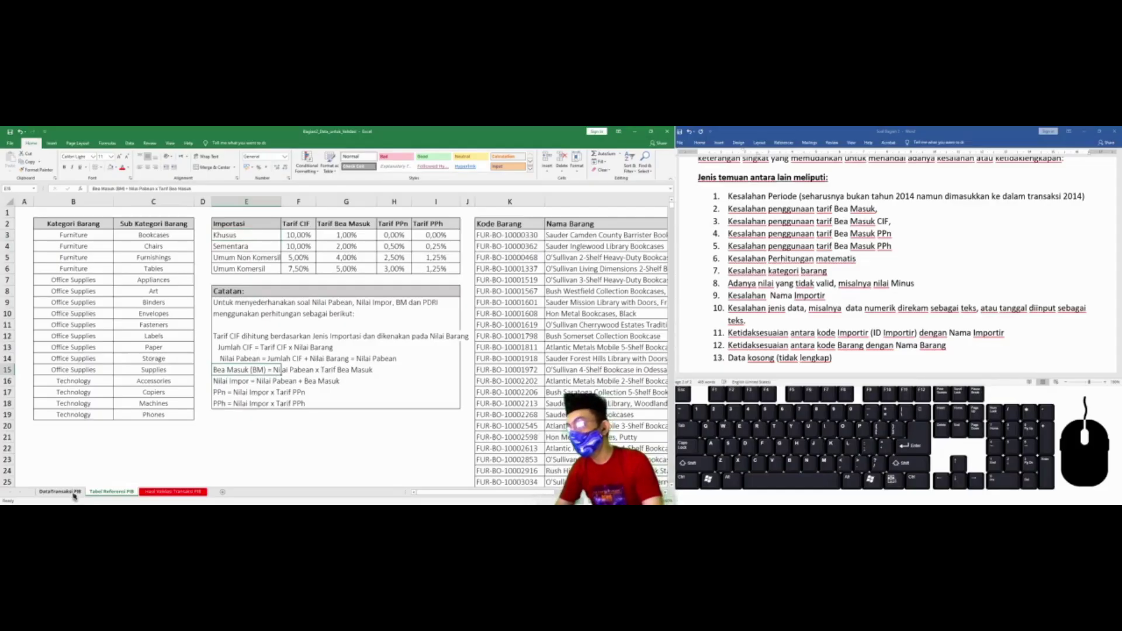
click(73, 493)
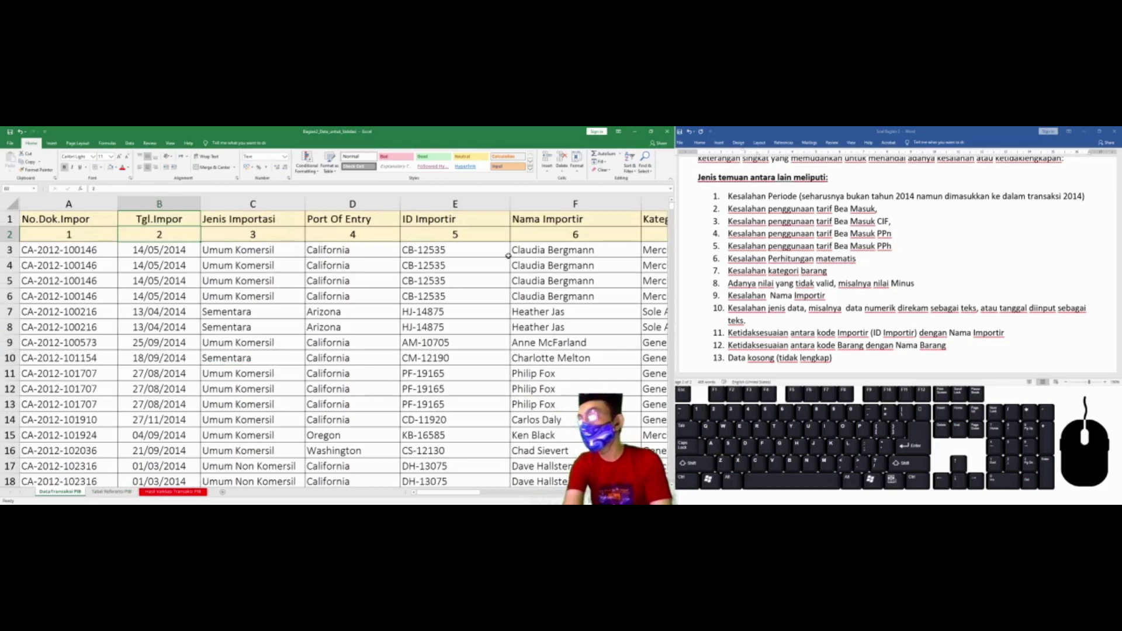
click(511, 255)
click(510, 233)
key(Right)
key(Right)
key(Right)
key(Right)
key(Right)
key(Right)
key(Right)
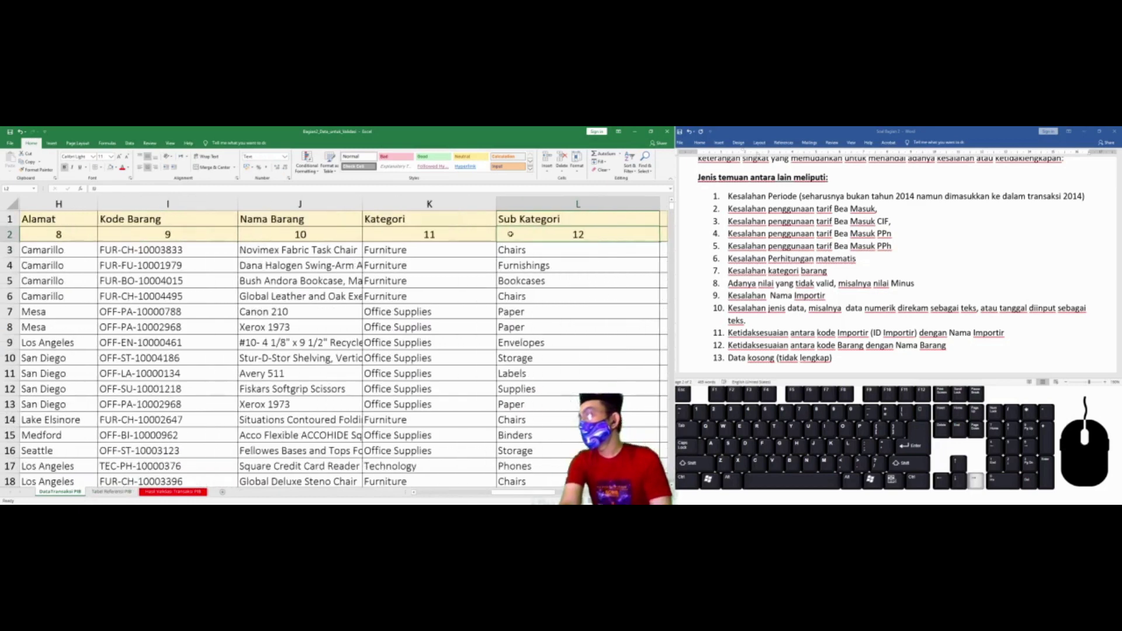
key(Right)
key(Right)
key(Right)
key(Right)
key(Right)
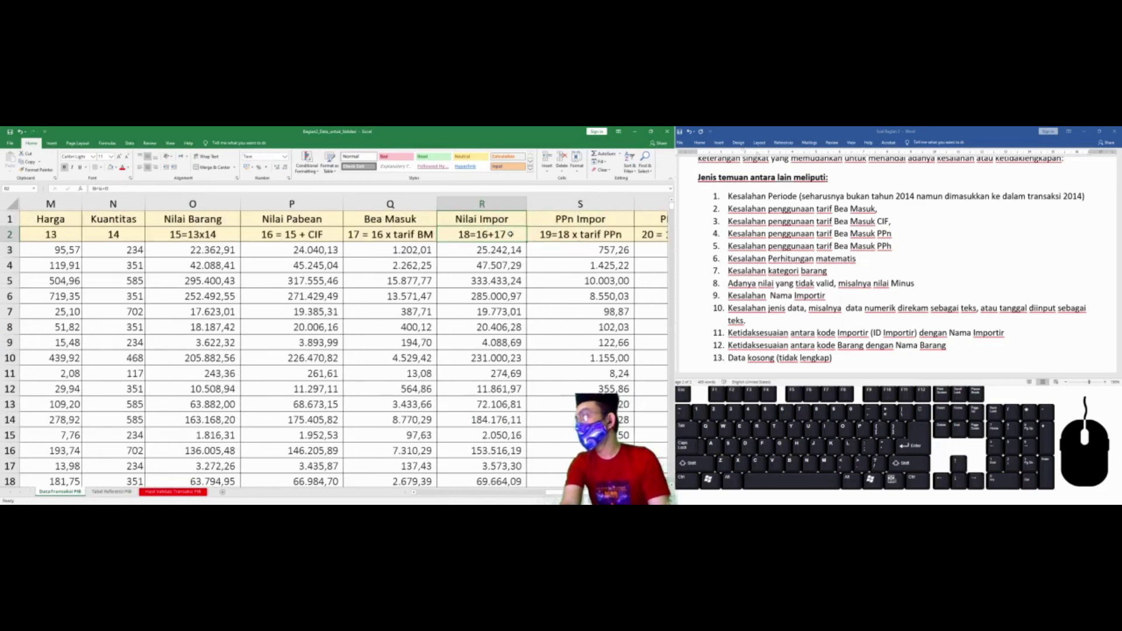
Examine the formula notes and first-row amounts of Bea Masuk and Nilai Pabean to see how the duty tariff is derived.
click(424, 233)
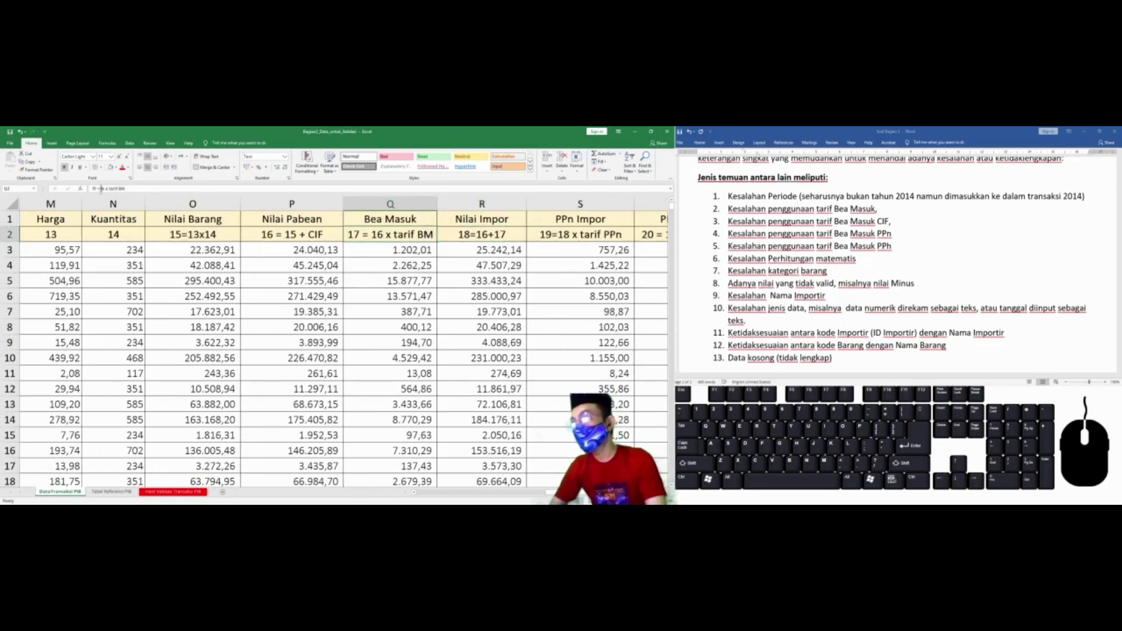
click(272, 236)
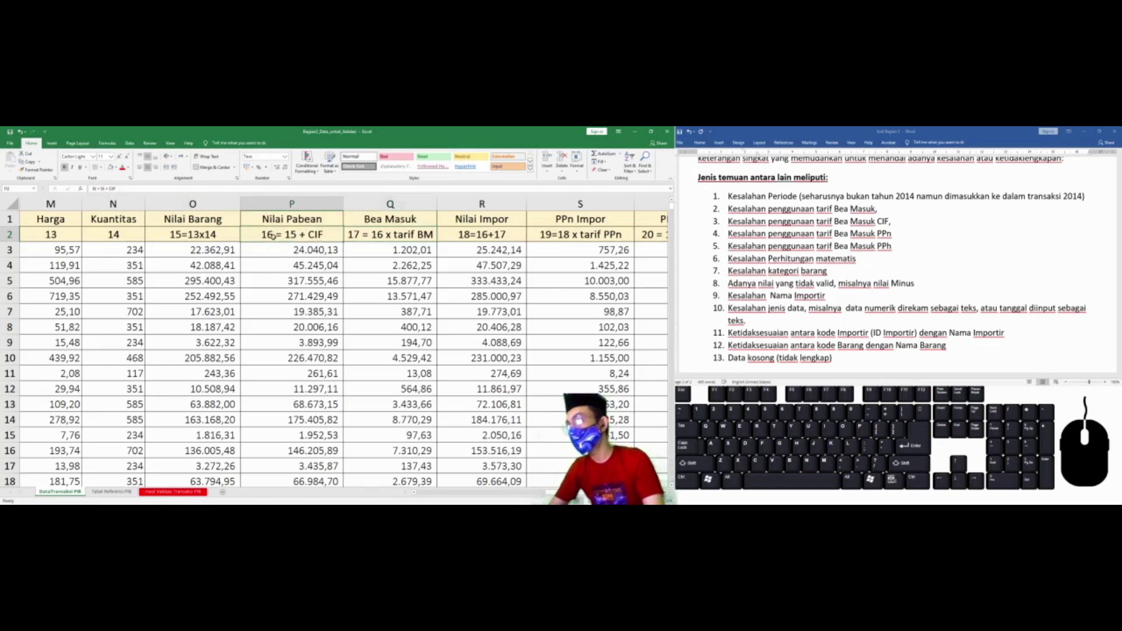
click(280, 219)
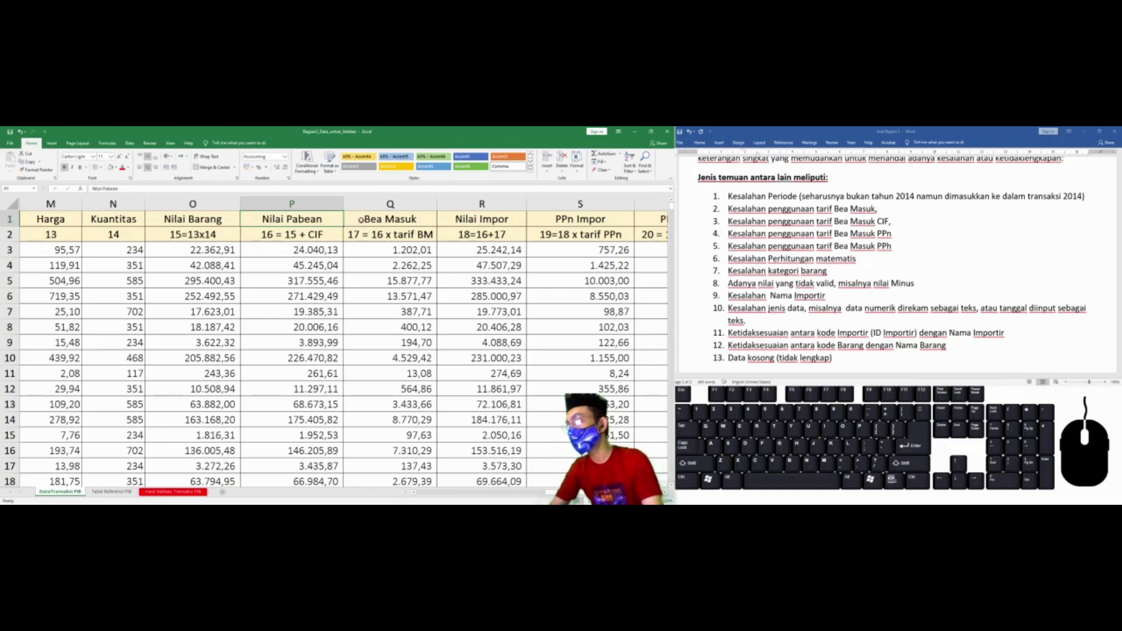
click(370, 248)
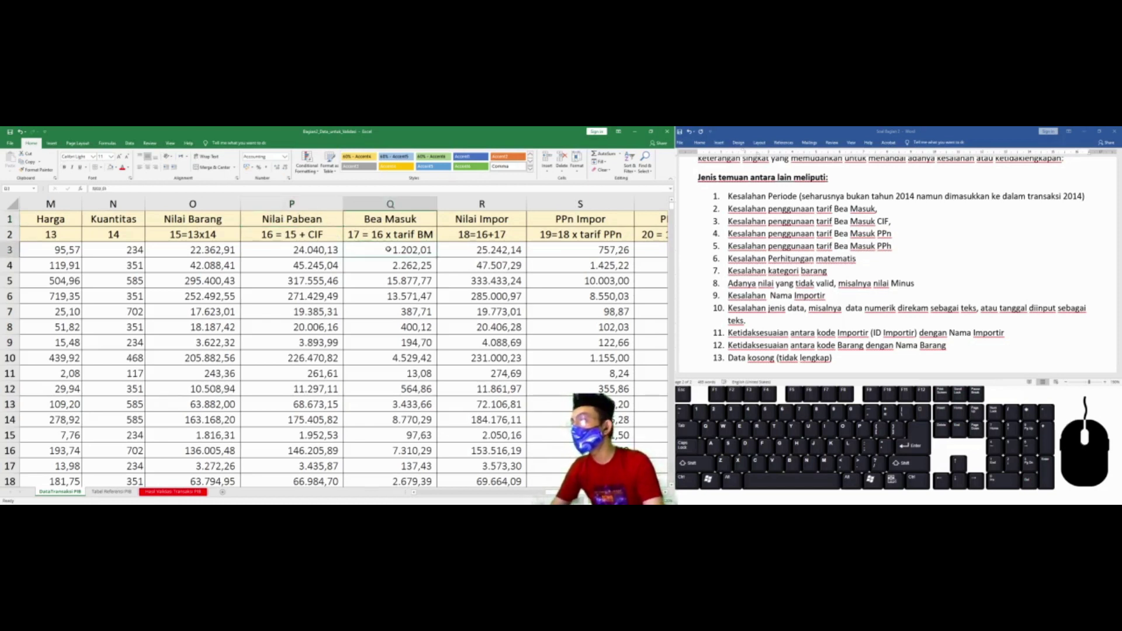
click(315, 250)
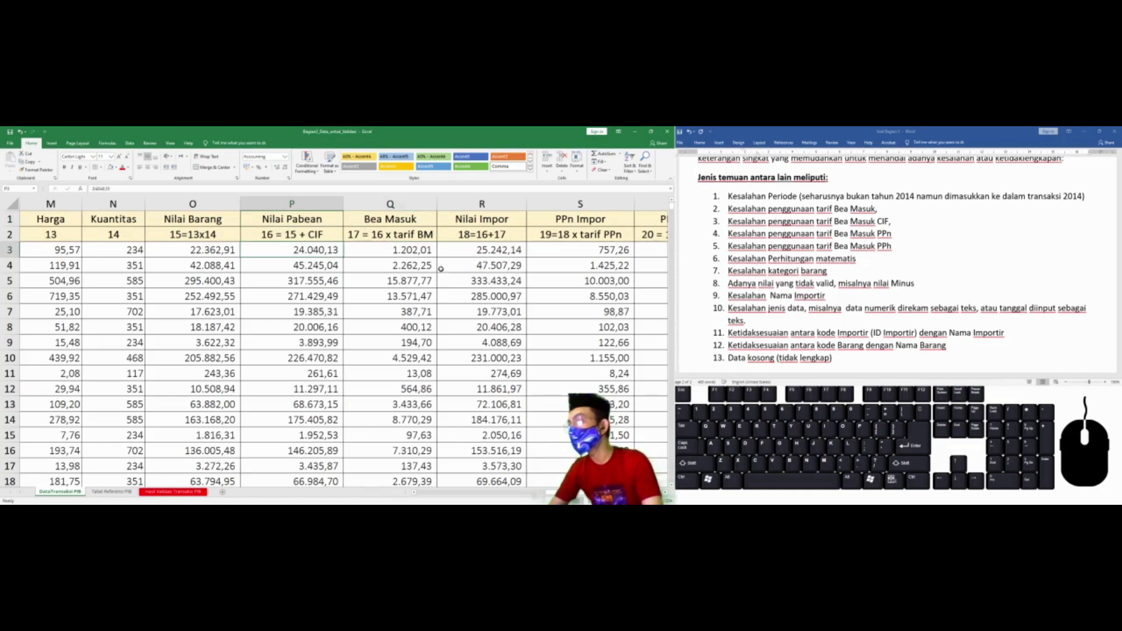
Insert a blank column R between Bea Masuk and Nilai Impor.
click(449, 250)
key(ctrl+shift+Down)
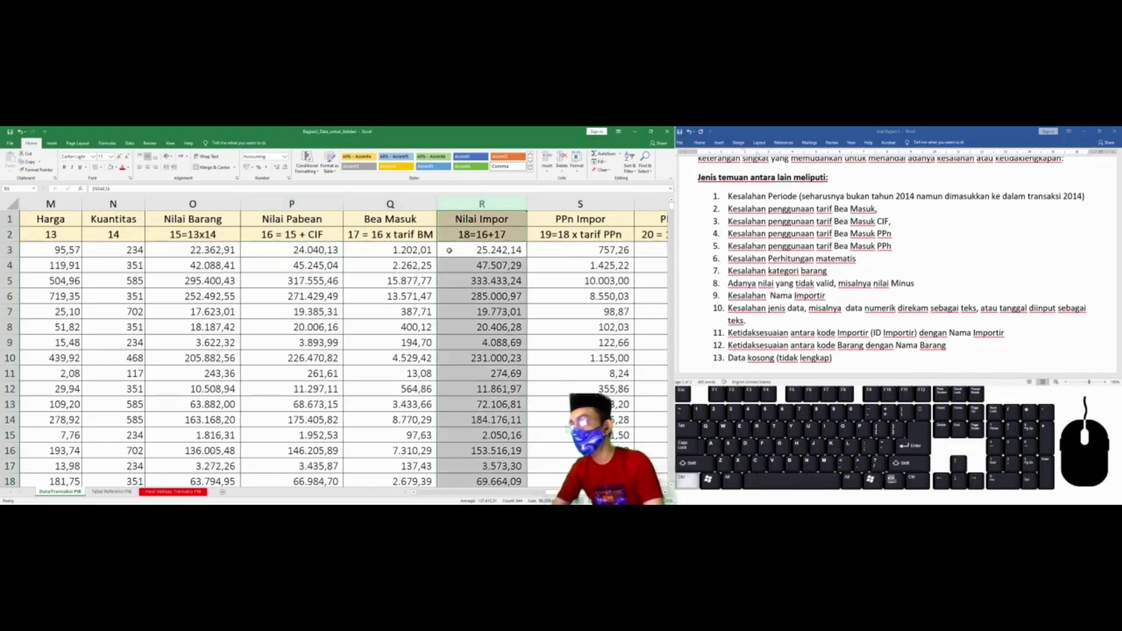
key(ctrl+shift+plus)
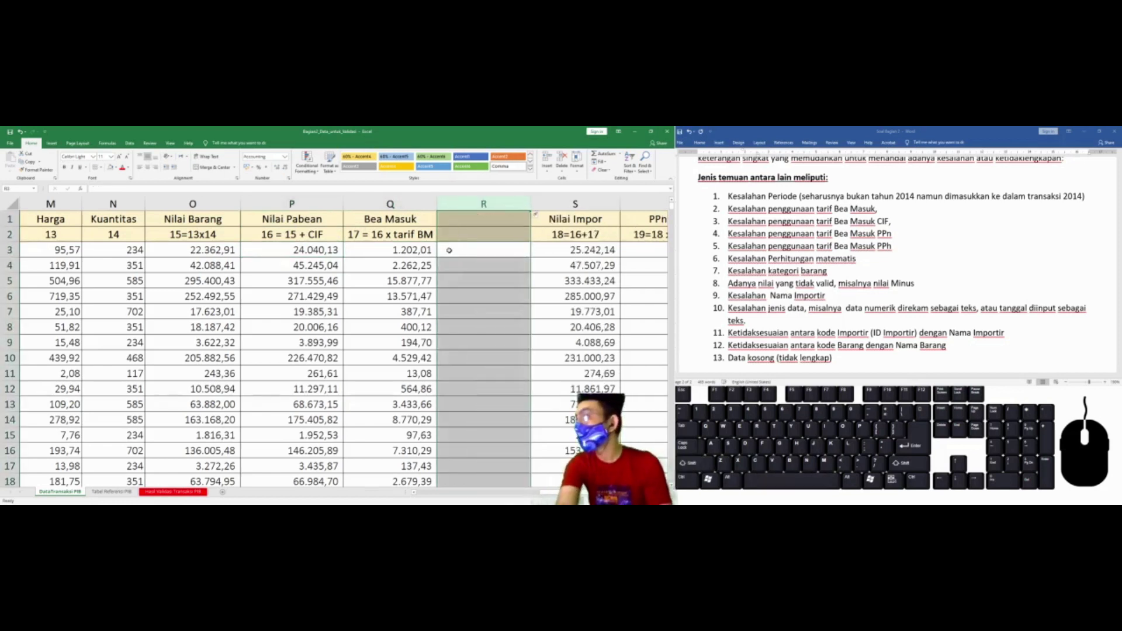
Title the new column Tarif BM in R1.
click(459, 244)
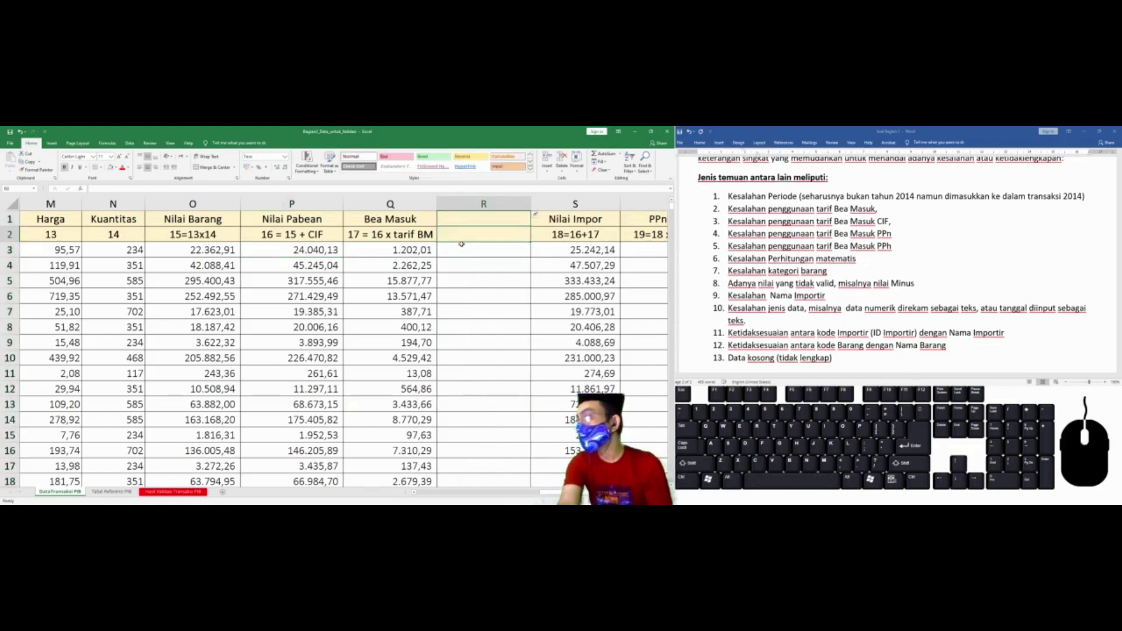
text(Tarif)
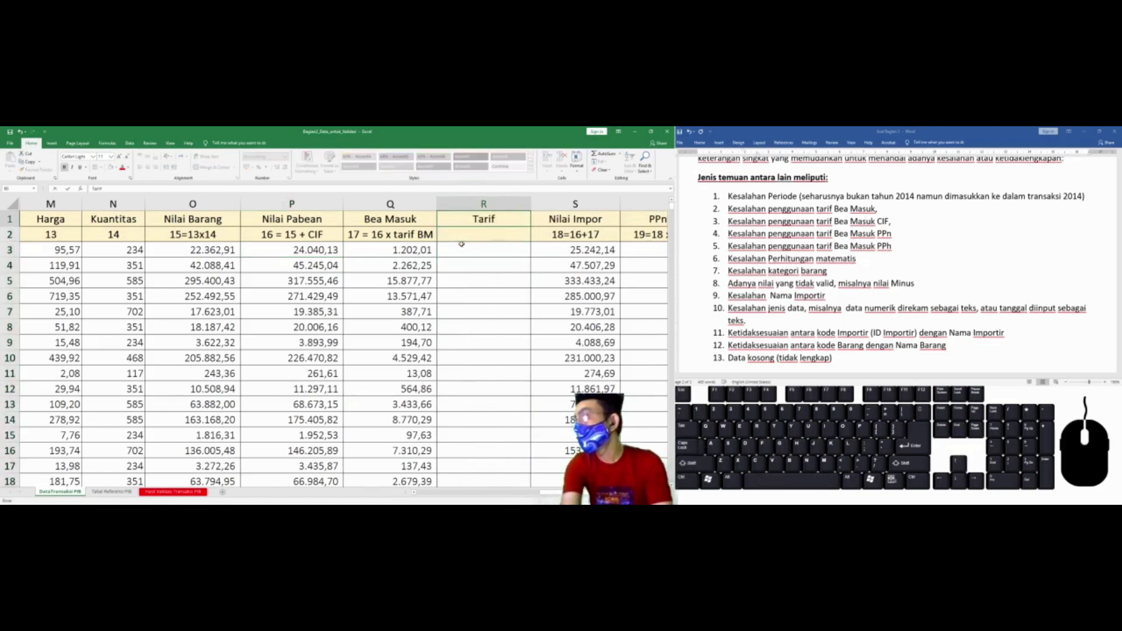
text( VM)
key(BackSpace)
key(BackSpace)
text(BM)
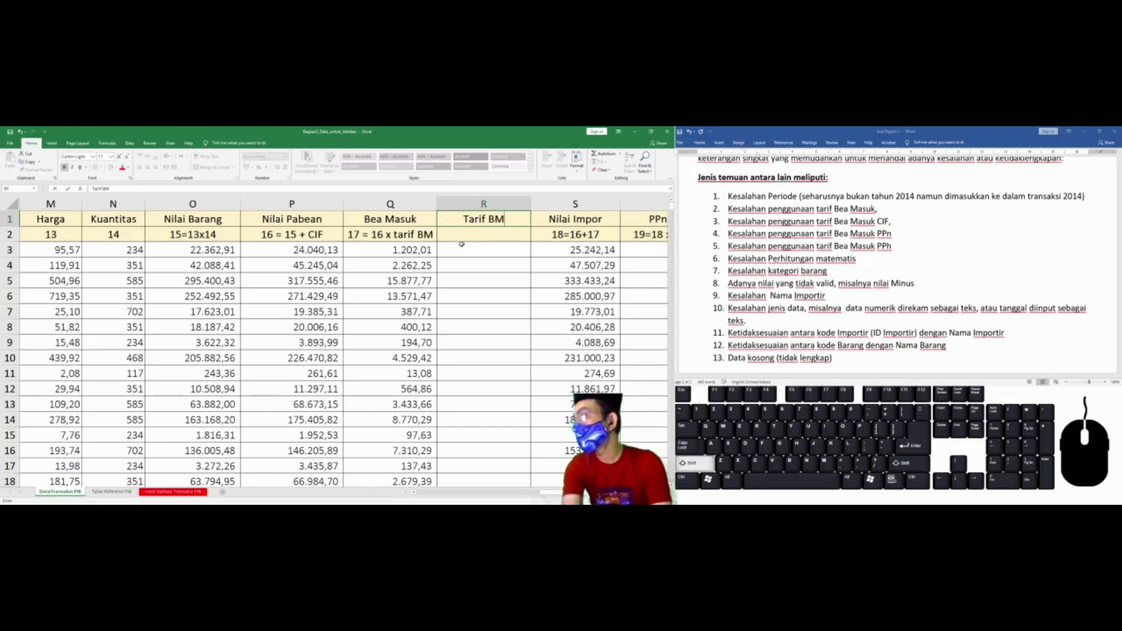
key(Return)
Calculate the first row's duty tariff in R3 by dividing Bea Masuk by Nilai Pabean with =Q3/P3.
click(461, 244)
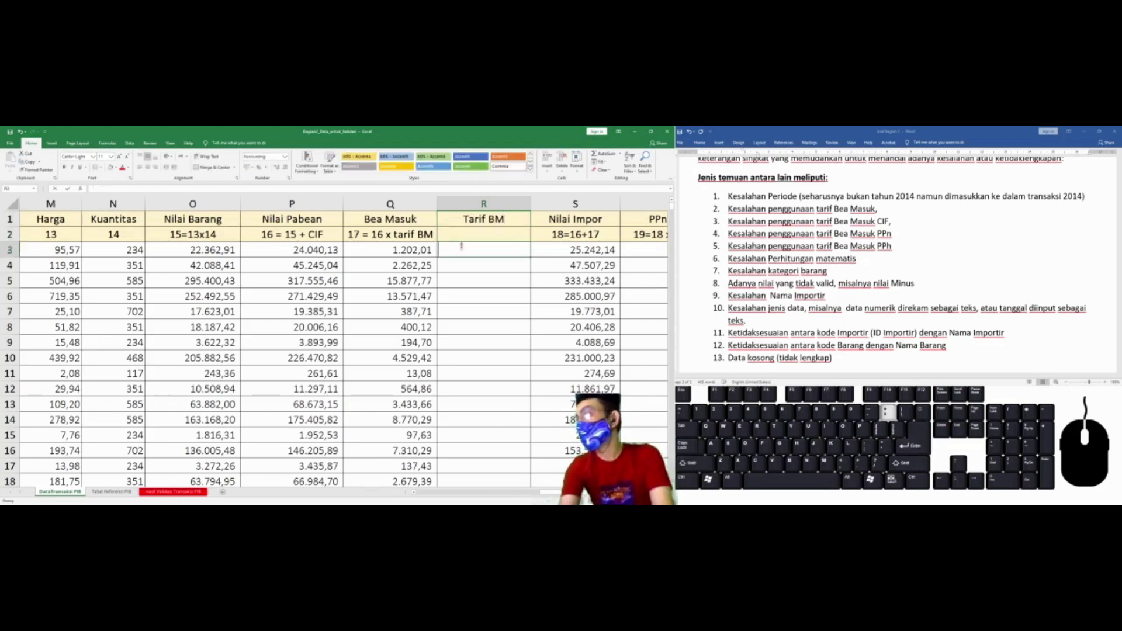
text(=)
key(Left)
text(/)
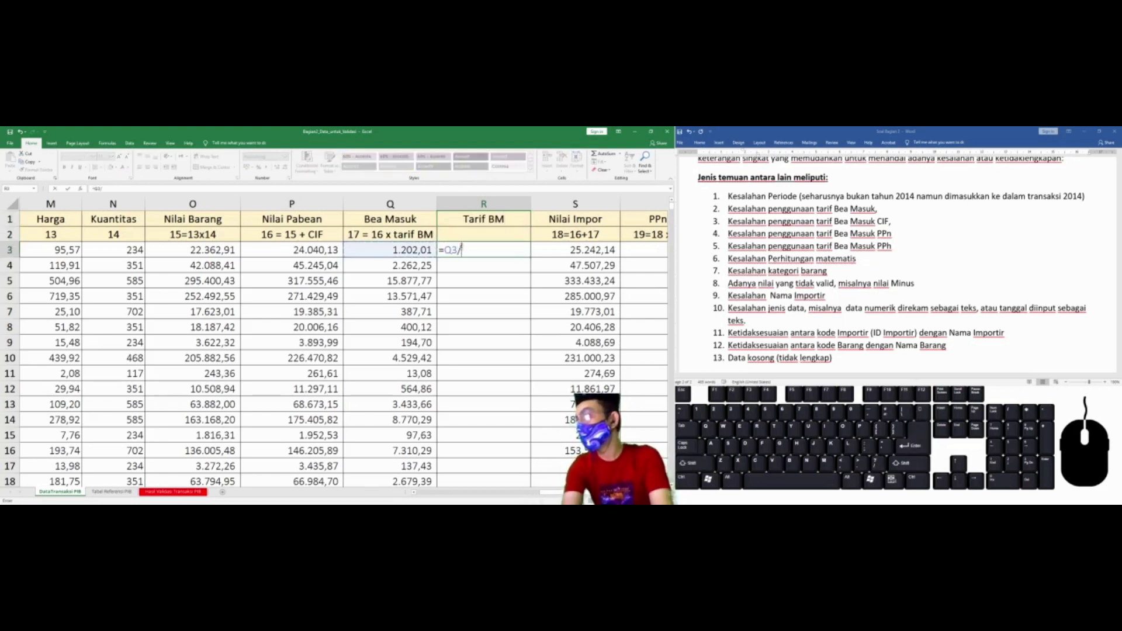
key(Left)
key(Left)
key(Return)
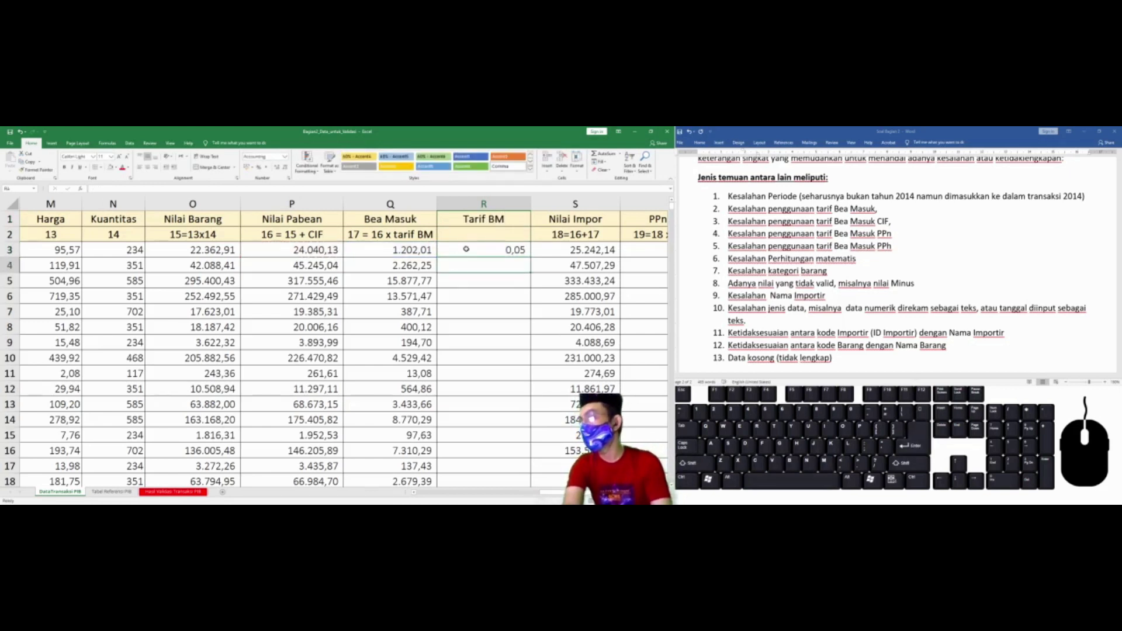
Look up the Jenis Importasi of the first transaction in C3 and return to its Tarif BM calculation.
click(470, 249)
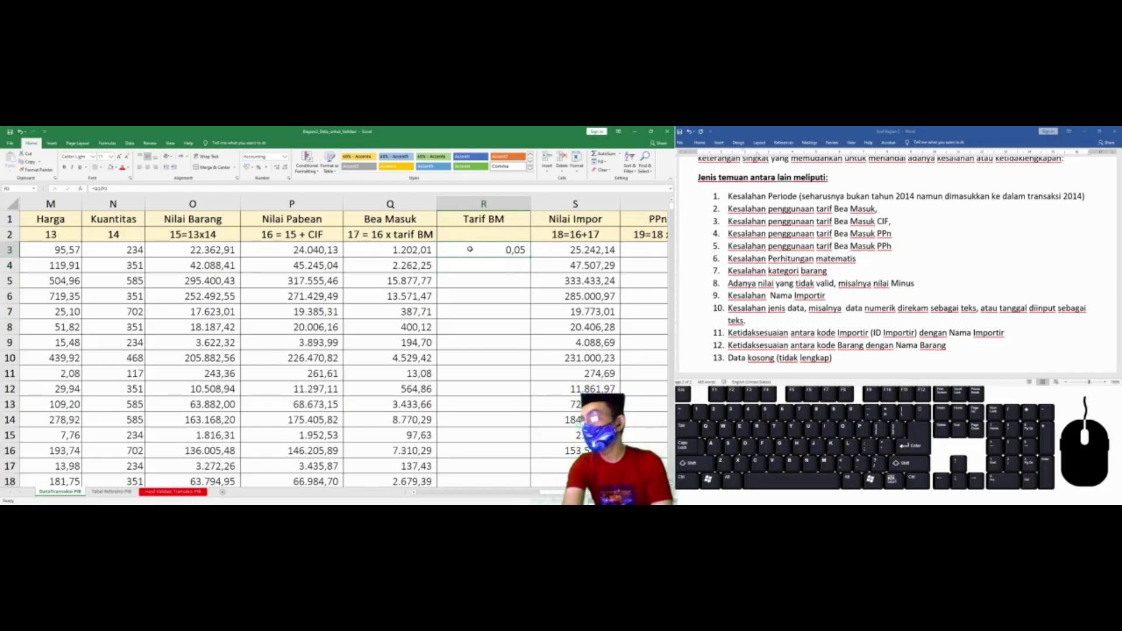
key(ctrl+Left)
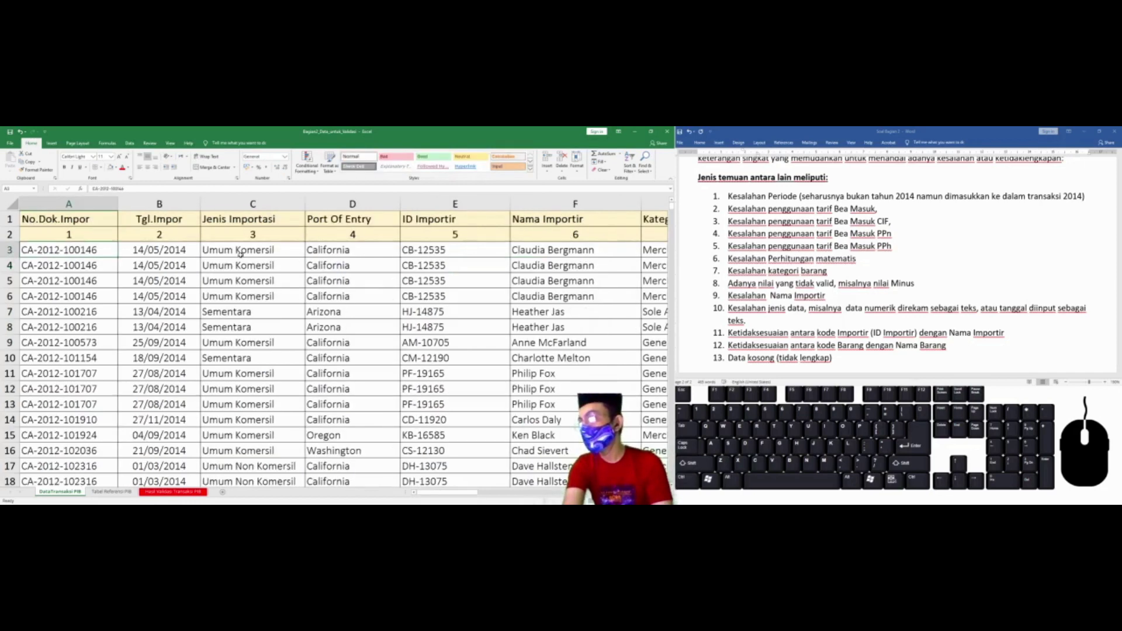
click(240, 254)
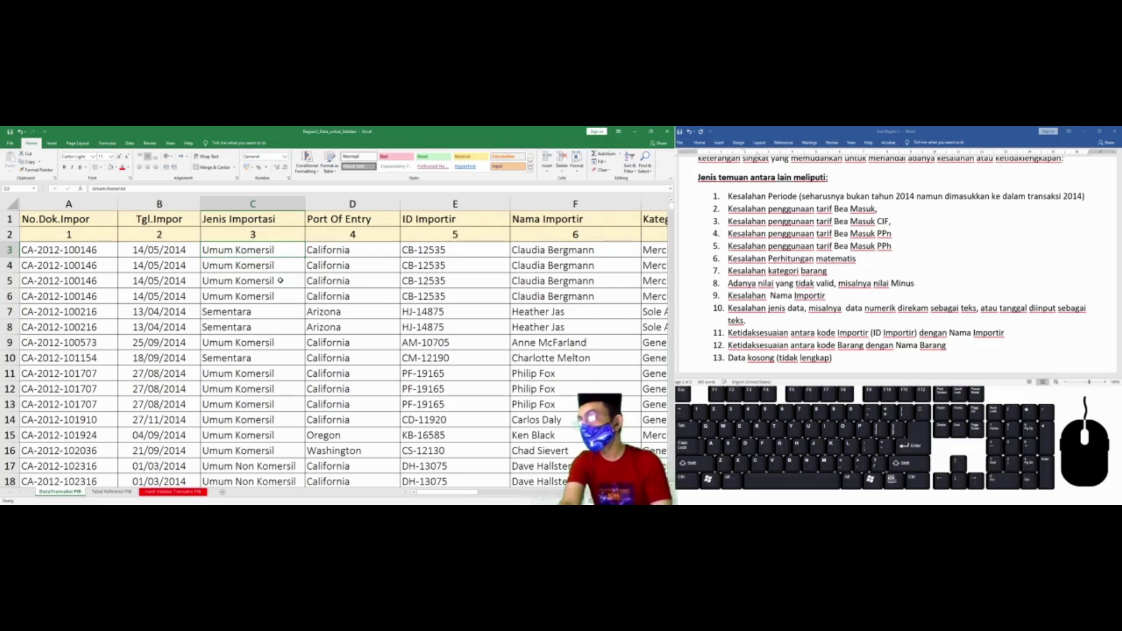
key(ctrl+Right)
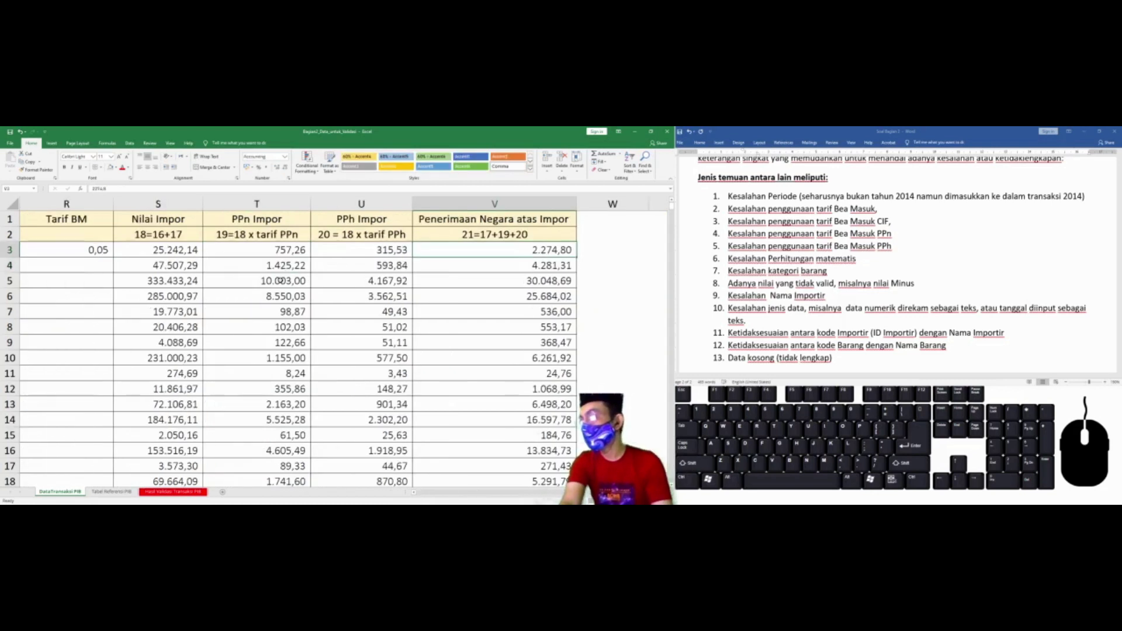
key(Left)
key(Left)
key(Left)
key(Left)
key(Left)
key(Left)
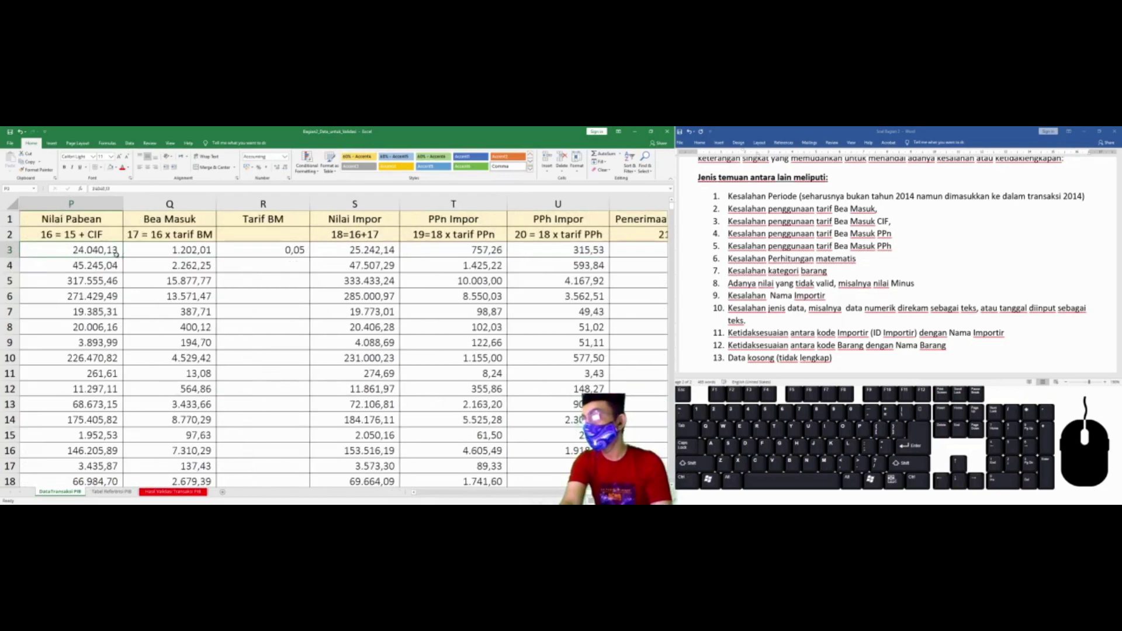
Compare the calculated tariff with the Umum Komersil Tarif Bea Masuk on the Tabel Referensi PIB sheet, then return to the transaction's Nilai Pabean.
key(ctrl+Page_Down)
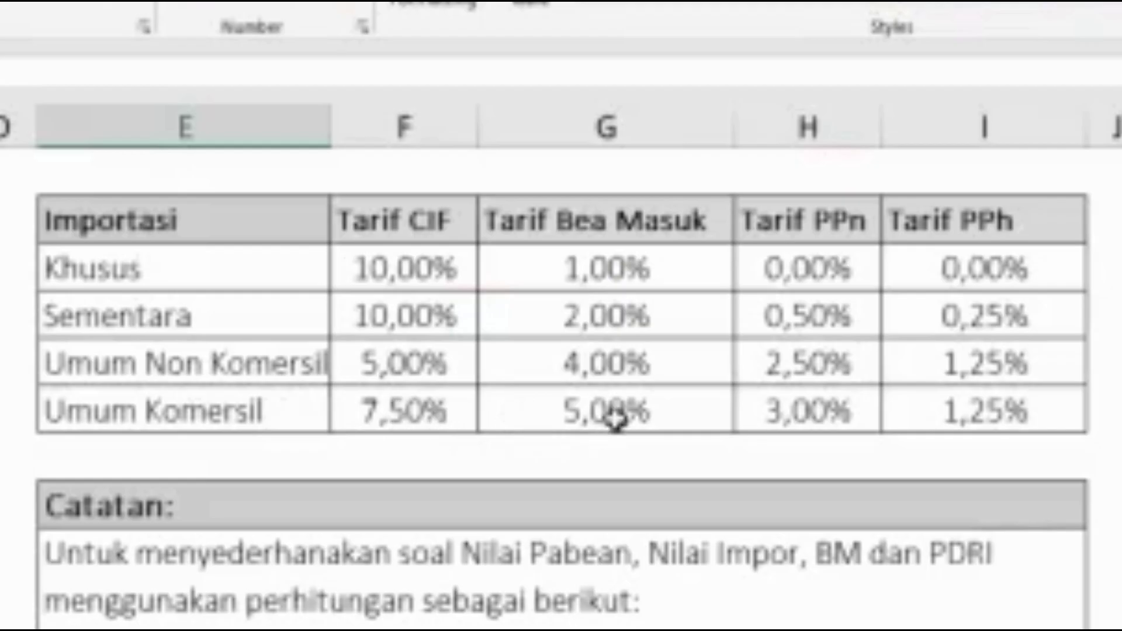
click(347, 269)
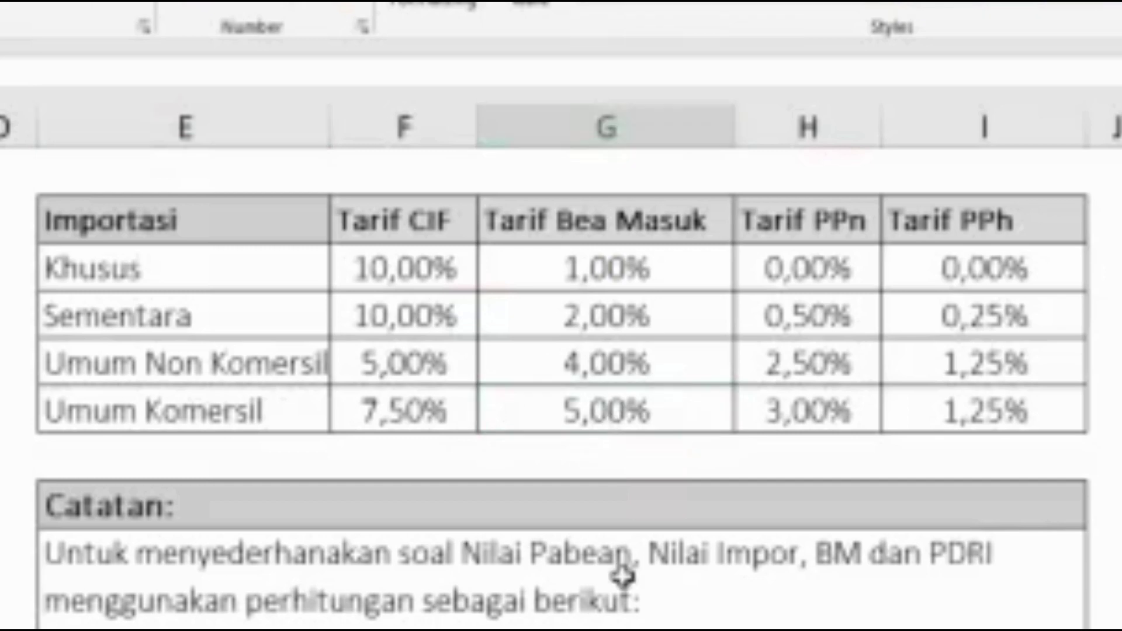
key(ctrl+Page_Up)
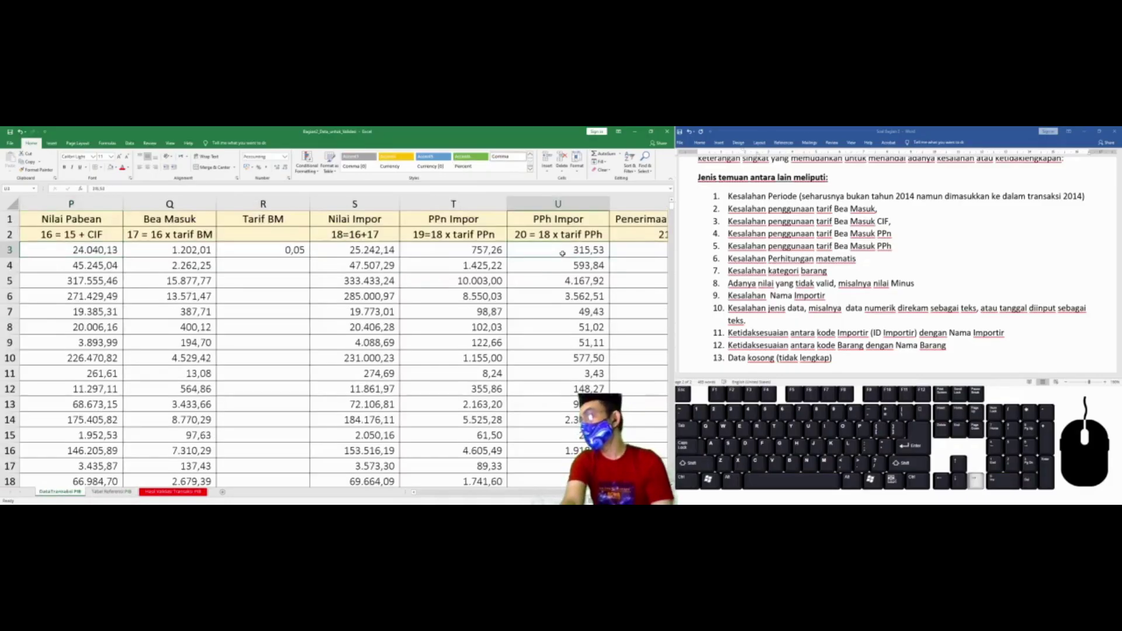
click(558, 253)
scroll(563, 253, right, 3)
key(Left)
key(Left)
key(Left)
key(Left)
key(Left)
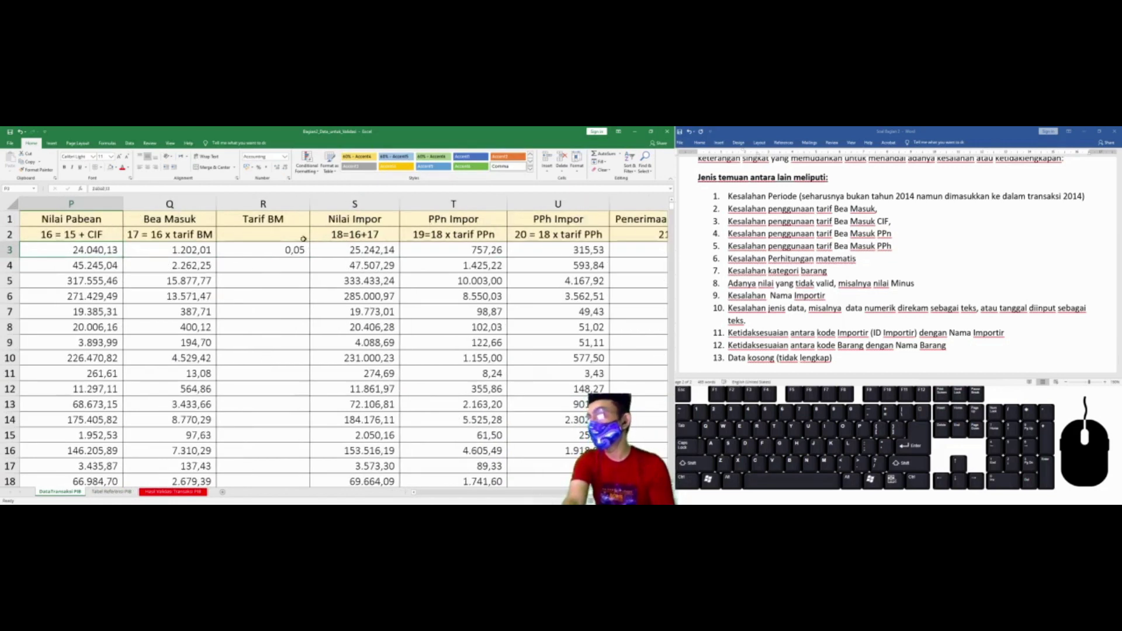
Show the Tarif BM value in R3 with twelve decimal places and select the cell below it, R4.
click(294, 249)
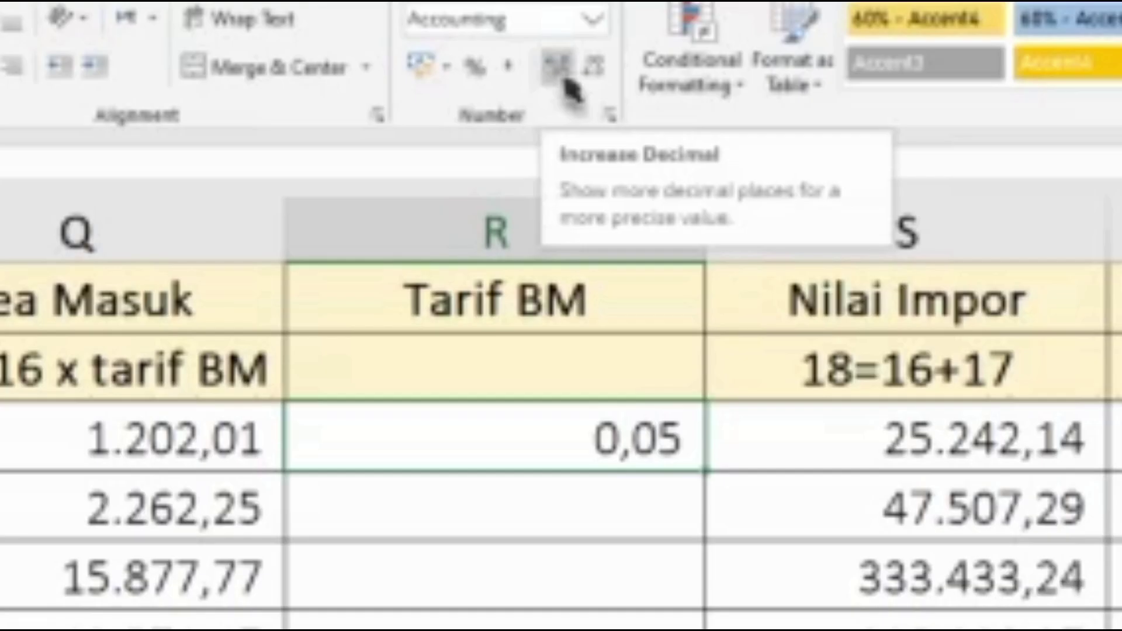
click(564, 82)
click(564, 82)
click(565, 81)
click(565, 82)
click(565, 82)
click(564, 82)
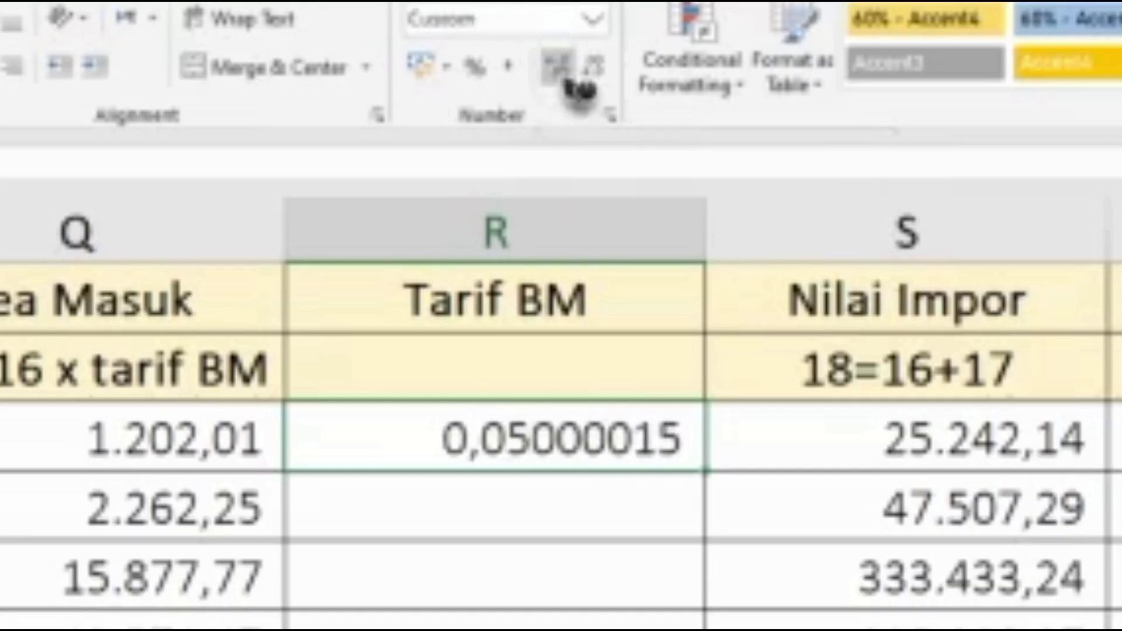
click(564, 82)
click(564, 81)
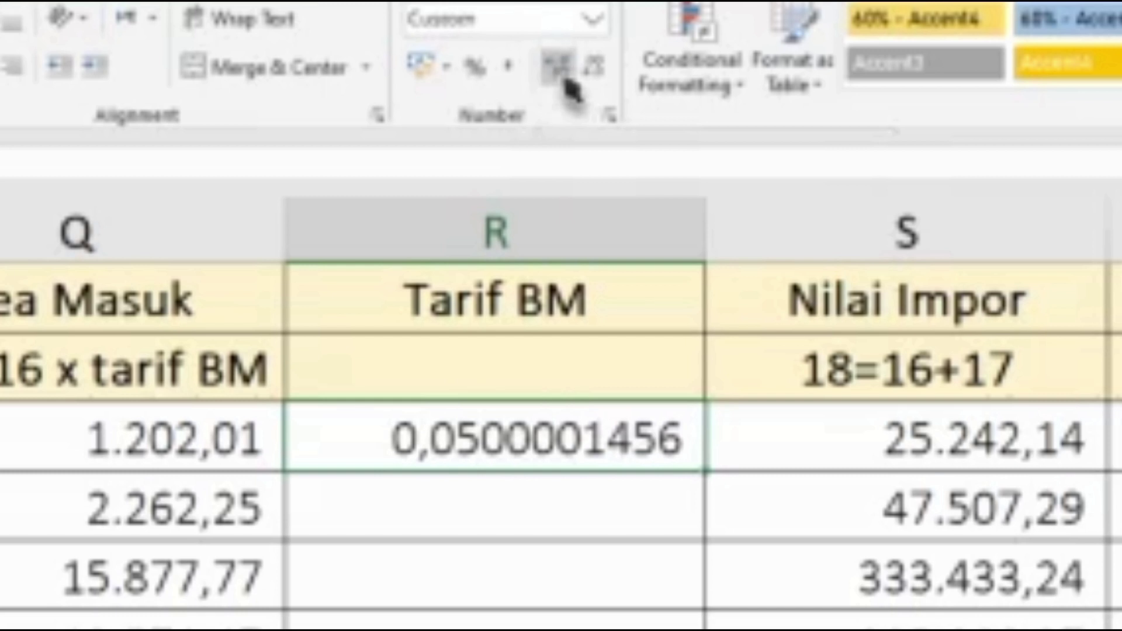
click(564, 82)
click(565, 81)
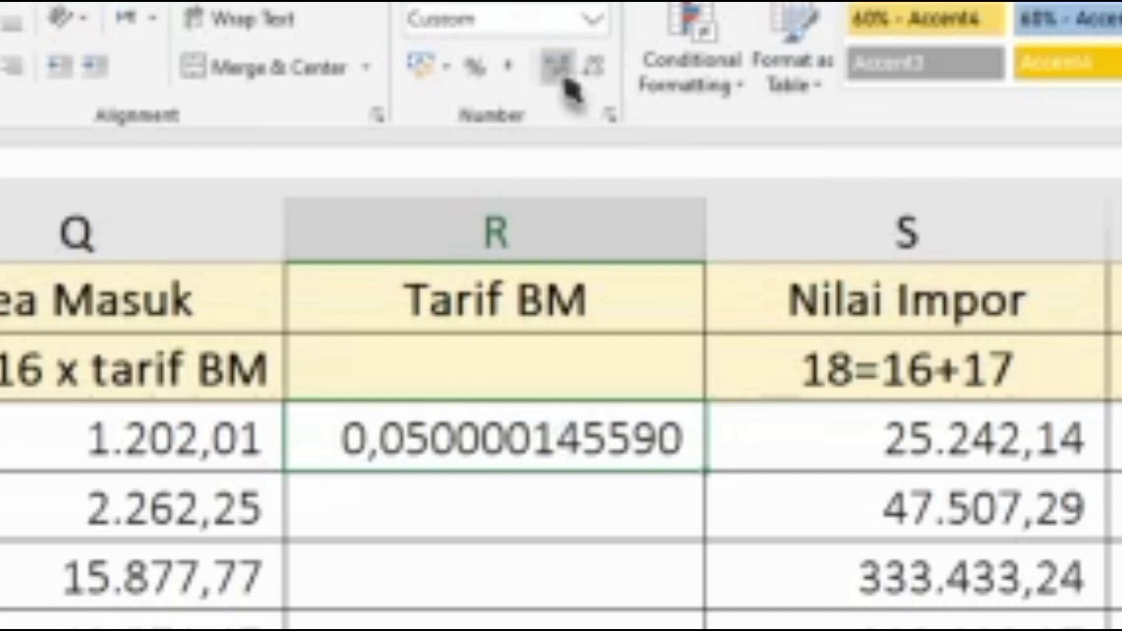
click(590, 497)
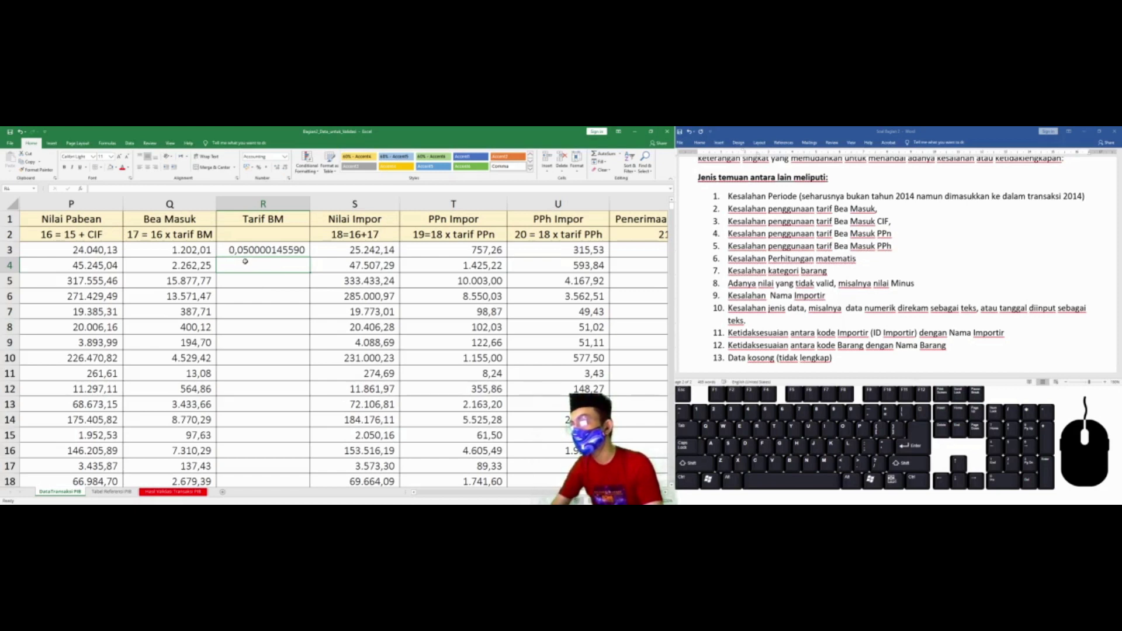
click(241, 250)
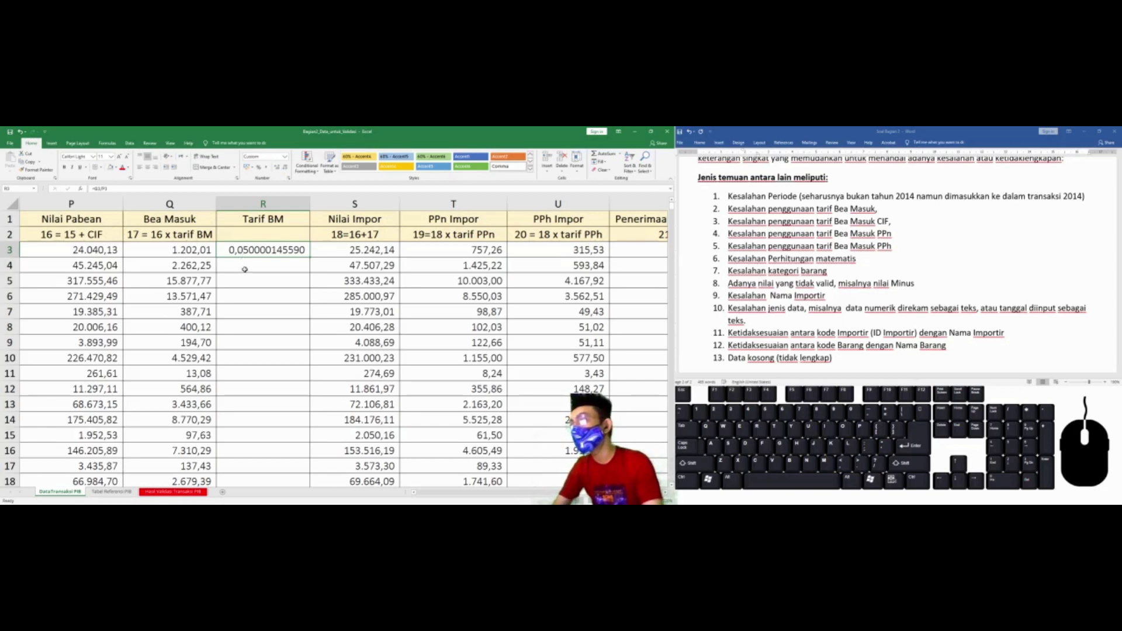
click(244, 270)
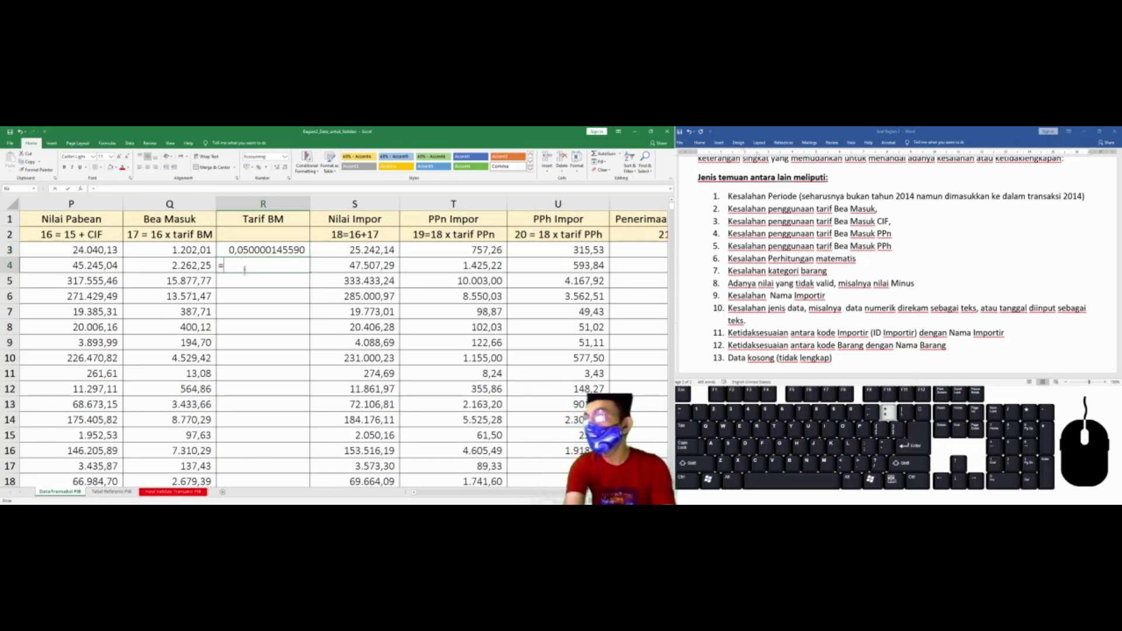
text(=)
key(Up)
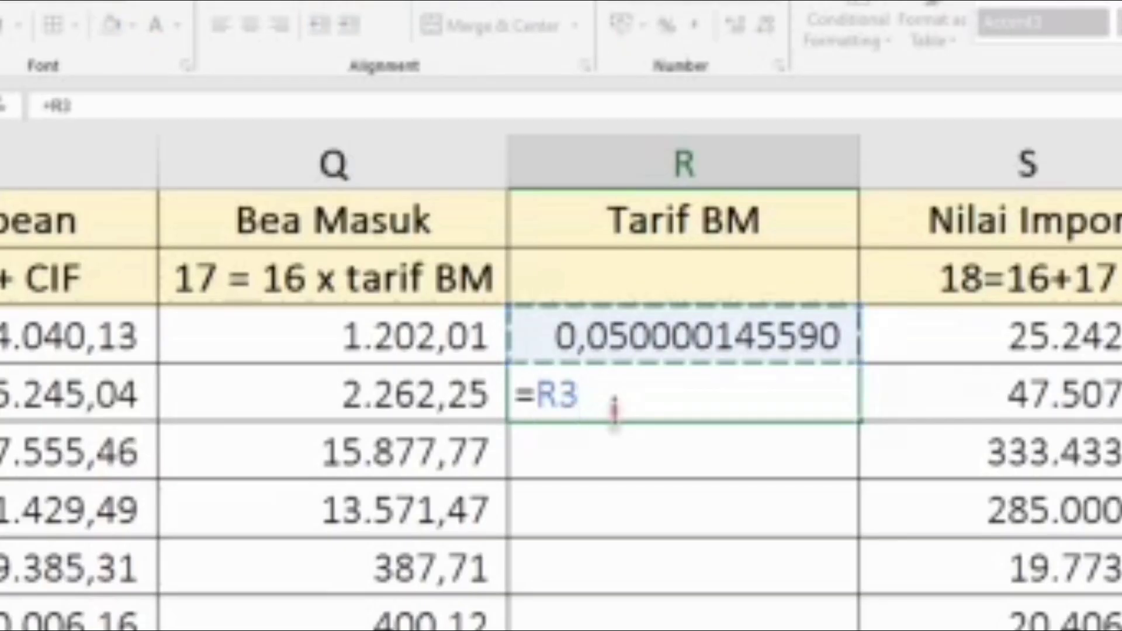
key(Escape)
Round the R3 tariff to seven decimal places in R4 with =ROUND(R3;7).
text(=round()
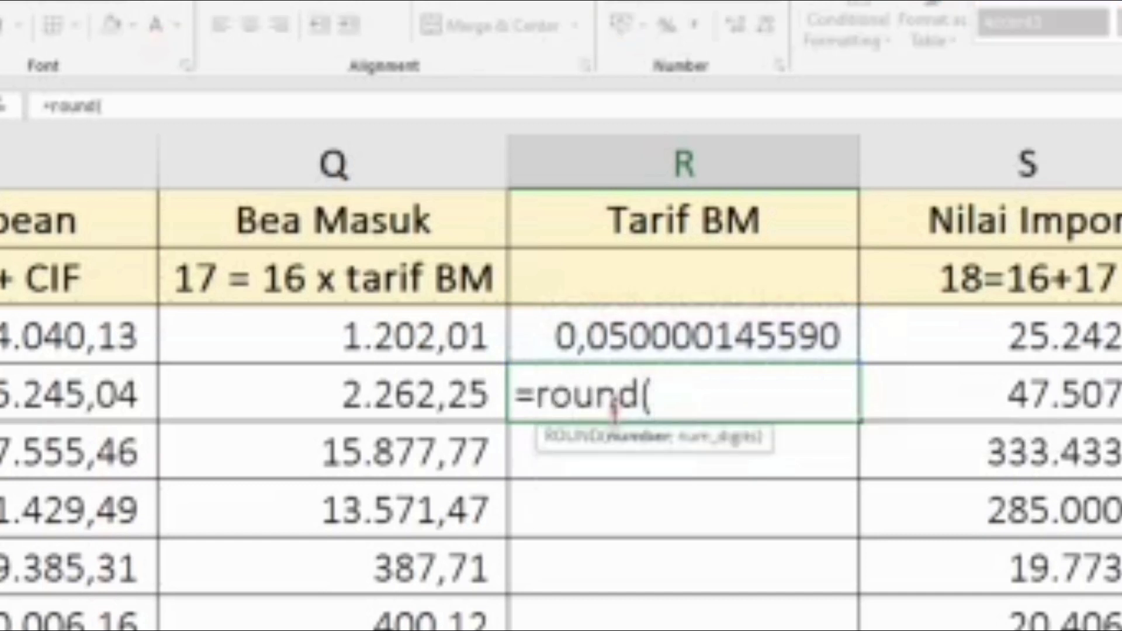
key(Up)
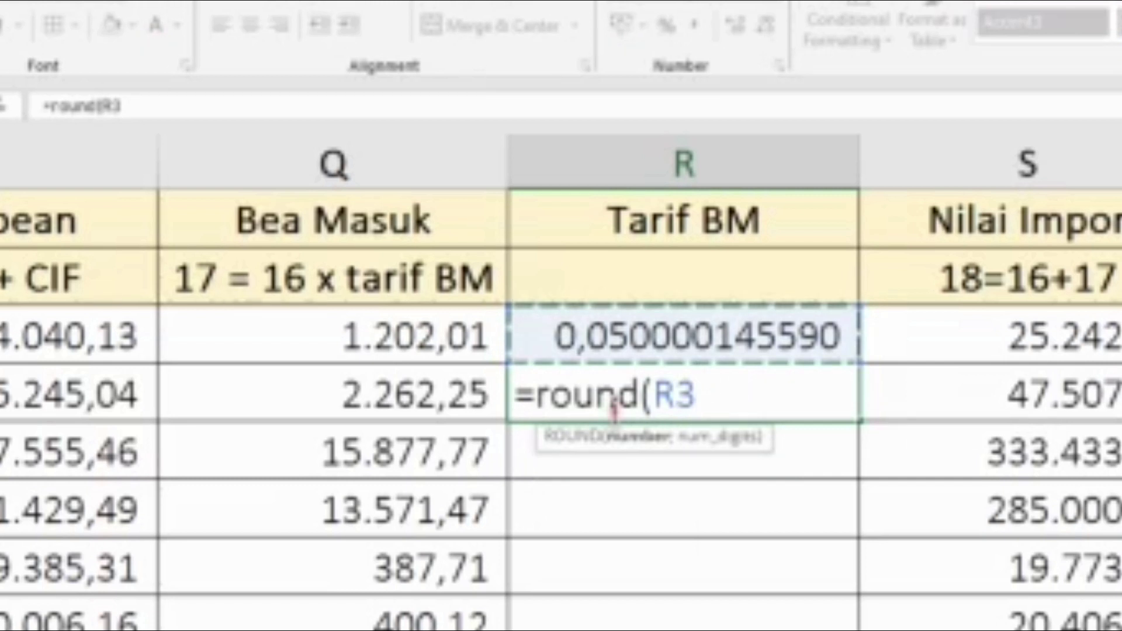
text(;)
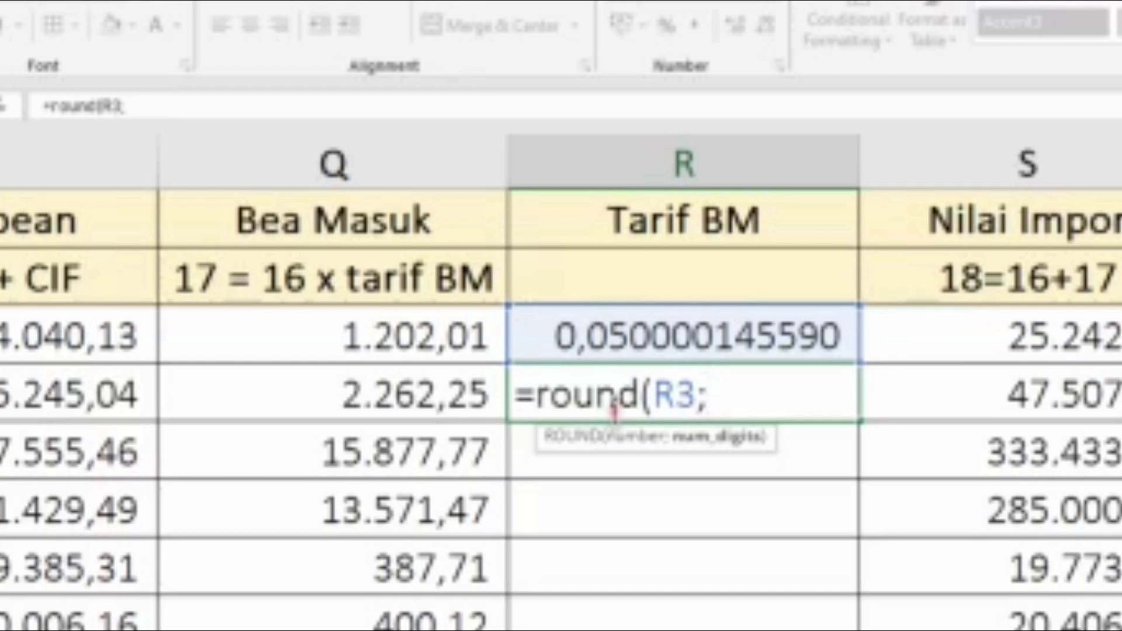
text(2)
key(BackSpace)
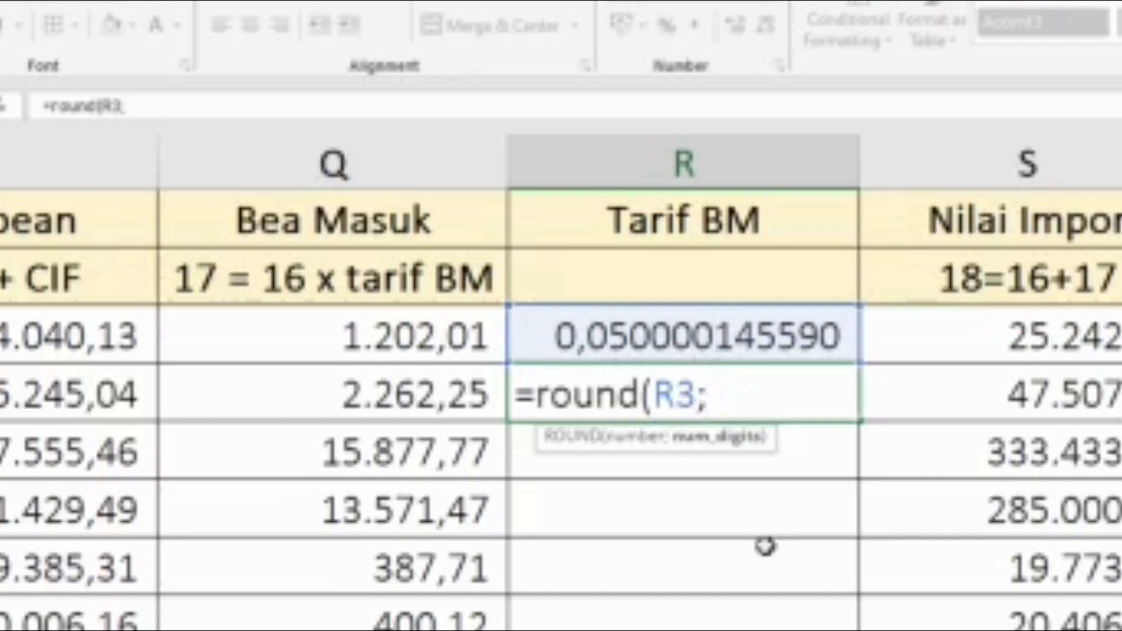
text(7)
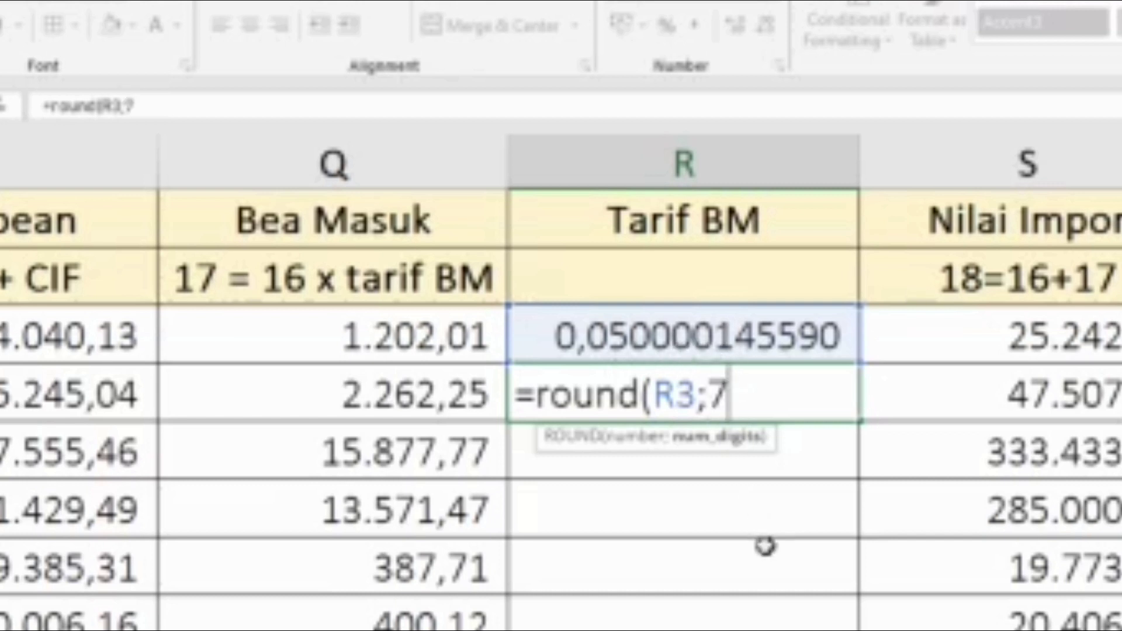
key(Return)
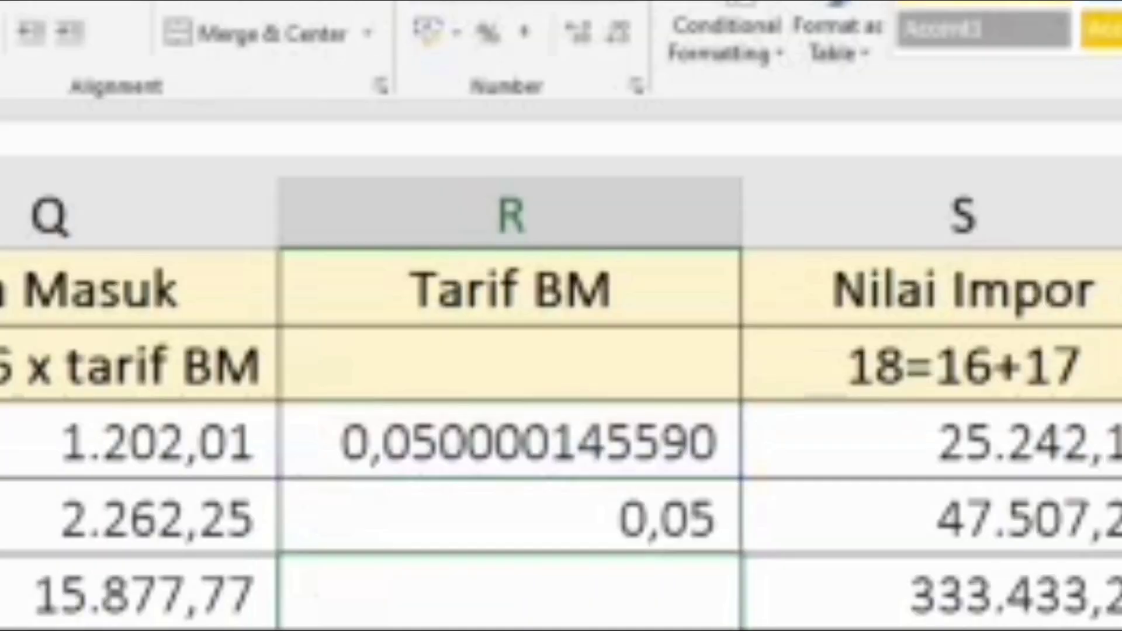
Show the rounded tariff in R4 with twelve decimal places.
key(Up)
click(582, 44)
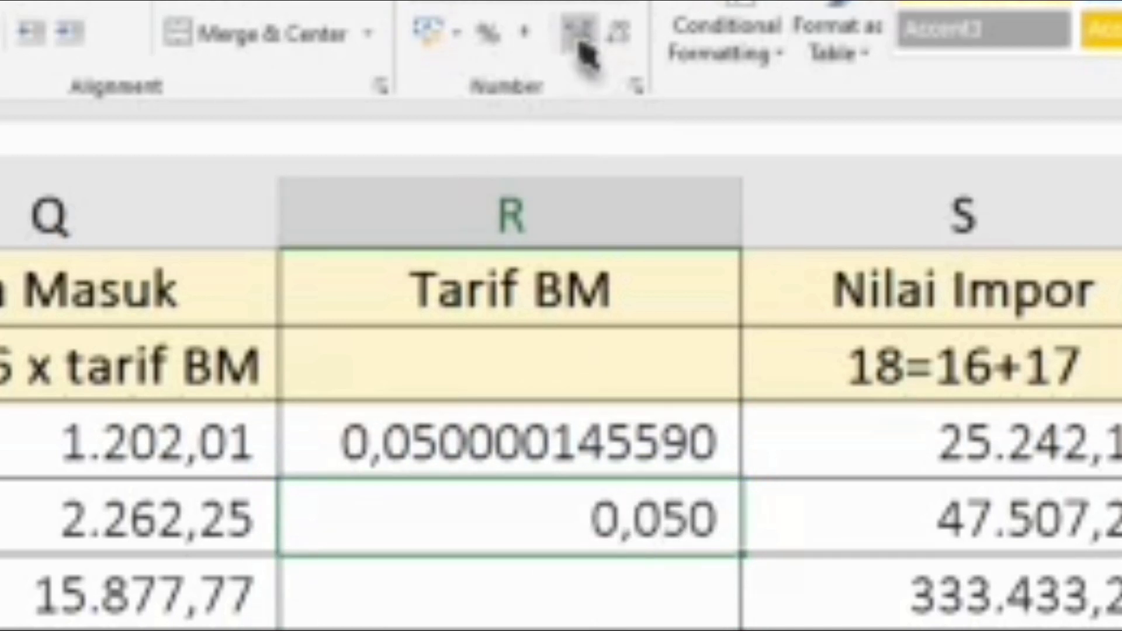
click(581, 44)
click(582, 44)
click(582, 44)
click(582, 44)
click(581, 44)
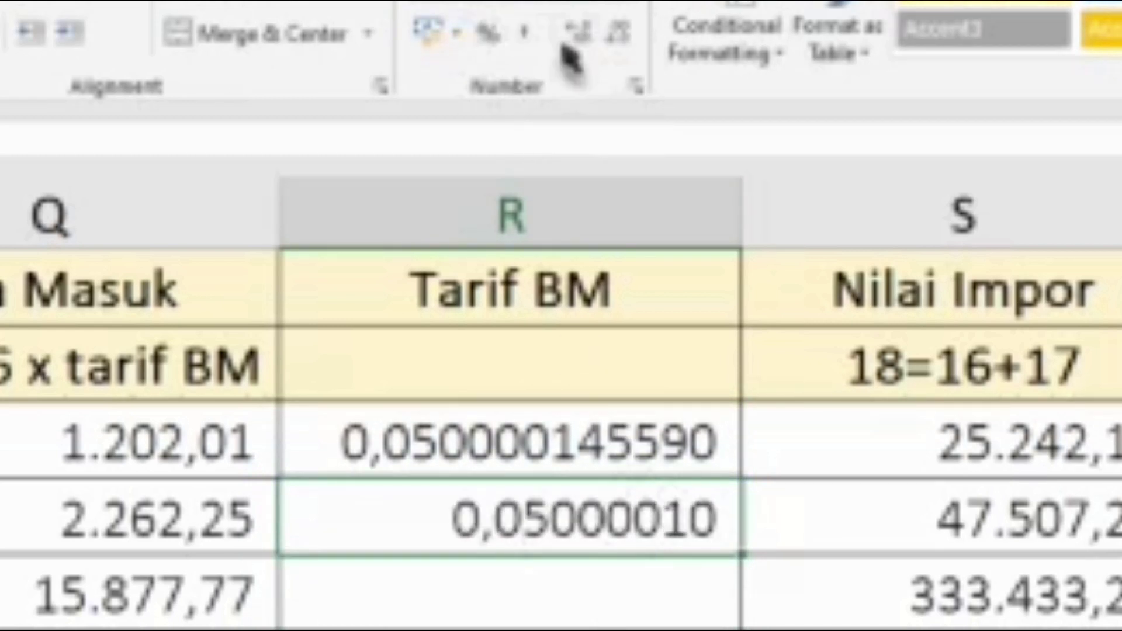
click(579, 37)
click(581, 44)
click(582, 47)
click(582, 48)
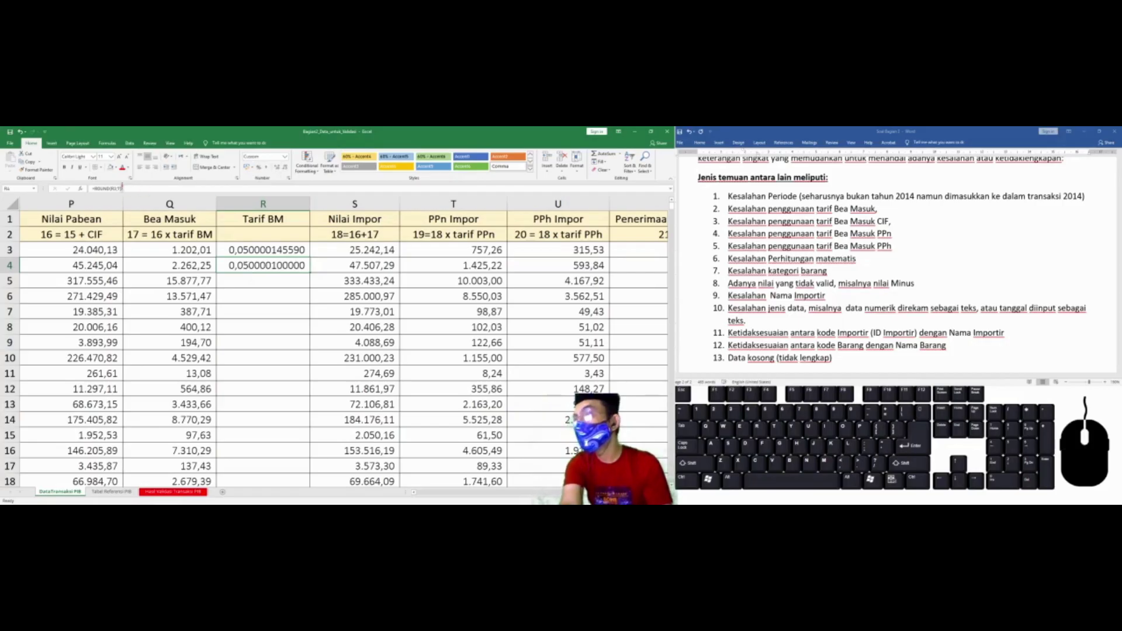
Change the rounding in R4 to four decimal places with =ROUND(R3;4).
click(140, 187)
key(BackSpace)
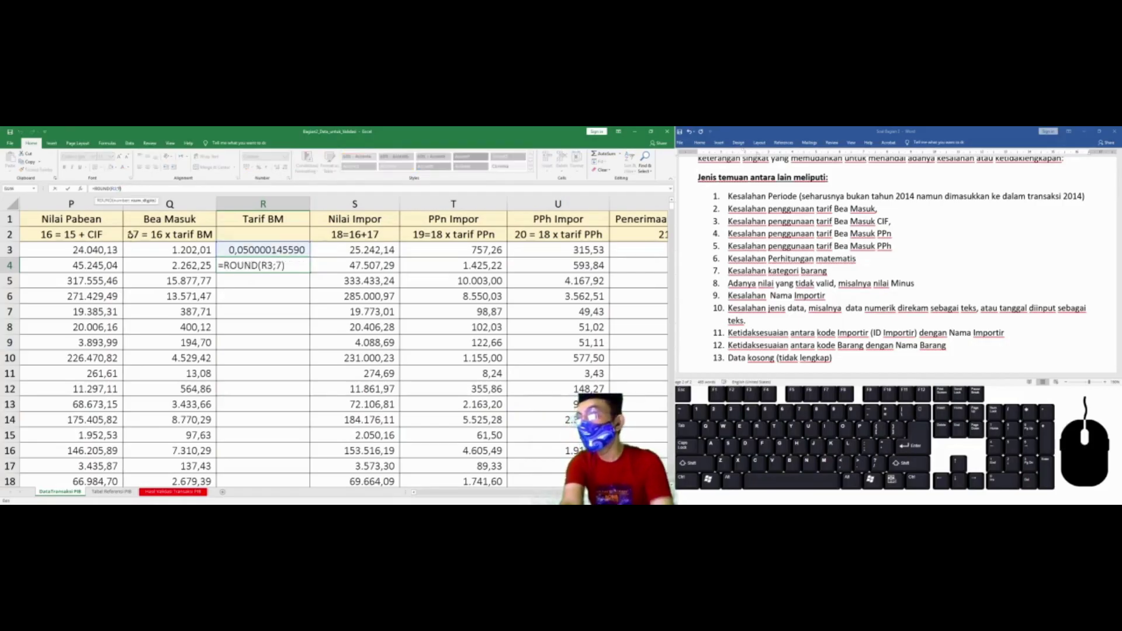
text(2)
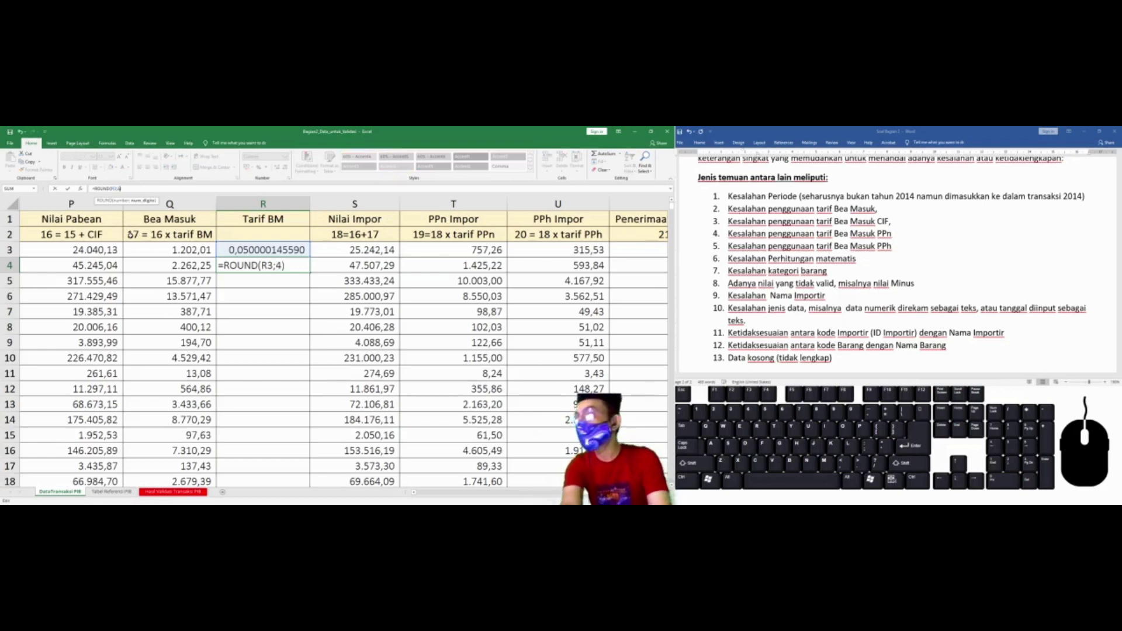
key(Return)
Compare the tariff in R3 with the Umum Komersil rates on the Tabel Referensi PIB sheet.
click(231, 250)
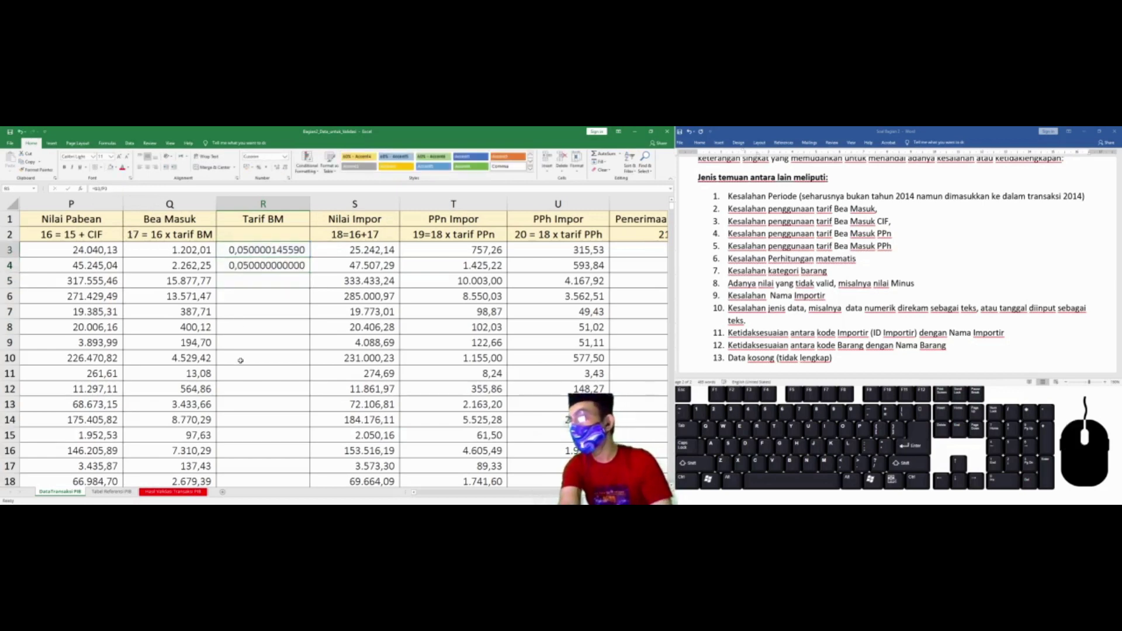
click(111, 491)
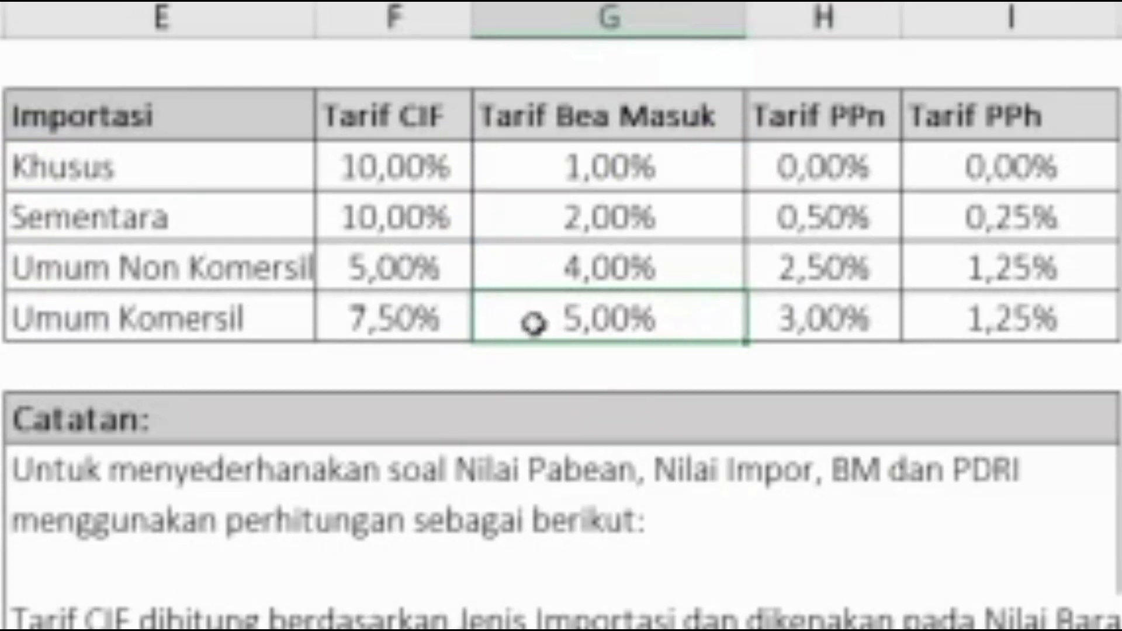
click(1005, 322)
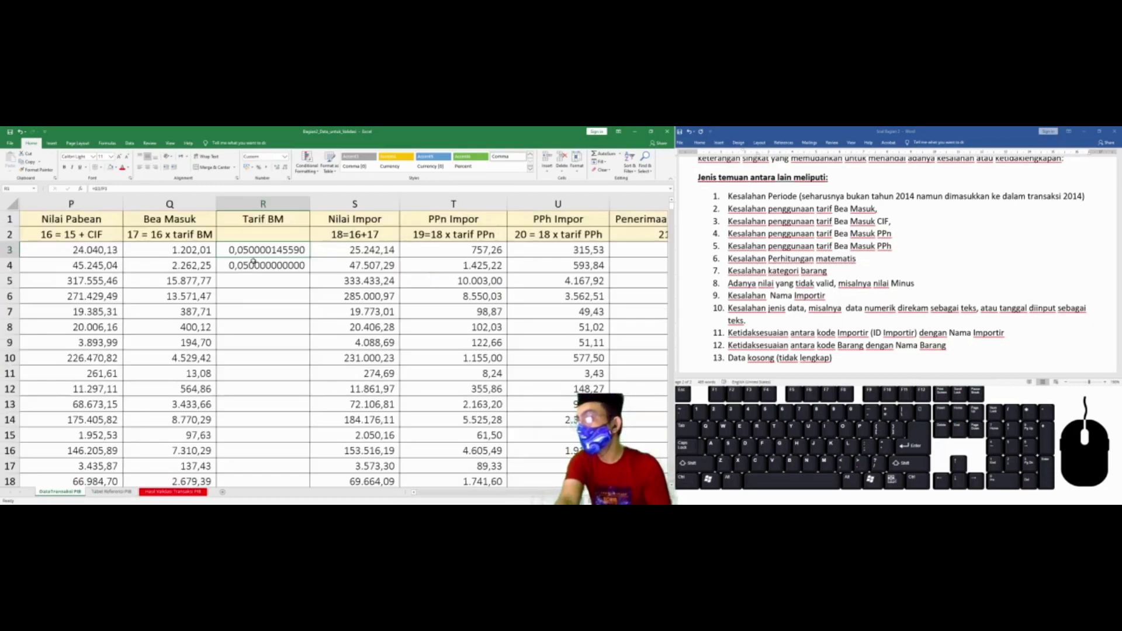
Clear the trial formulas in R3:R4 and delete the whole Tarif BM column from the transaction data.
shift+click(250, 265)
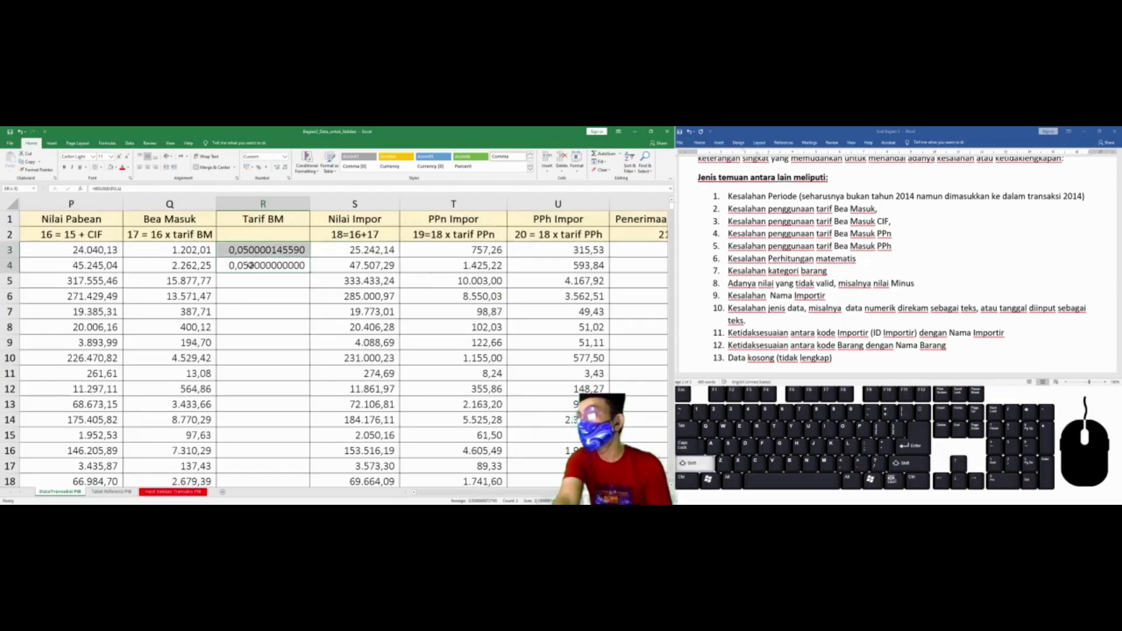
key(Delete)
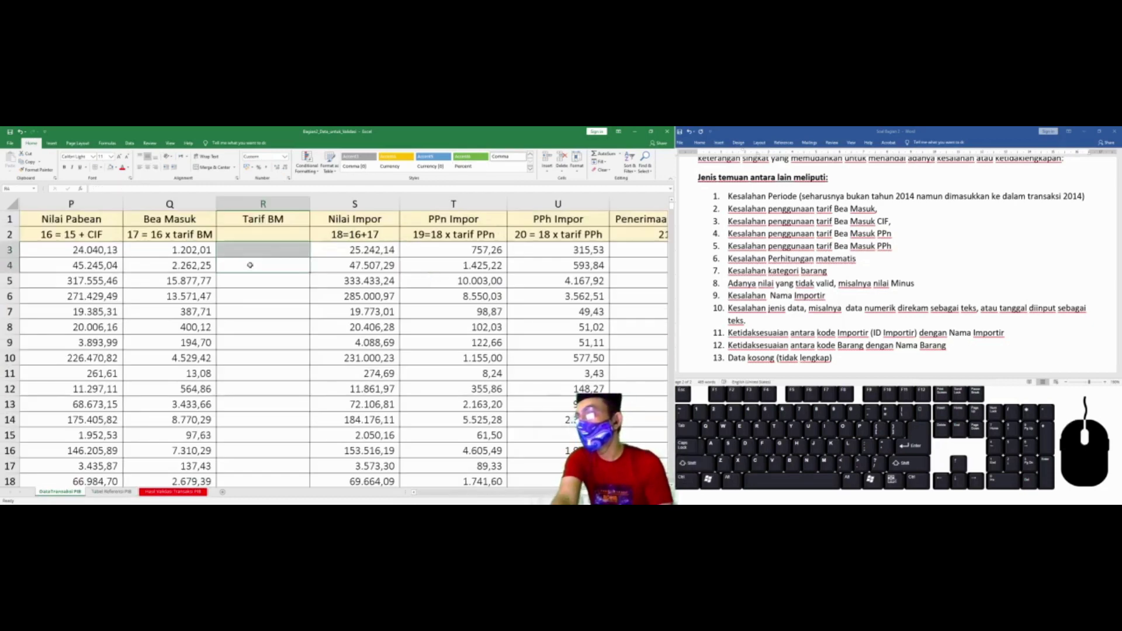
click(245, 204)
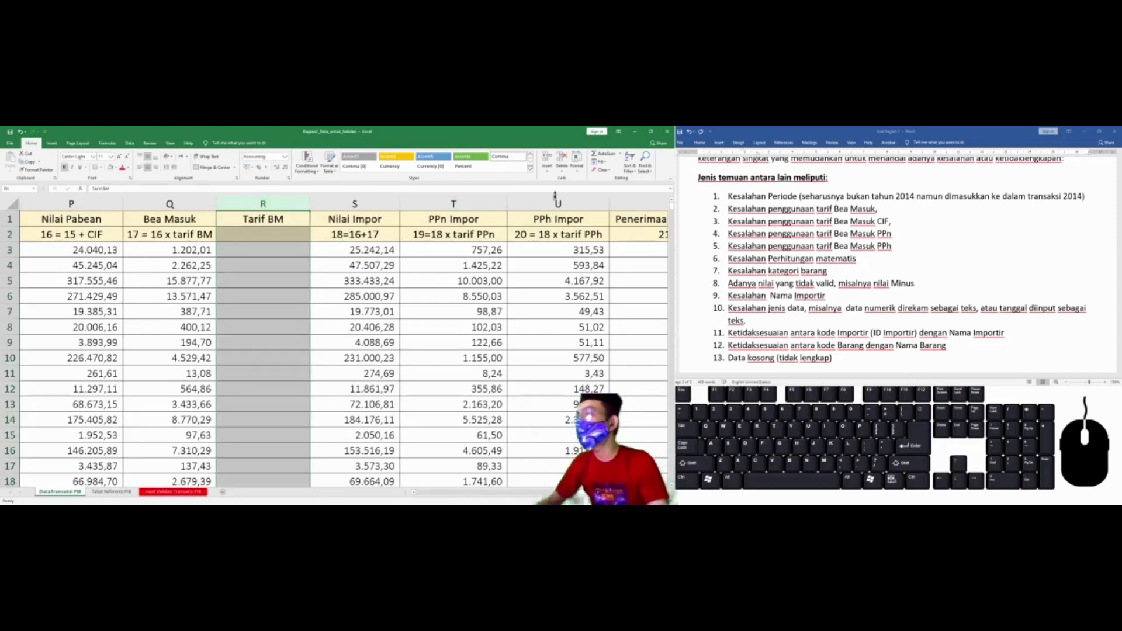
click(562, 157)
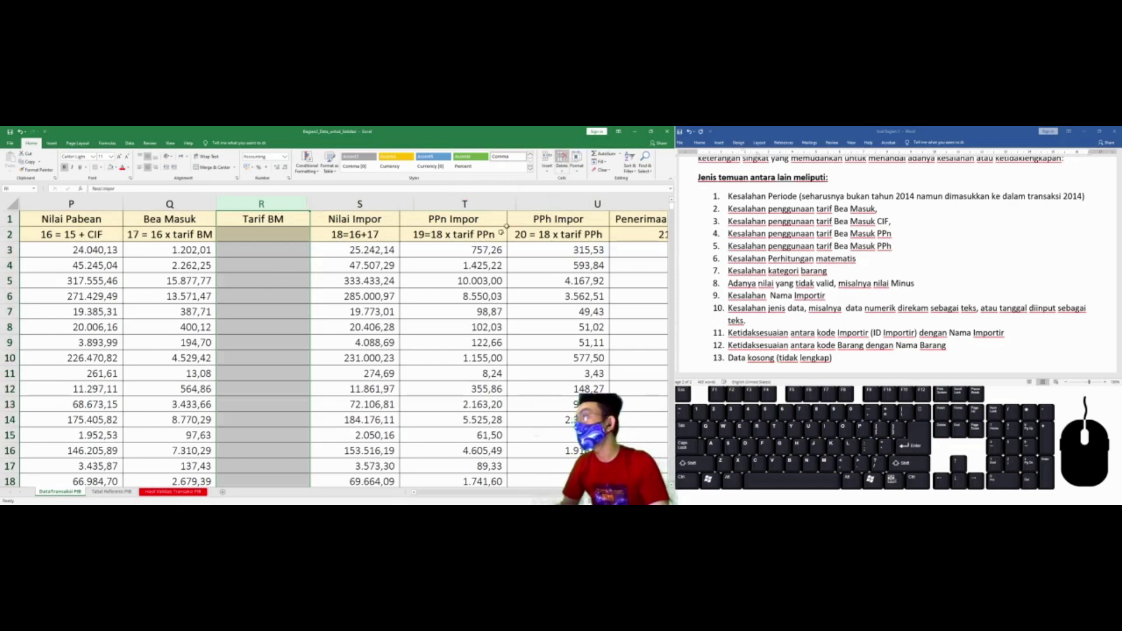
click(245, 280)
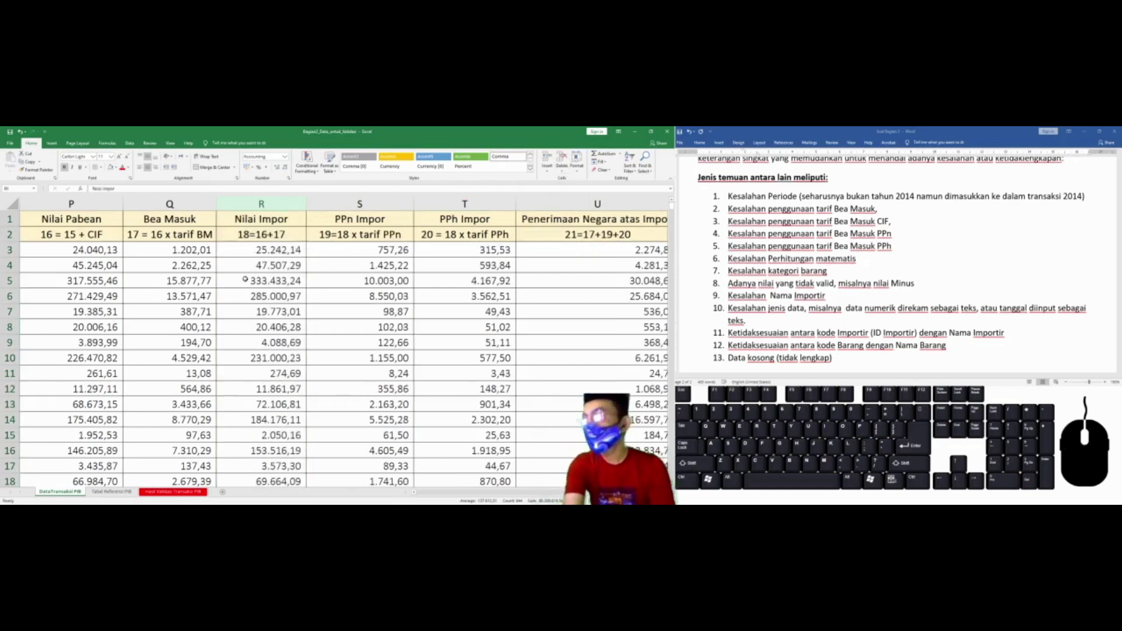
On the Hasil Validasi Transaksi PIB sheet, review the Jenis Importasi, Nilai Pabean, Bea Masuk and Validasi Tarif headers, ending at J4.
key(ctrl+Page_Down)
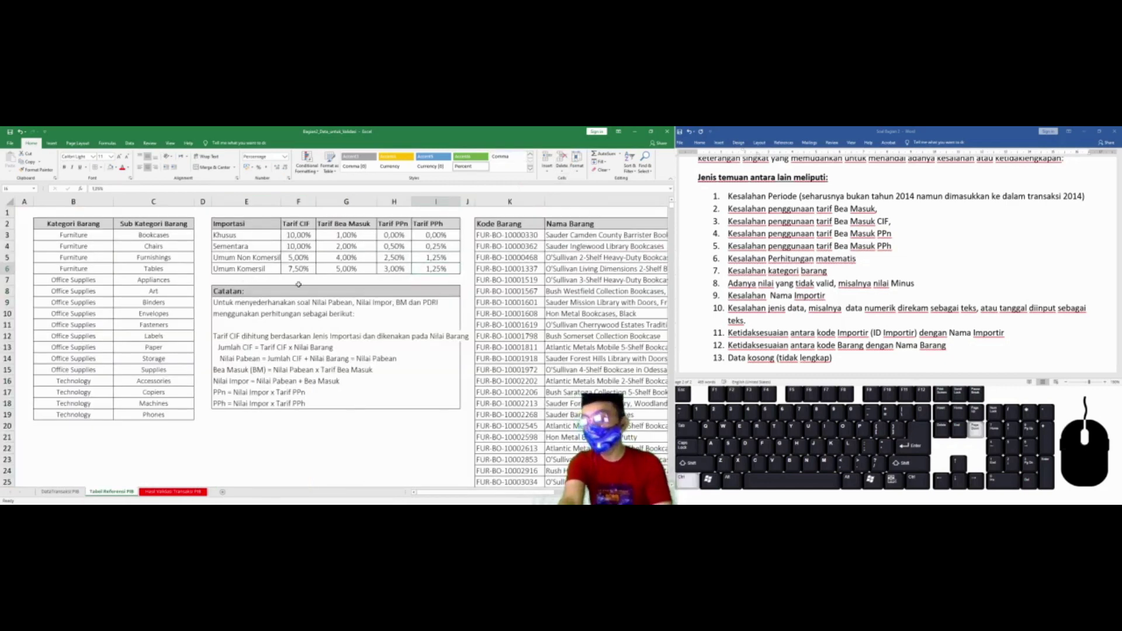
key(ctrl+Page_Down)
click(582, 236)
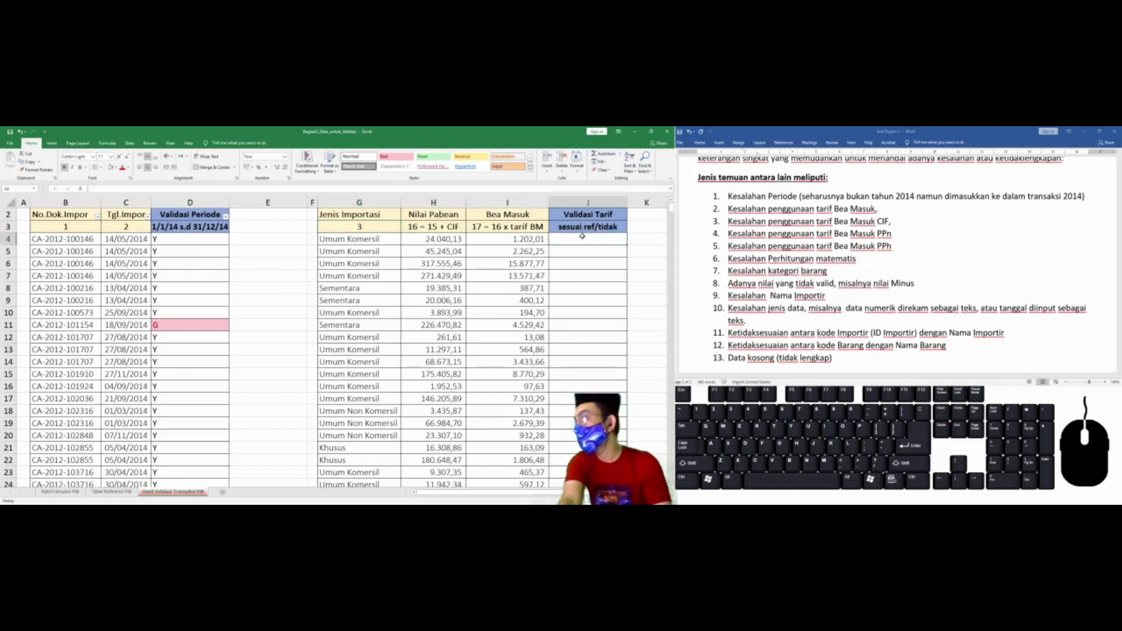
click(368, 215)
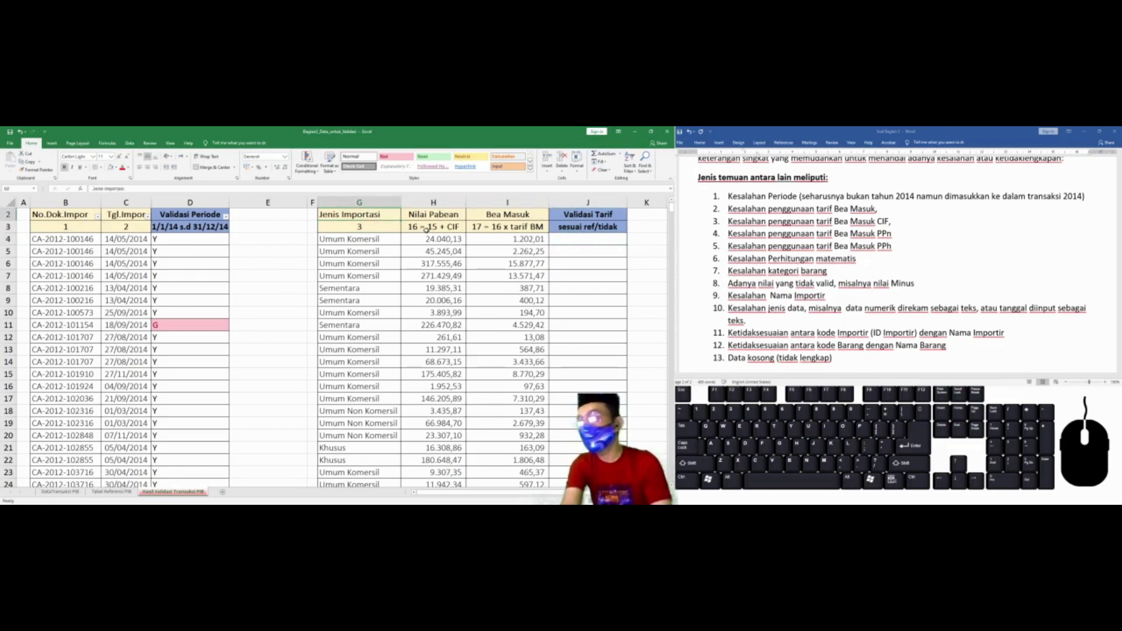
click(437, 217)
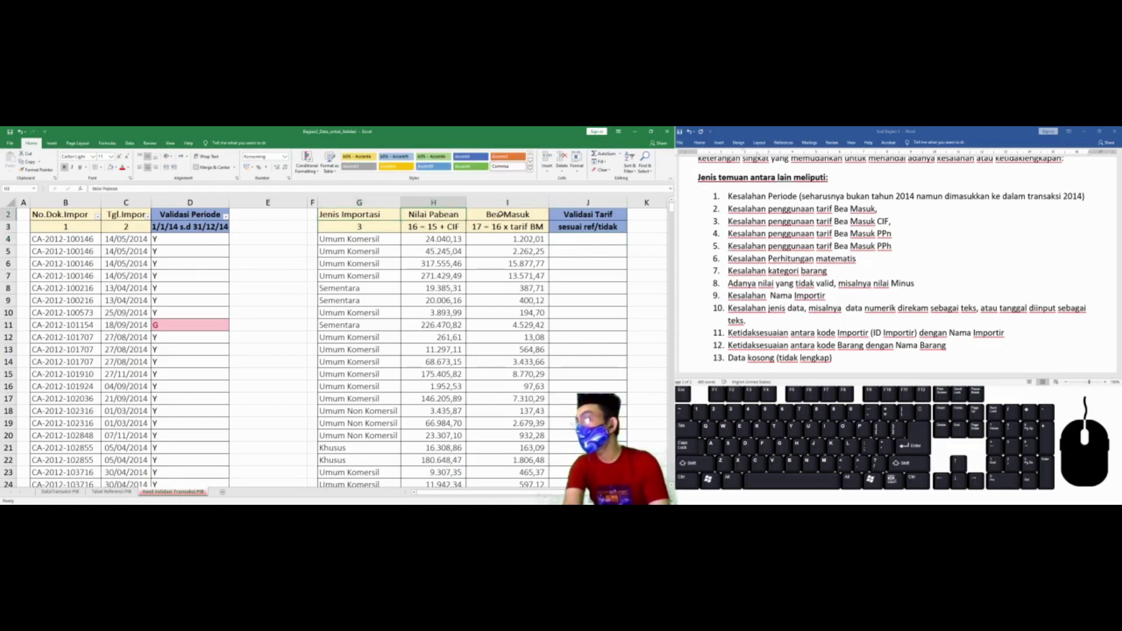
click(501, 215)
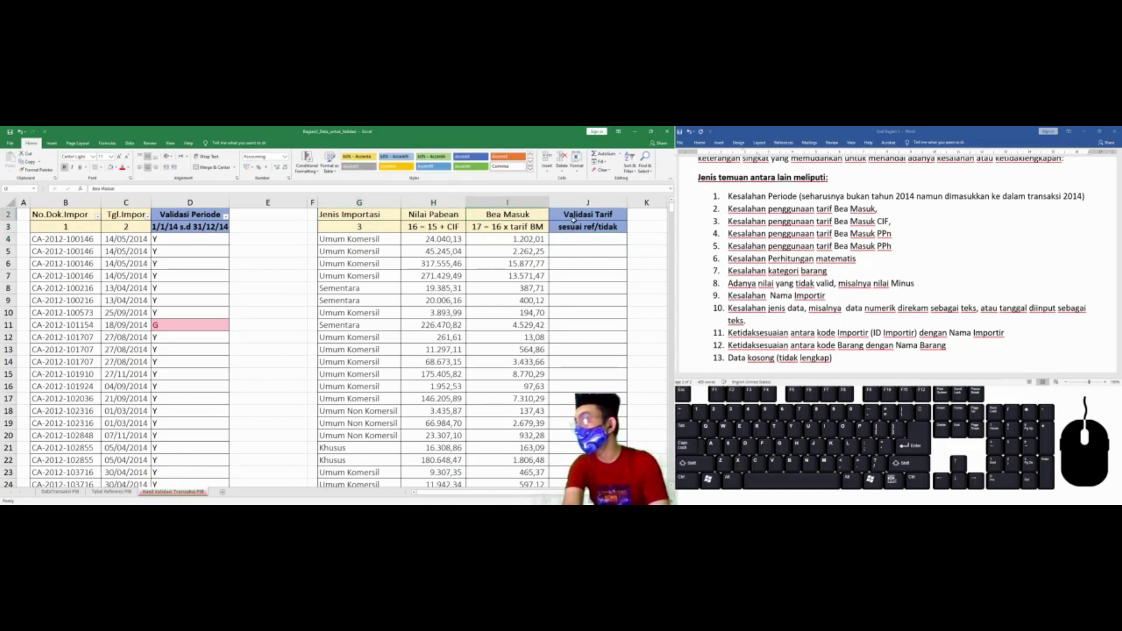
click(573, 217)
key(Down)
key(Down)
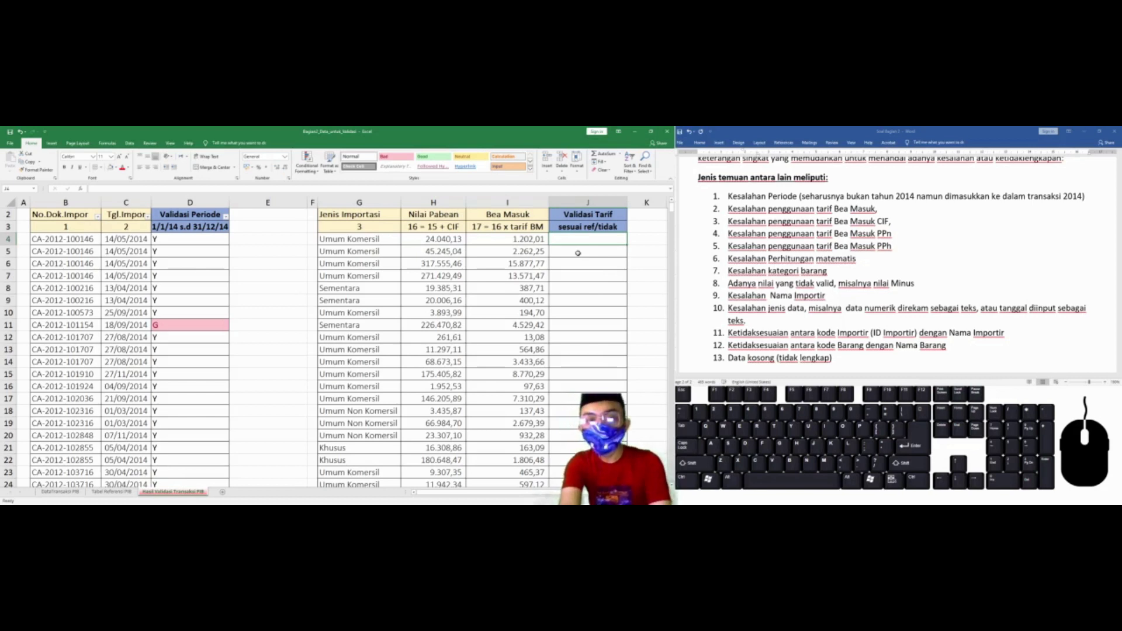
Begin the Validasi Tarif formula in J4 with a VLOOKUP nested in the IF test: =IF(VLOOKUP(.
text(=)
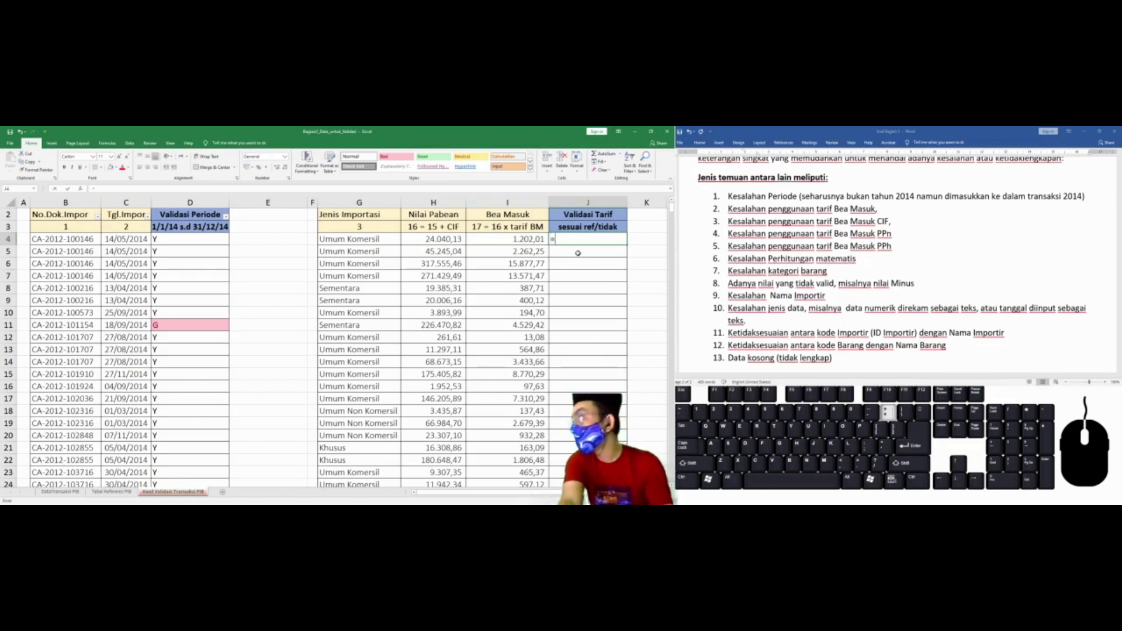
text(V)
key(BackSpace)
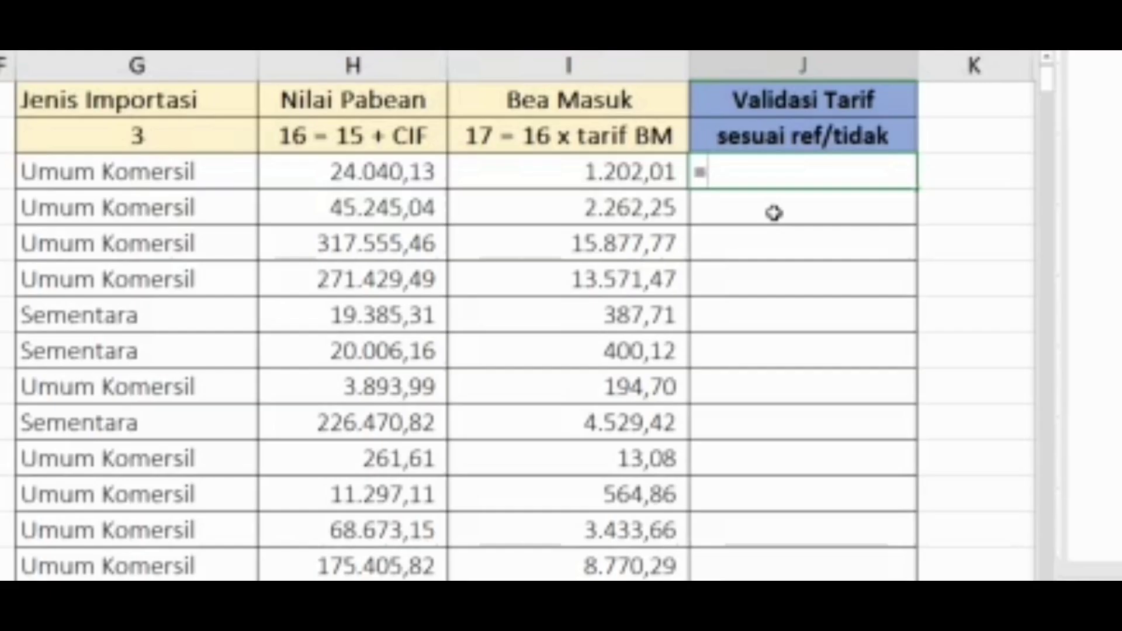
text(IF)
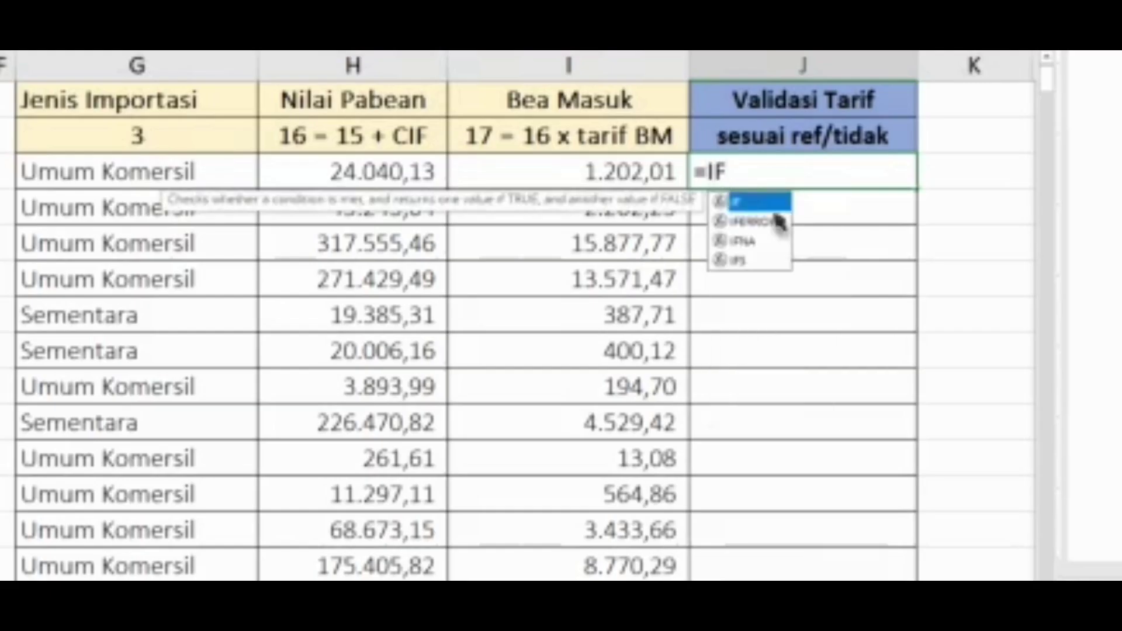
text((v;)
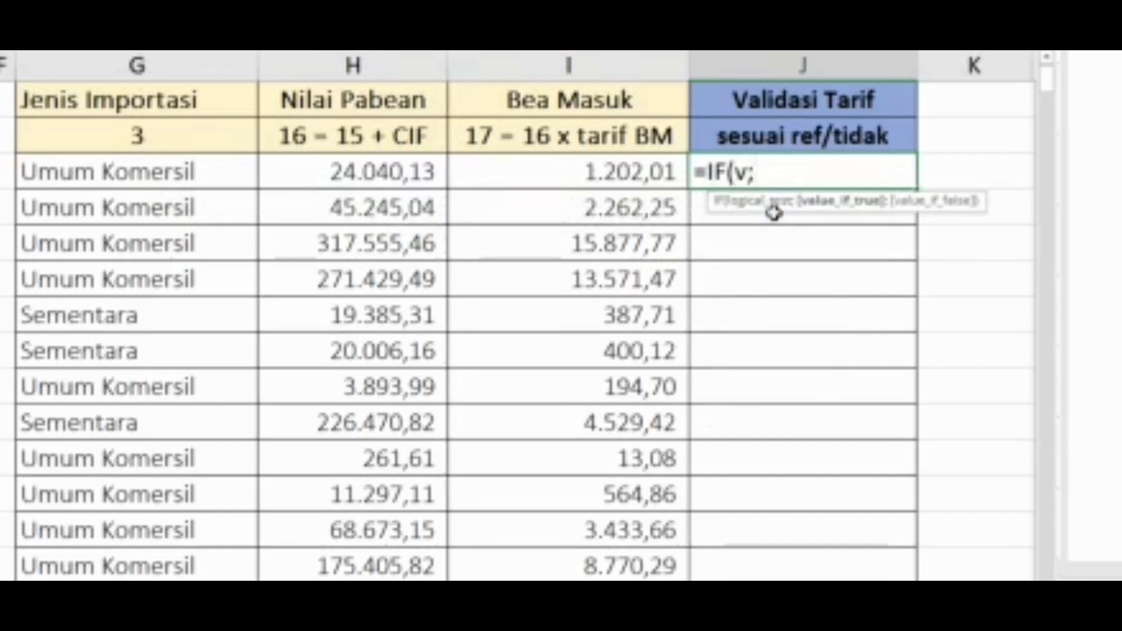
key(BackSpace)
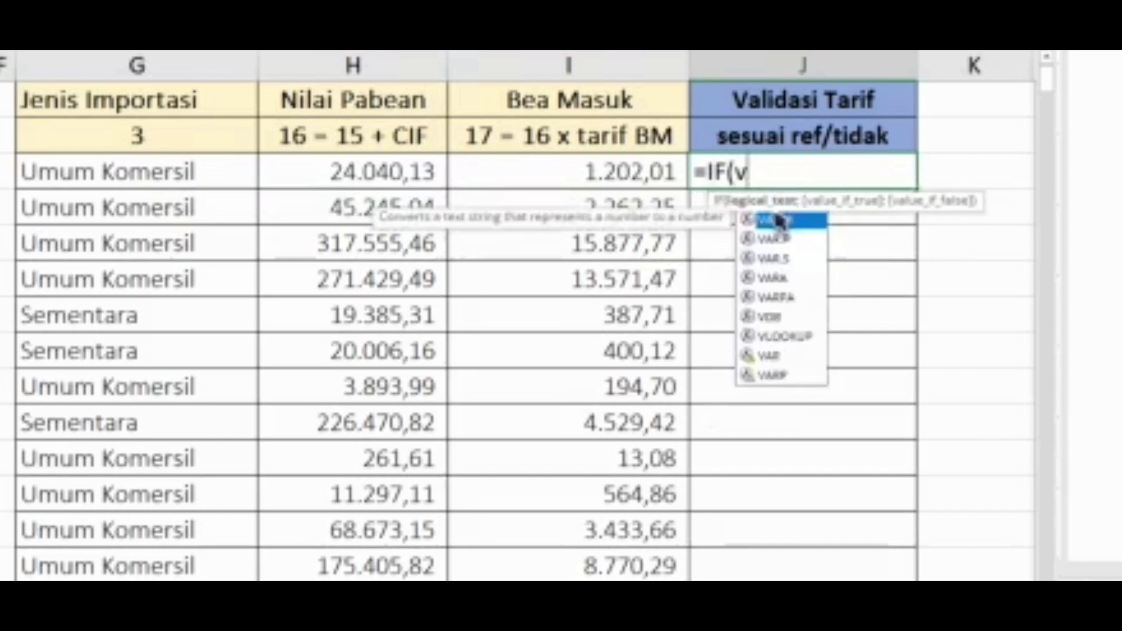
text(lookup()
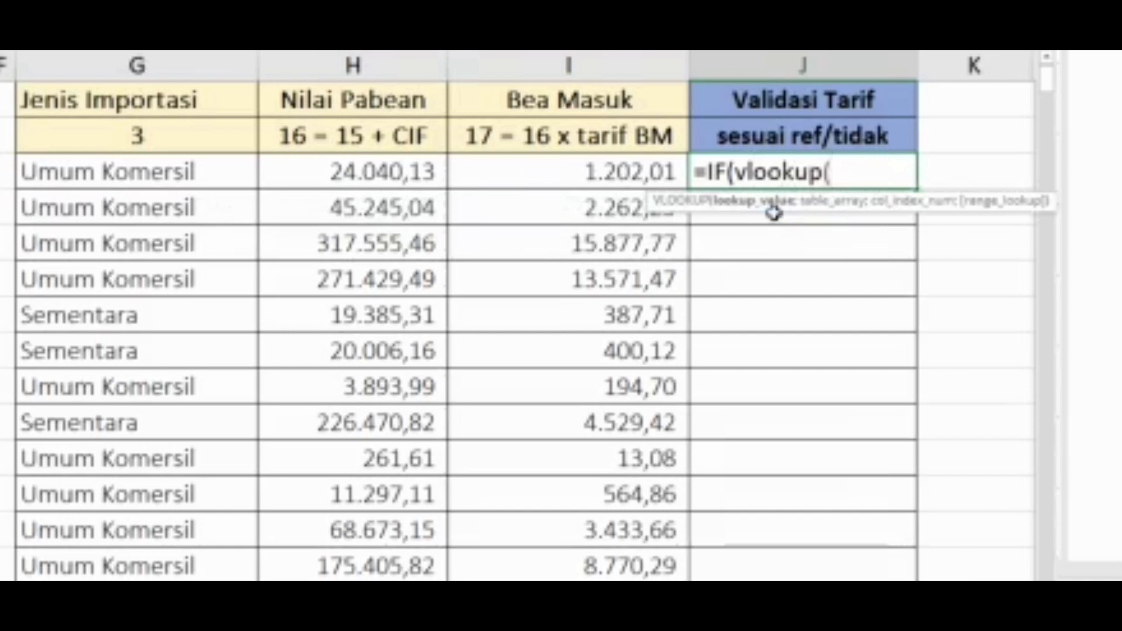
Complete the VLOOKUP in J4's formula with lookup value G4, table Rate, column 3 and exact match: G4;Rate;3;false).
click(253, 170)
text(;)
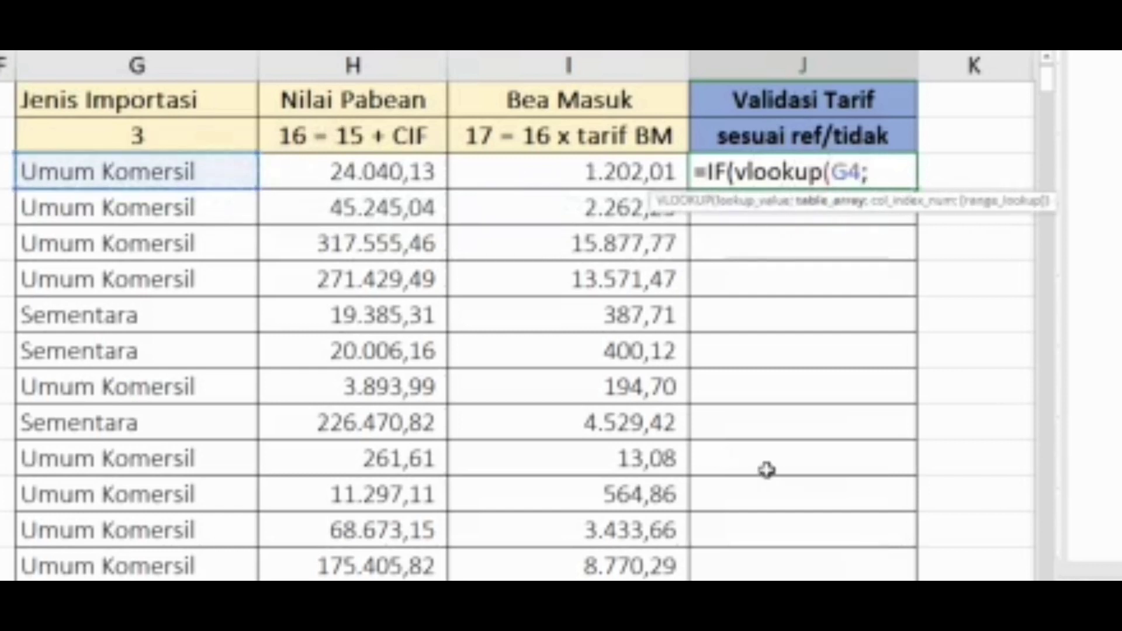
text(Ran)
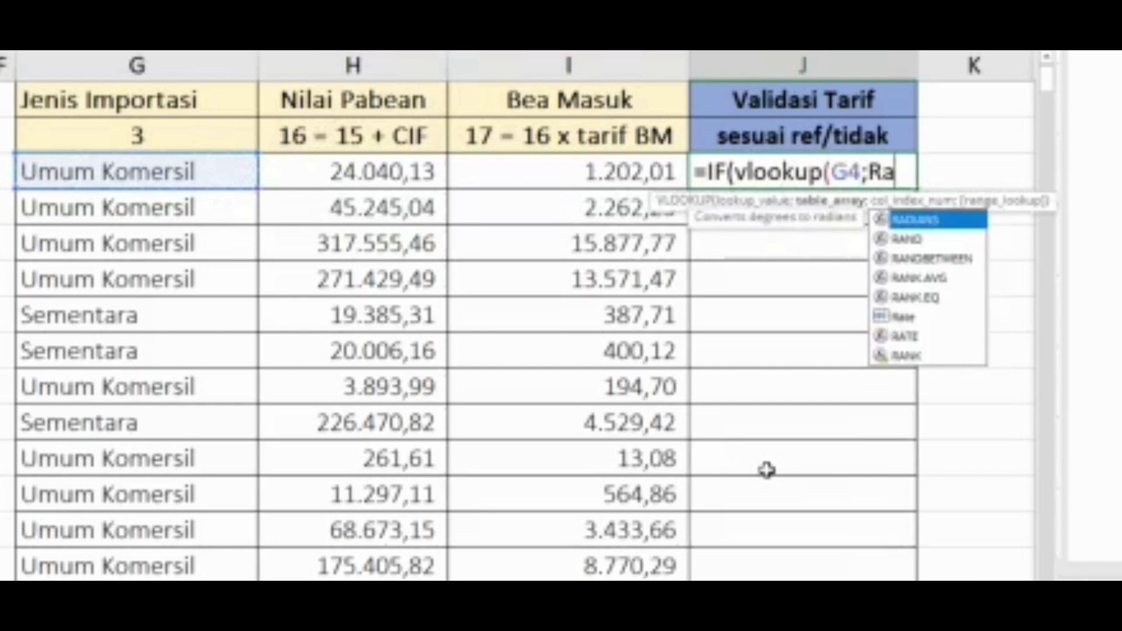
key(BackSpace)
text(te)
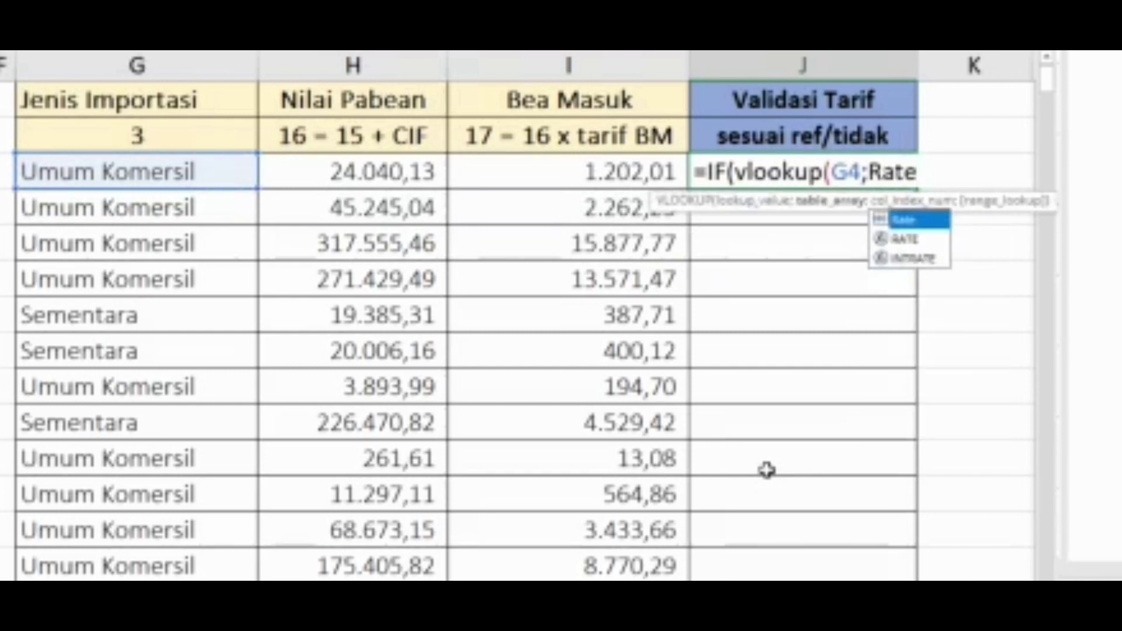
text(;)
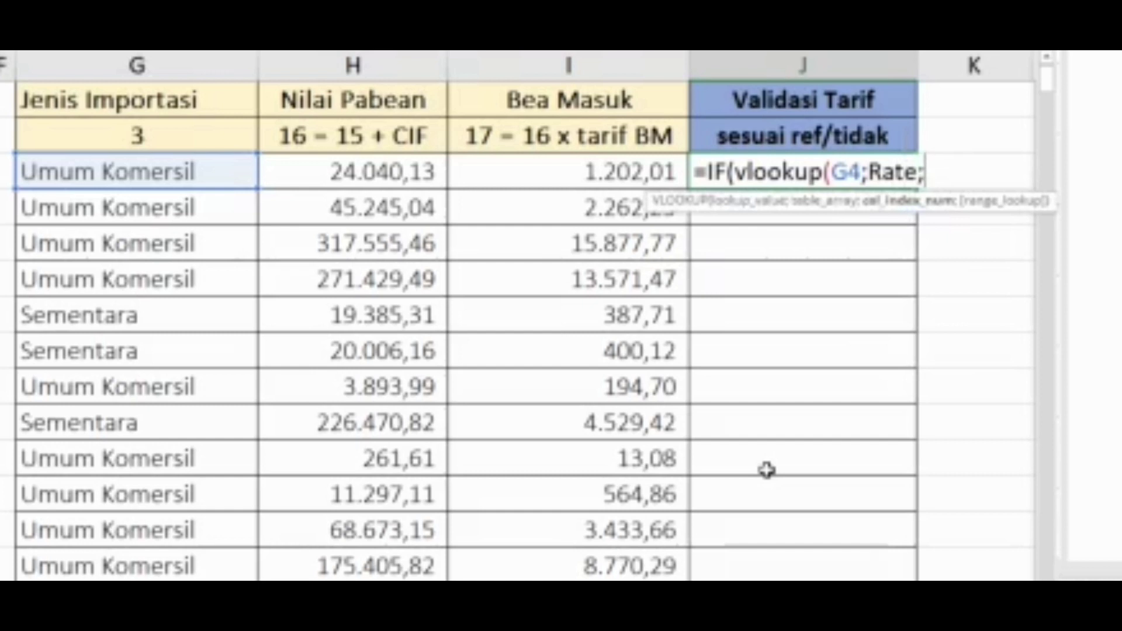
text(3;)
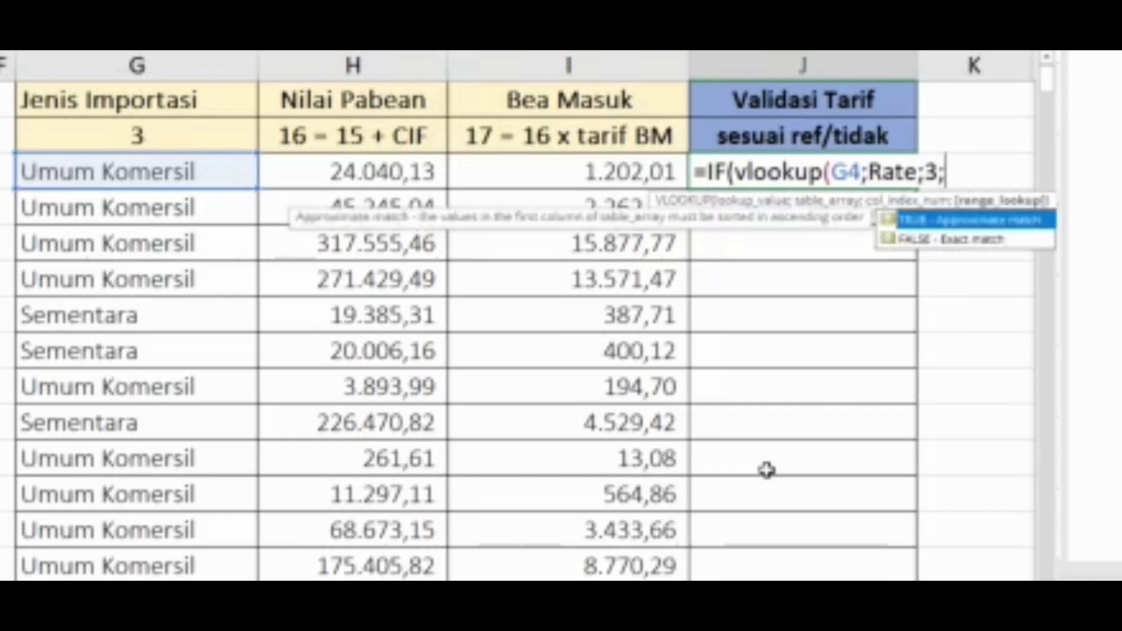
text(false))
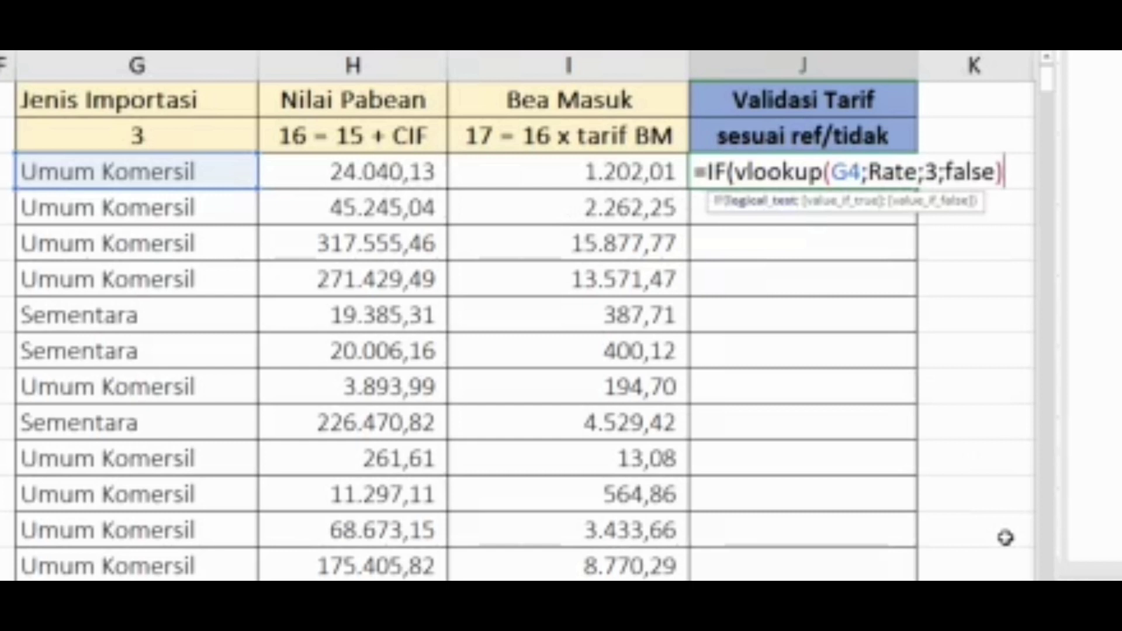
Extend the J4 logical test to equal Bea Masuk divided by Nilai Pabean, rounded to four decimals: =round(I4/H4;4).
text(=)
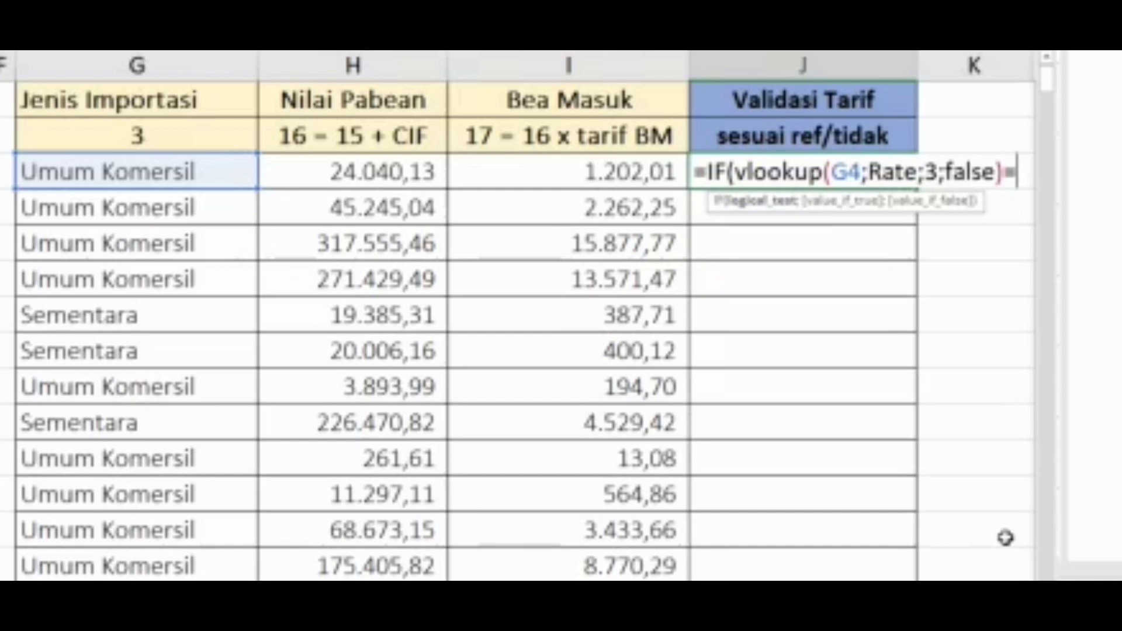
text(ro)
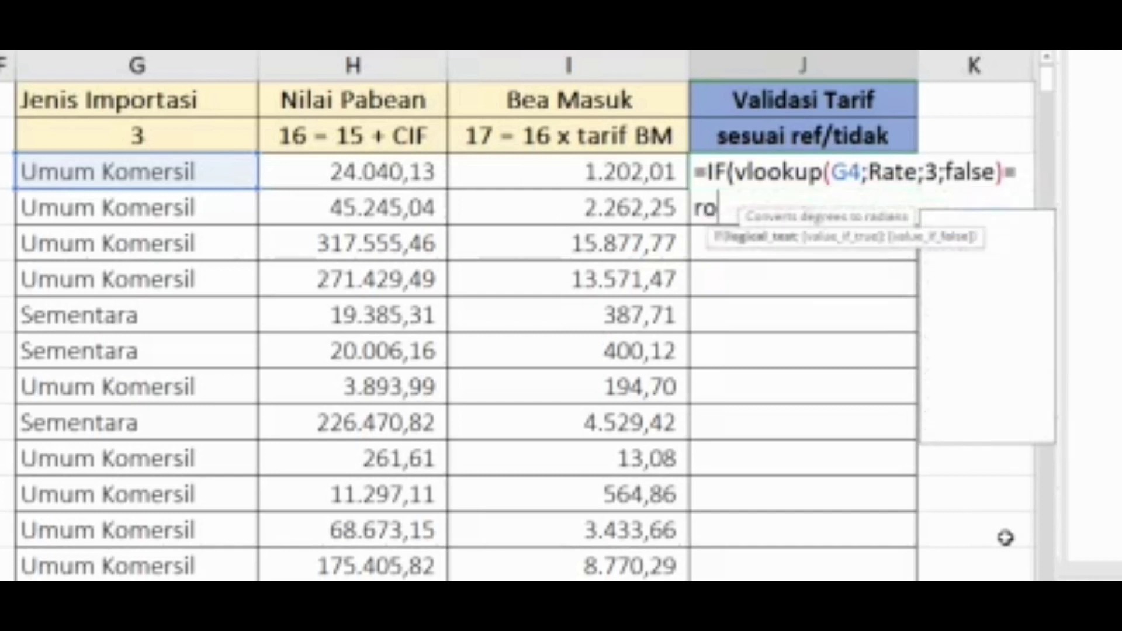
text(und()
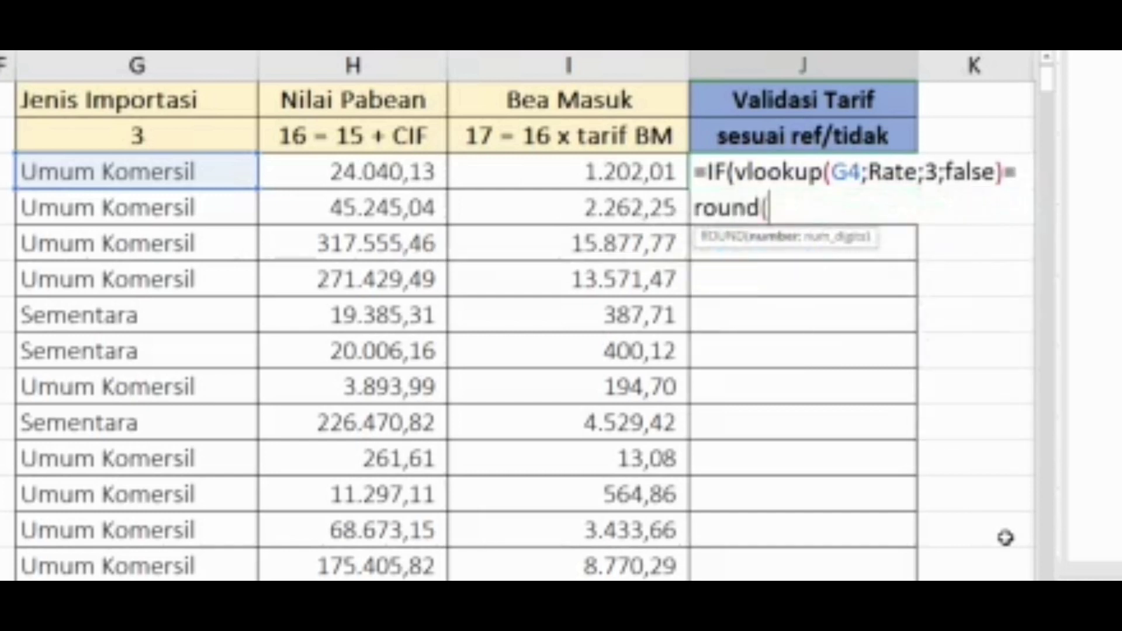
key(Left)
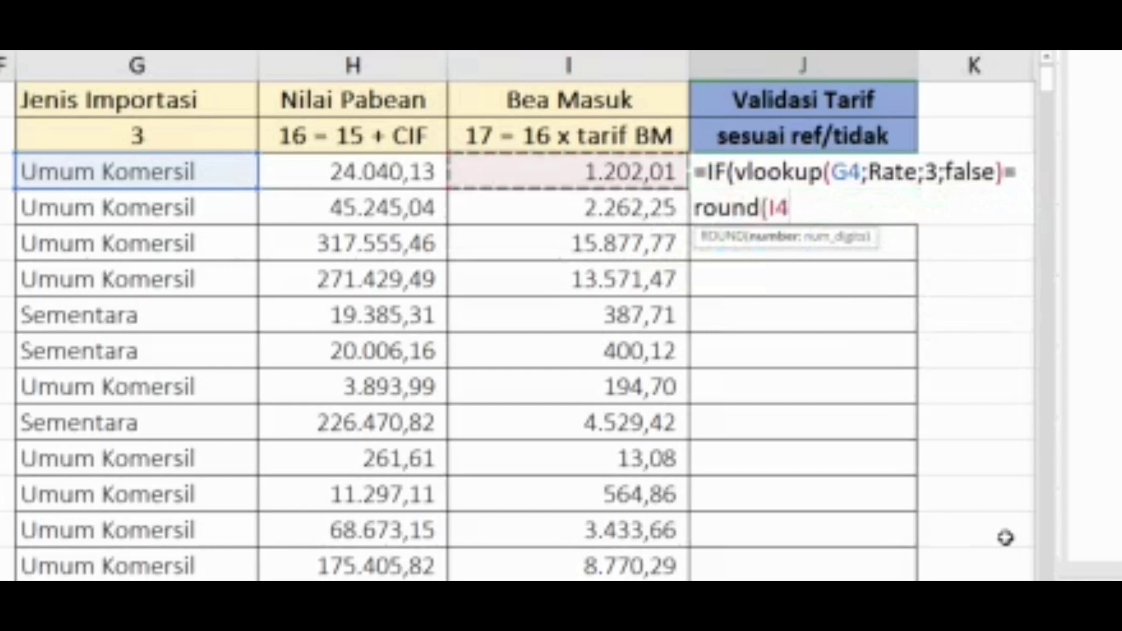
text(/)
key(Left)
key(Left)
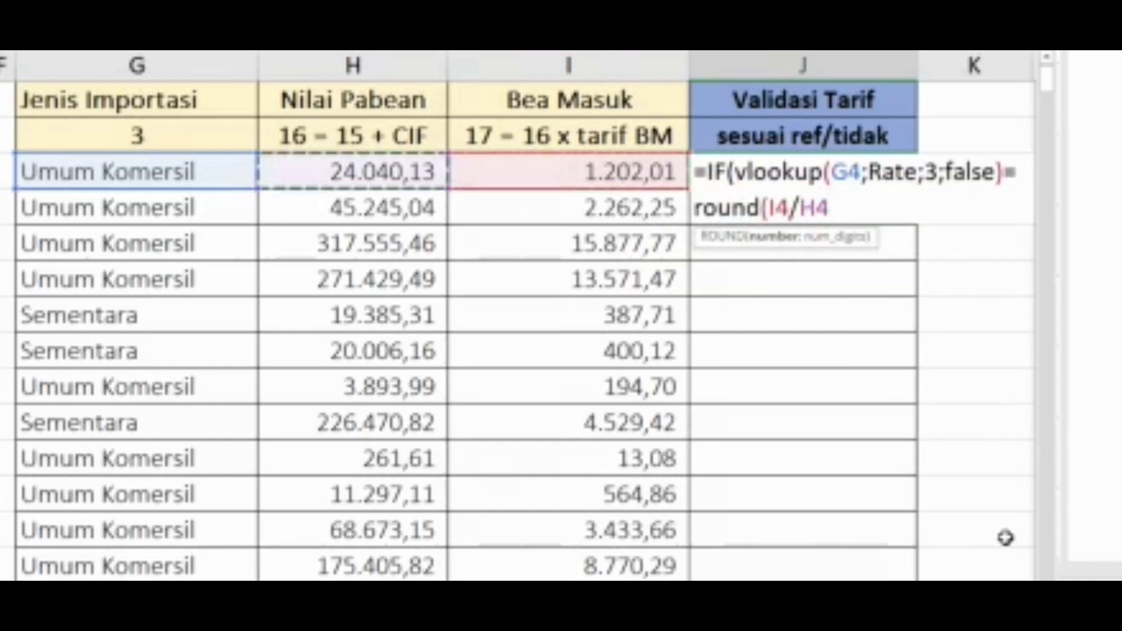
text(;4)
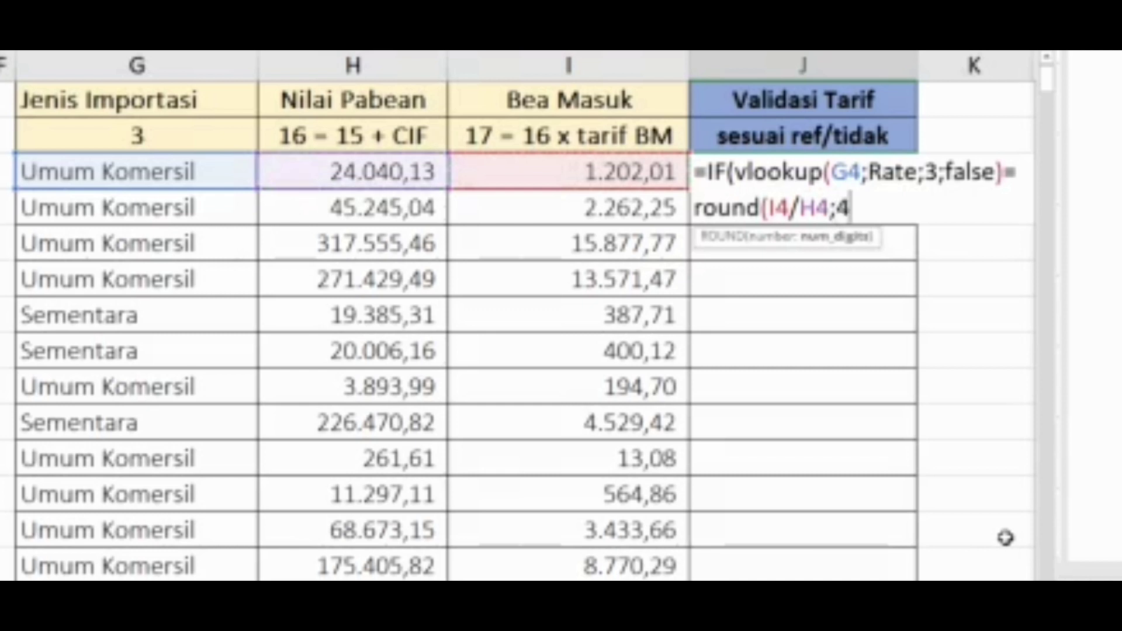
text()')
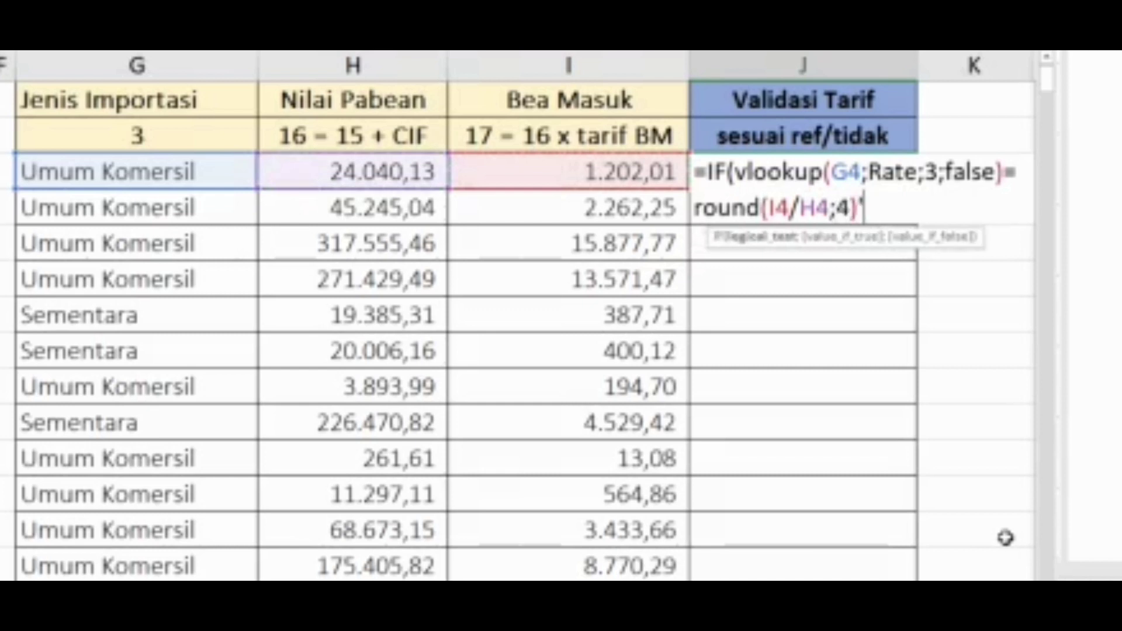
key(BackSpace)
Finish the J4 IF formula with "Y" for a matching tariff and "G" otherwise, and commit it.
text(;)
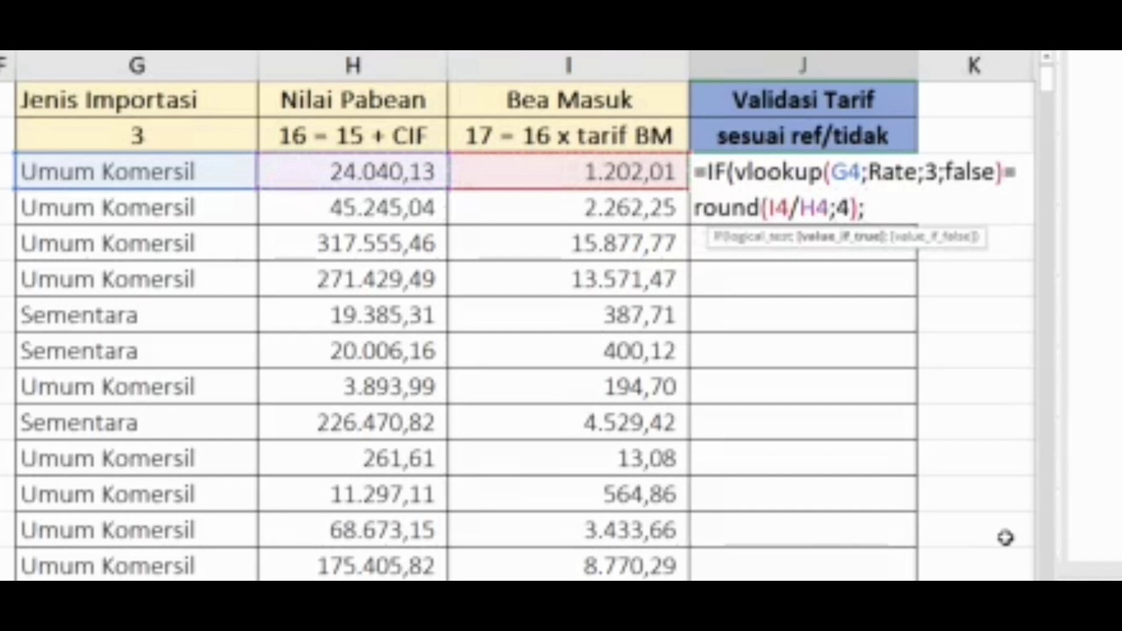
text("Y")
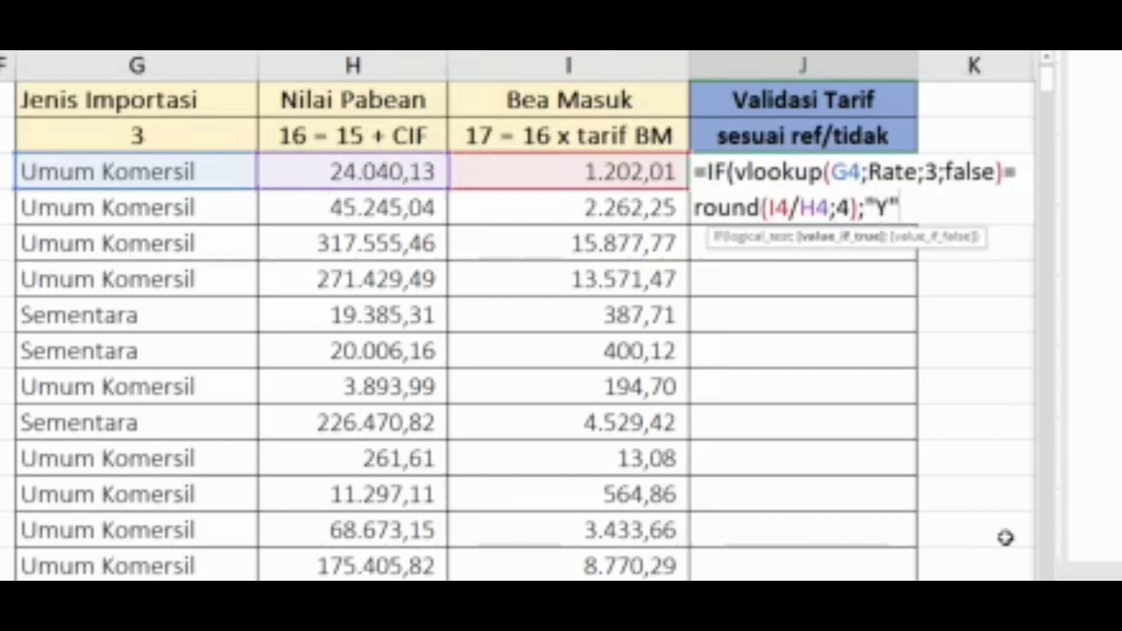
text(;)
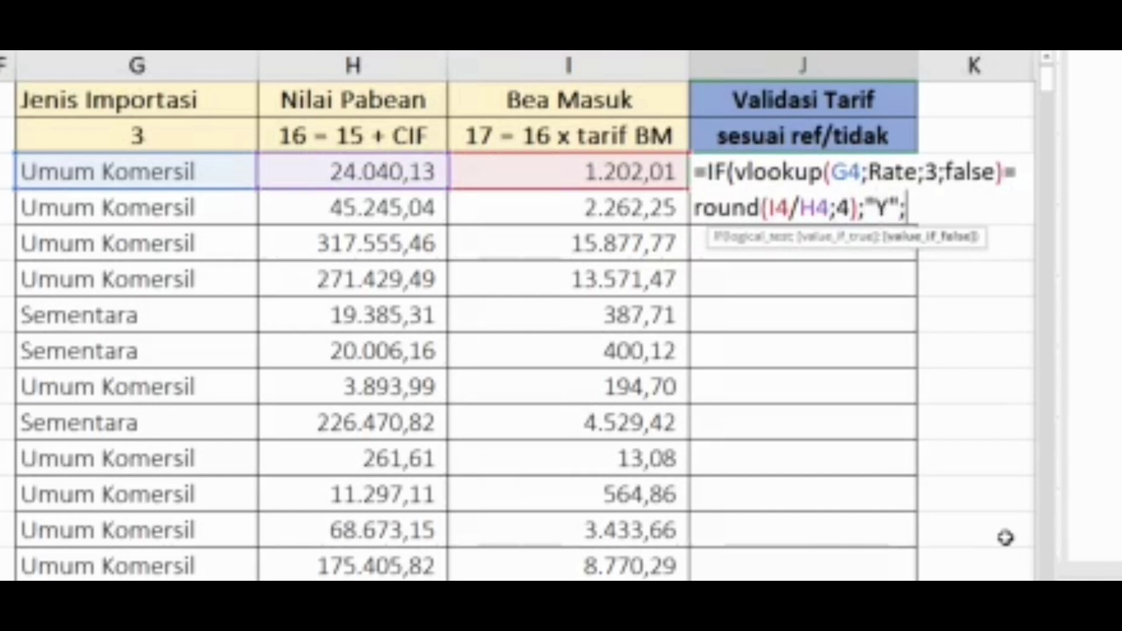
text("G)
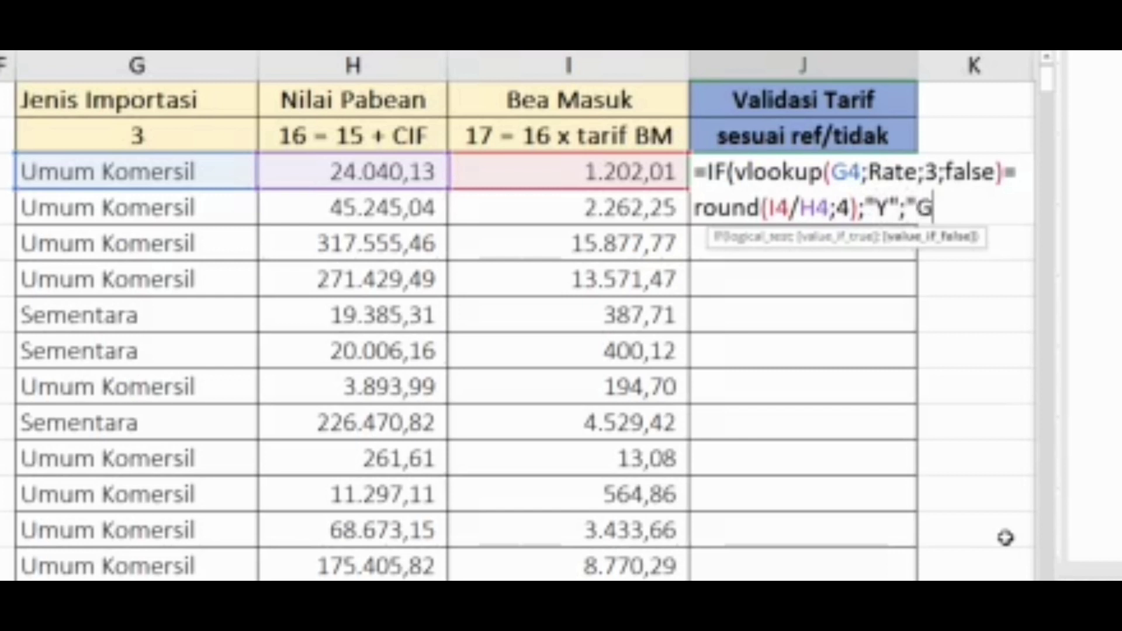
text("))
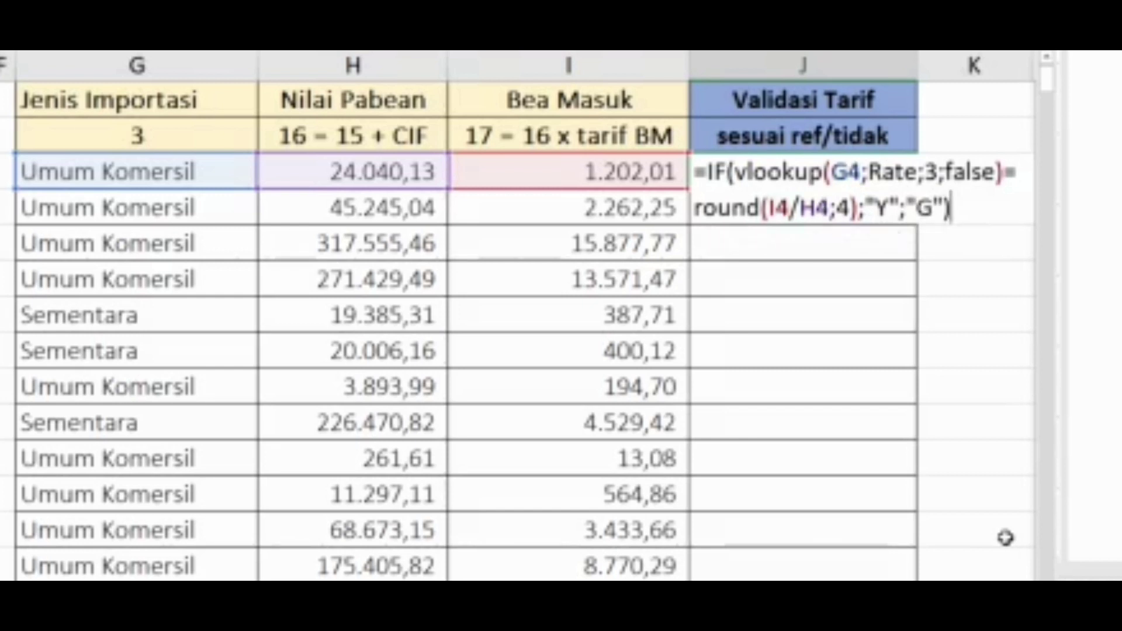
key(Return)
key(Up)
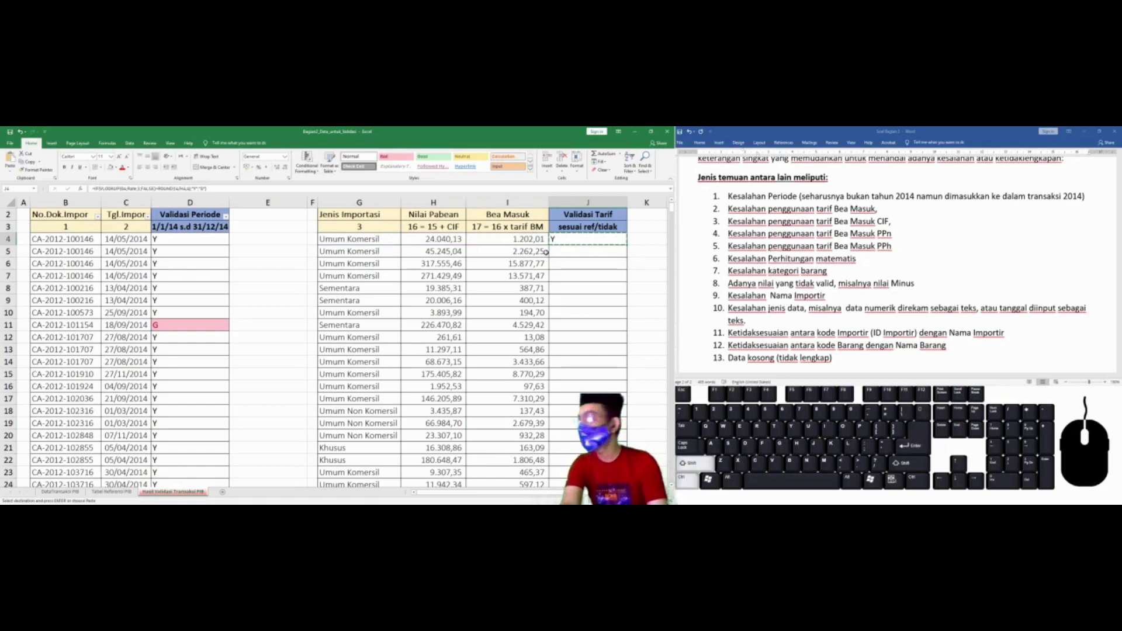
Copy the J4 formula down the Validasi Tarif column through the last transaction row.
key(ctrl+c)
key(Down)
key(ctrl+shift+End)
key(ctrl+Home)
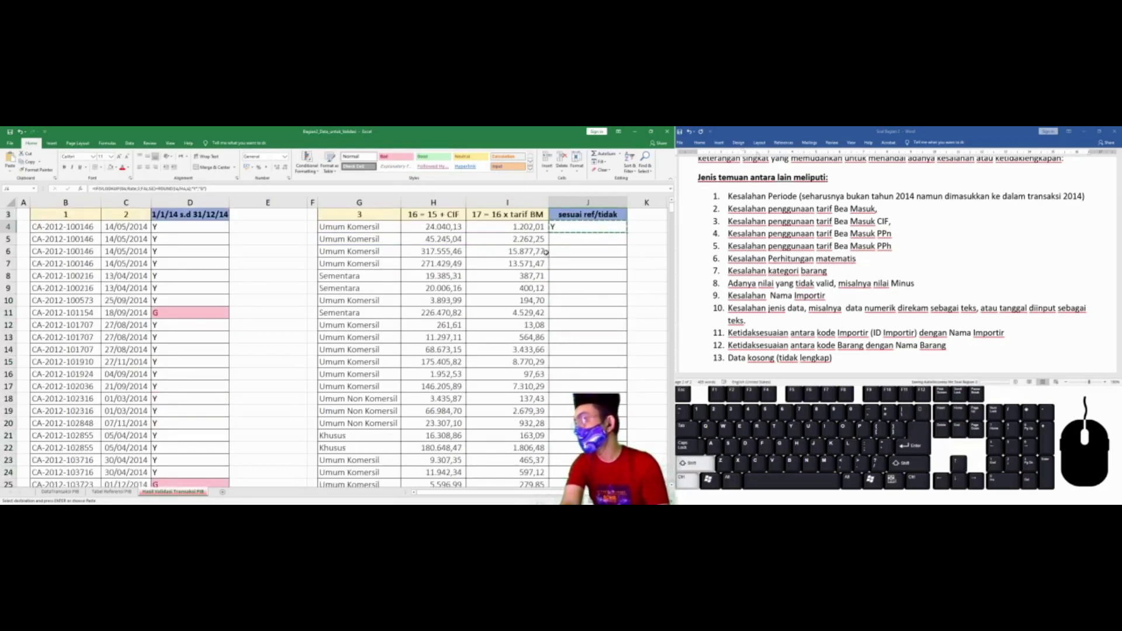
key(ctrl+shift+End)
key(ctrl+v)
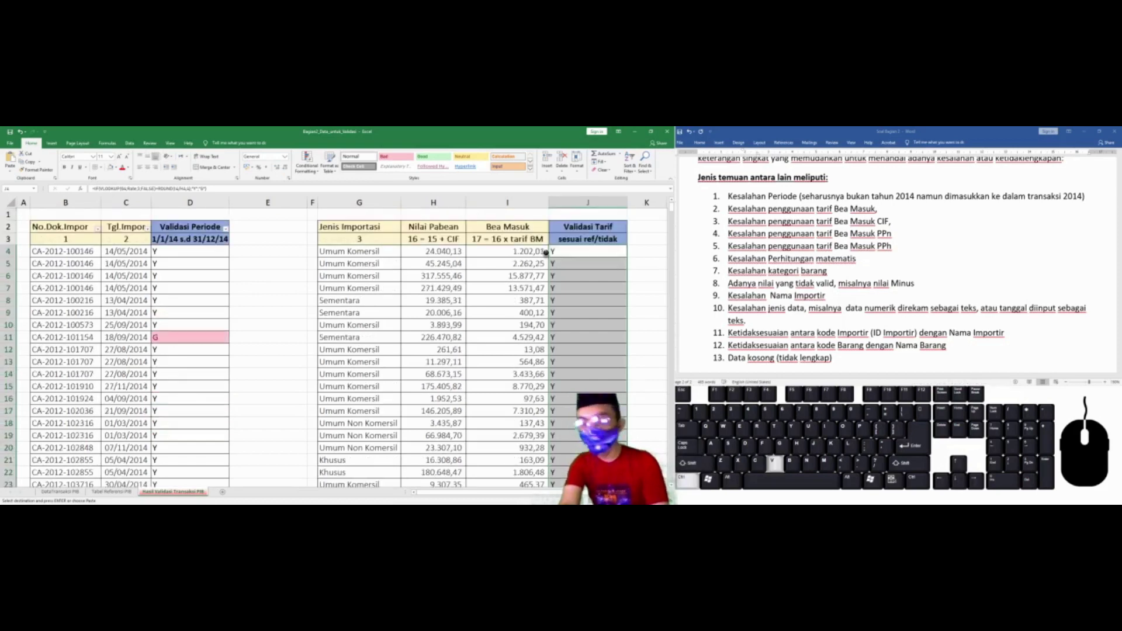
Examine the Validasi Periode formulas in cells D6 up to D4.
scroll(610, 275, right, 2)
click(609, 276)
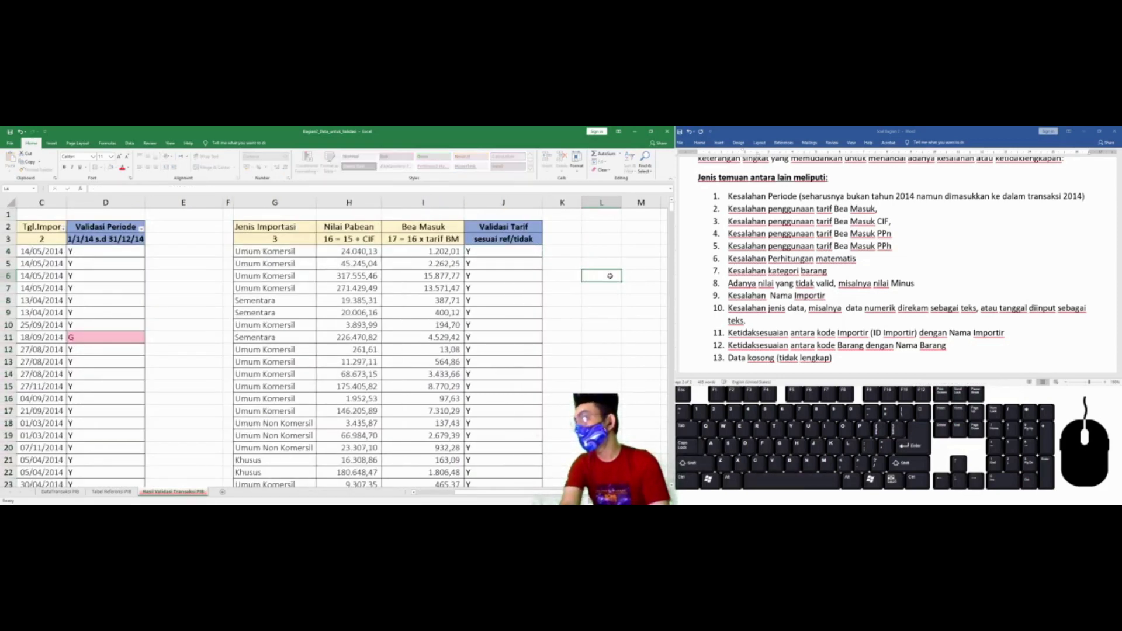
key(Left)
key(Left)
key(Left)
key(Left)
key(Left)
key(Left)
key(Left)
key(Left)
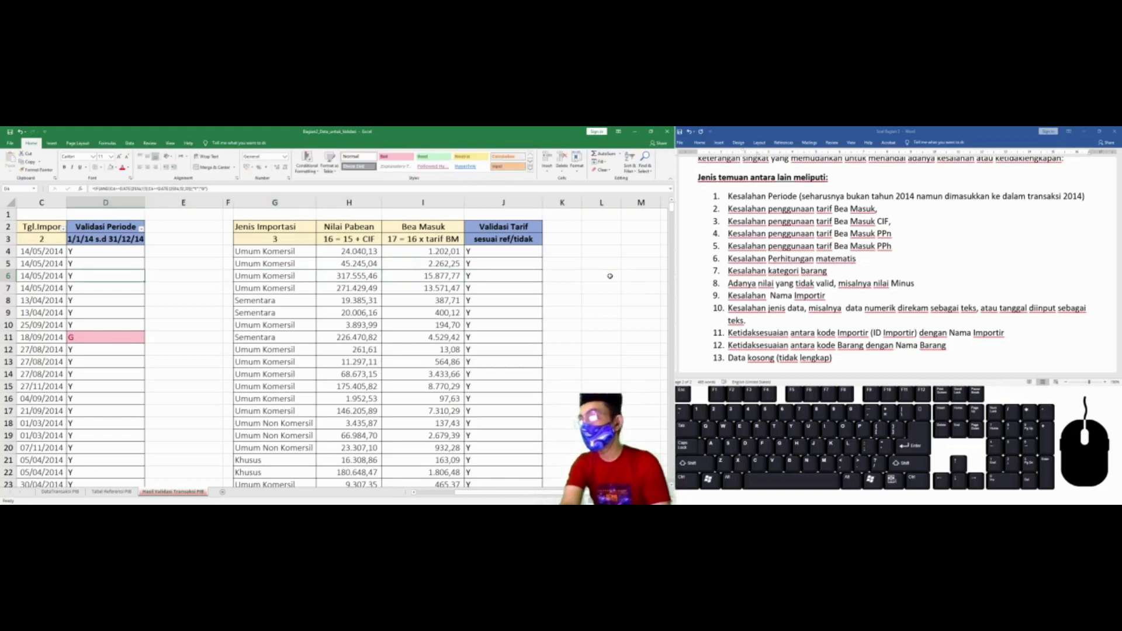
key(Up)
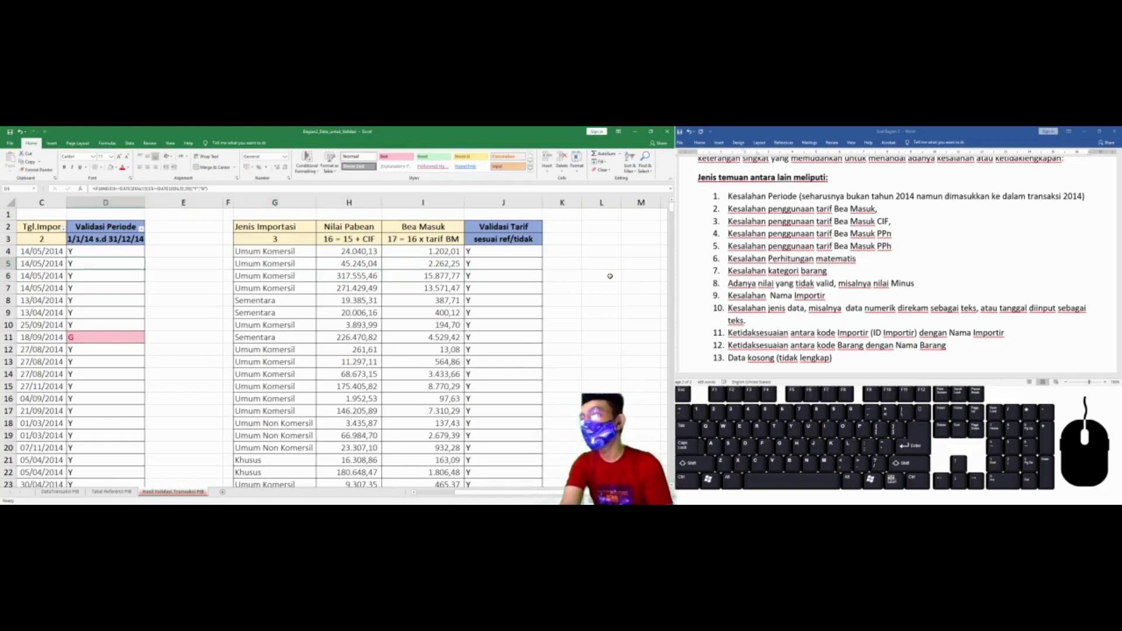
key(Up)
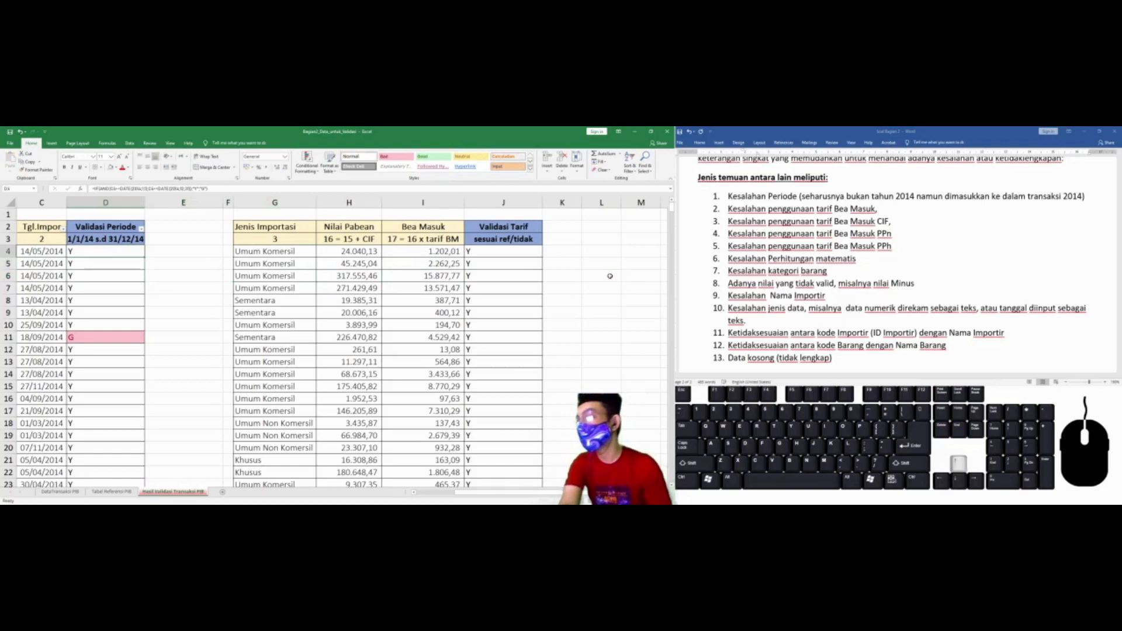
Highlight Validasi Tarif results from J4 down containing "G" with Light Red Fill with Dark Red Text, and select header J2.
key(Right)
key(Right)
key(Right)
key(Right)
key(Right)
key(Right)
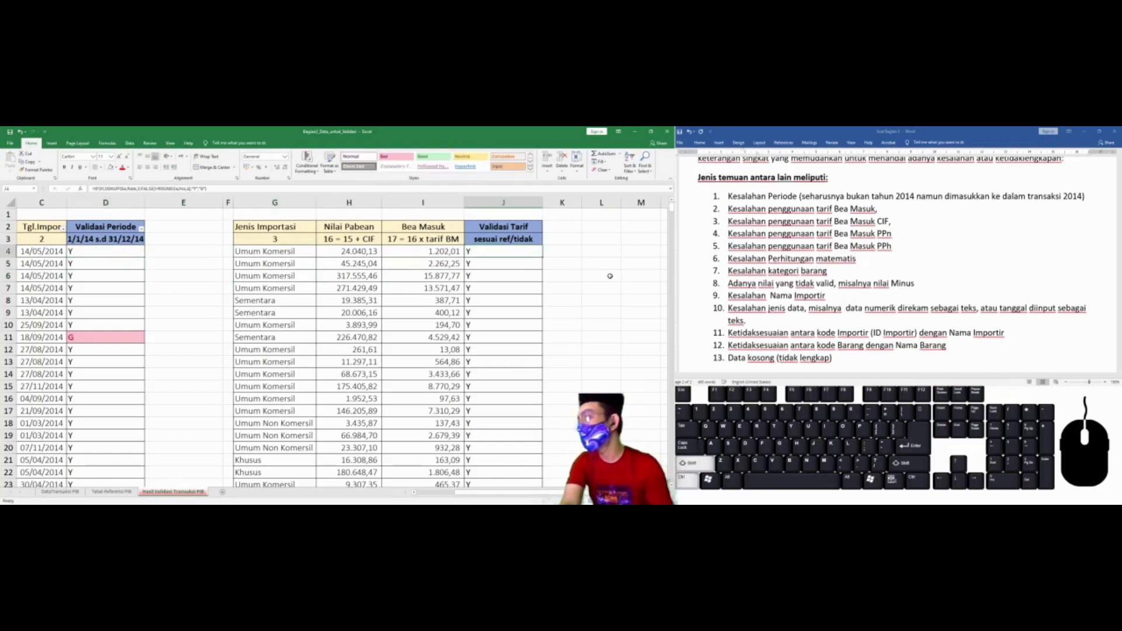
key(ctrl+shift+Down)
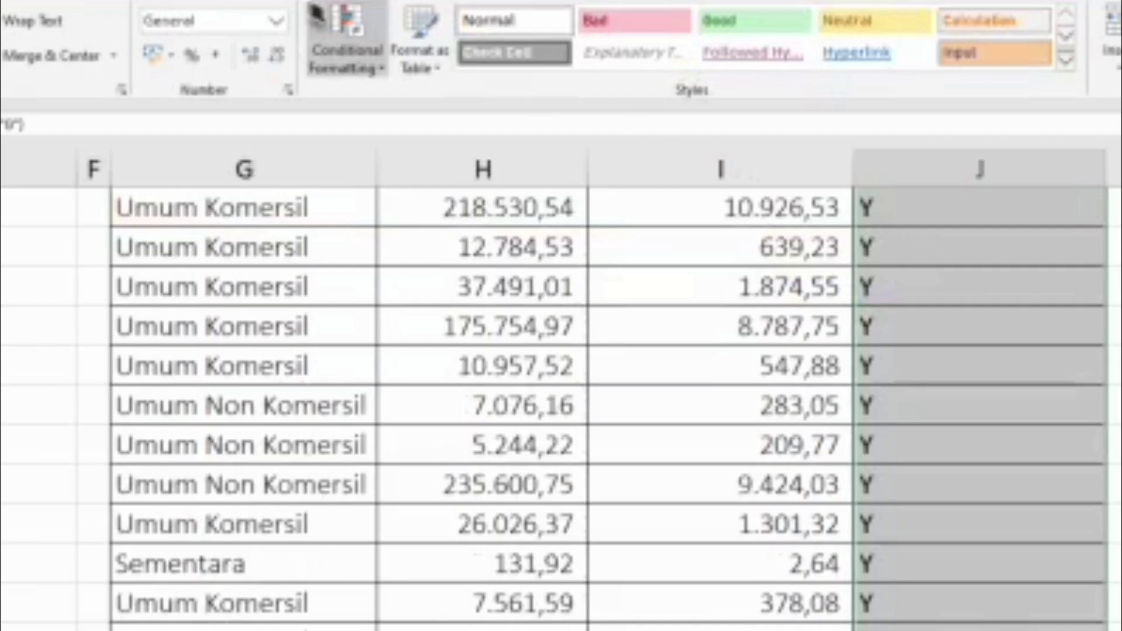
click(313, 168)
mouse_move(471, 111)
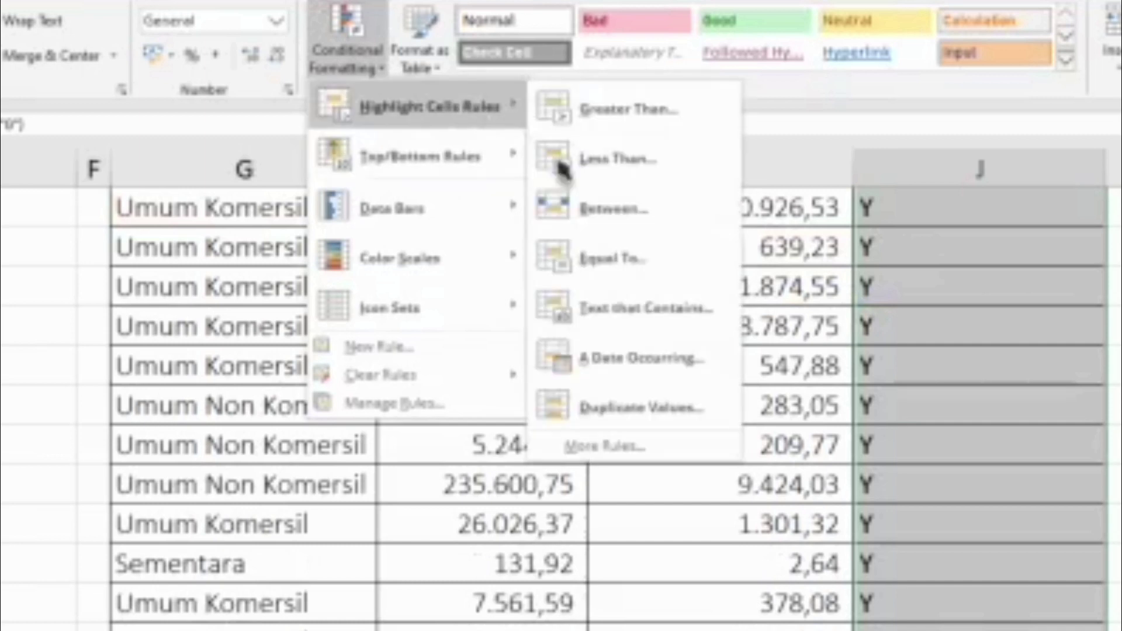
key(Escape)
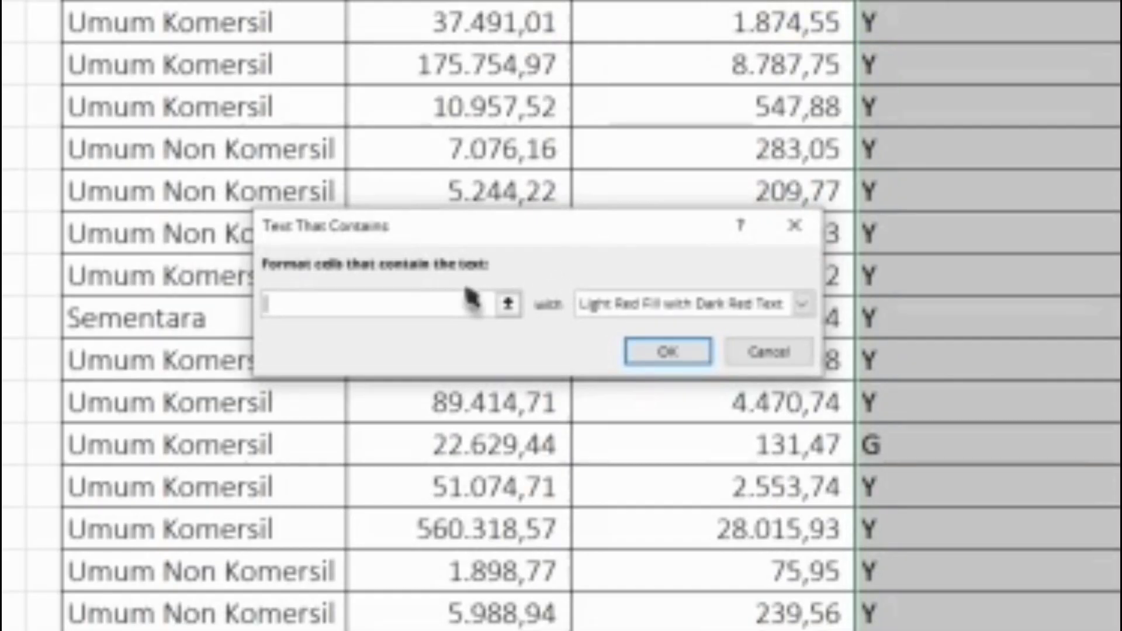
text(G)
click(640, 354)
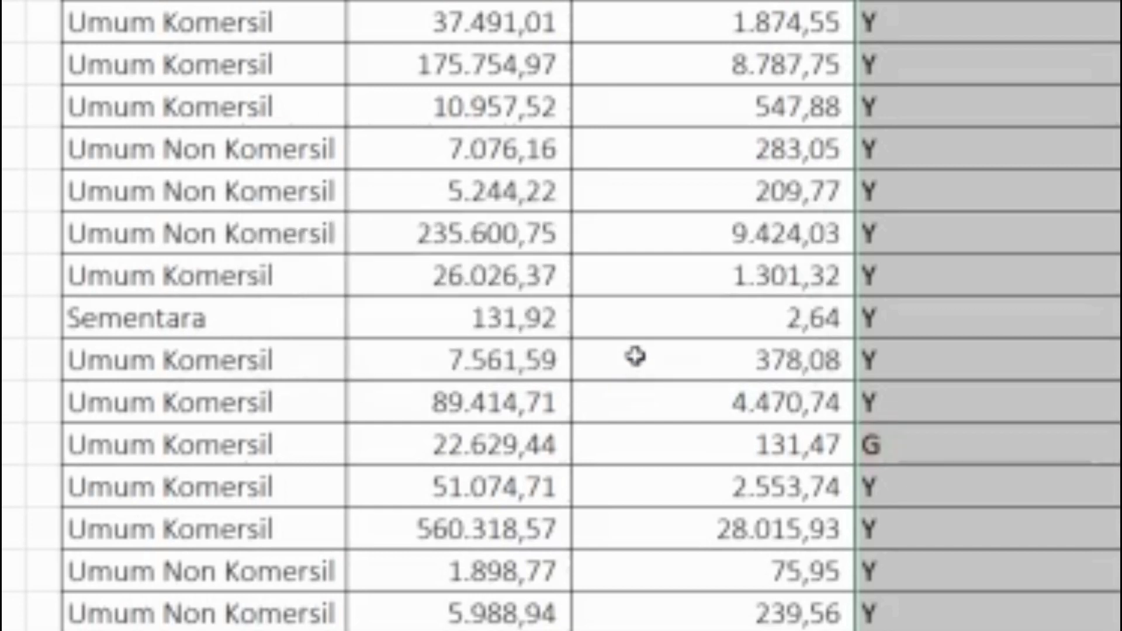
click(932, 215)
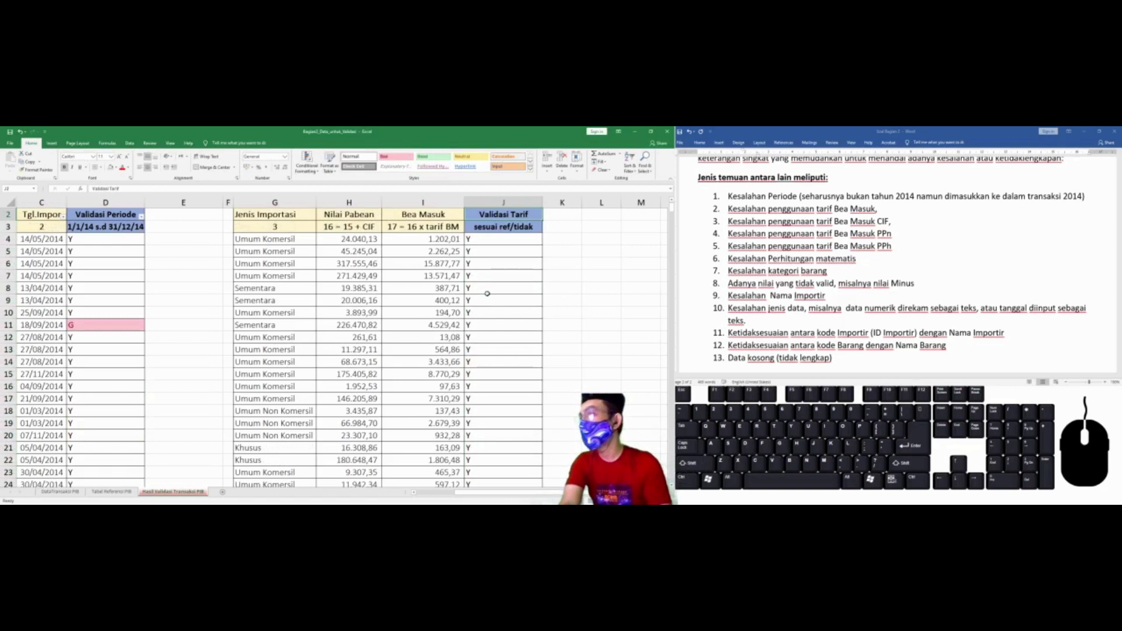
key(alt)
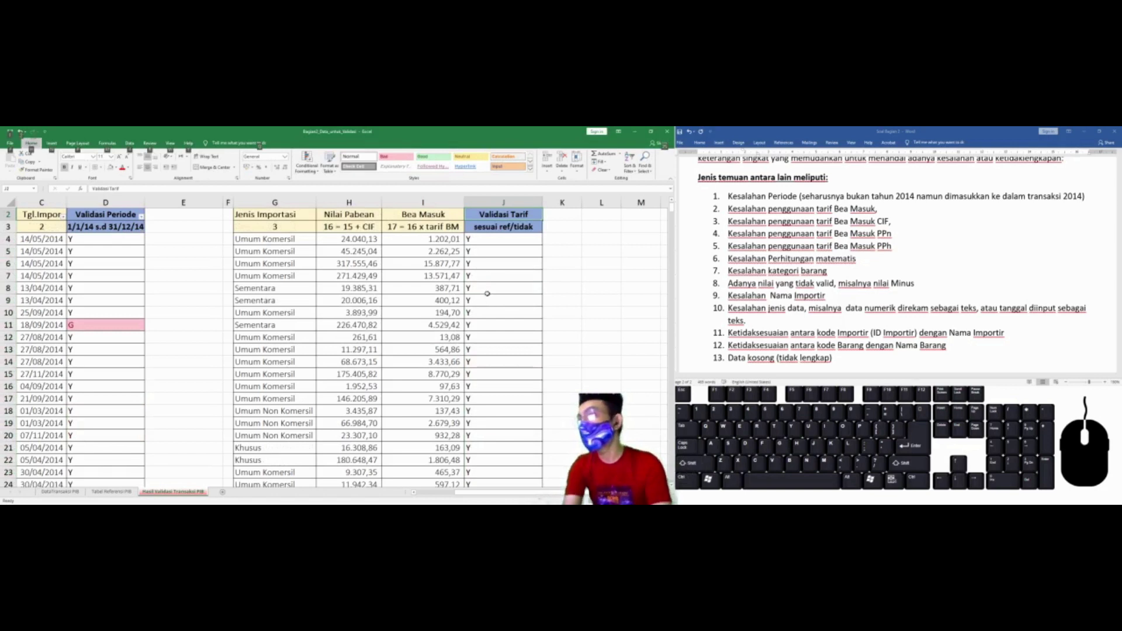
key(alt)
key(alt+h)
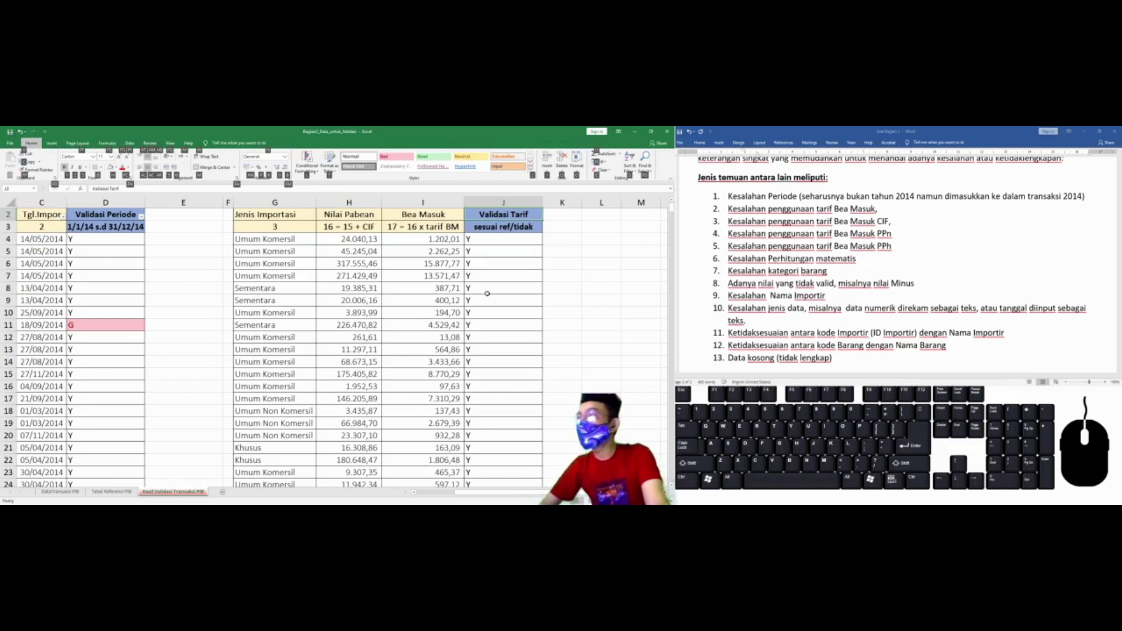
key(Escape)
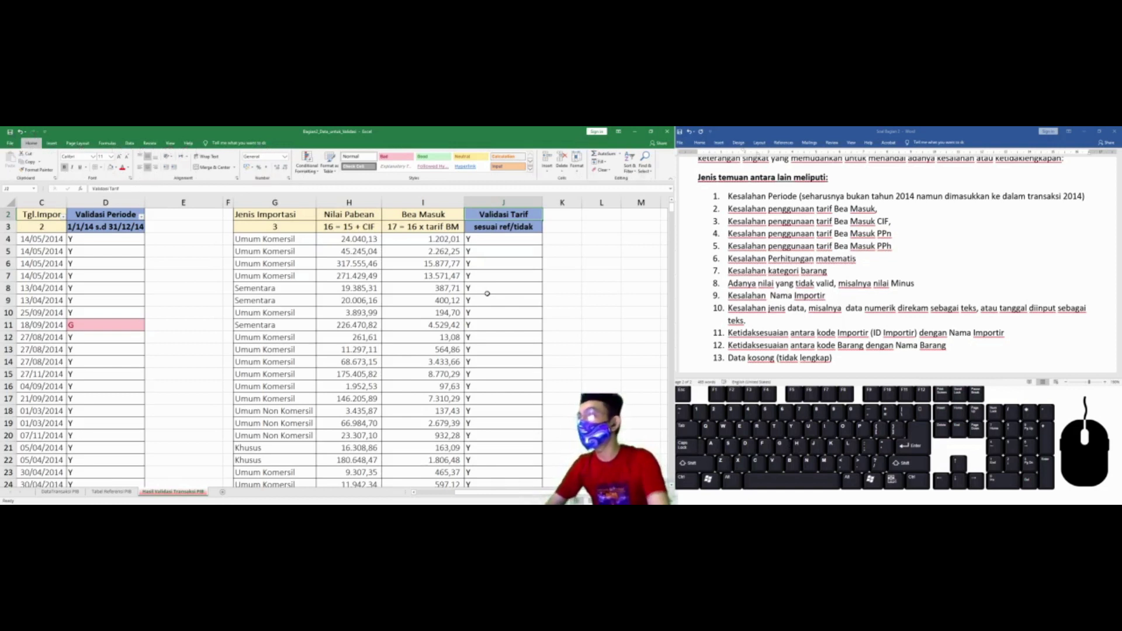
key(Escape)
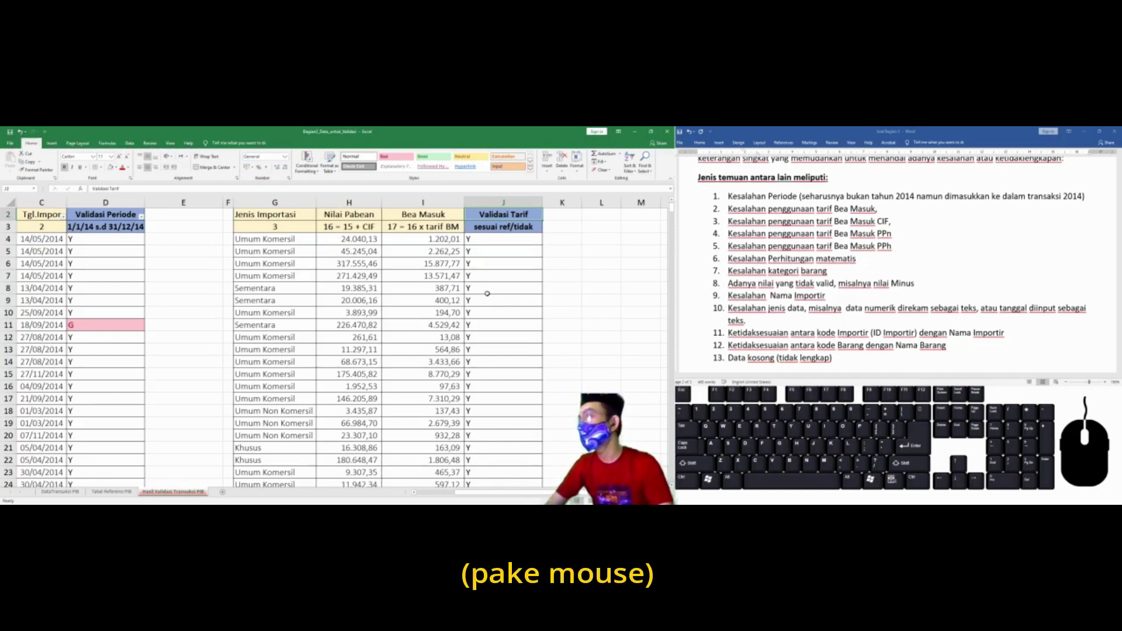